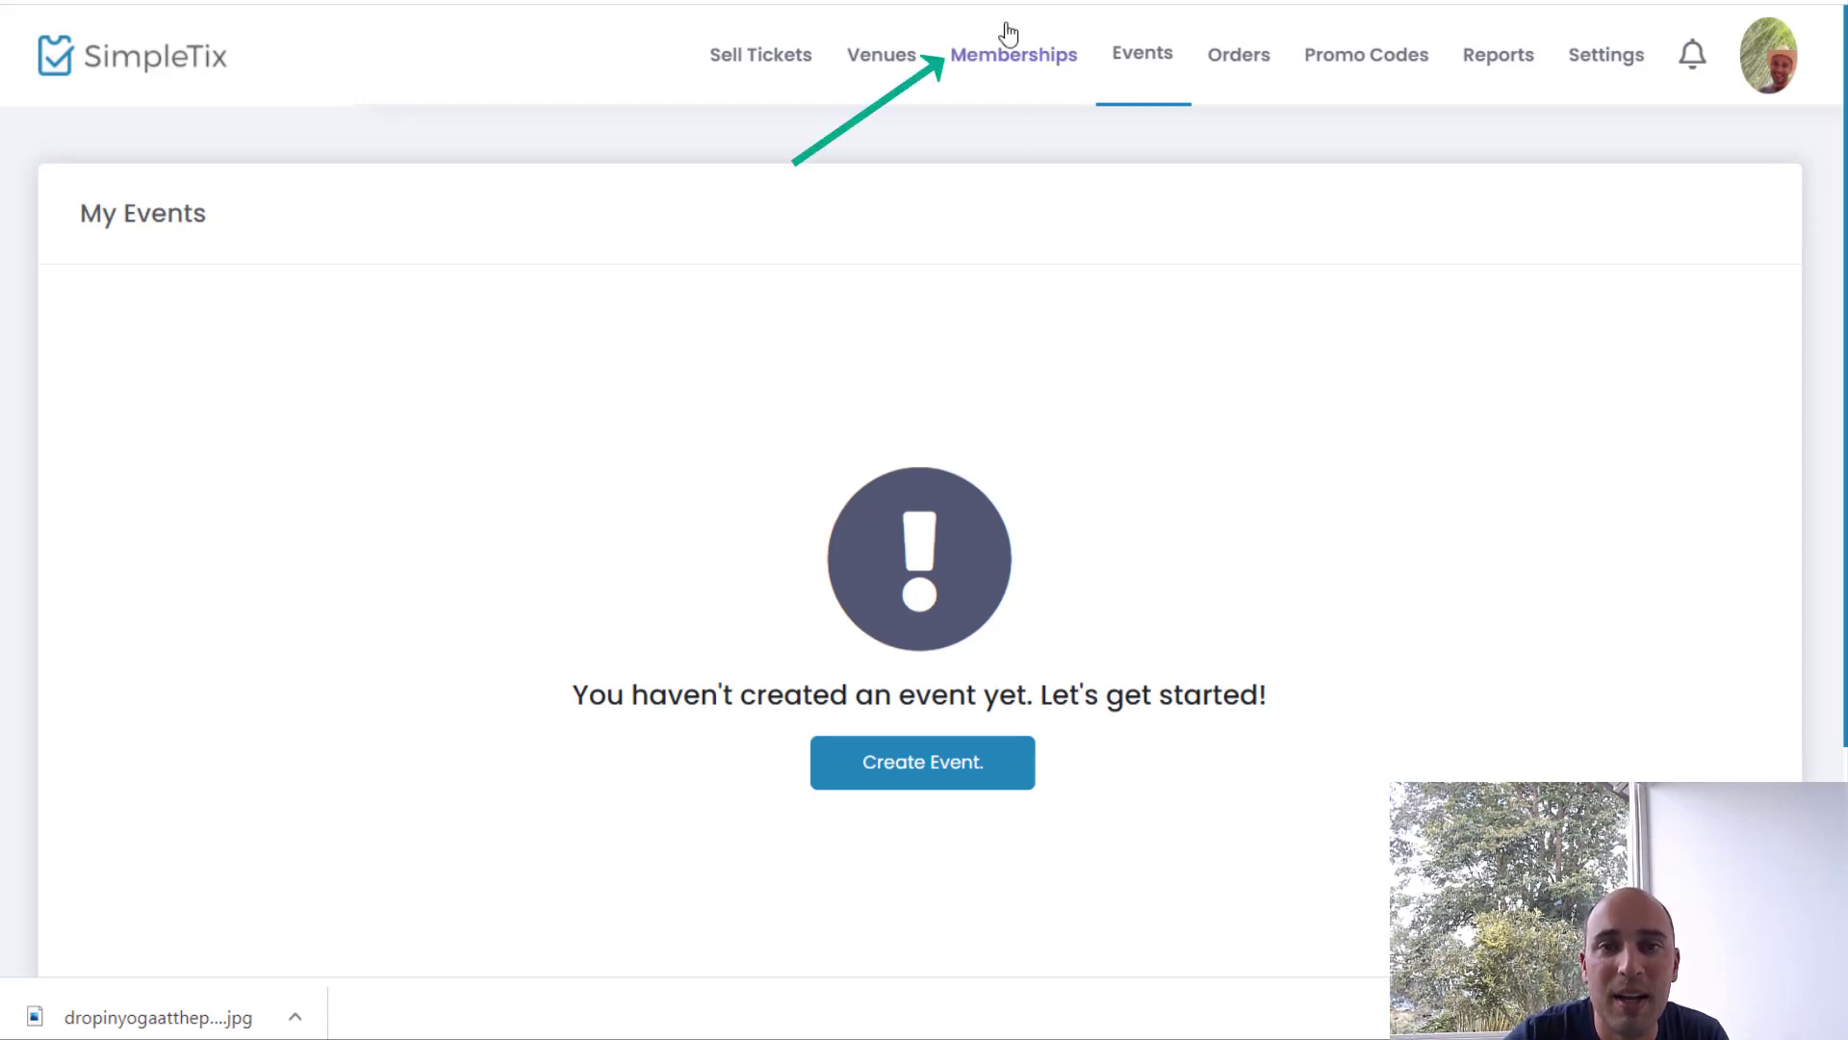
# Step: Add a new membership titled 'Yoga Club' priced at $25.00 and save it
pyautogui.click(1030, 55)
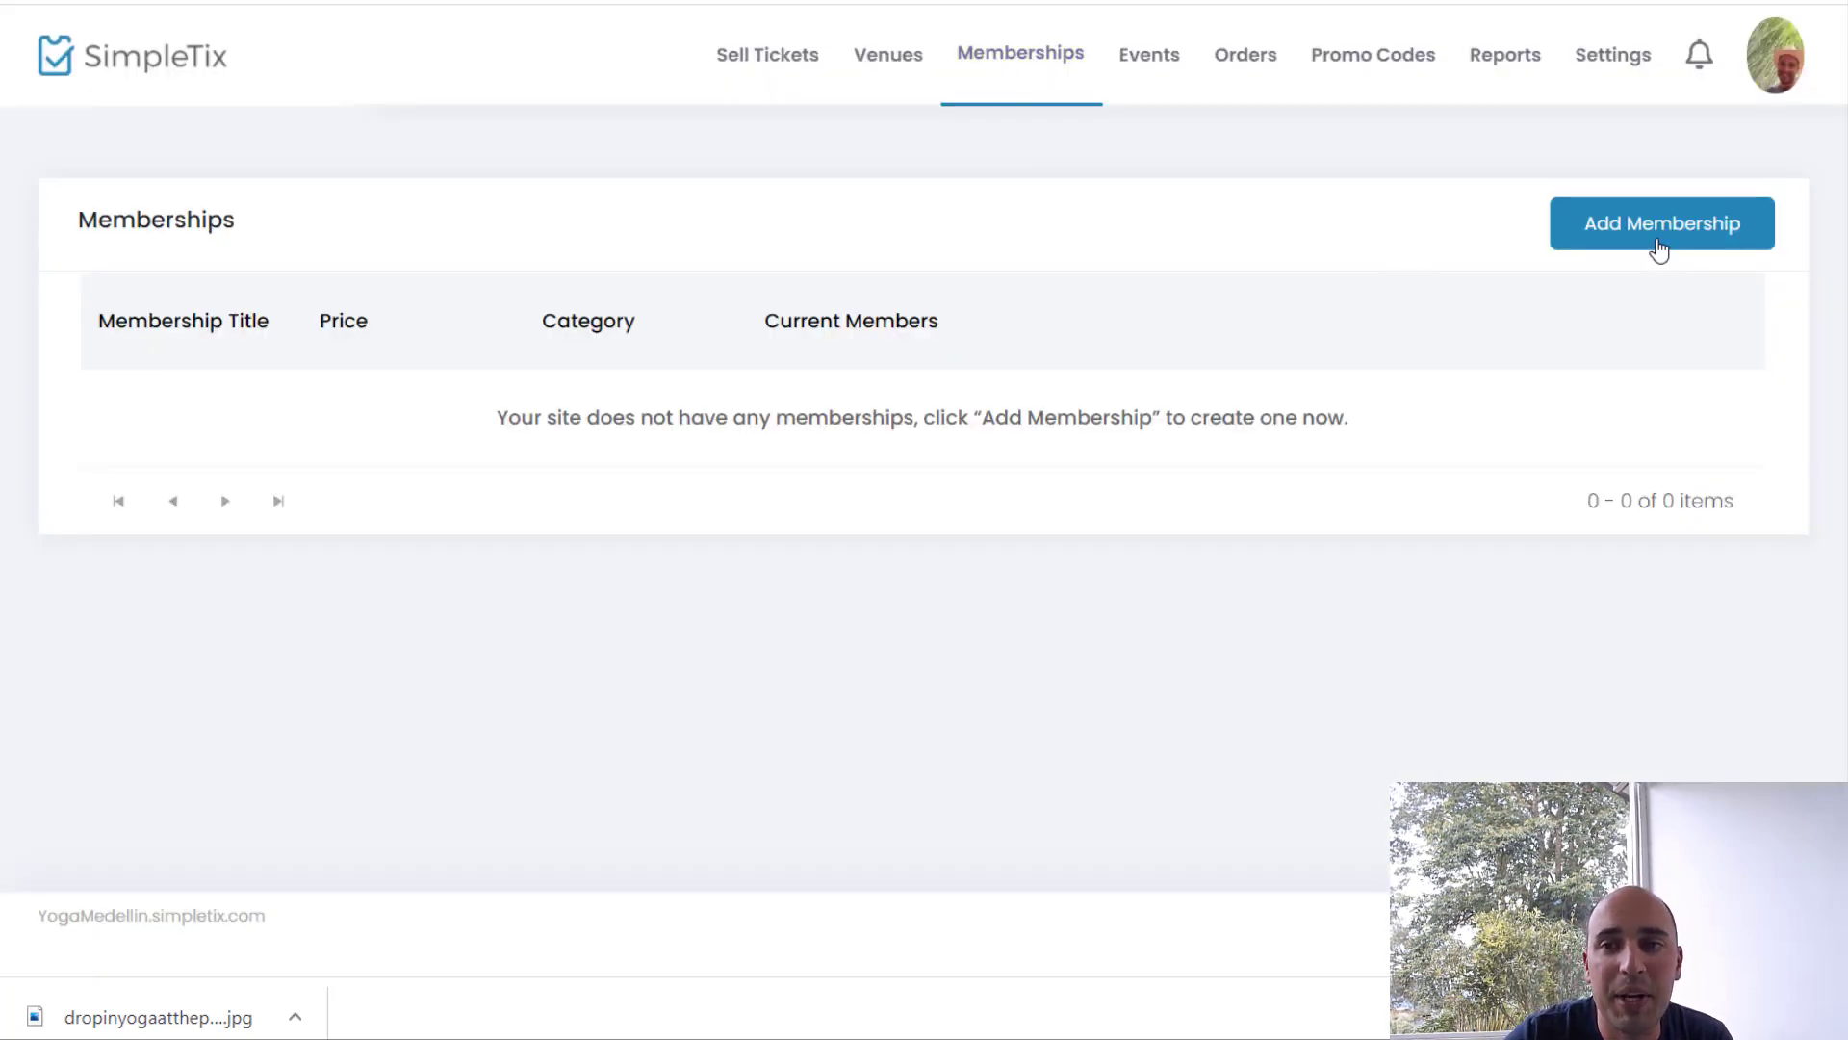
pyautogui.click(1658, 240)
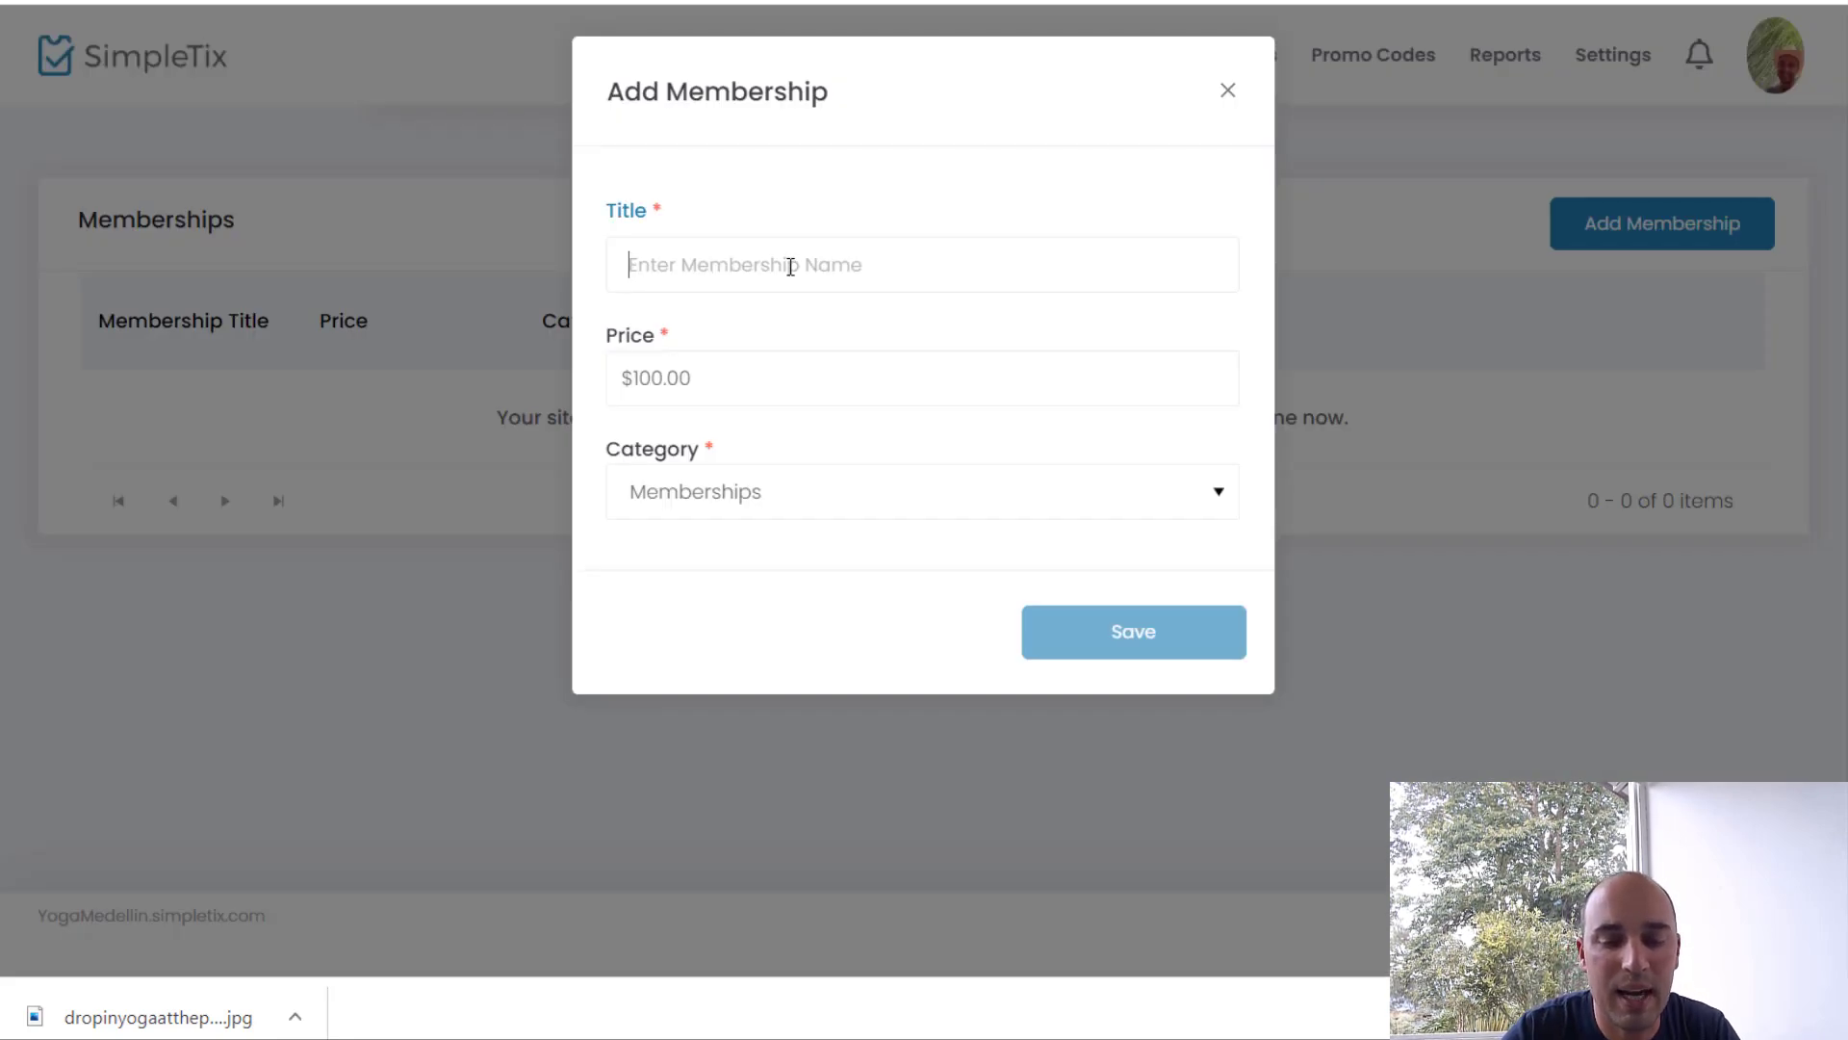
pyautogui.write('Yoga ')
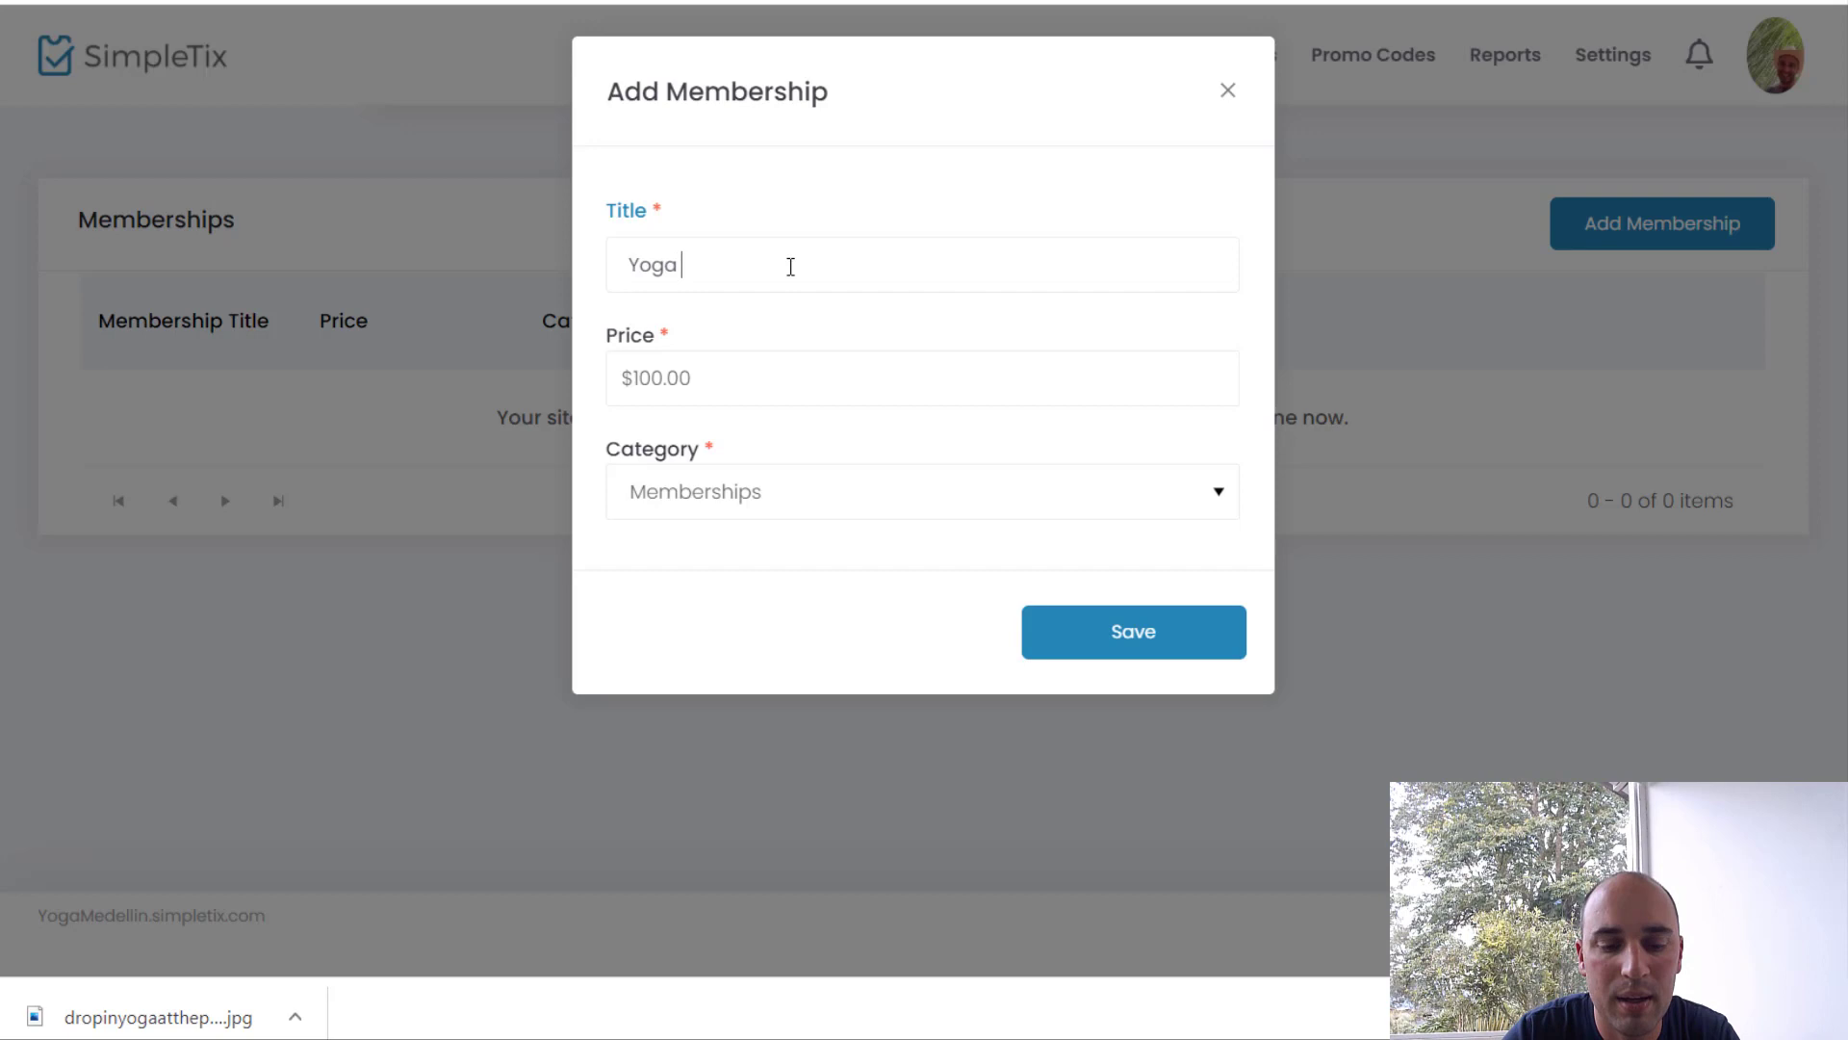
pyautogui.write('Club')
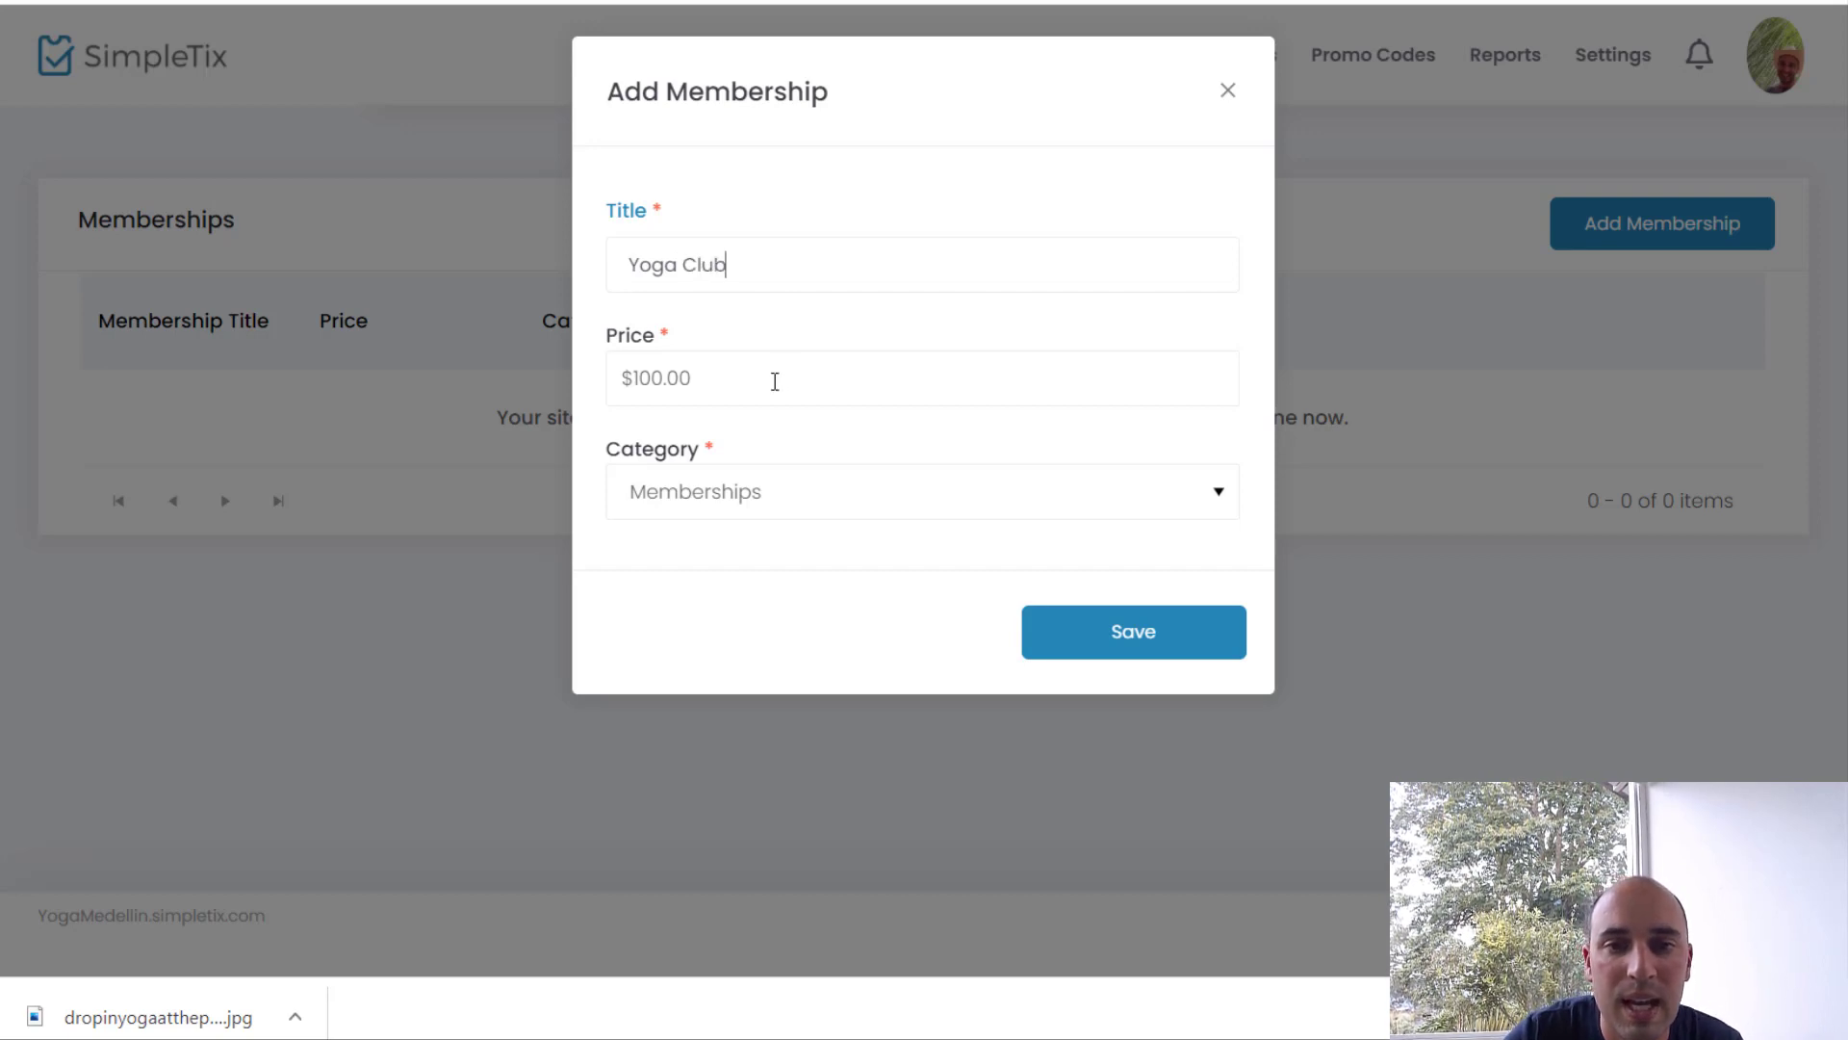
pyautogui.click(775, 381)
pyautogui.write('25')
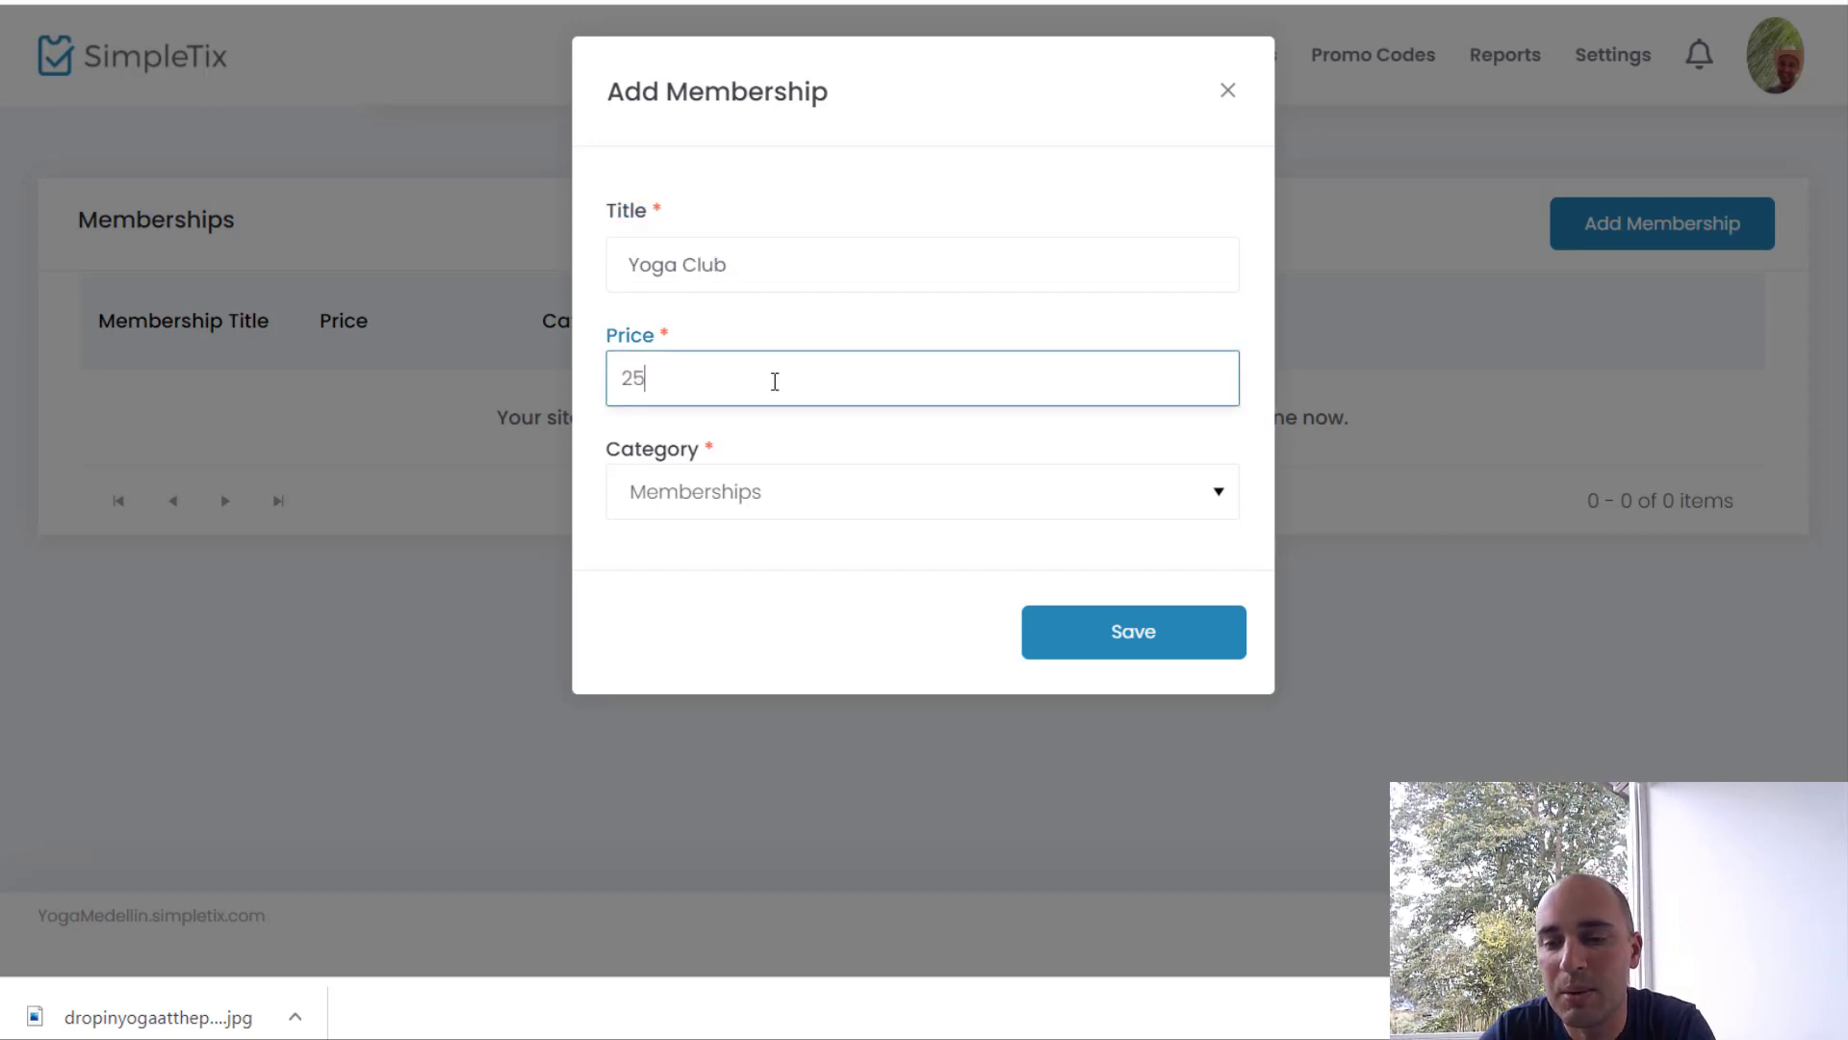
pyautogui.click(829, 565)
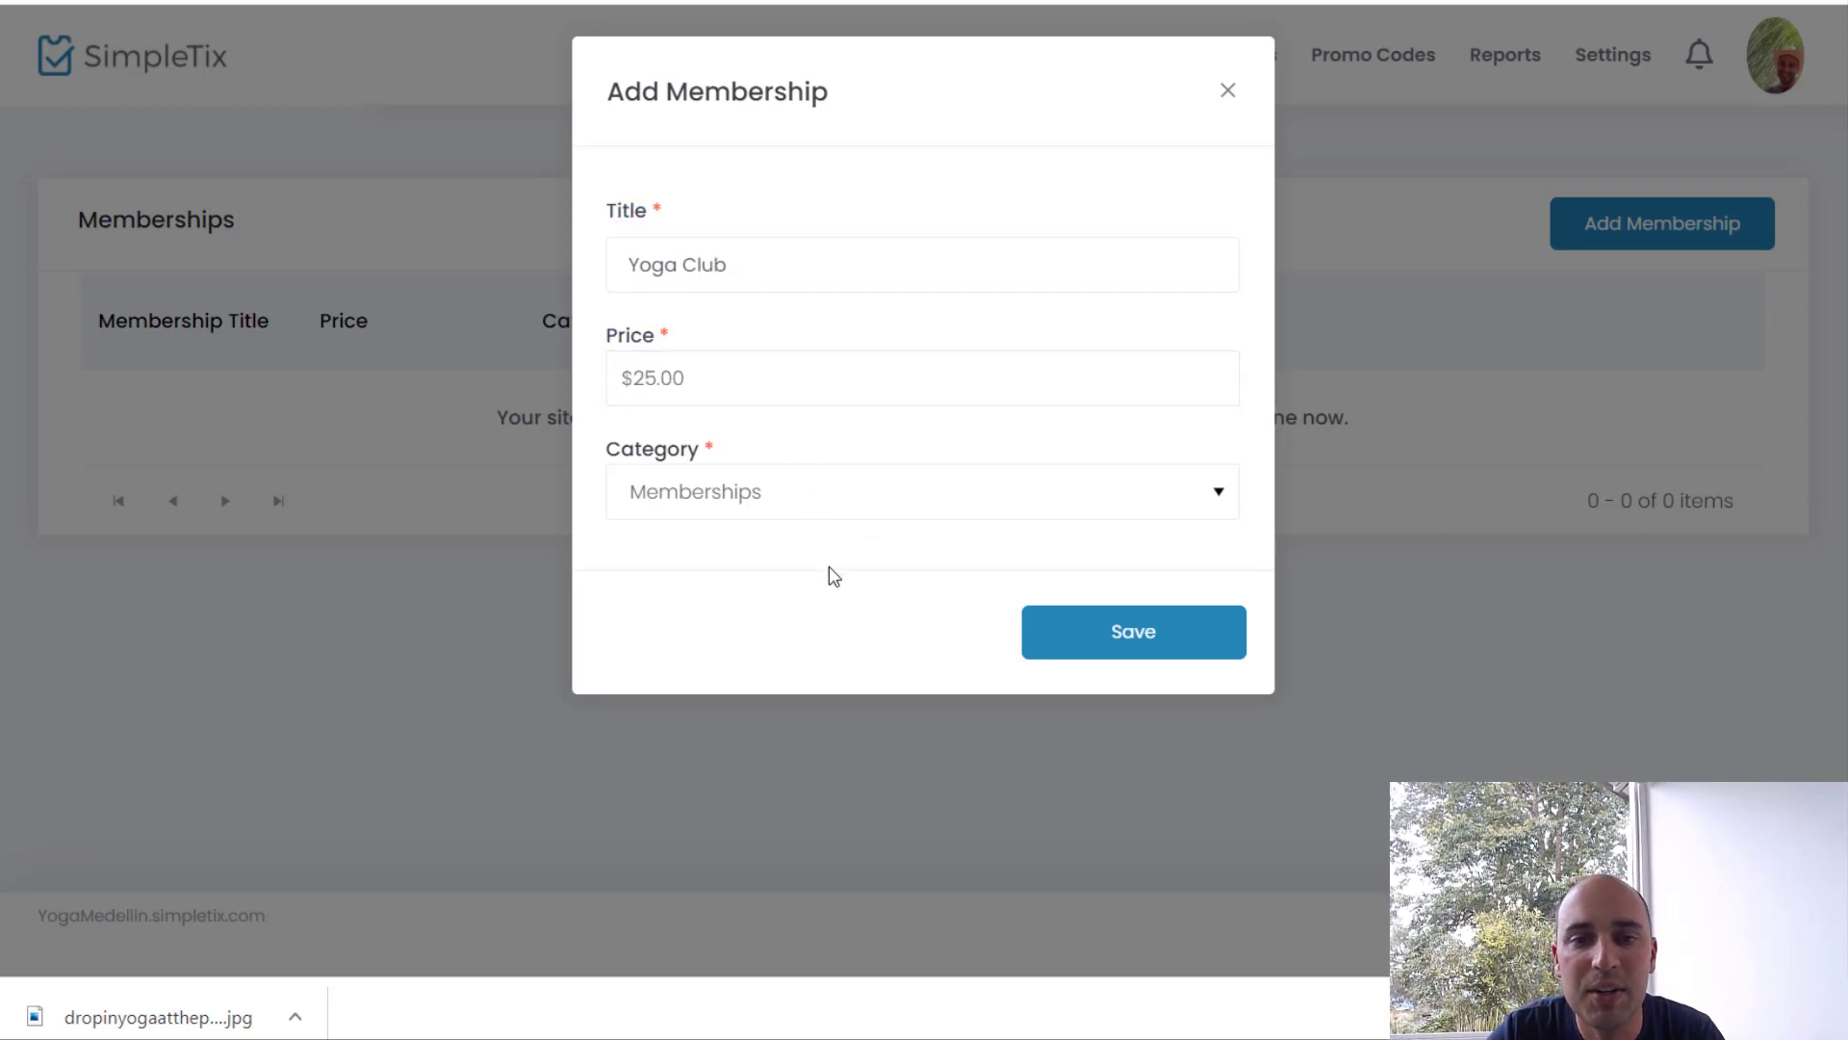
pyautogui.click(1134, 642)
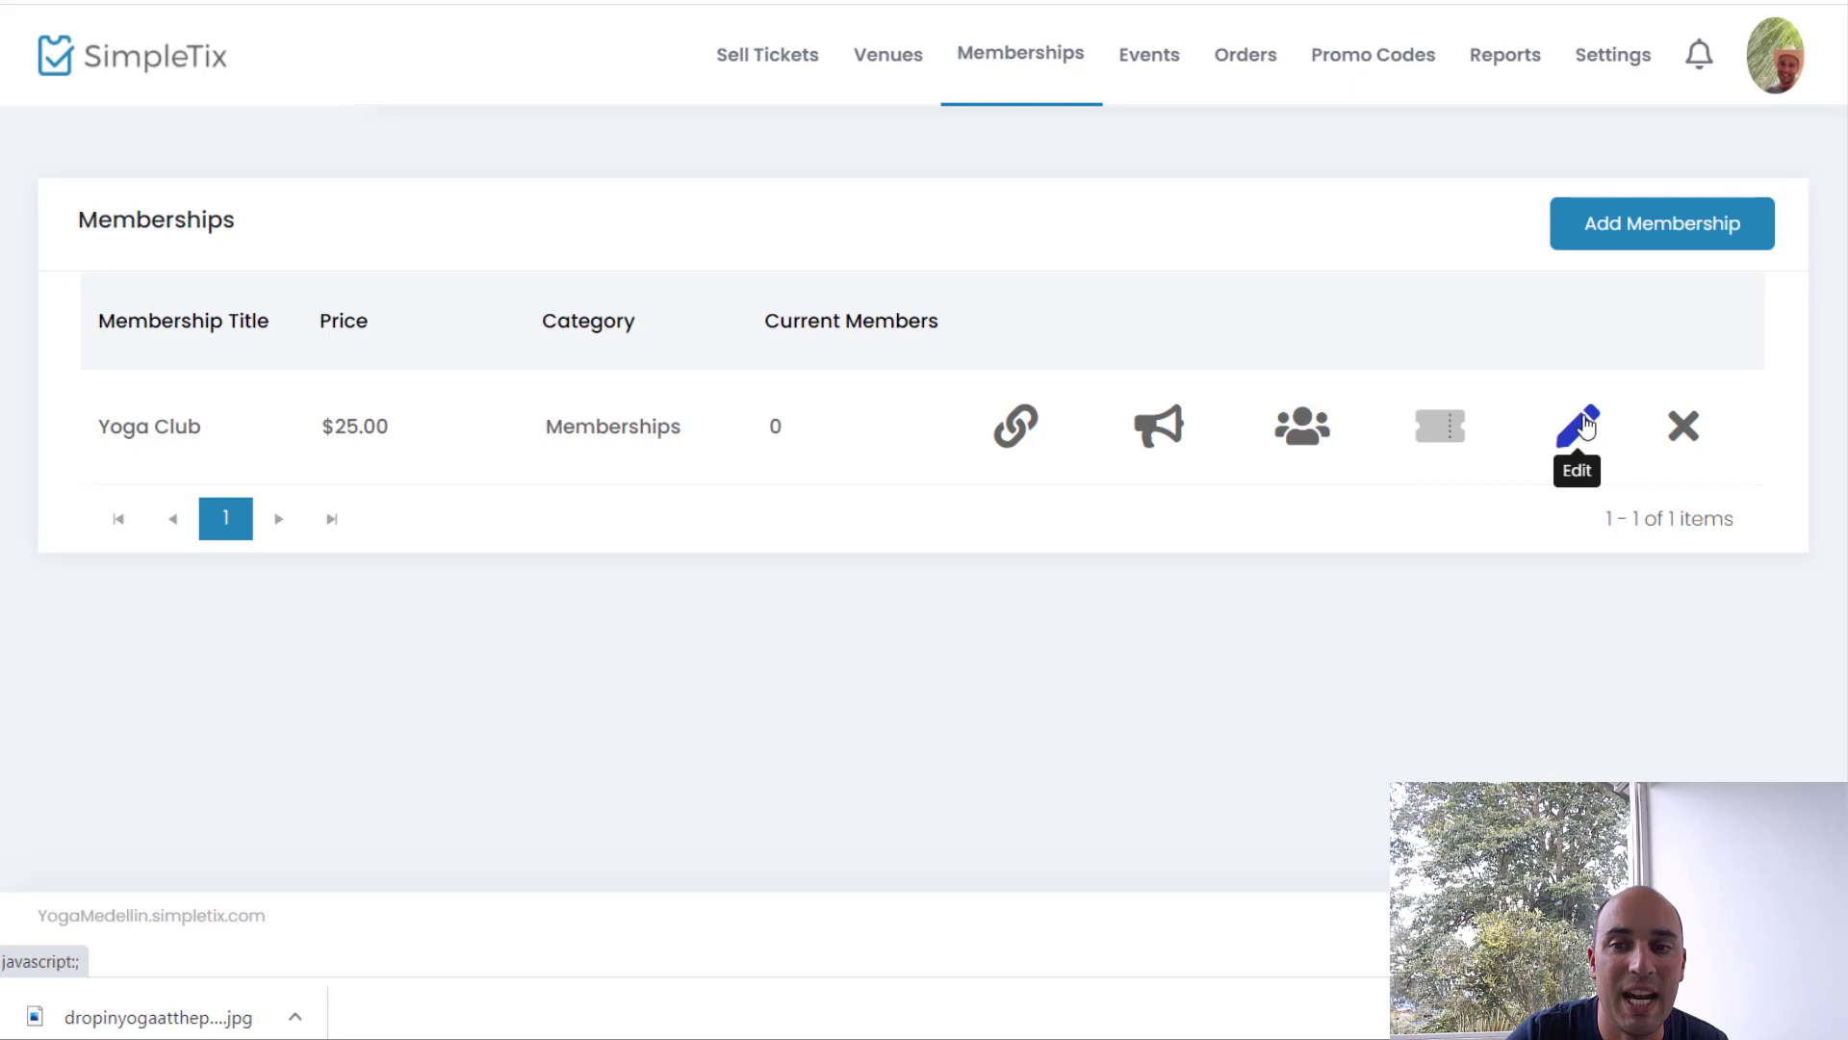
# Step: Edit Yoga Club and enter the teaser 'Join our club for weekly yoga in the park.'
pyautogui.click(1583, 424)
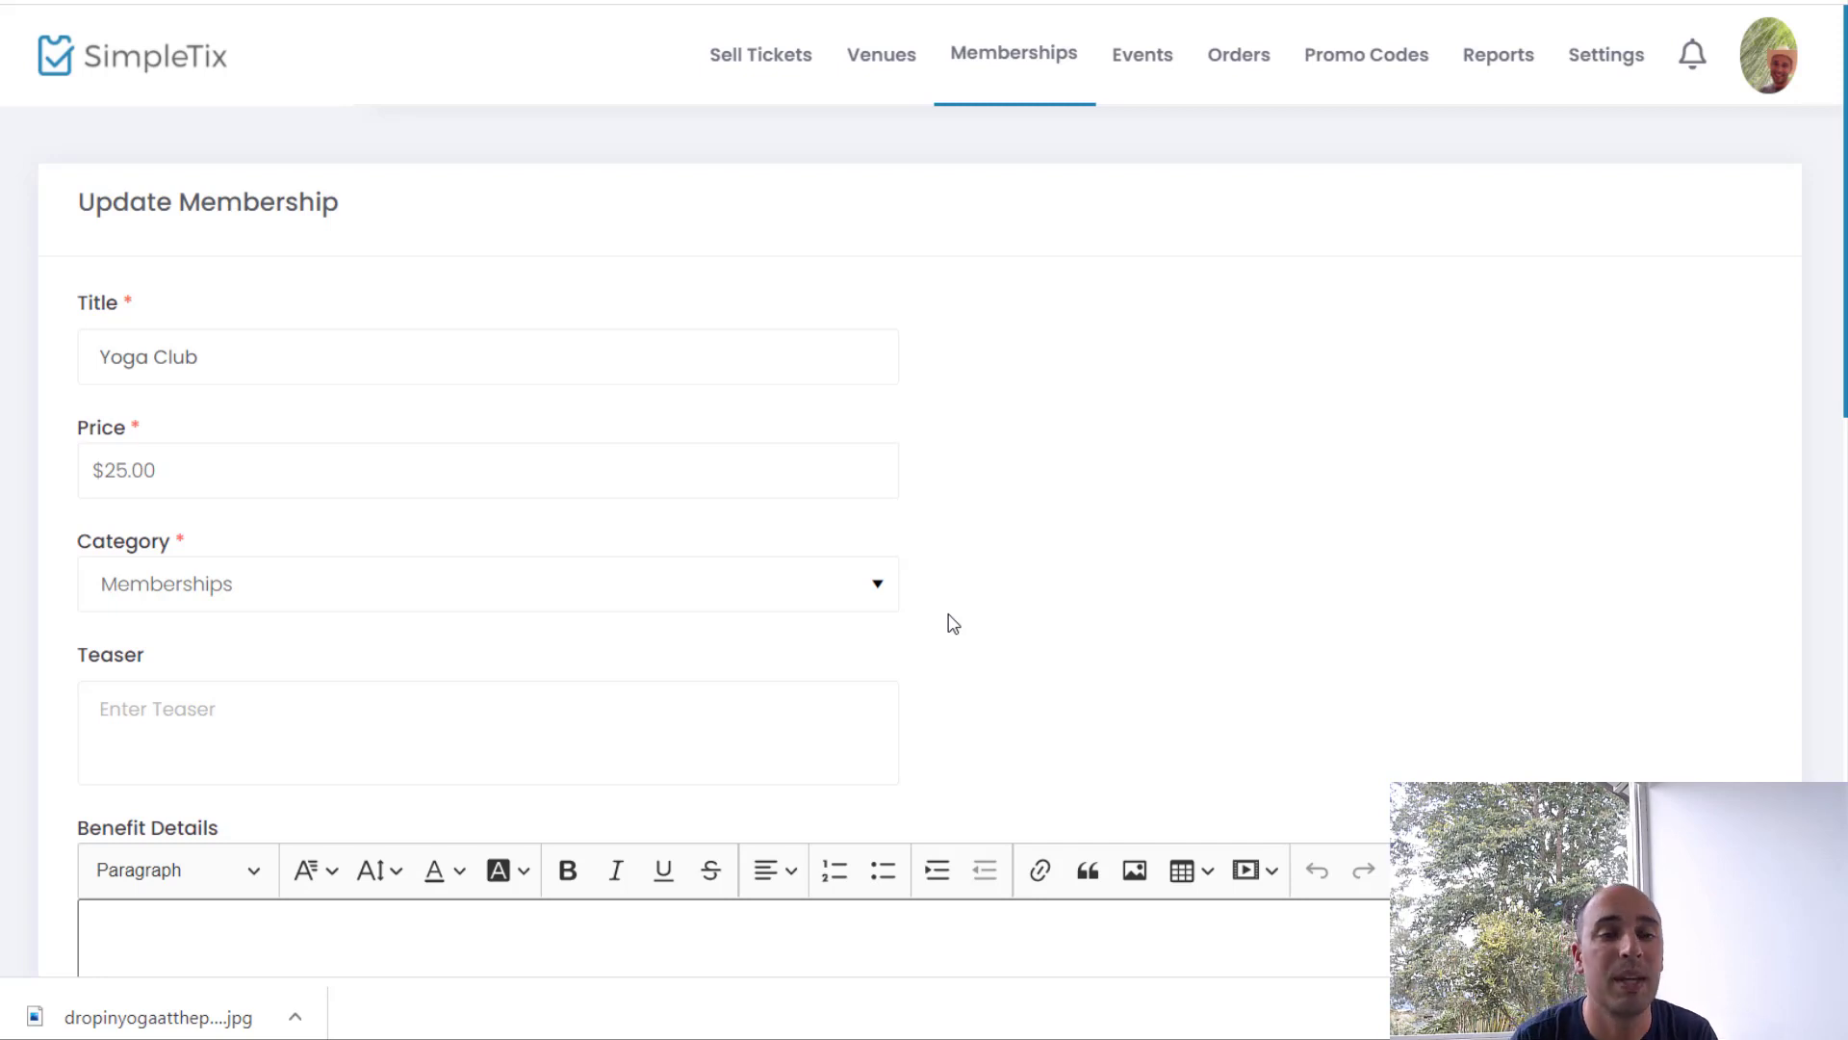
pyautogui.scroll(-1, 915, 619)
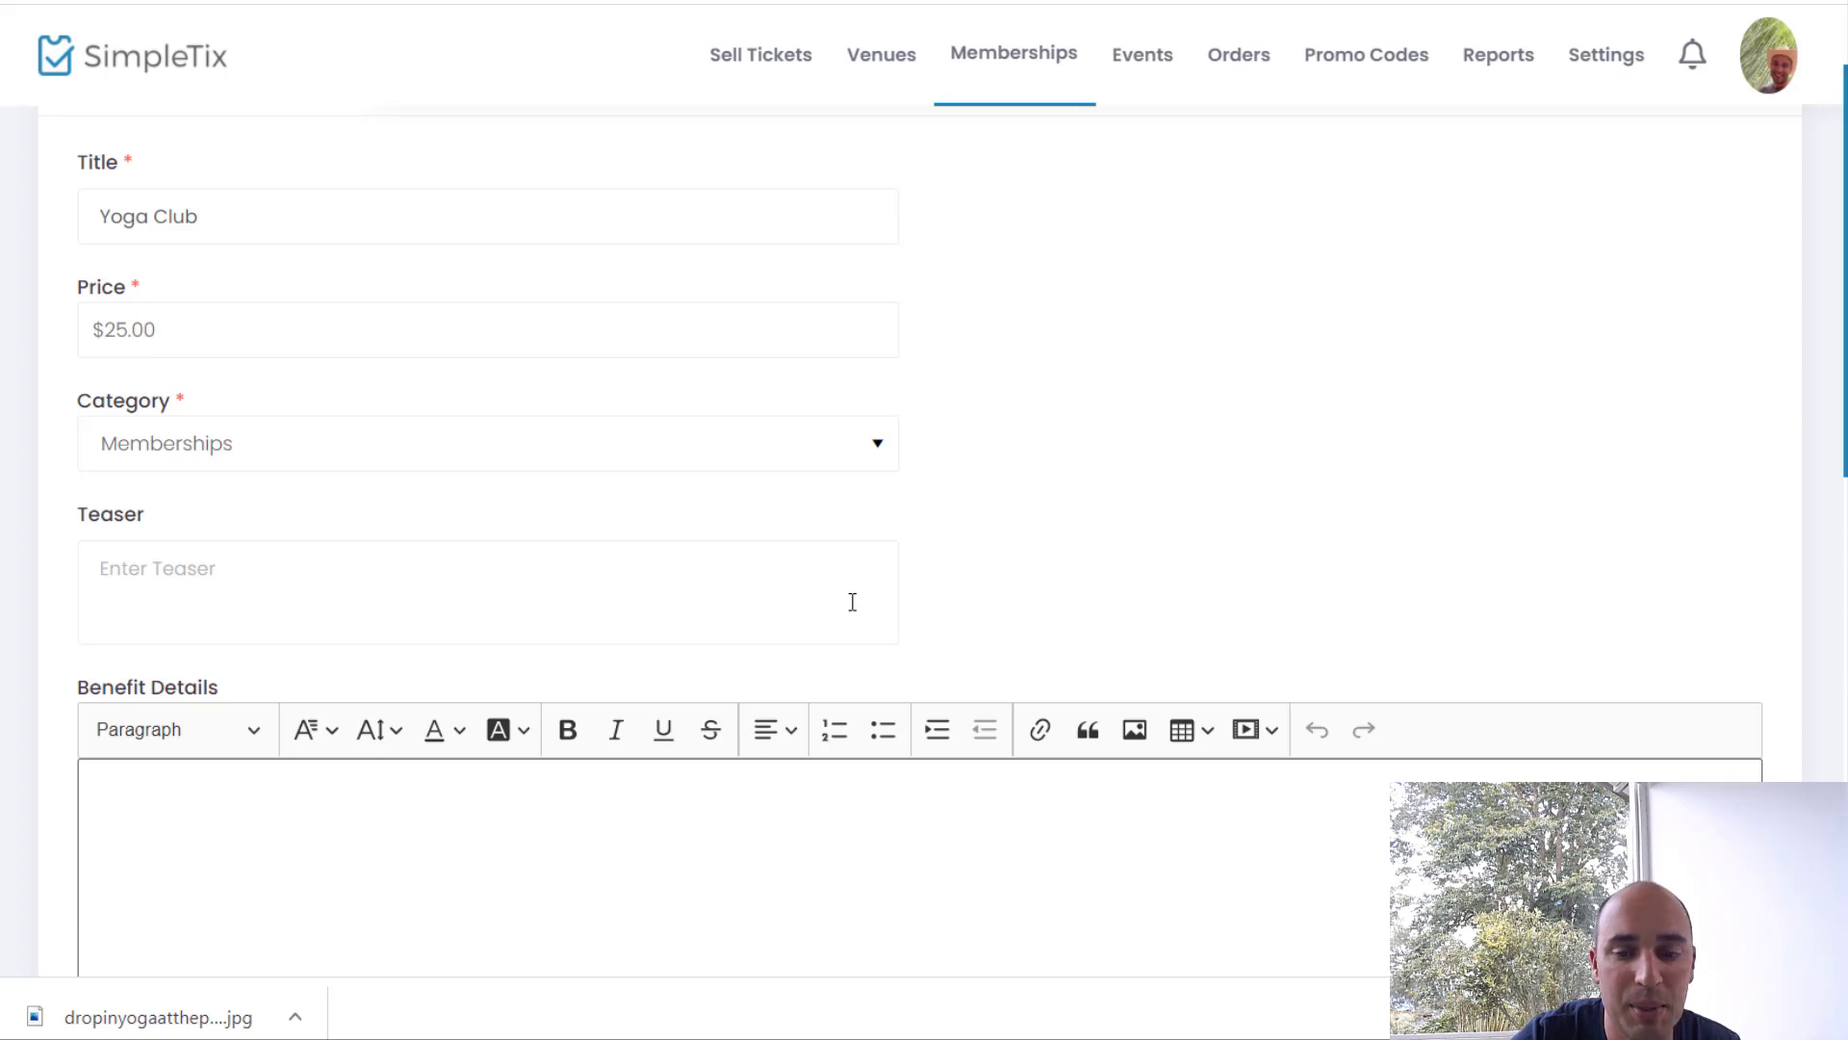
pyautogui.click(851, 602)
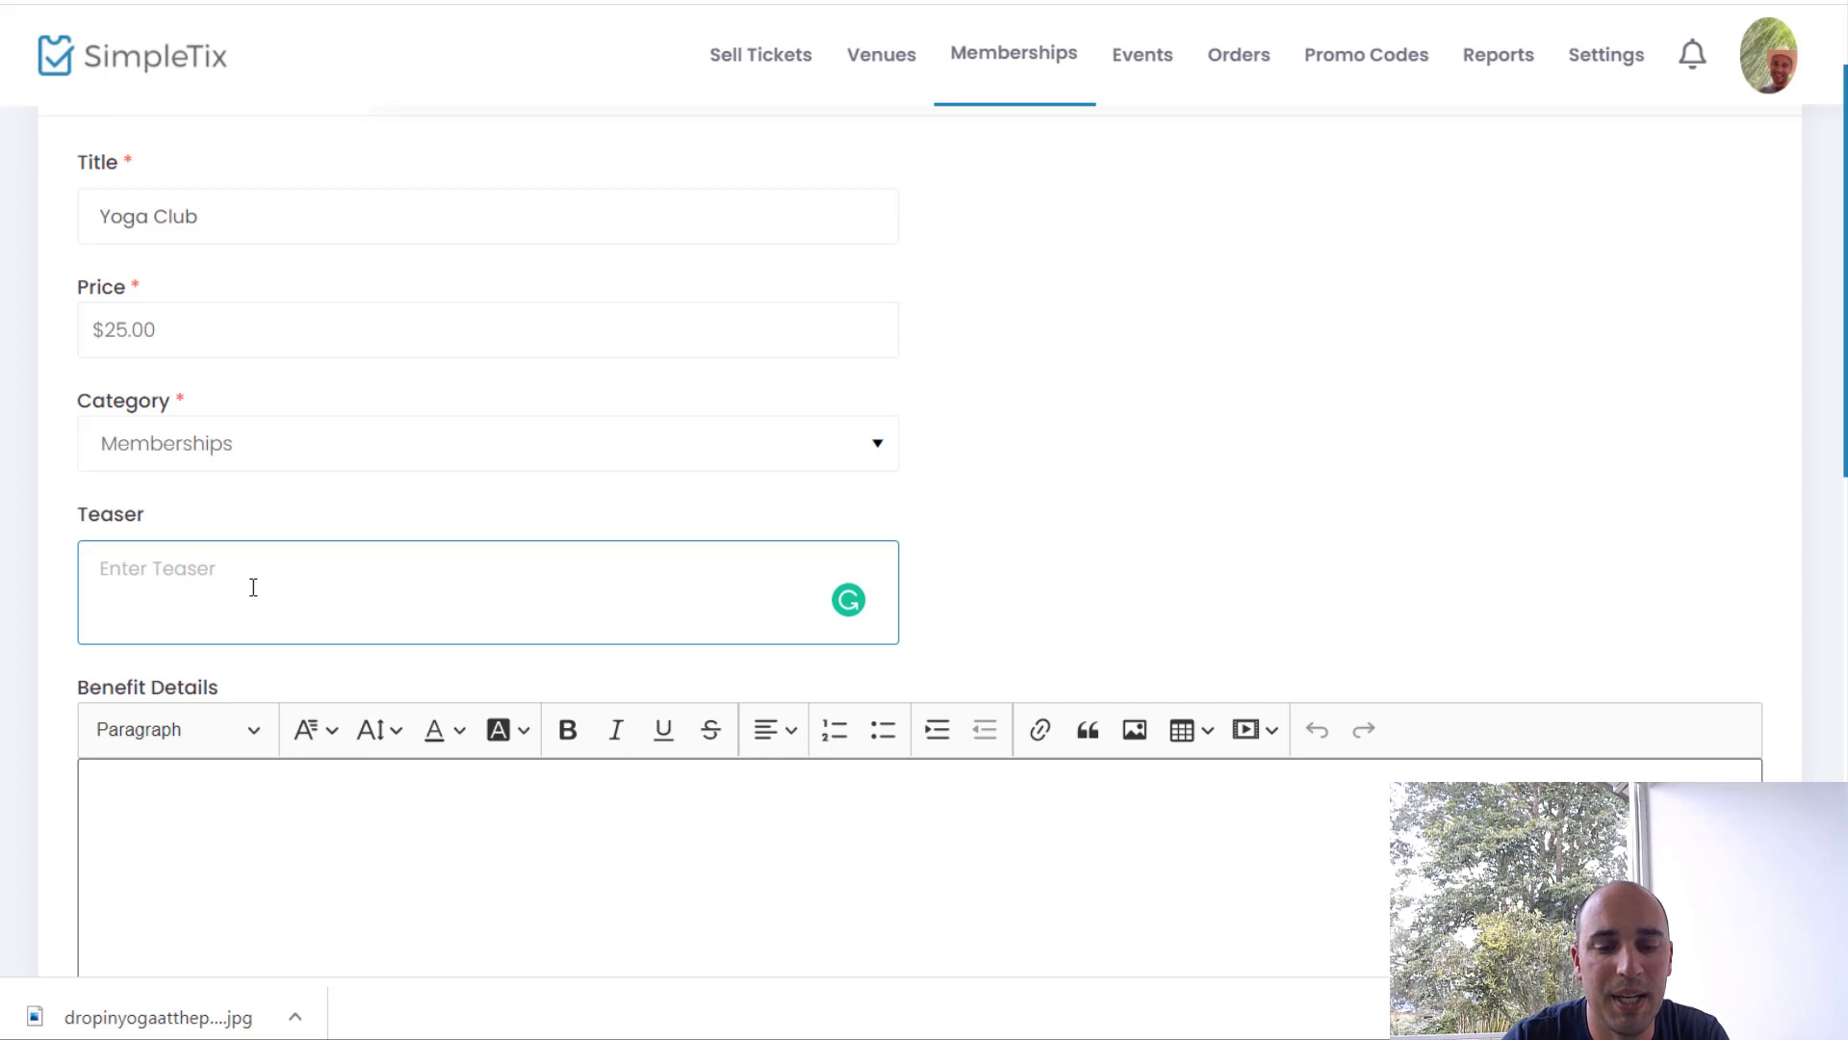
pyautogui.write('Join')
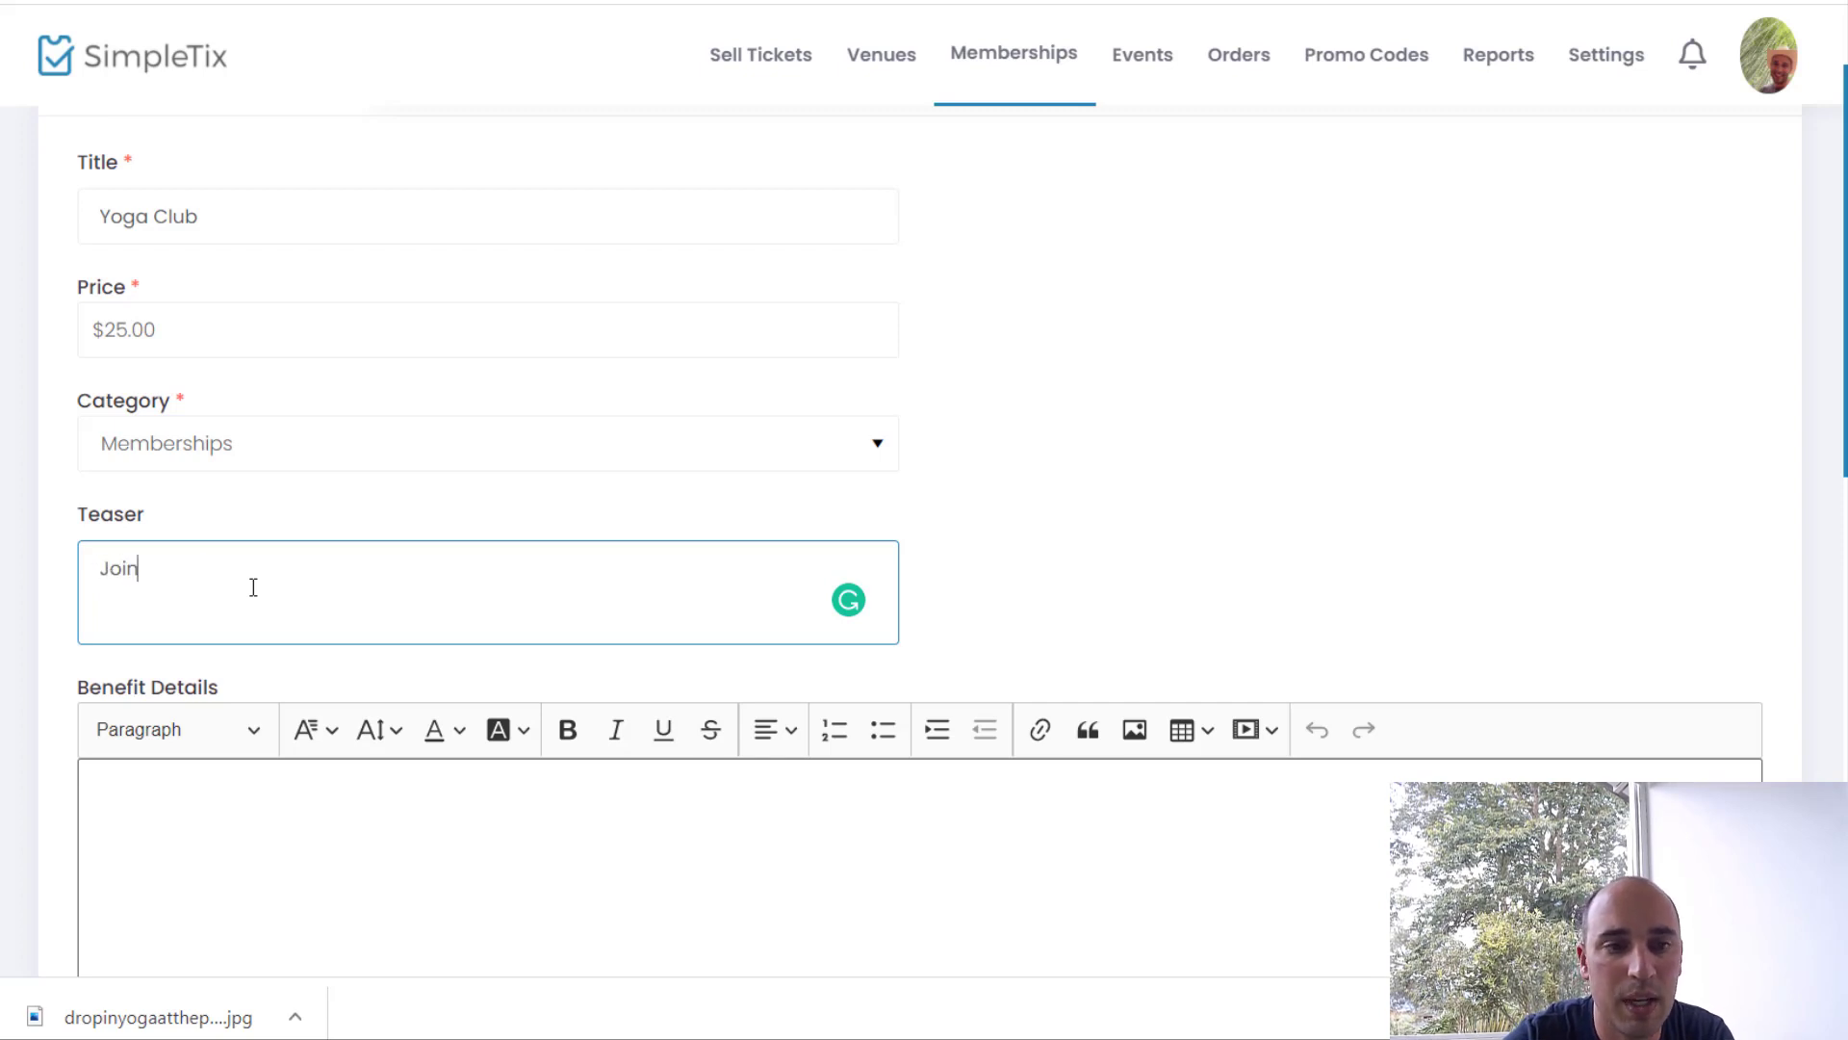
pyautogui.write(' our c')
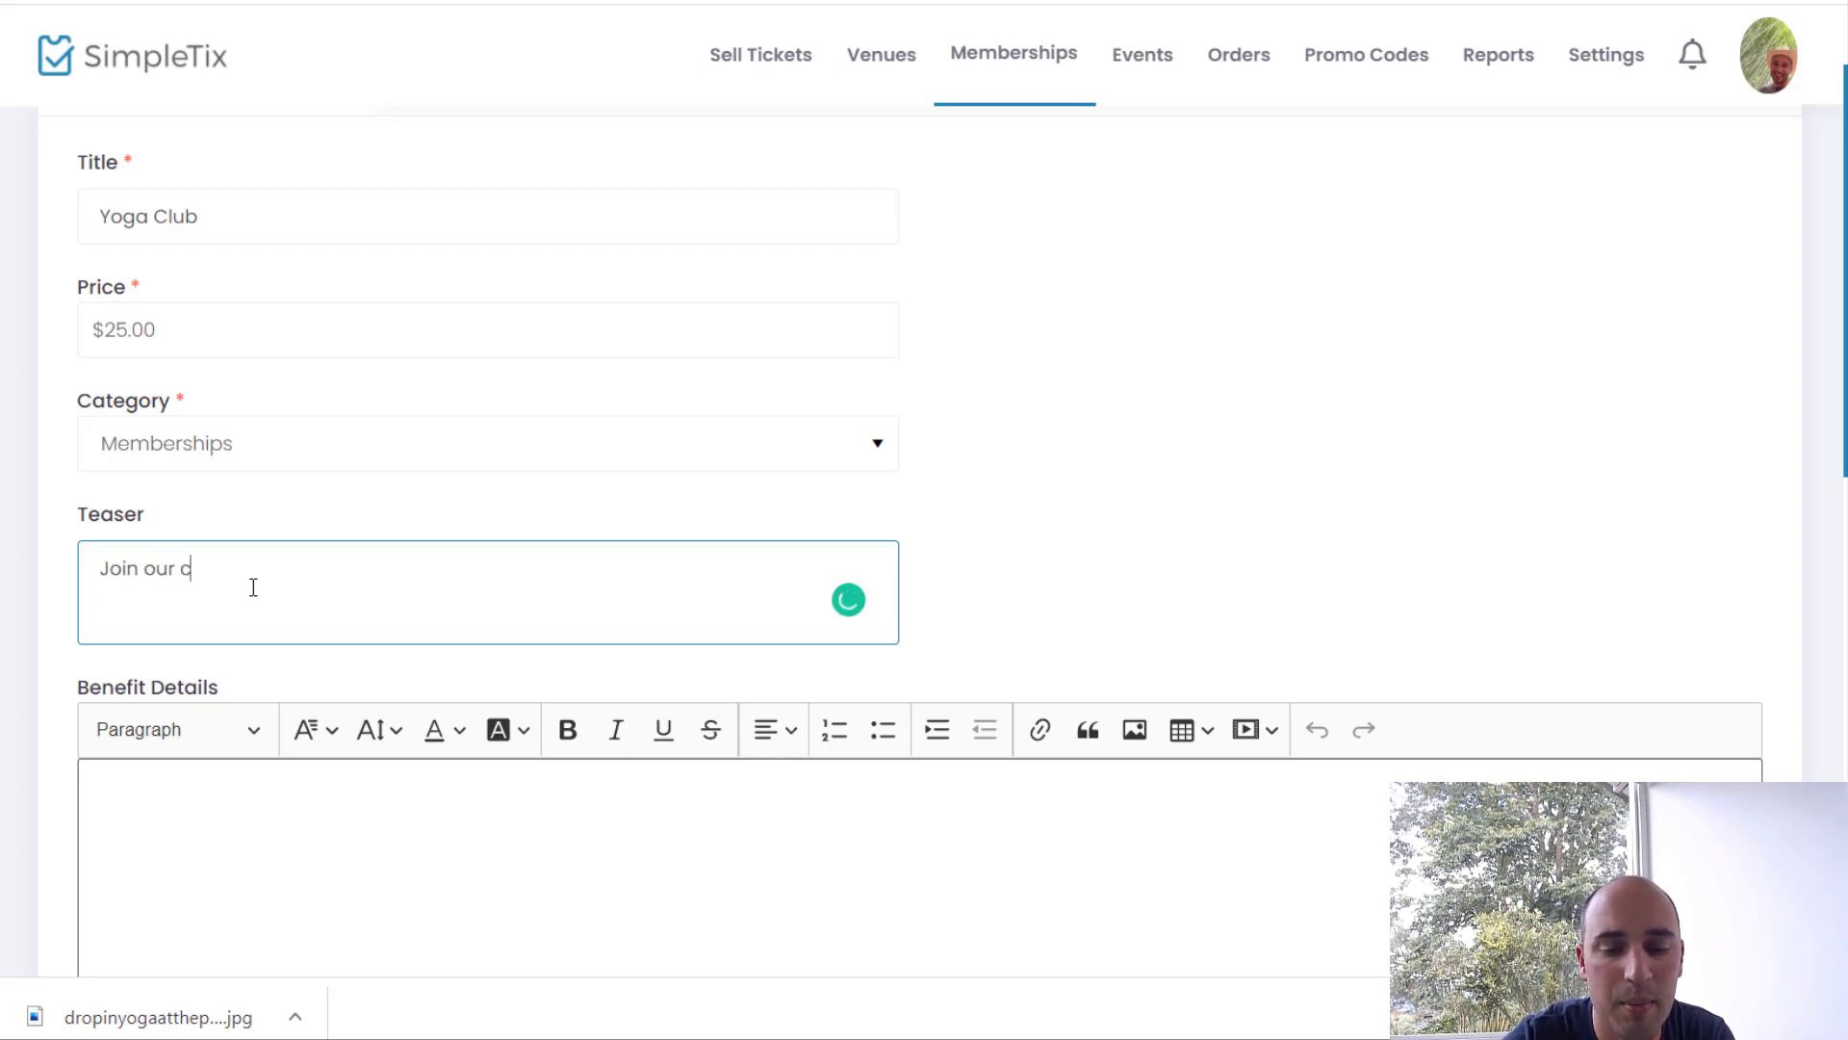
pyautogui.write('lub for')
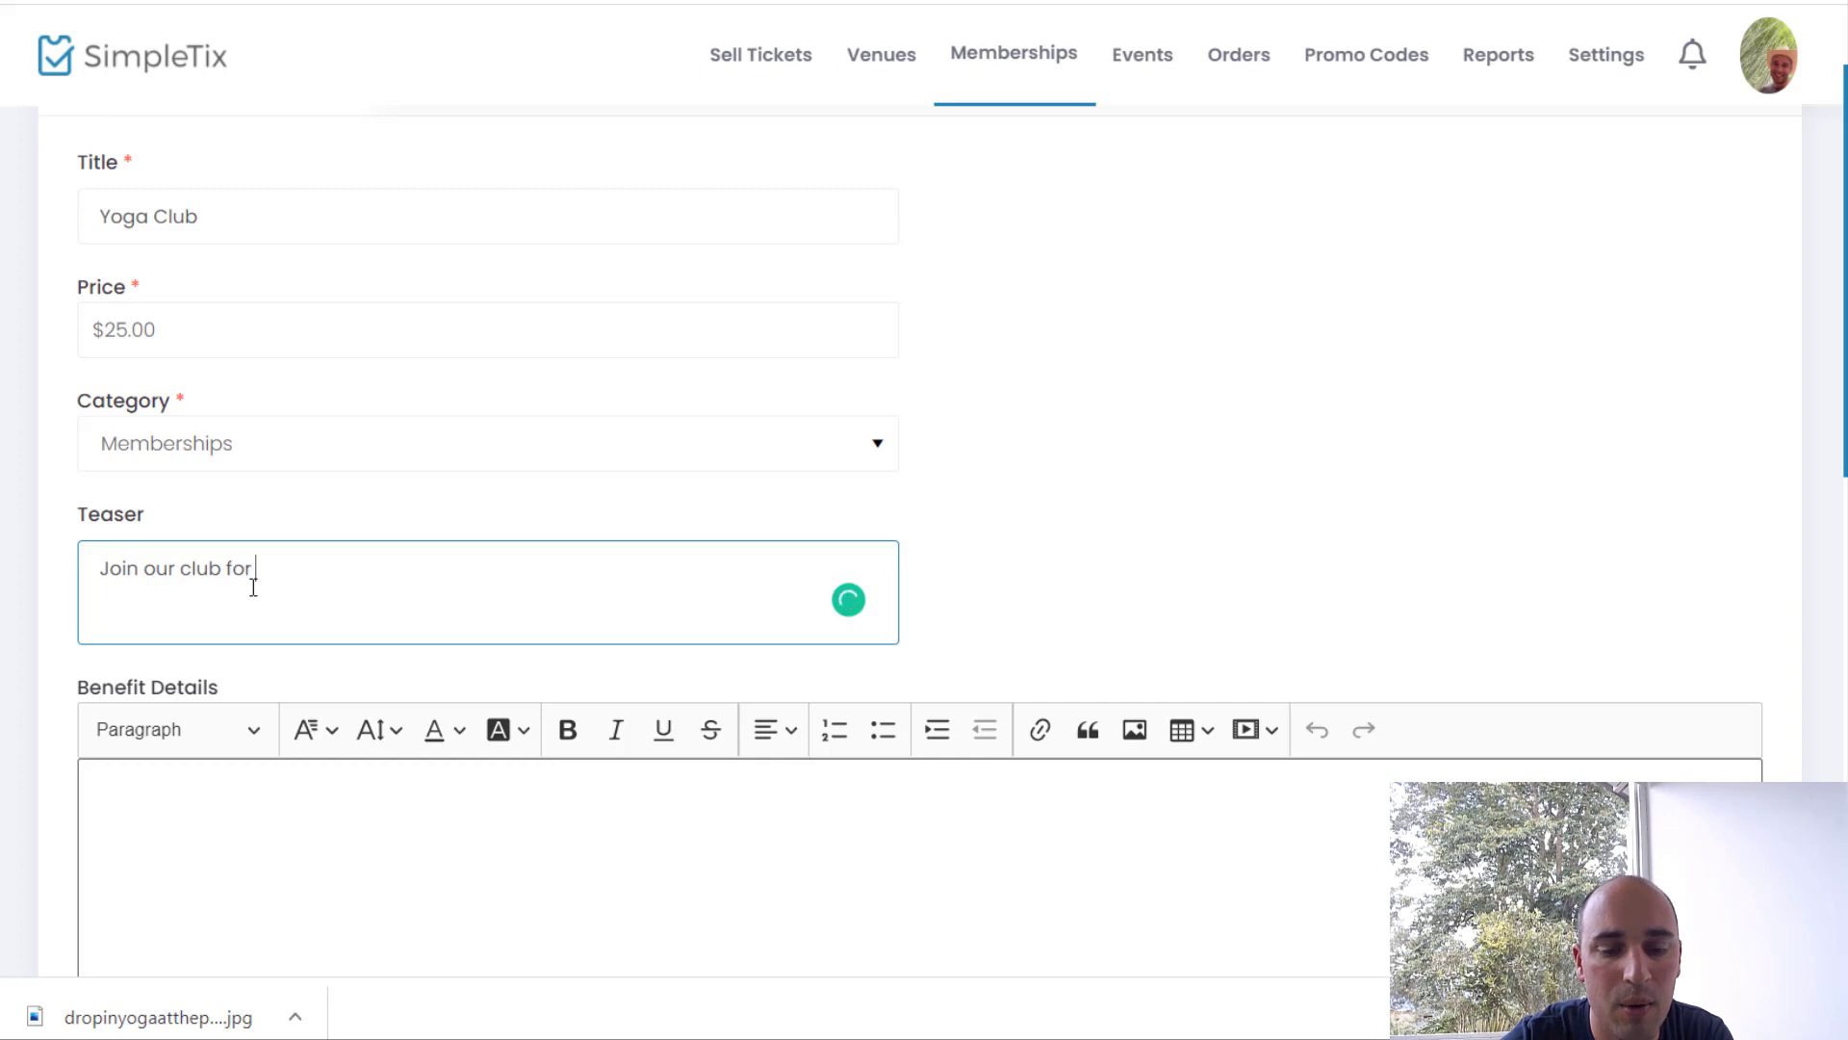
pyautogui.write(' weekly yoga in the park.')
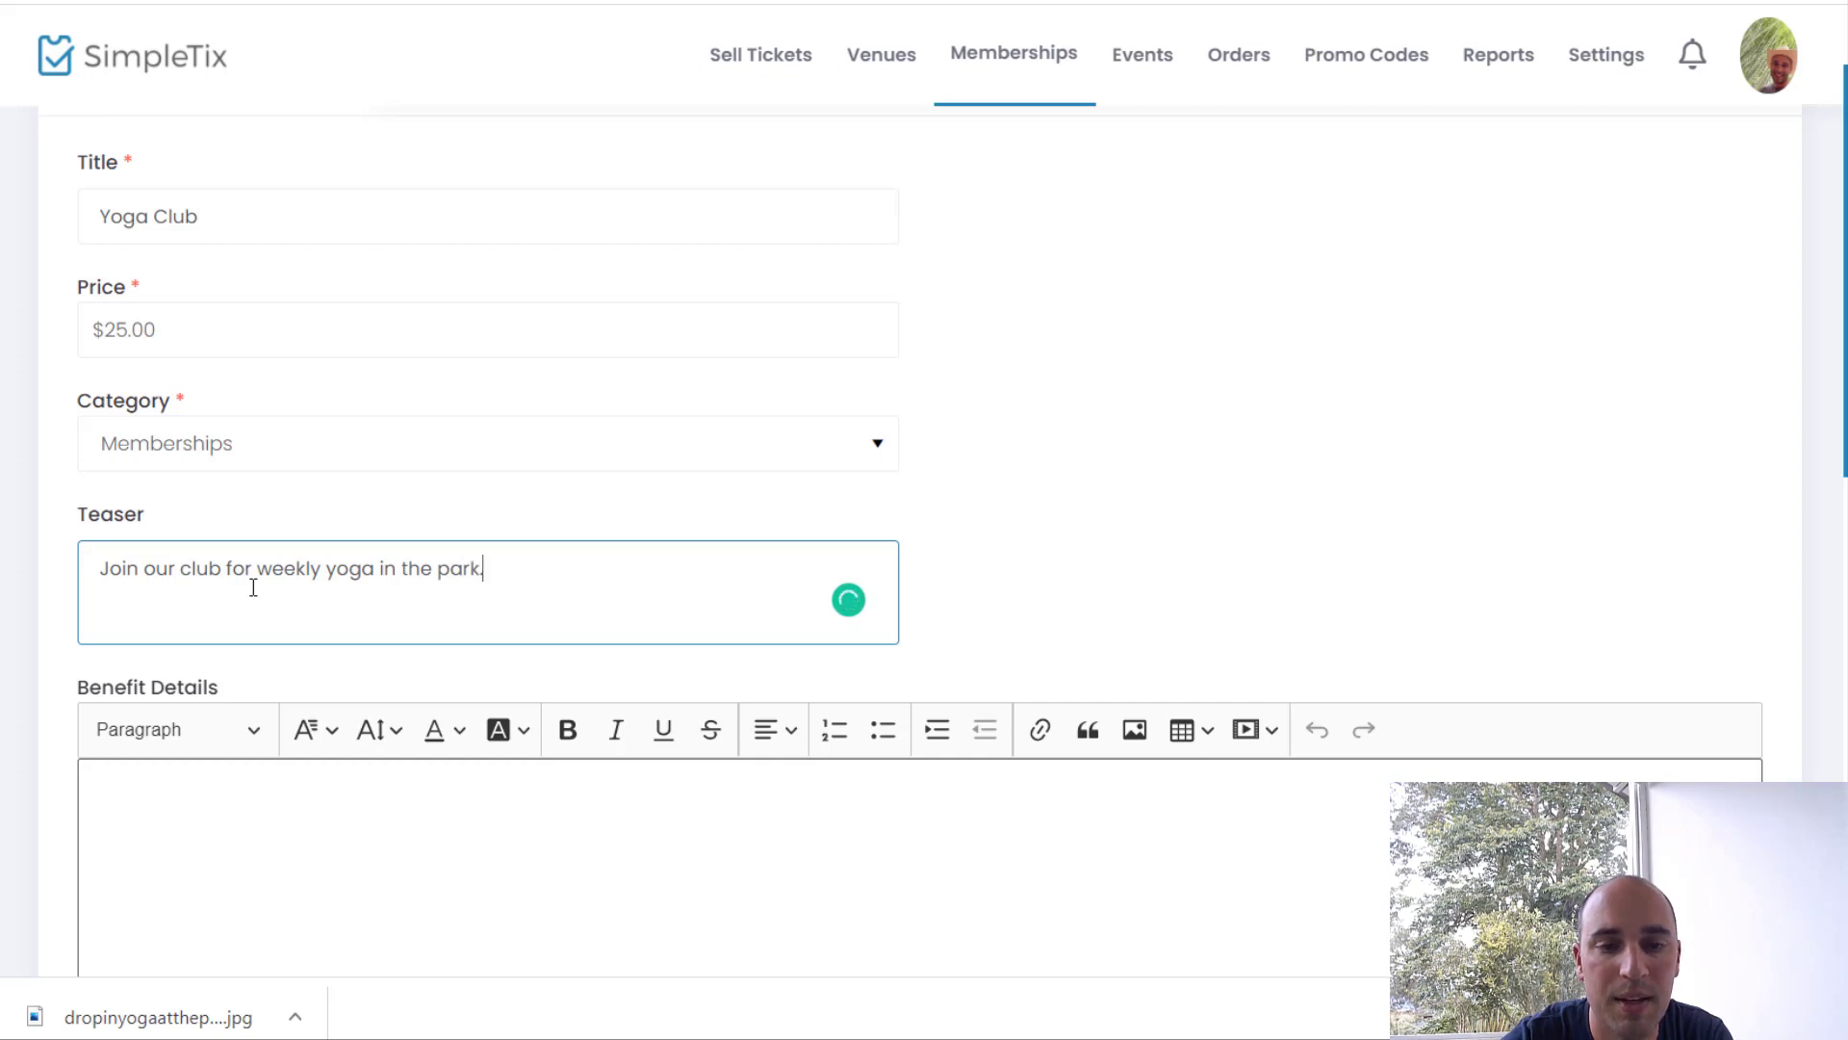
# Step: Paste placeholder Lorem ipsum text into the Benefit Details field
pyautogui.scroll(-2, 253, 588)
pyautogui.click(307, 763)
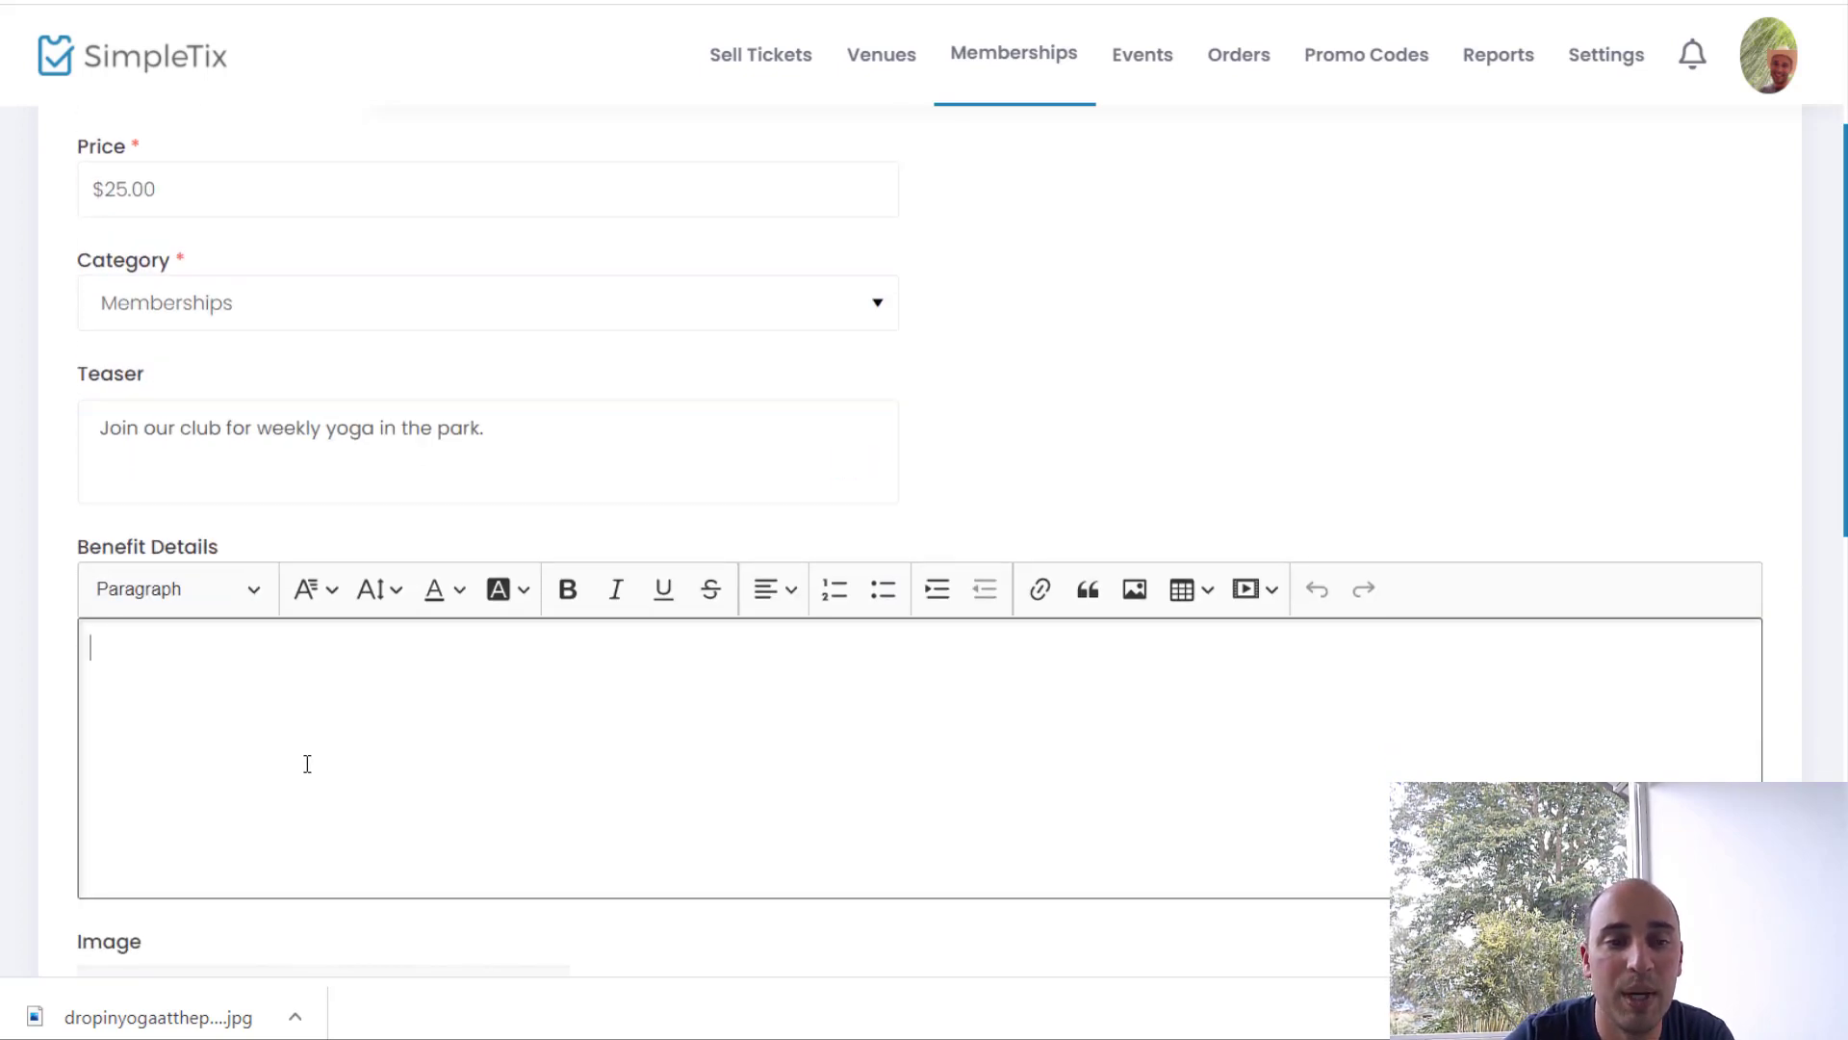
pyautogui.write('Lorem ipsum dolor sit amet, consectetur adipiscing elit. Etiam et ultrices augue, non sagittis ipsum. Donec pulvinar urna sit amet vestibulum convallis.Lorem ipsum dolor sit amet, consectetur adipiscing elit. Etiam et ultrices augue, non sagittis ipsum. Donec pulvinar urna sit amet vestibulum convallis.Lorem ipsum dolor sit amet, consectetur adipiscing elit. Etiam et ultrices augue, non sagittis ipsum. Donec pulvinar urna sit amet vestibulum convallis.Lorem ipsum dolor sit amet, consectetur adipiscing elit. Etiam et ultrices augue, non sagittis ipsum. Donec pulvinar urna sit amet vestibulum convallis.Lorem ipsum dolor sit amet, consectetur adipiscing elit. Etiam et ultrices augue, non sagittis ipsum. Donec pulvinar urna sit amet vestibulum convallis.')
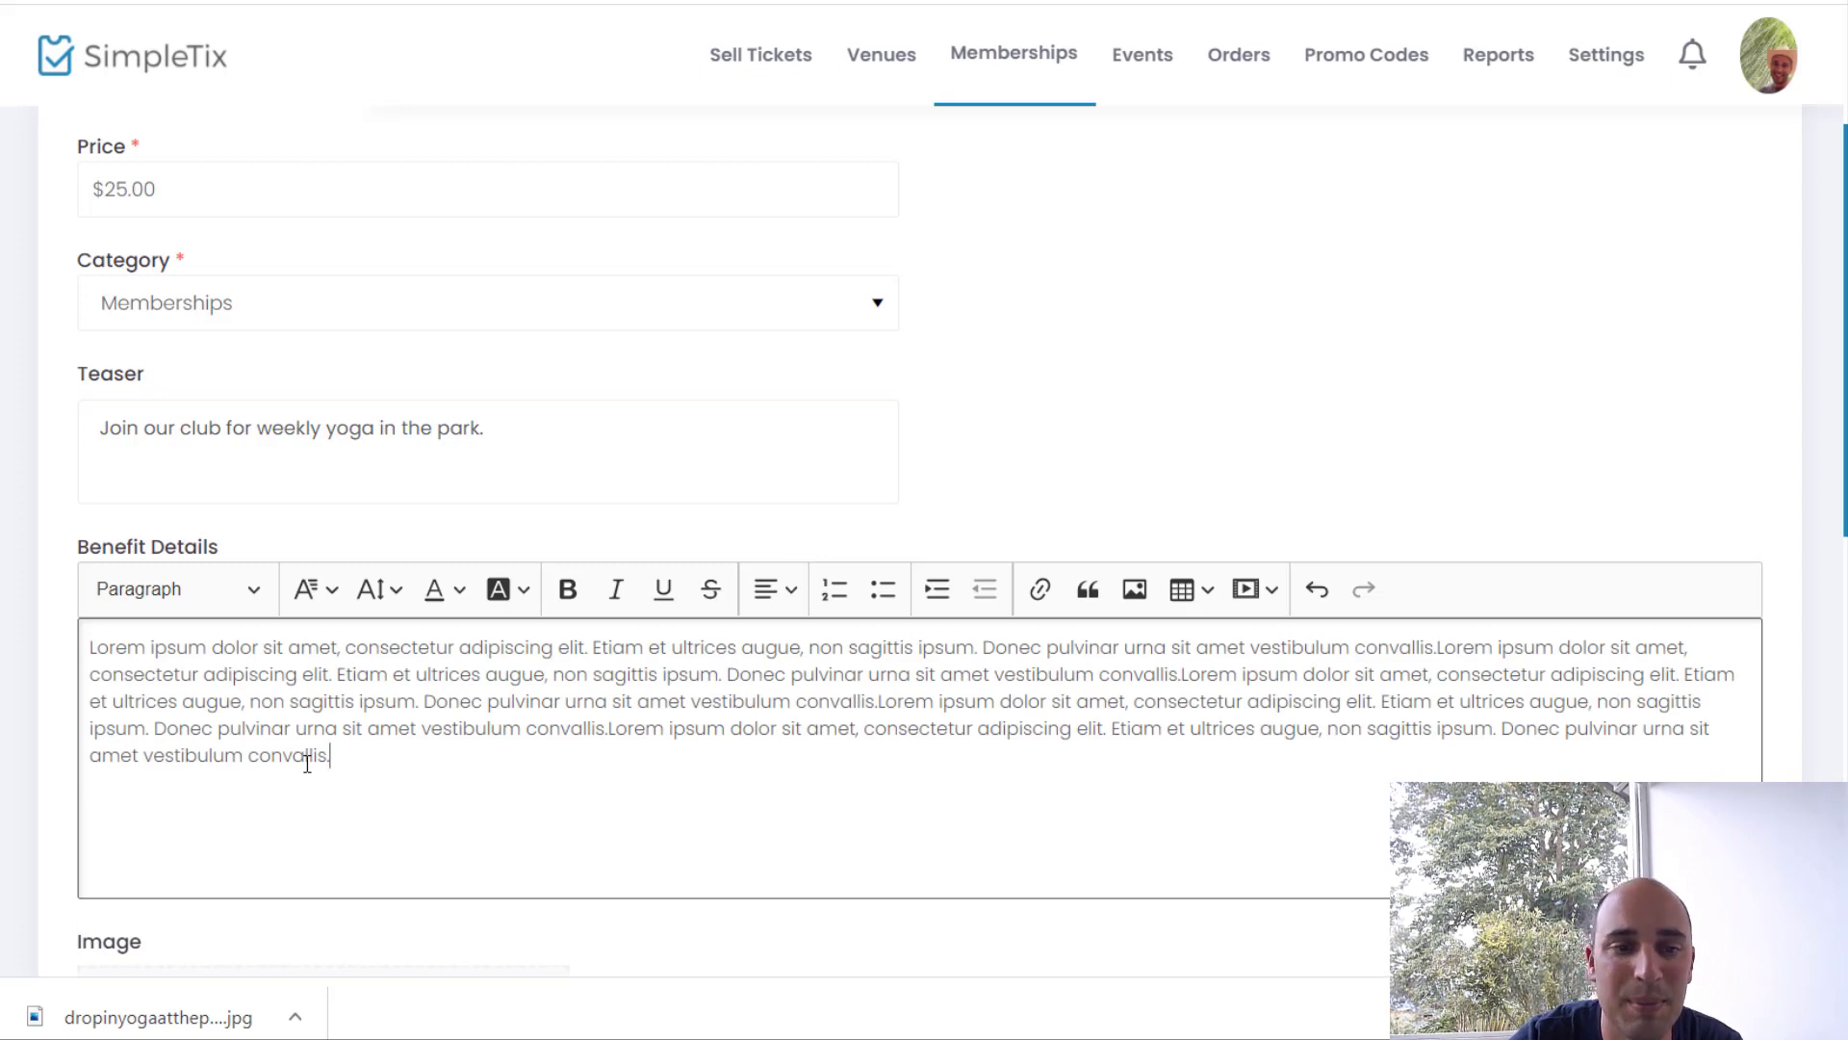
pyautogui.scroll(-3, 307, 764)
pyautogui.scroll(-2, 307, 764)
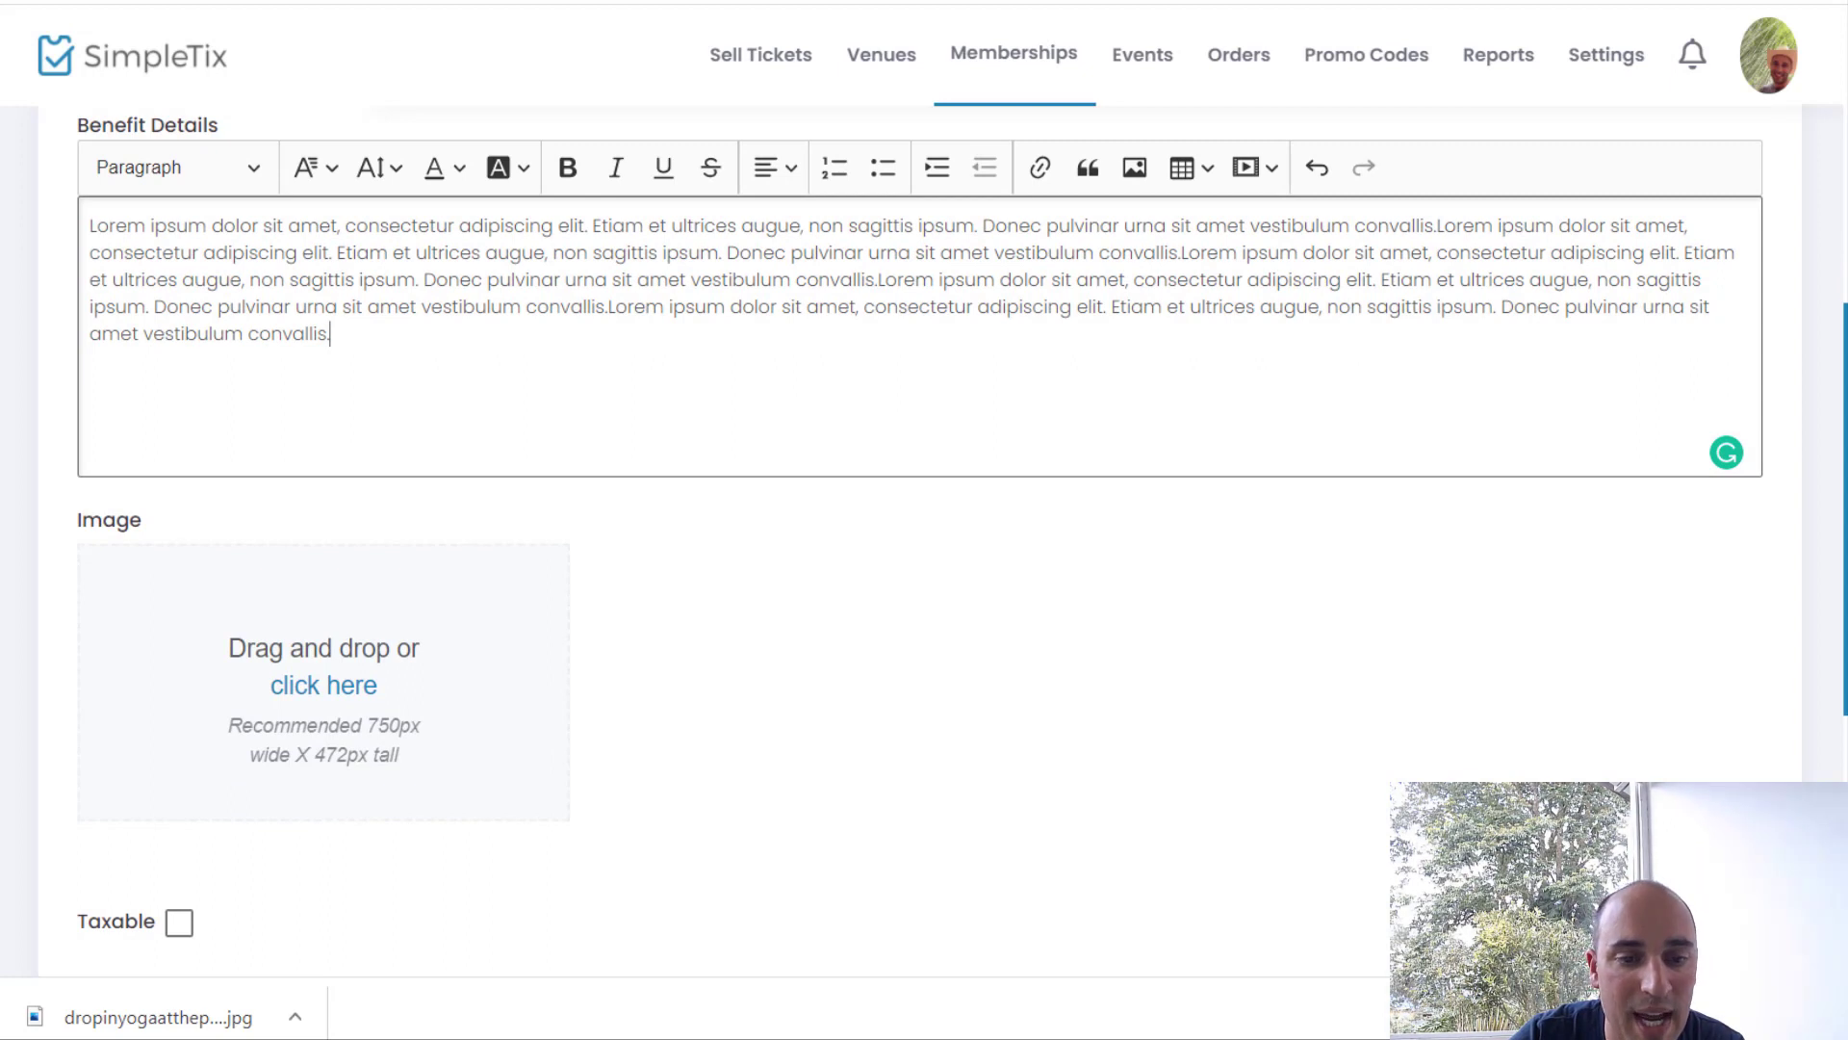
# Step: Add the Outdoor Yoga in the Park photo from Downloads as the membership image, cropped to full height
pyautogui.moveTo(439, 1034)
pyautogui.click(507, 961)
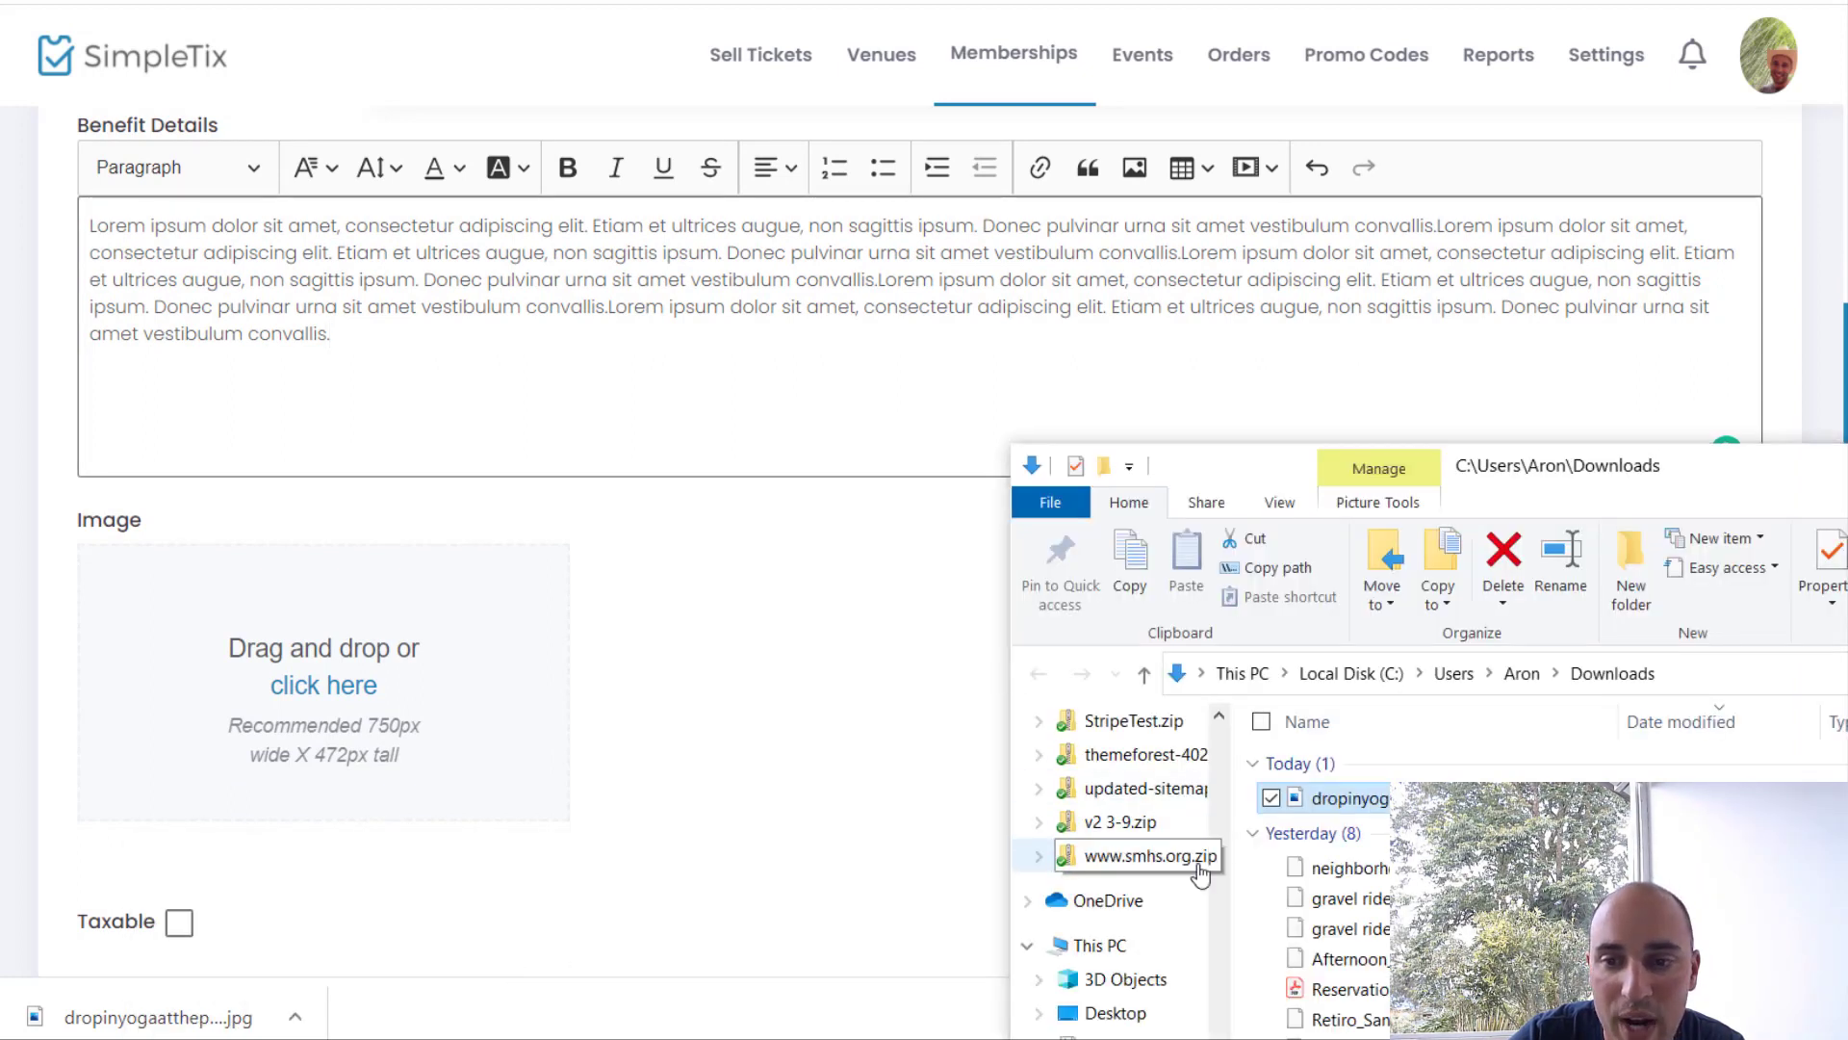
pyautogui.moveTo(1347, 798); pyautogui.dragTo(262, 664)
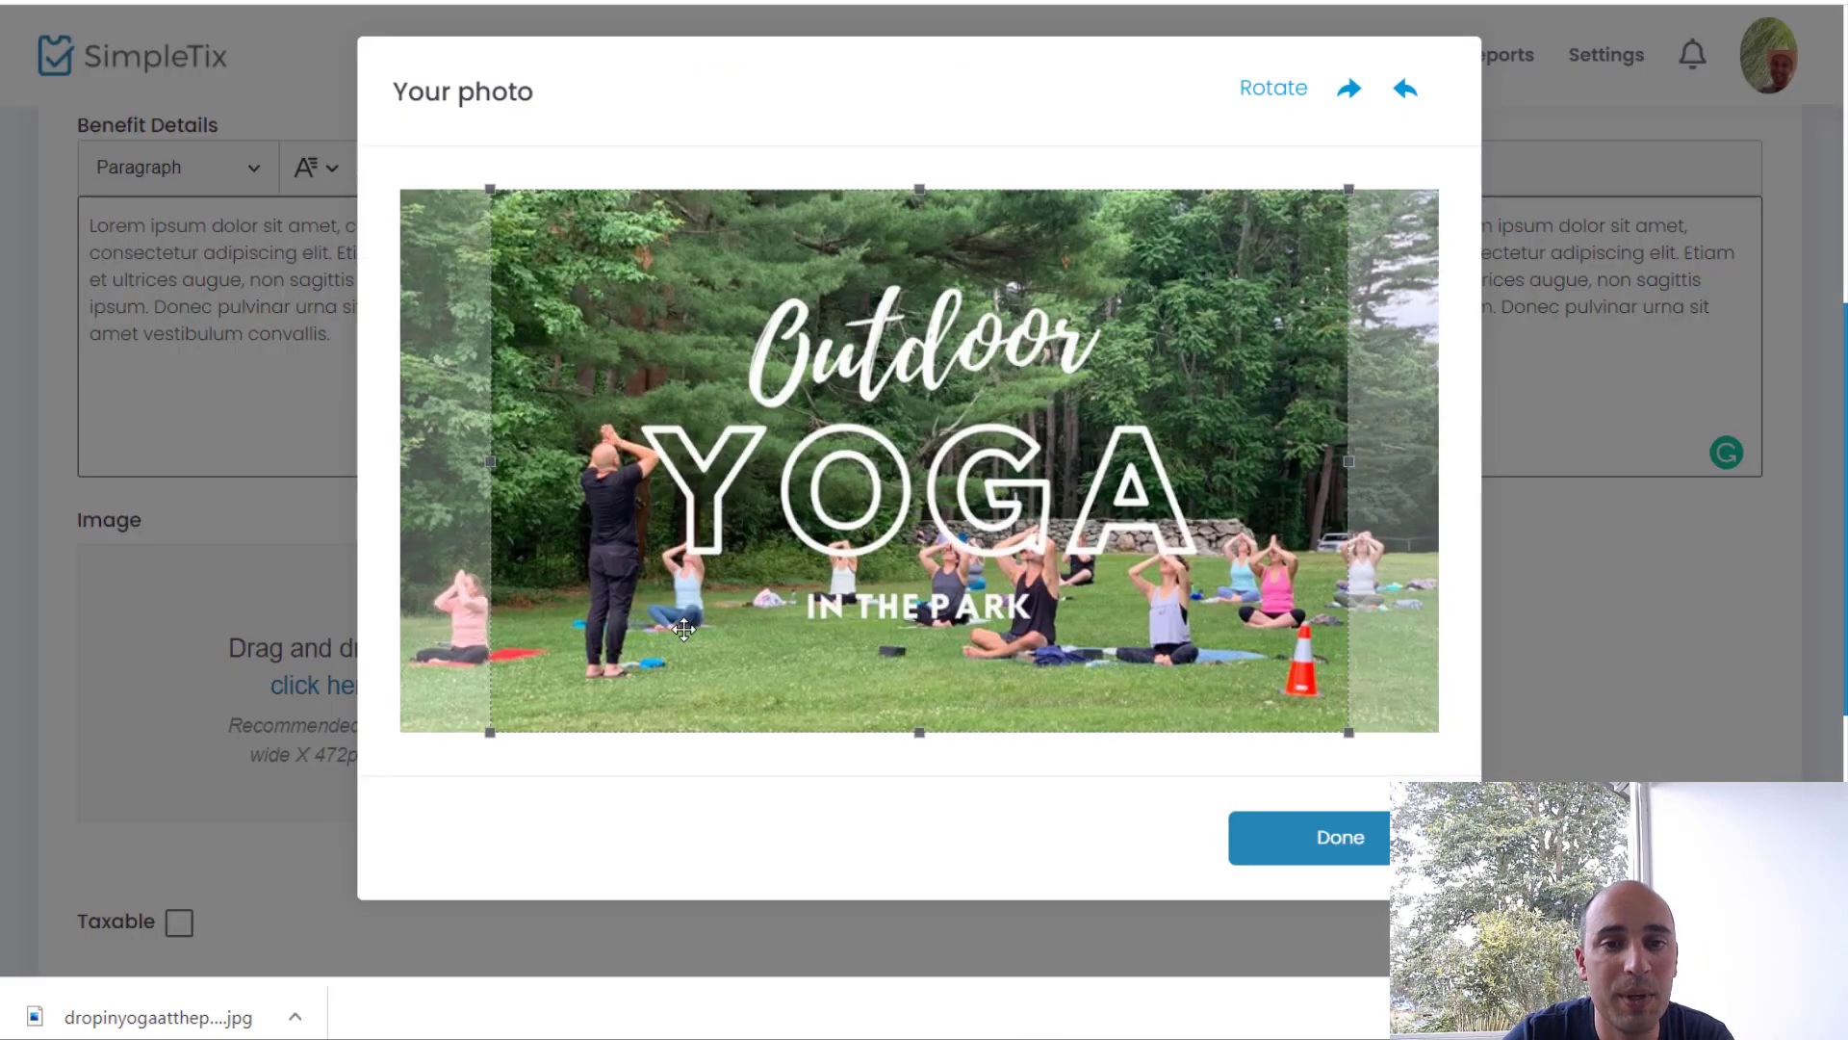
pyautogui.moveTo(685, 633); pyautogui.dragTo(714, 632)
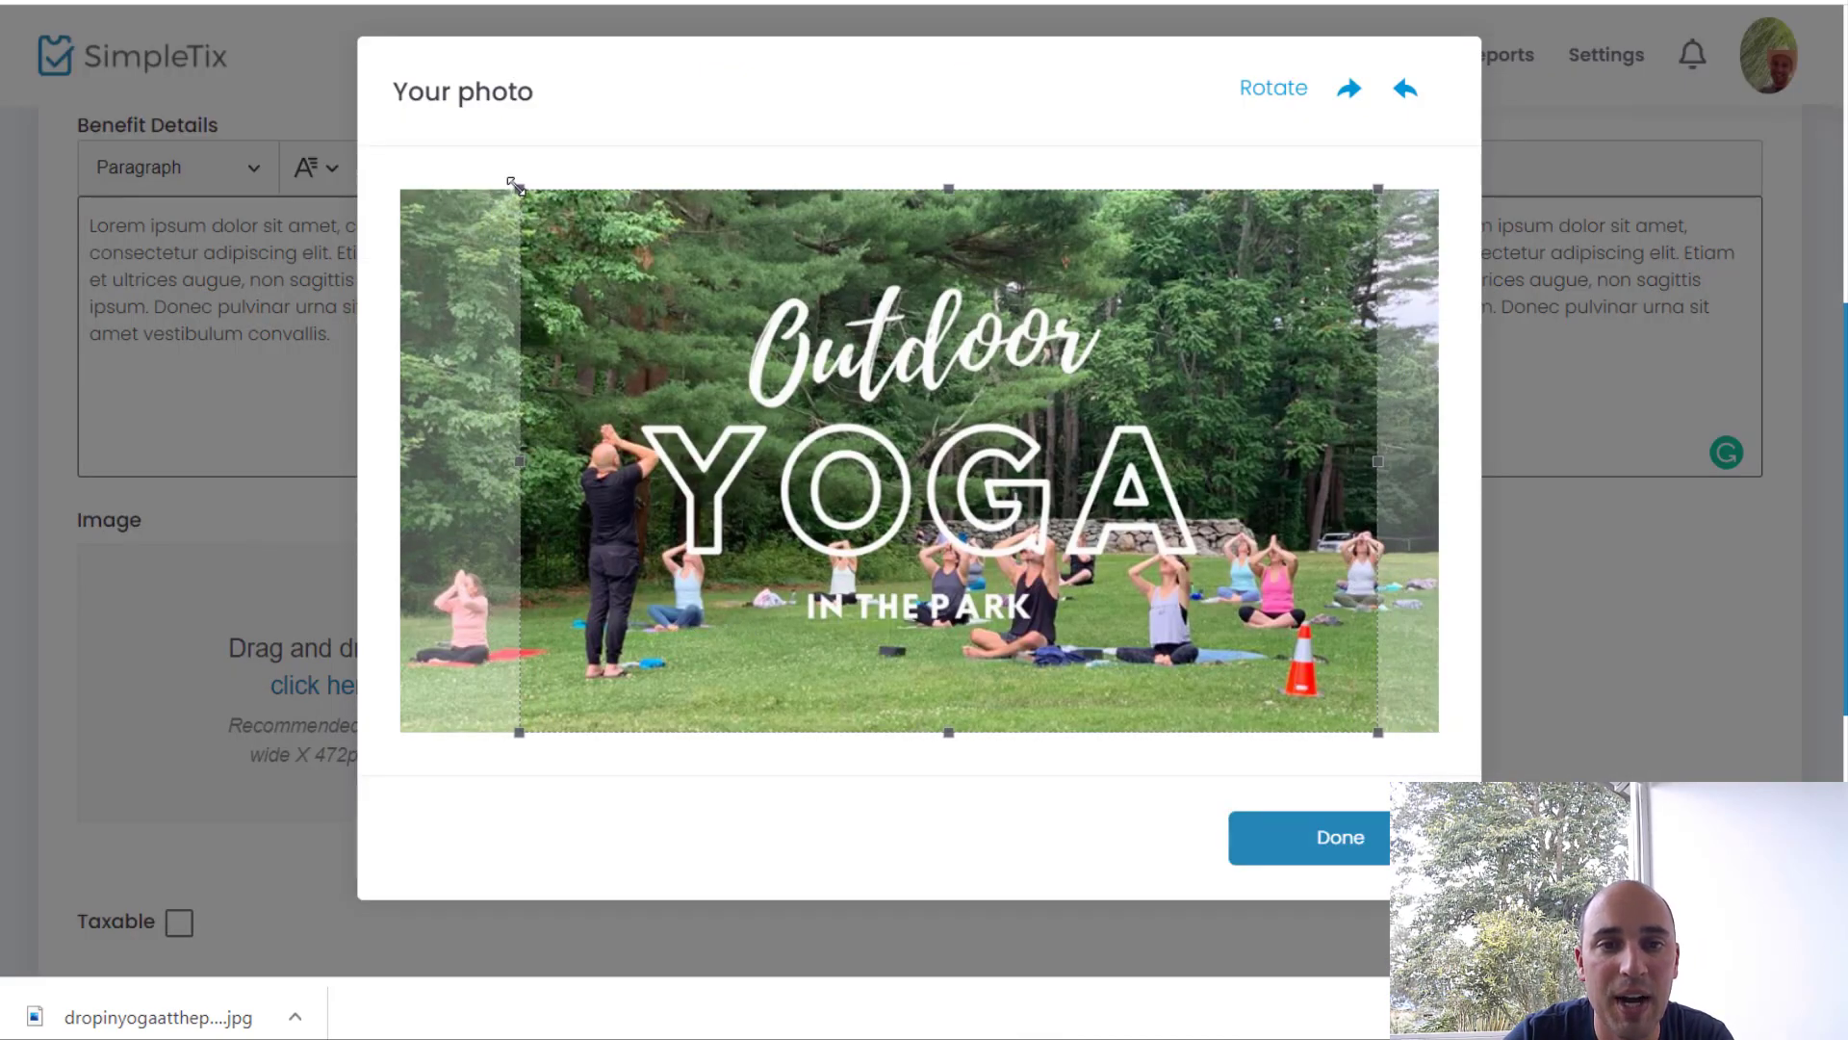
pyautogui.moveTo(520, 189); pyautogui.dragTo(497, 193)
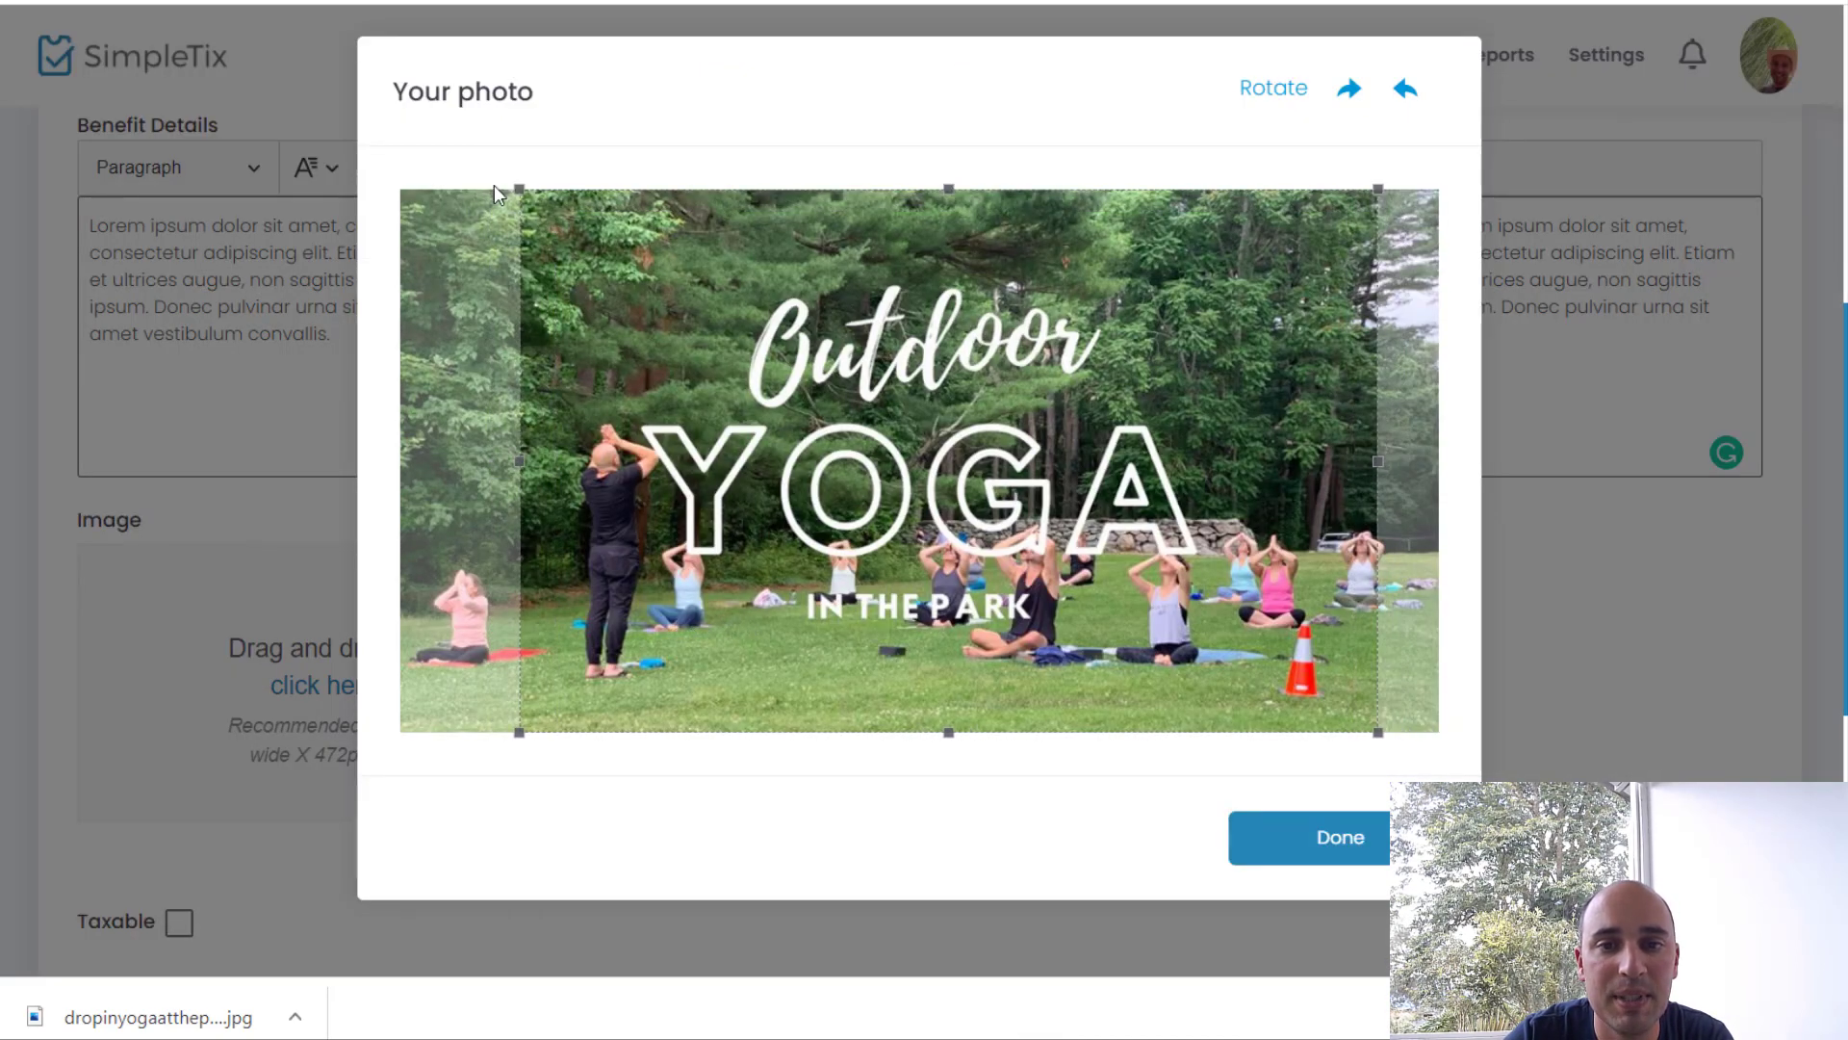
pyautogui.click(1317, 860)
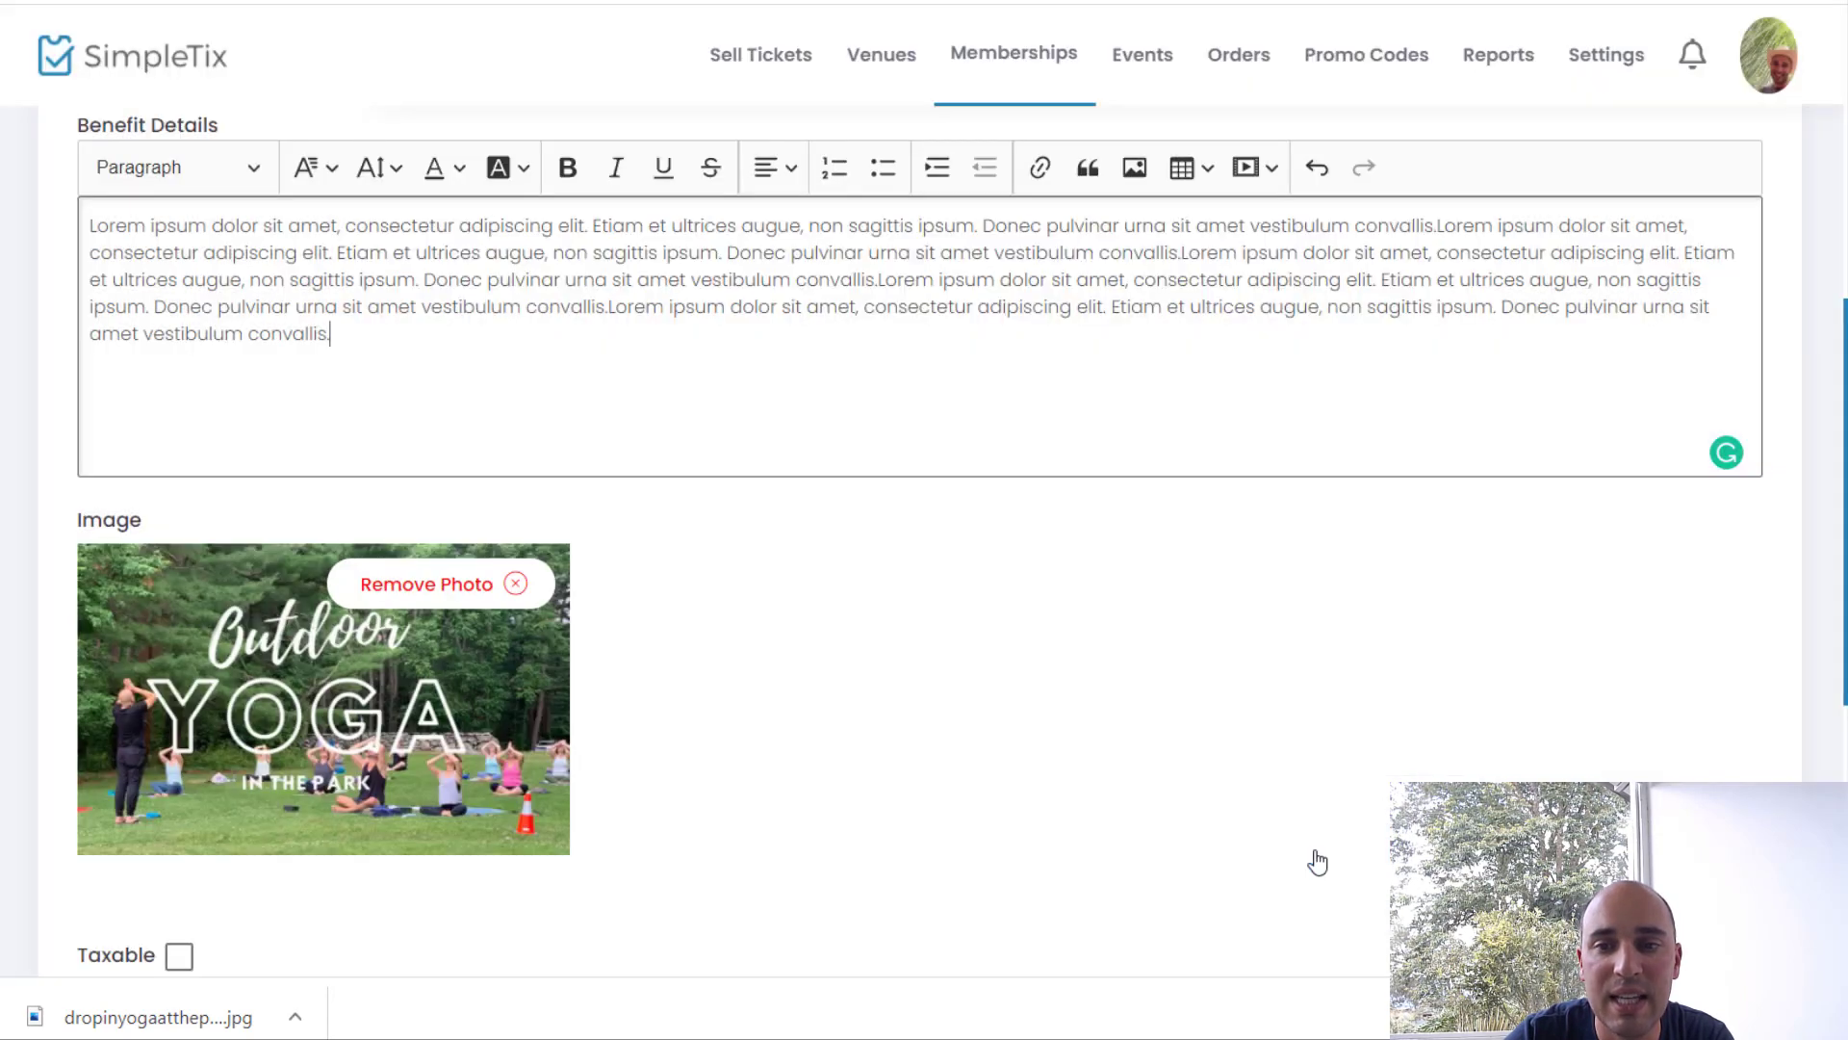
# Step: Keep Send Welcome Email off and review the remaining settings, including 365-day expiry
pyautogui.scroll(-3, 924, 818)
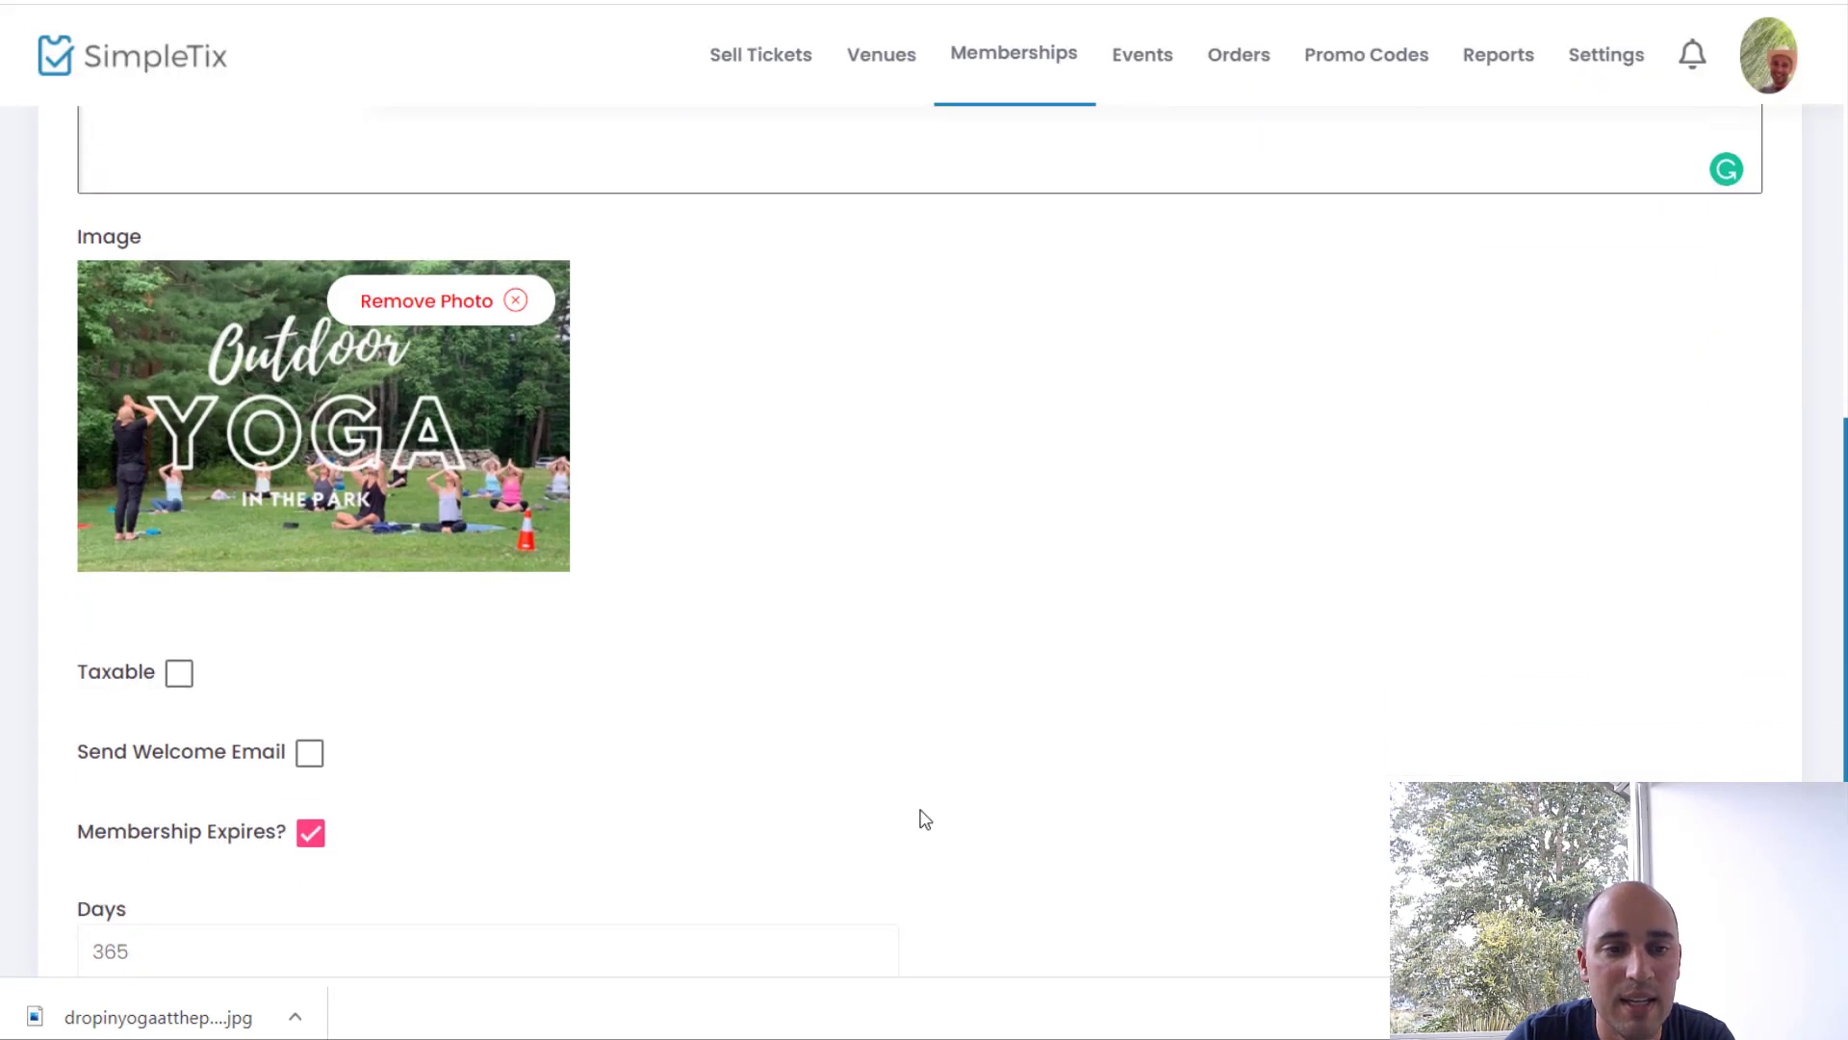
pyautogui.scroll(-2, 924, 818)
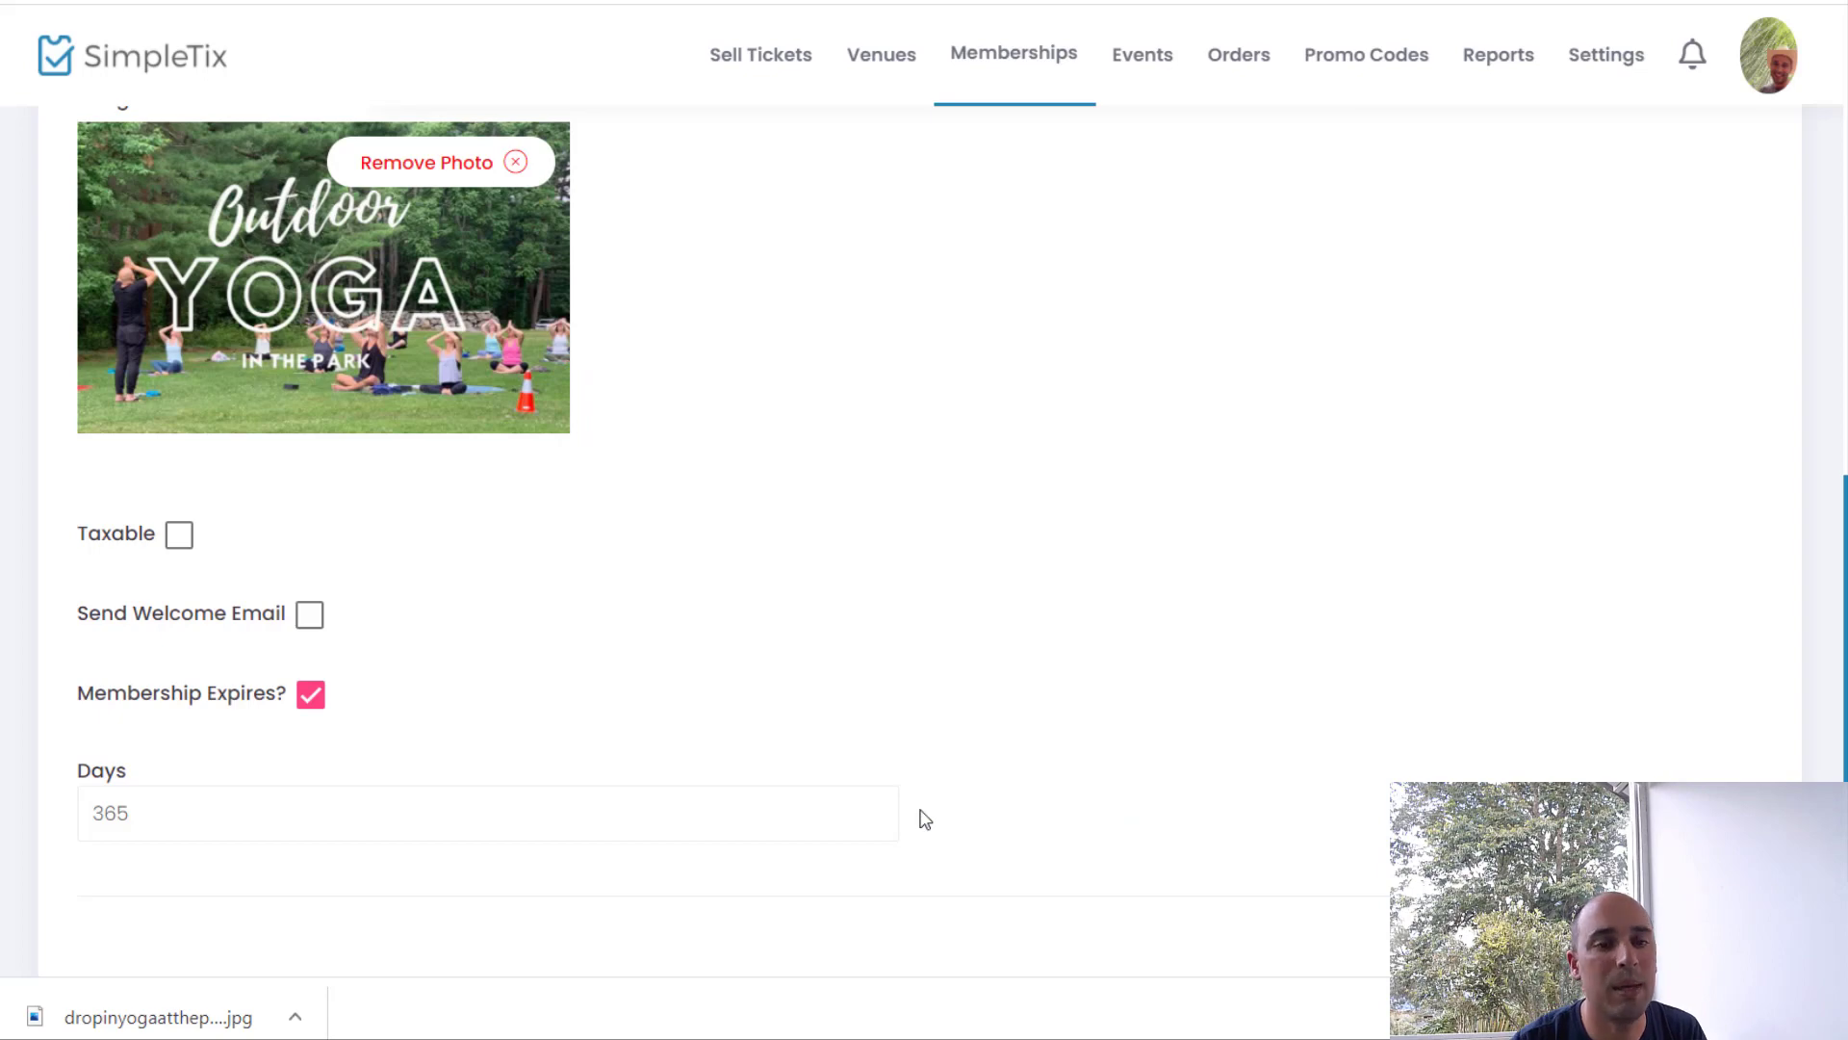
pyautogui.click(308, 620)
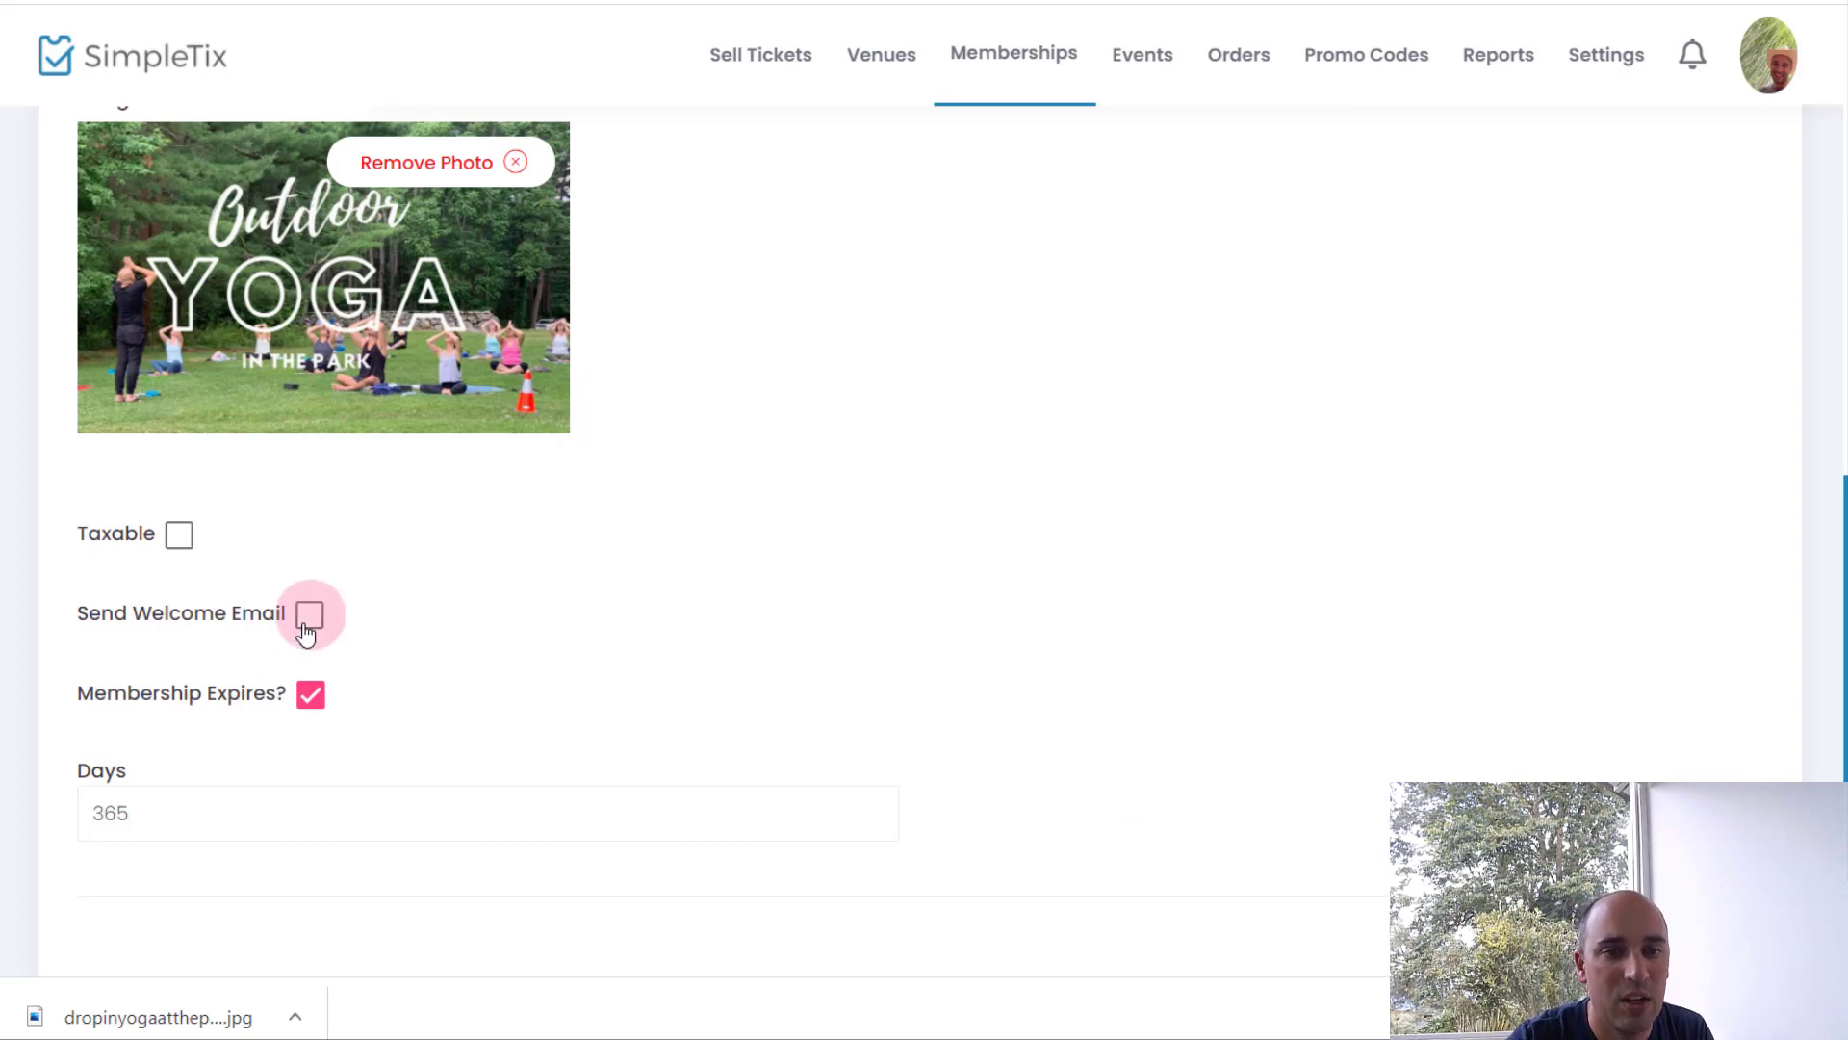
pyautogui.scroll(-3, 308, 637)
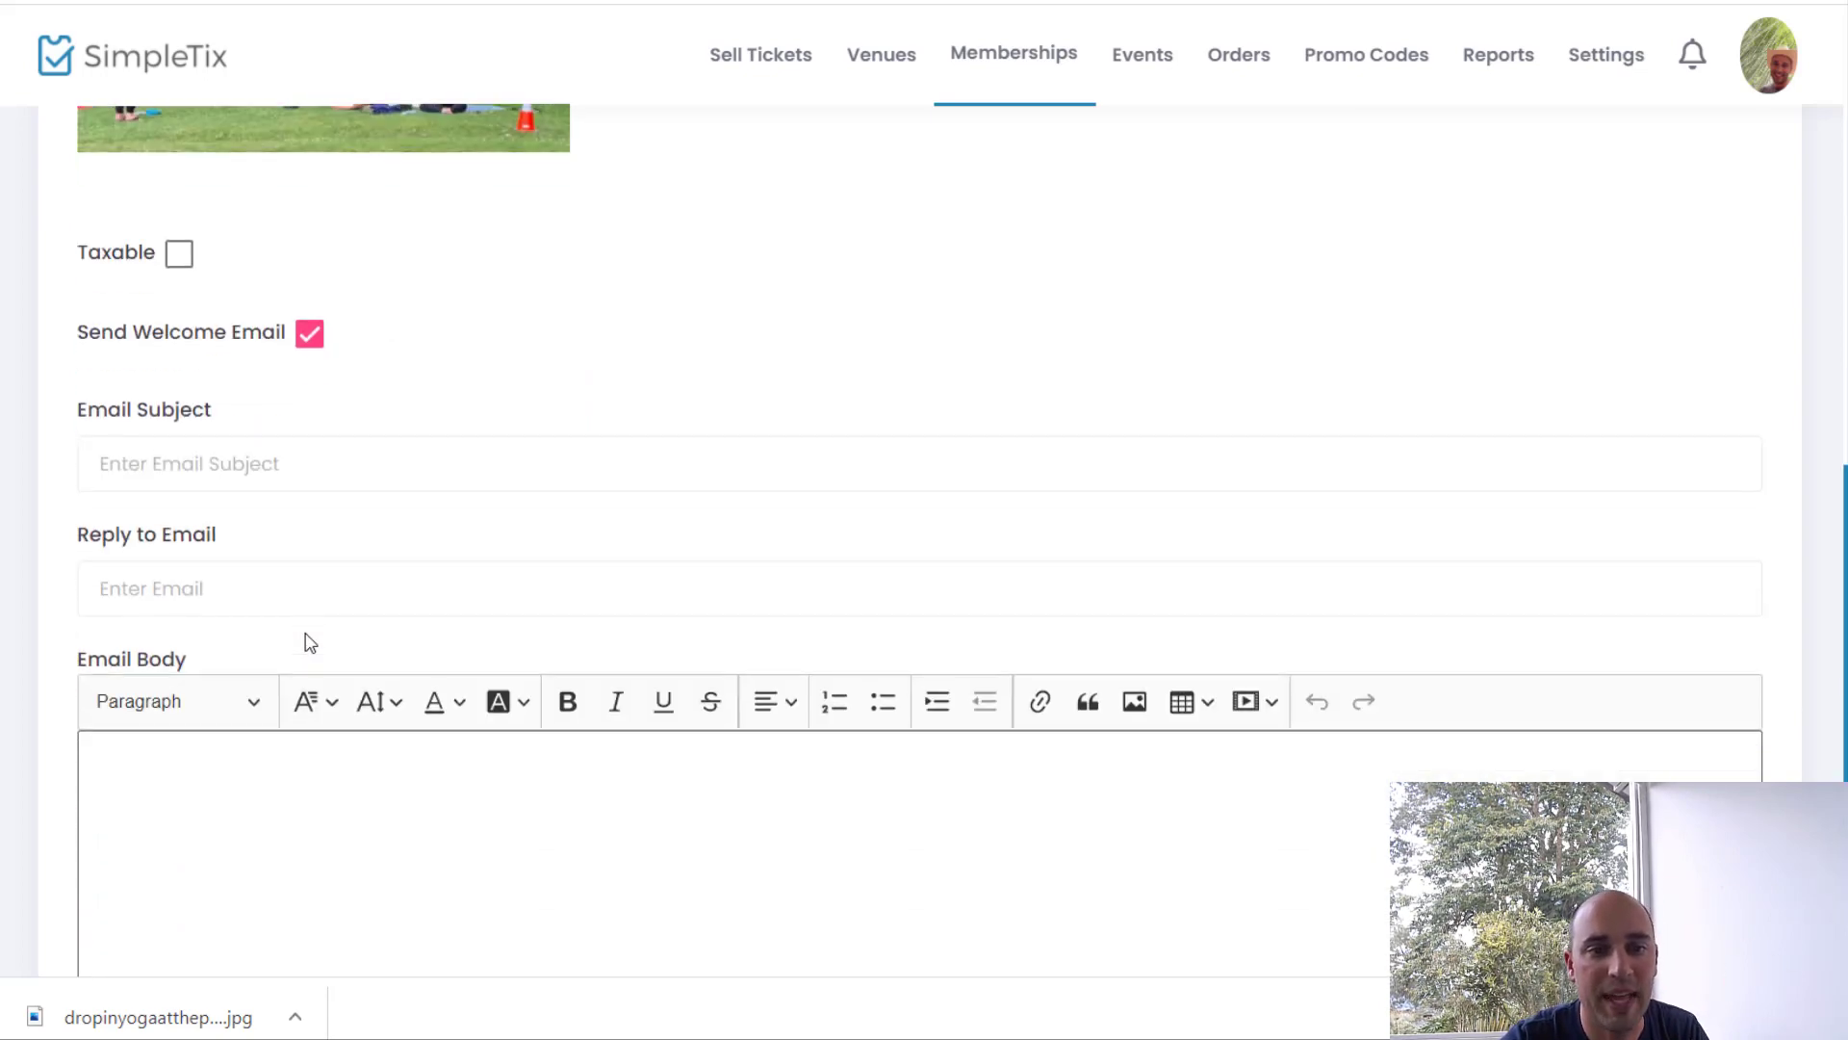
pyautogui.click(309, 339)
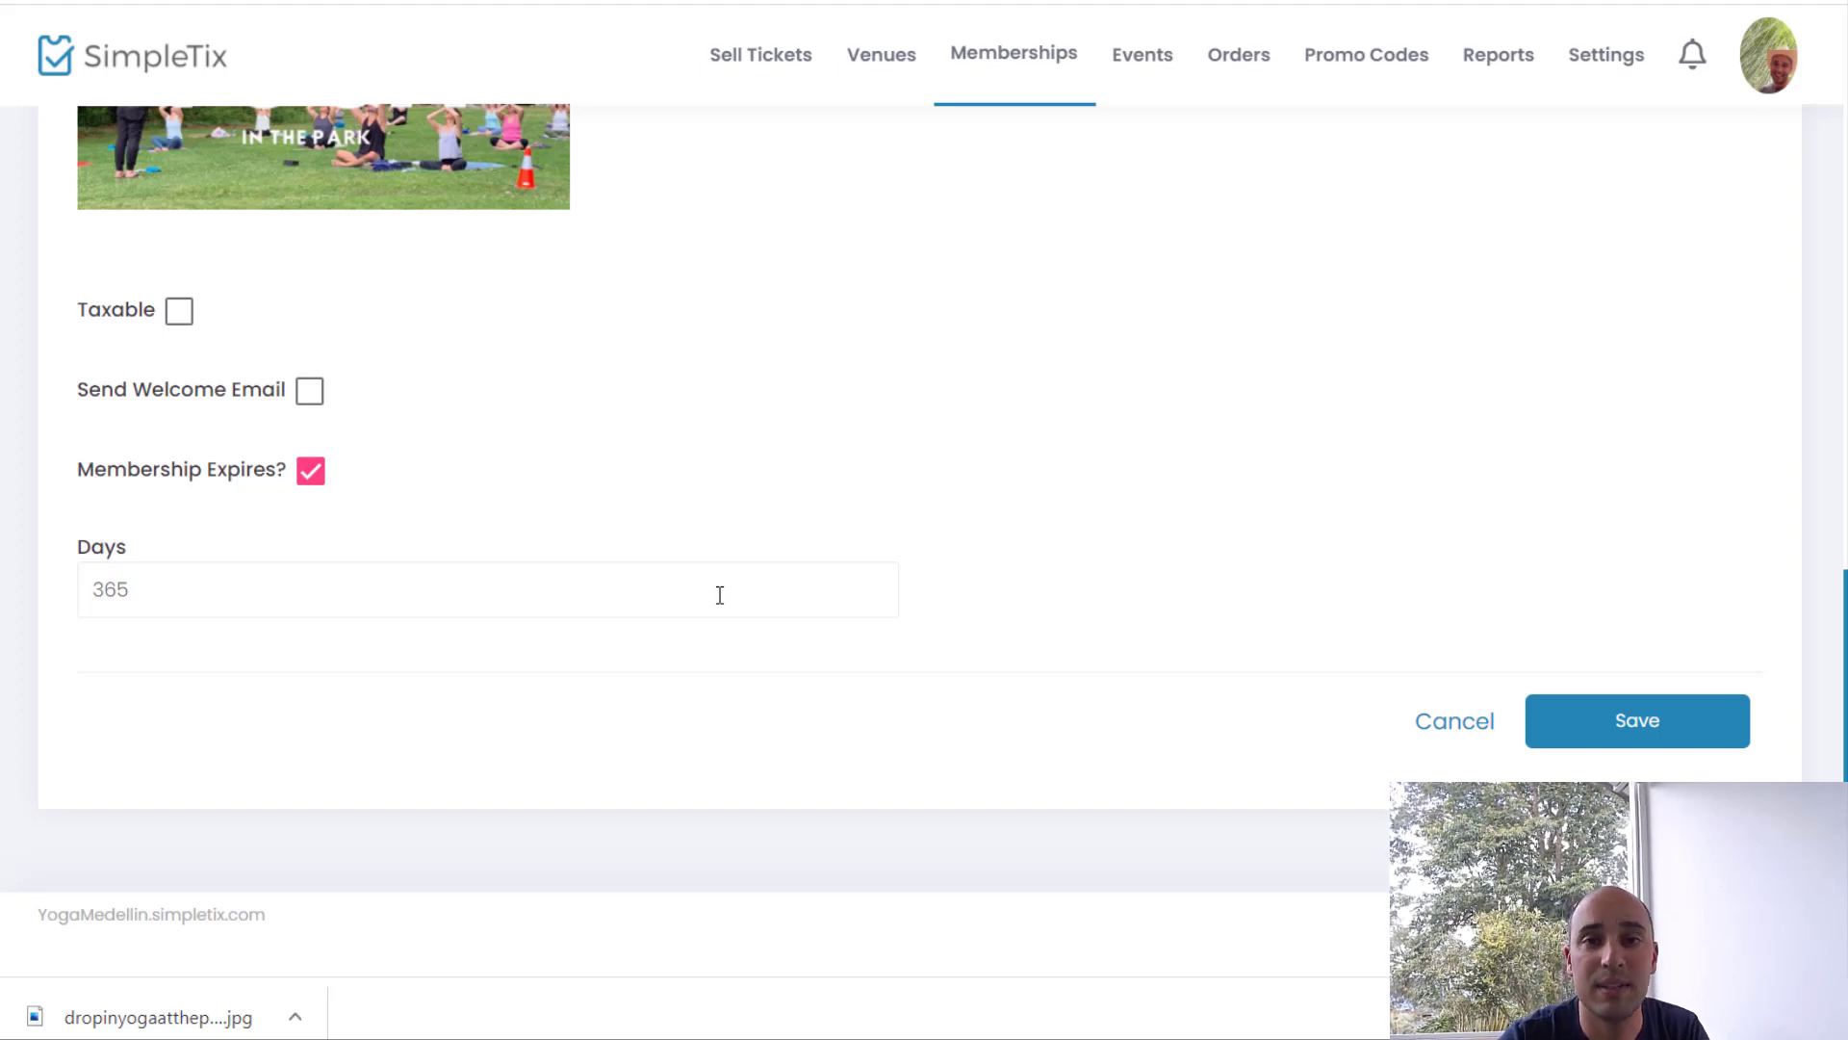
pyautogui.scroll(15, 720, 595)
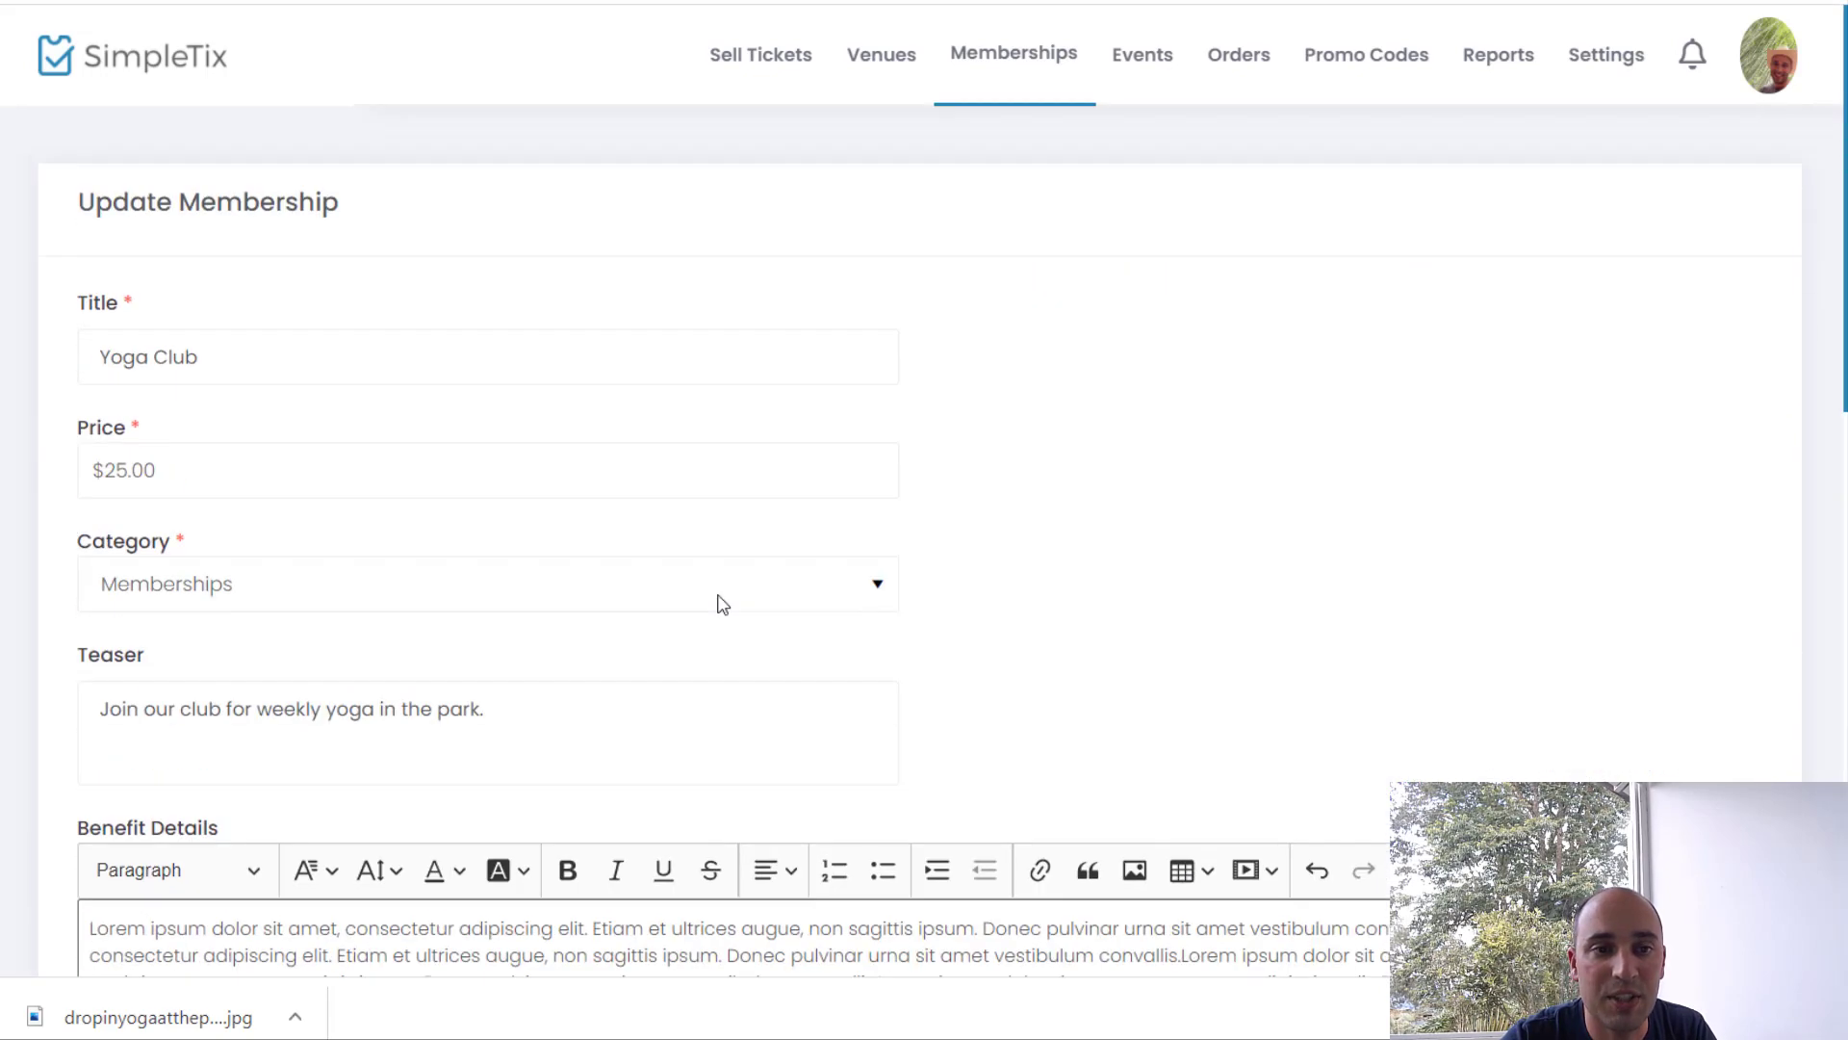
pyautogui.scroll(-3, 720, 604)
pyautogui.scroll(-15, 720, 604)
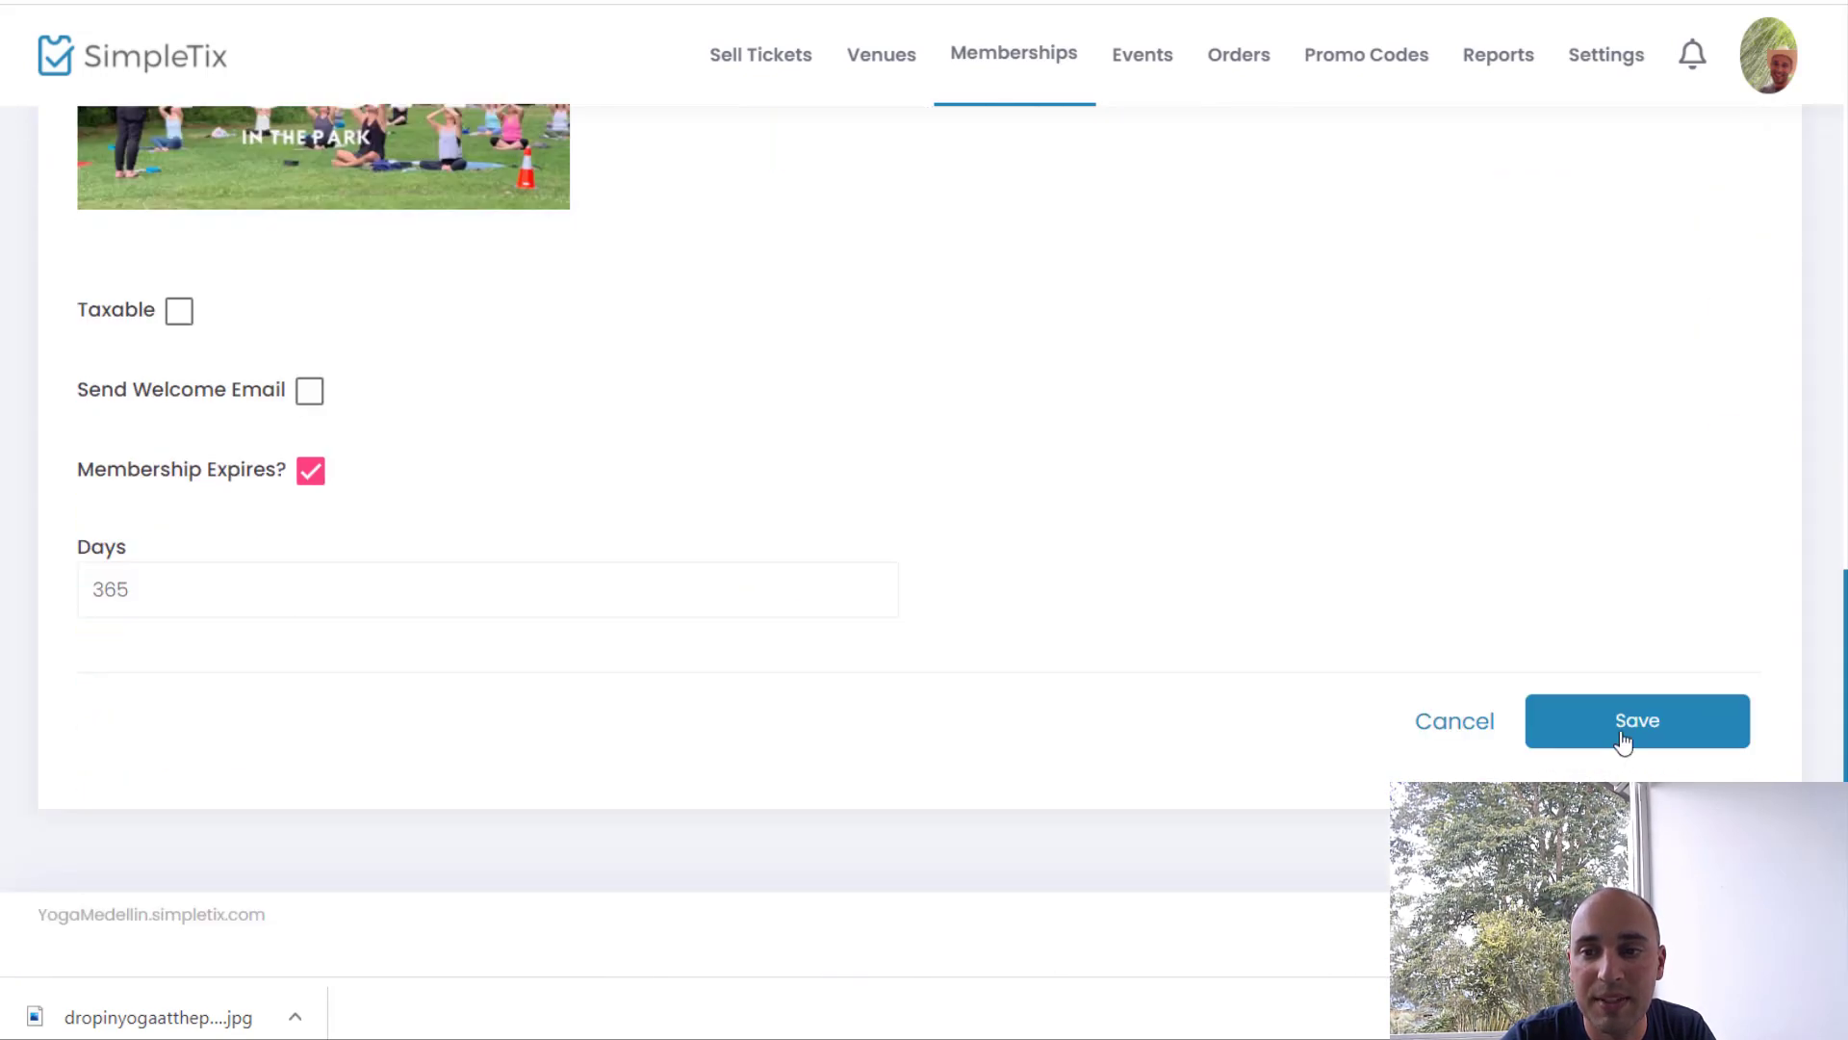
pyautogui.click(1623, 739)
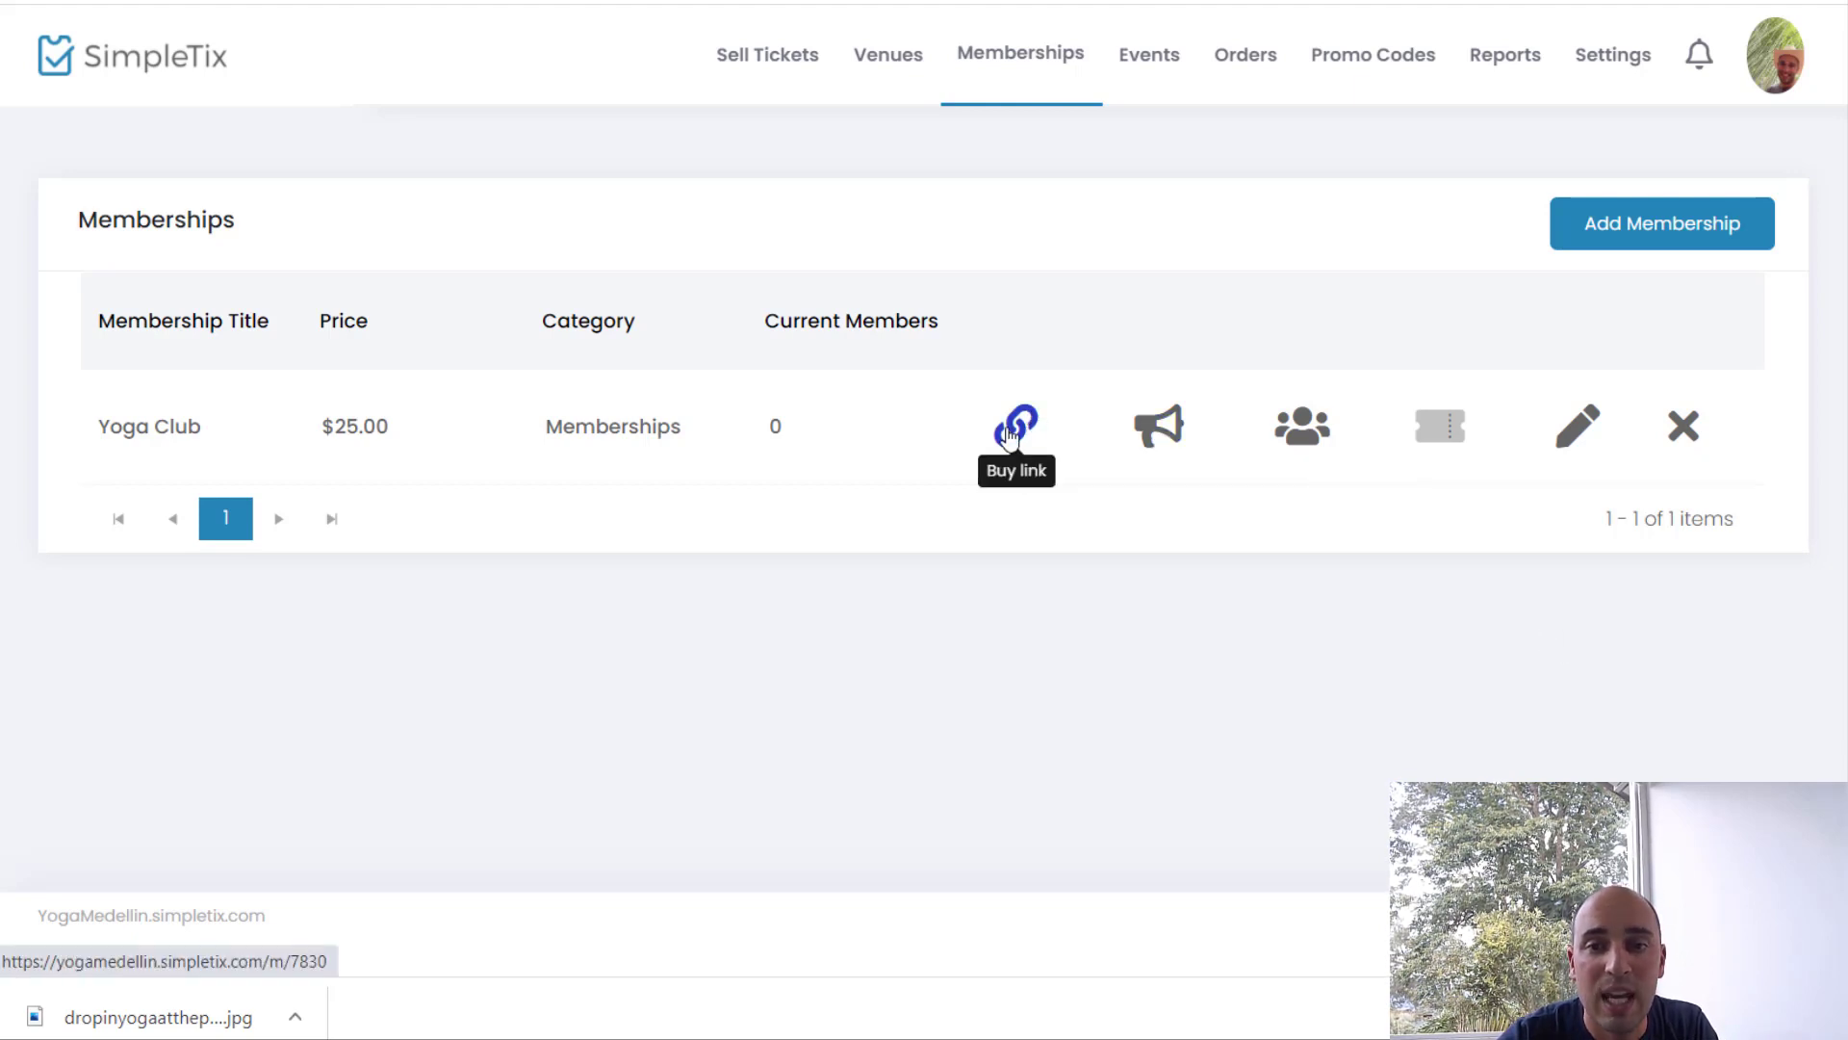
pyautogui.click(1008, 431)
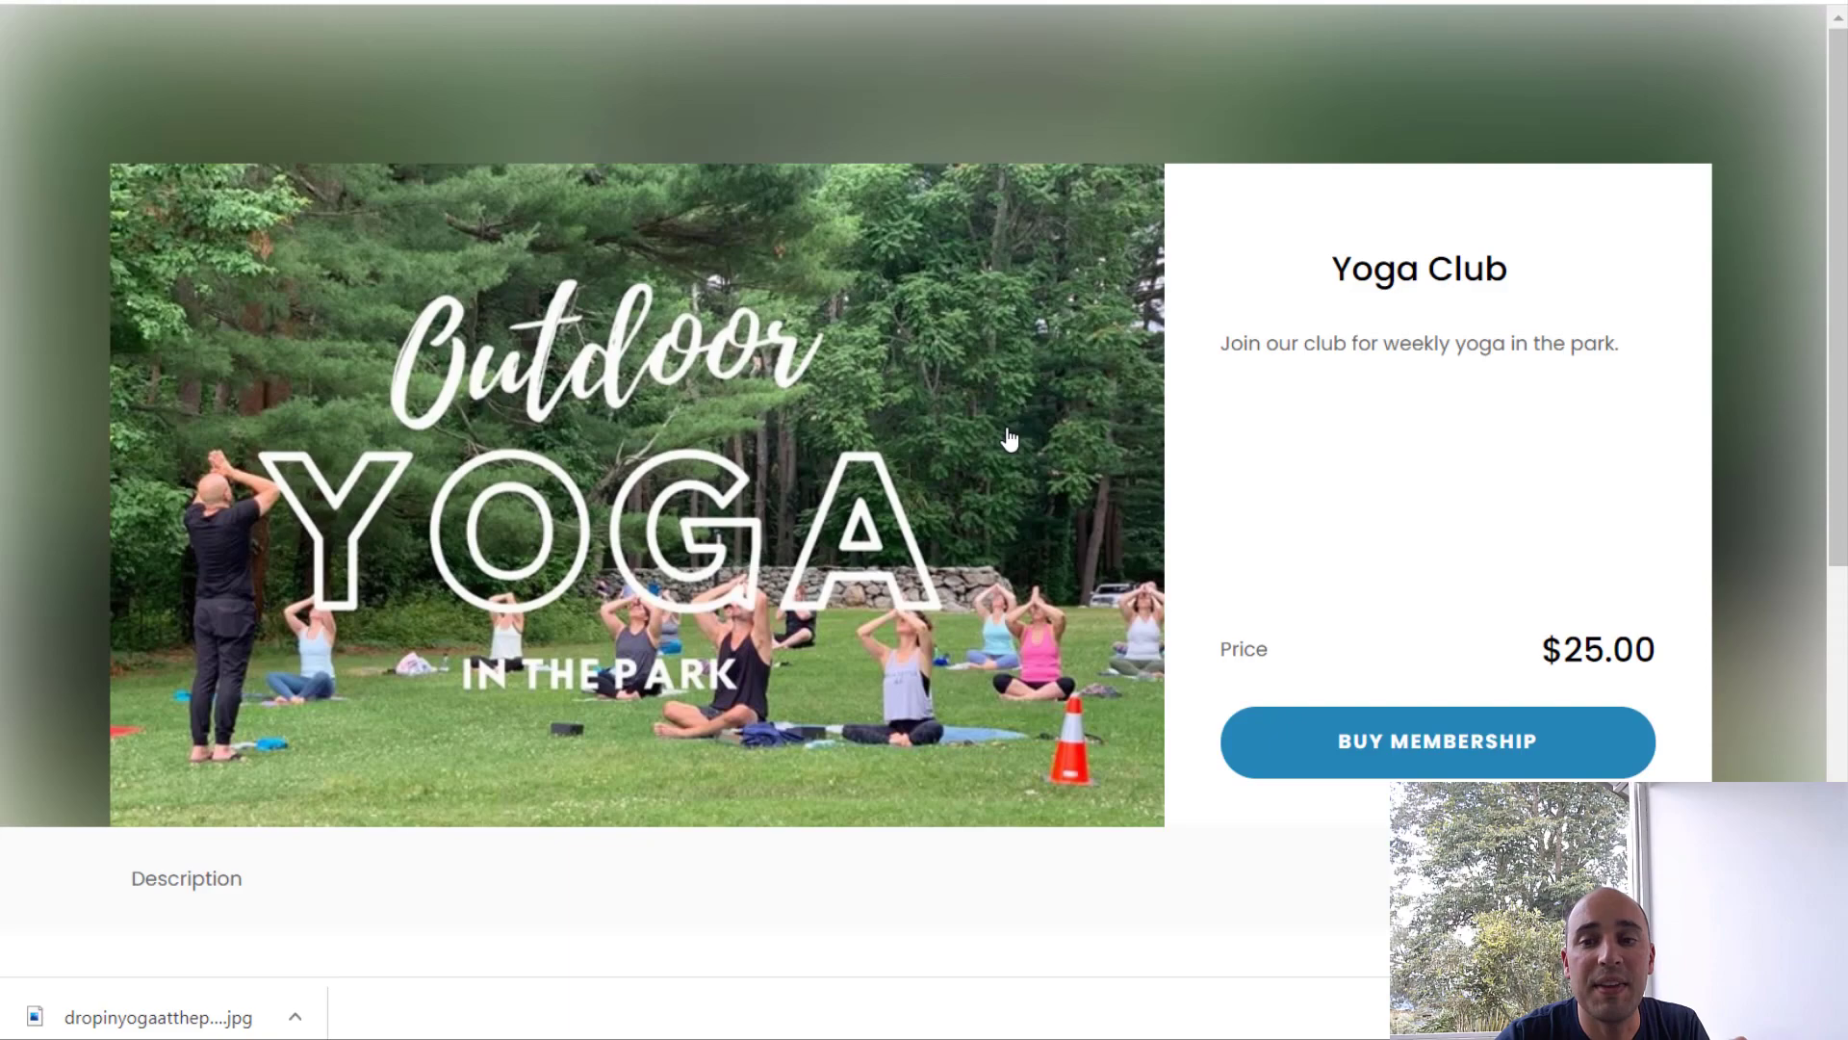
pyautogui.scroll(-3, 1007, 435)
pyautogui.scroll(-4, 1006, 426)
pyautogui.scroll(7, 1006, 426)
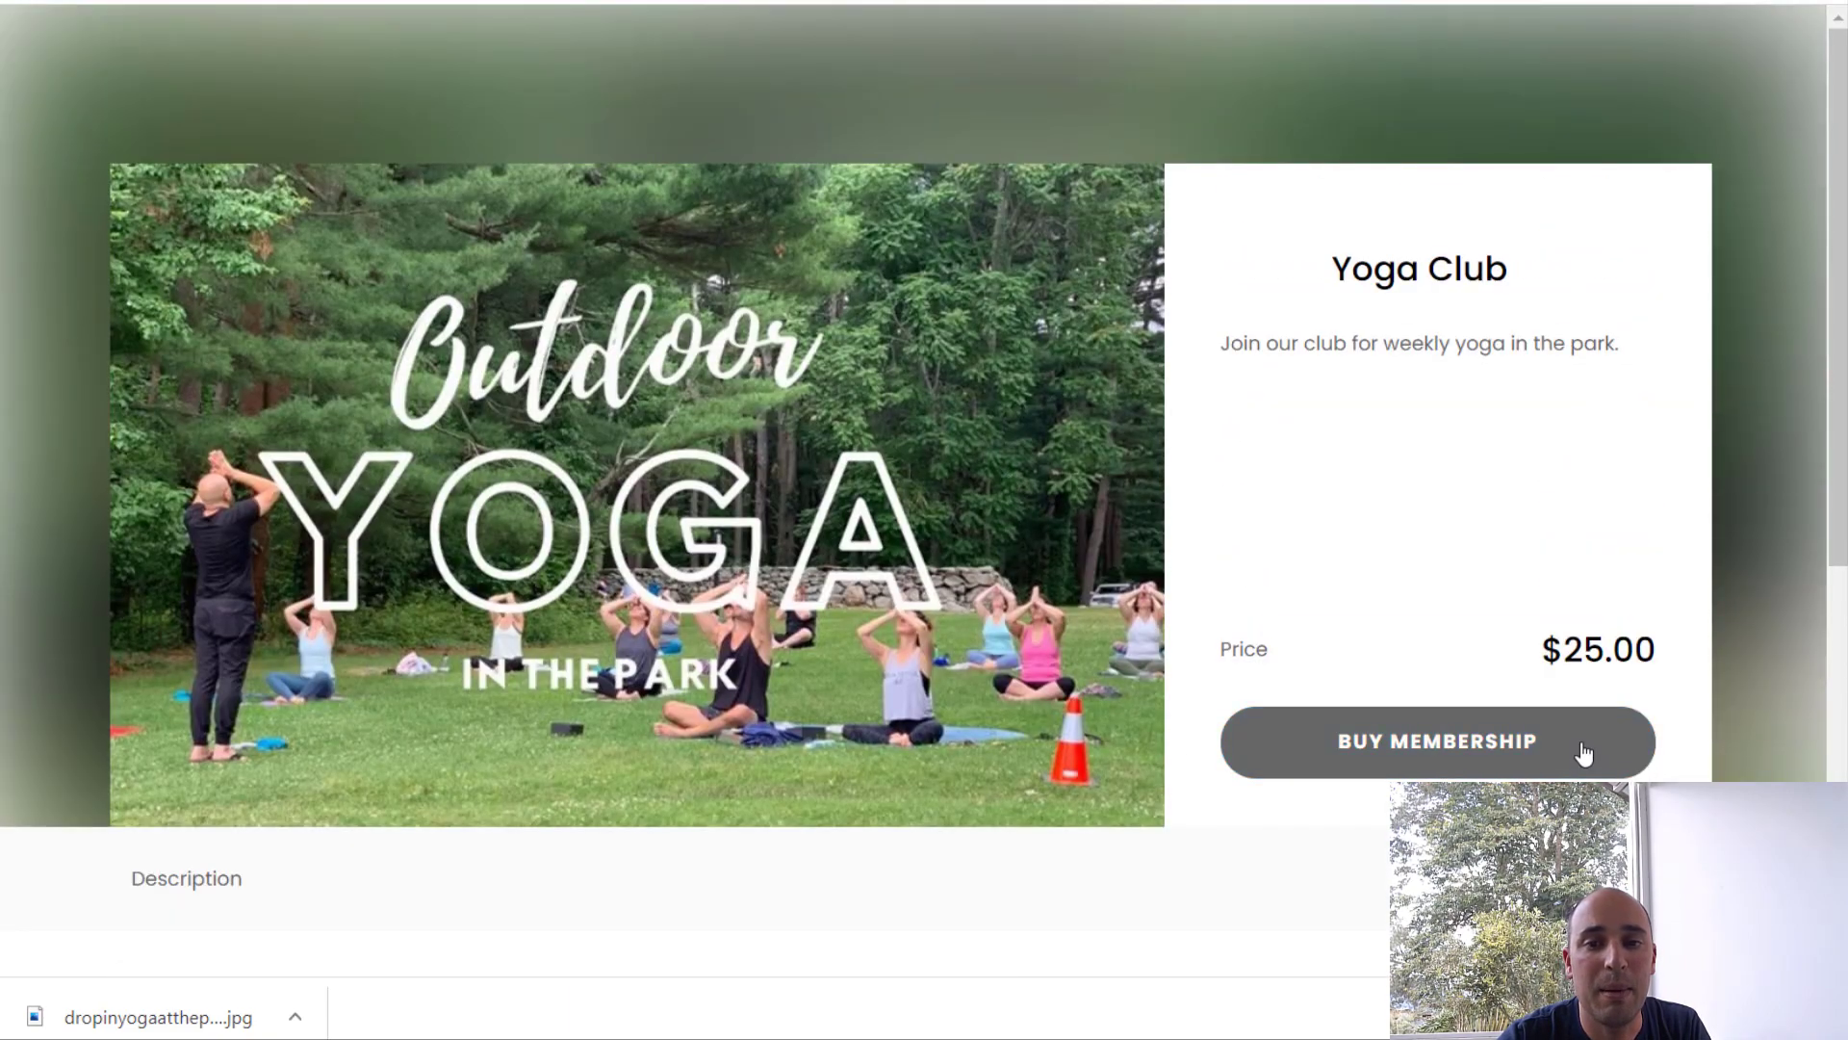
pyautogui.click(1583, 747)
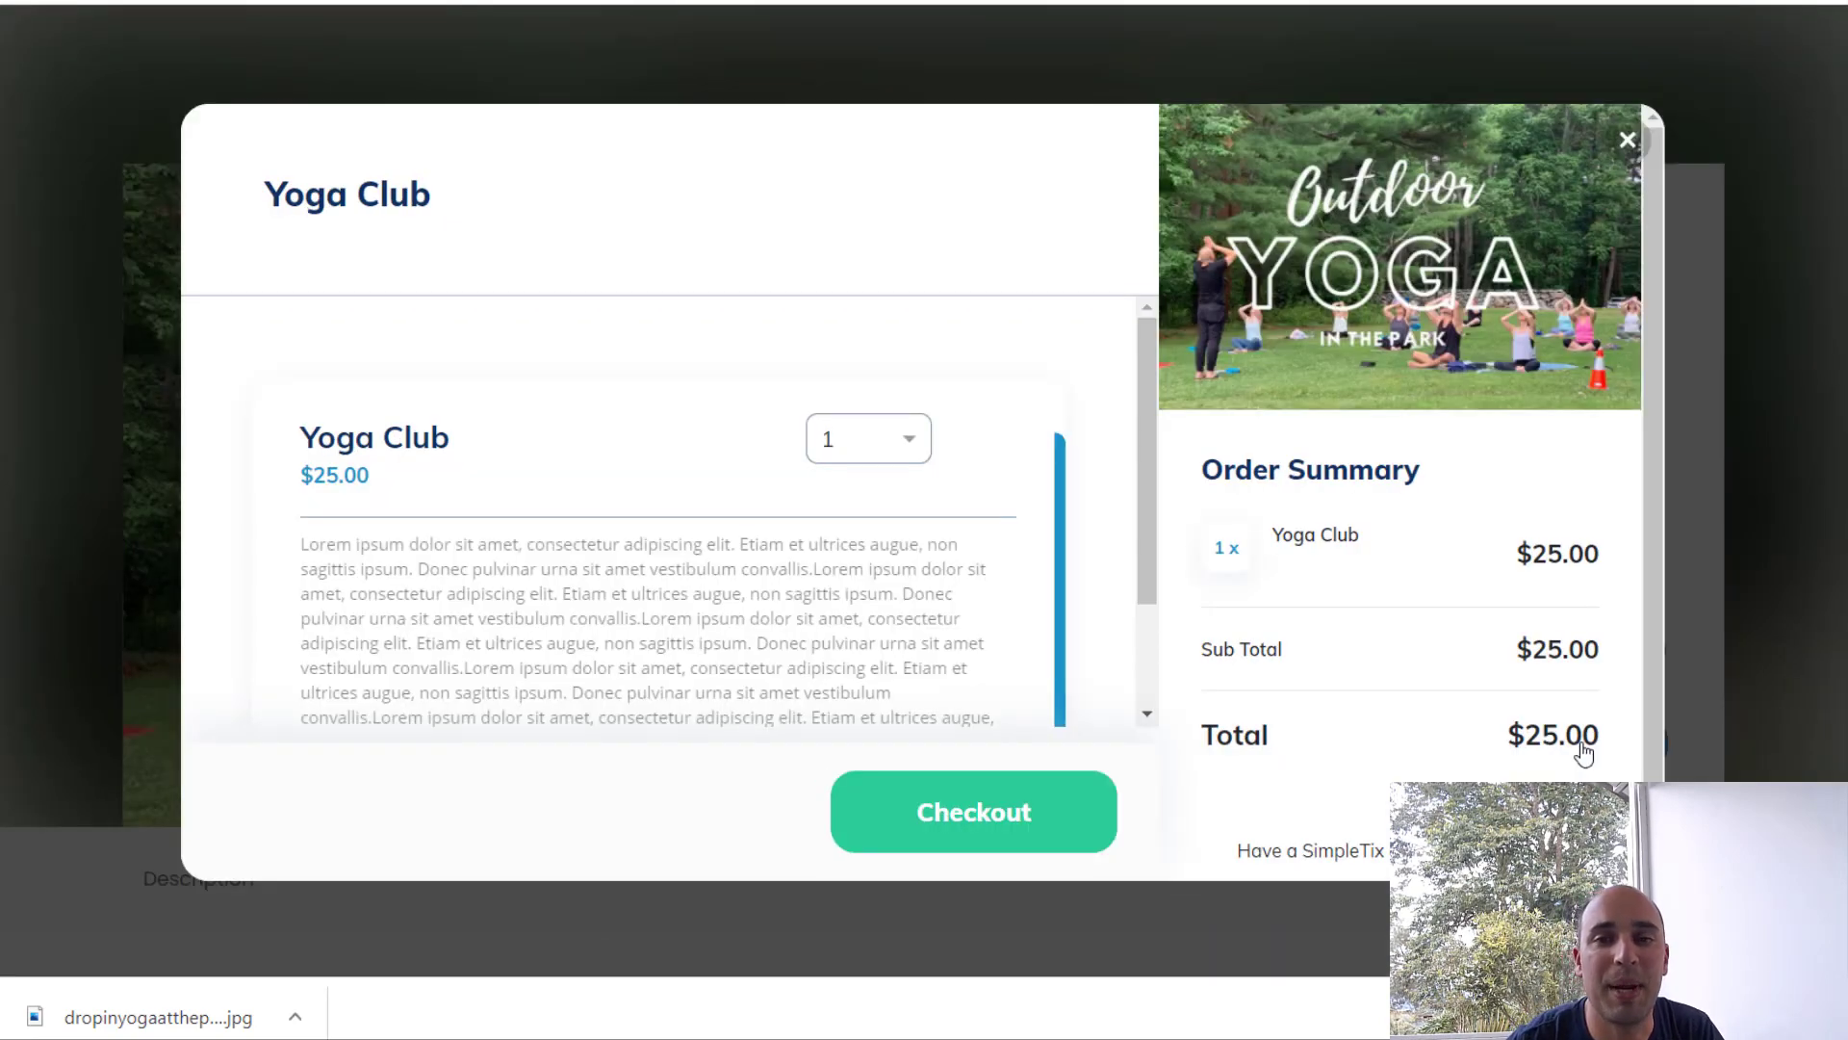
pyautogui.click(1625, 142)
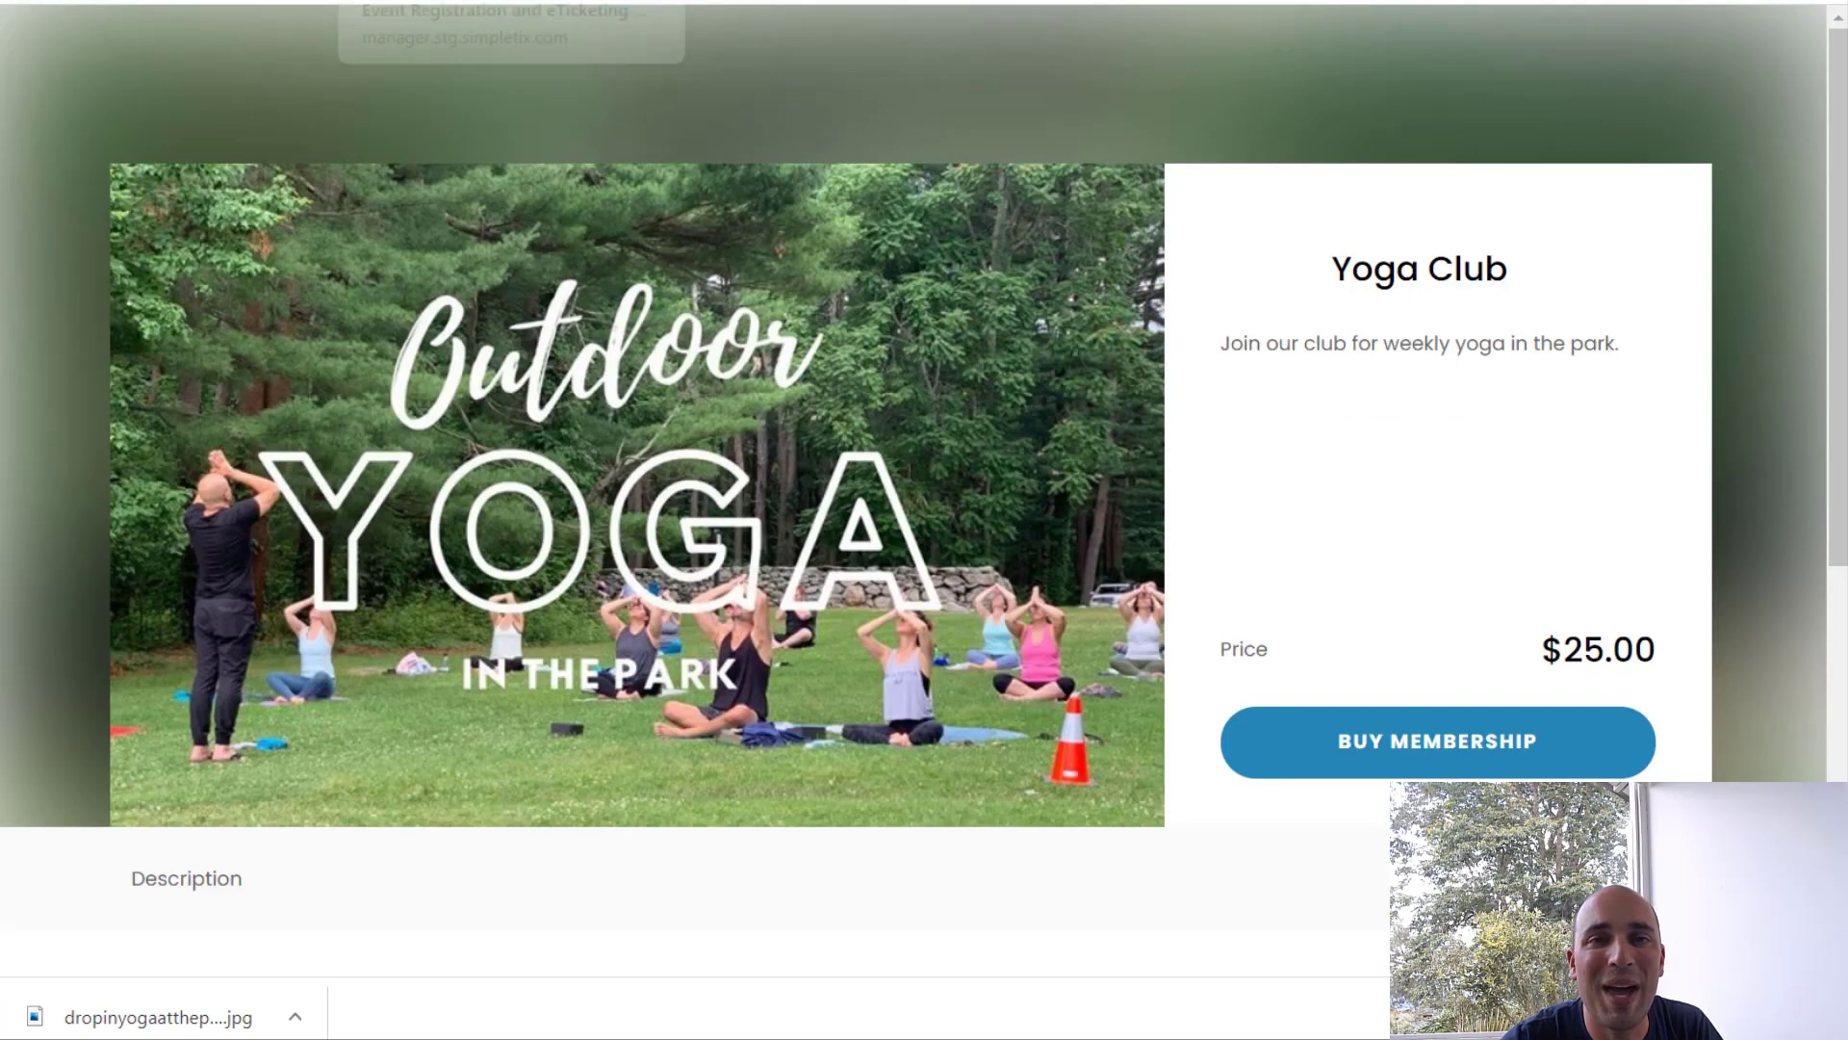
pyautogui.click(413, 3)
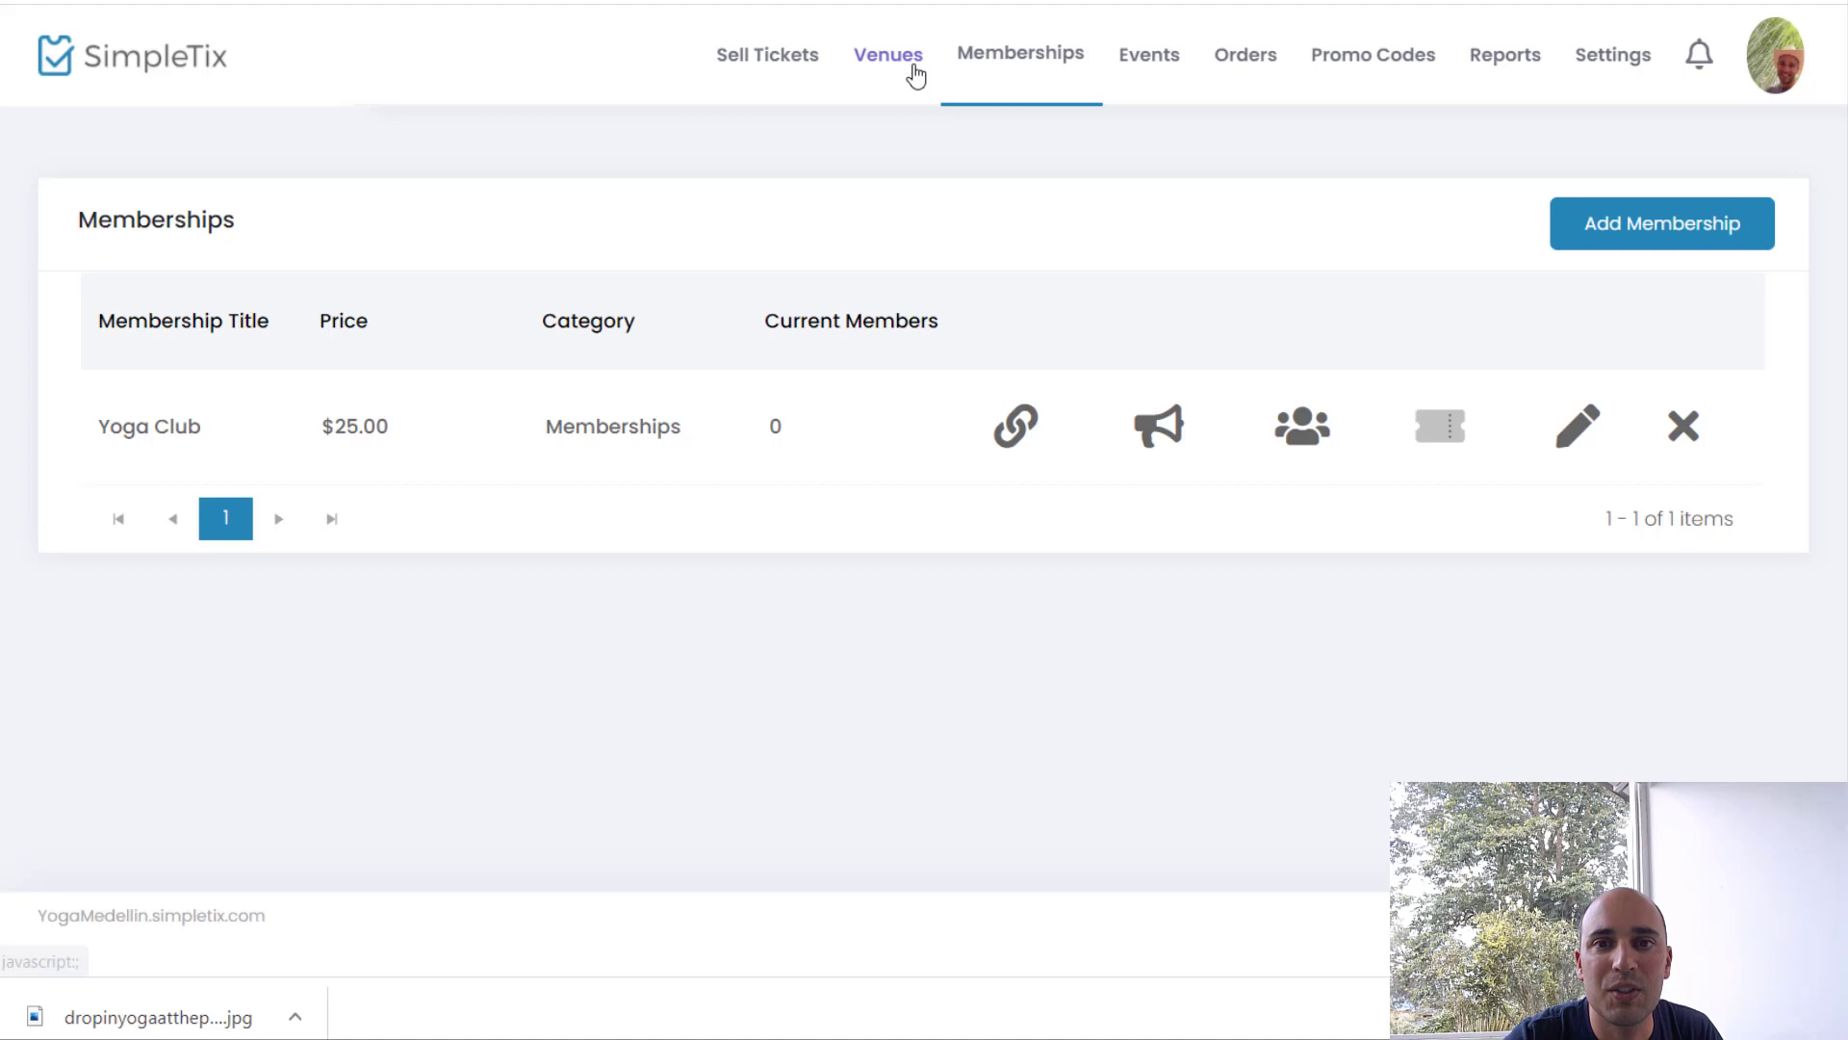
# Step: Create a new event named 'Sunday's Yoga in the Park'
pyautogui.click(1151, 56)
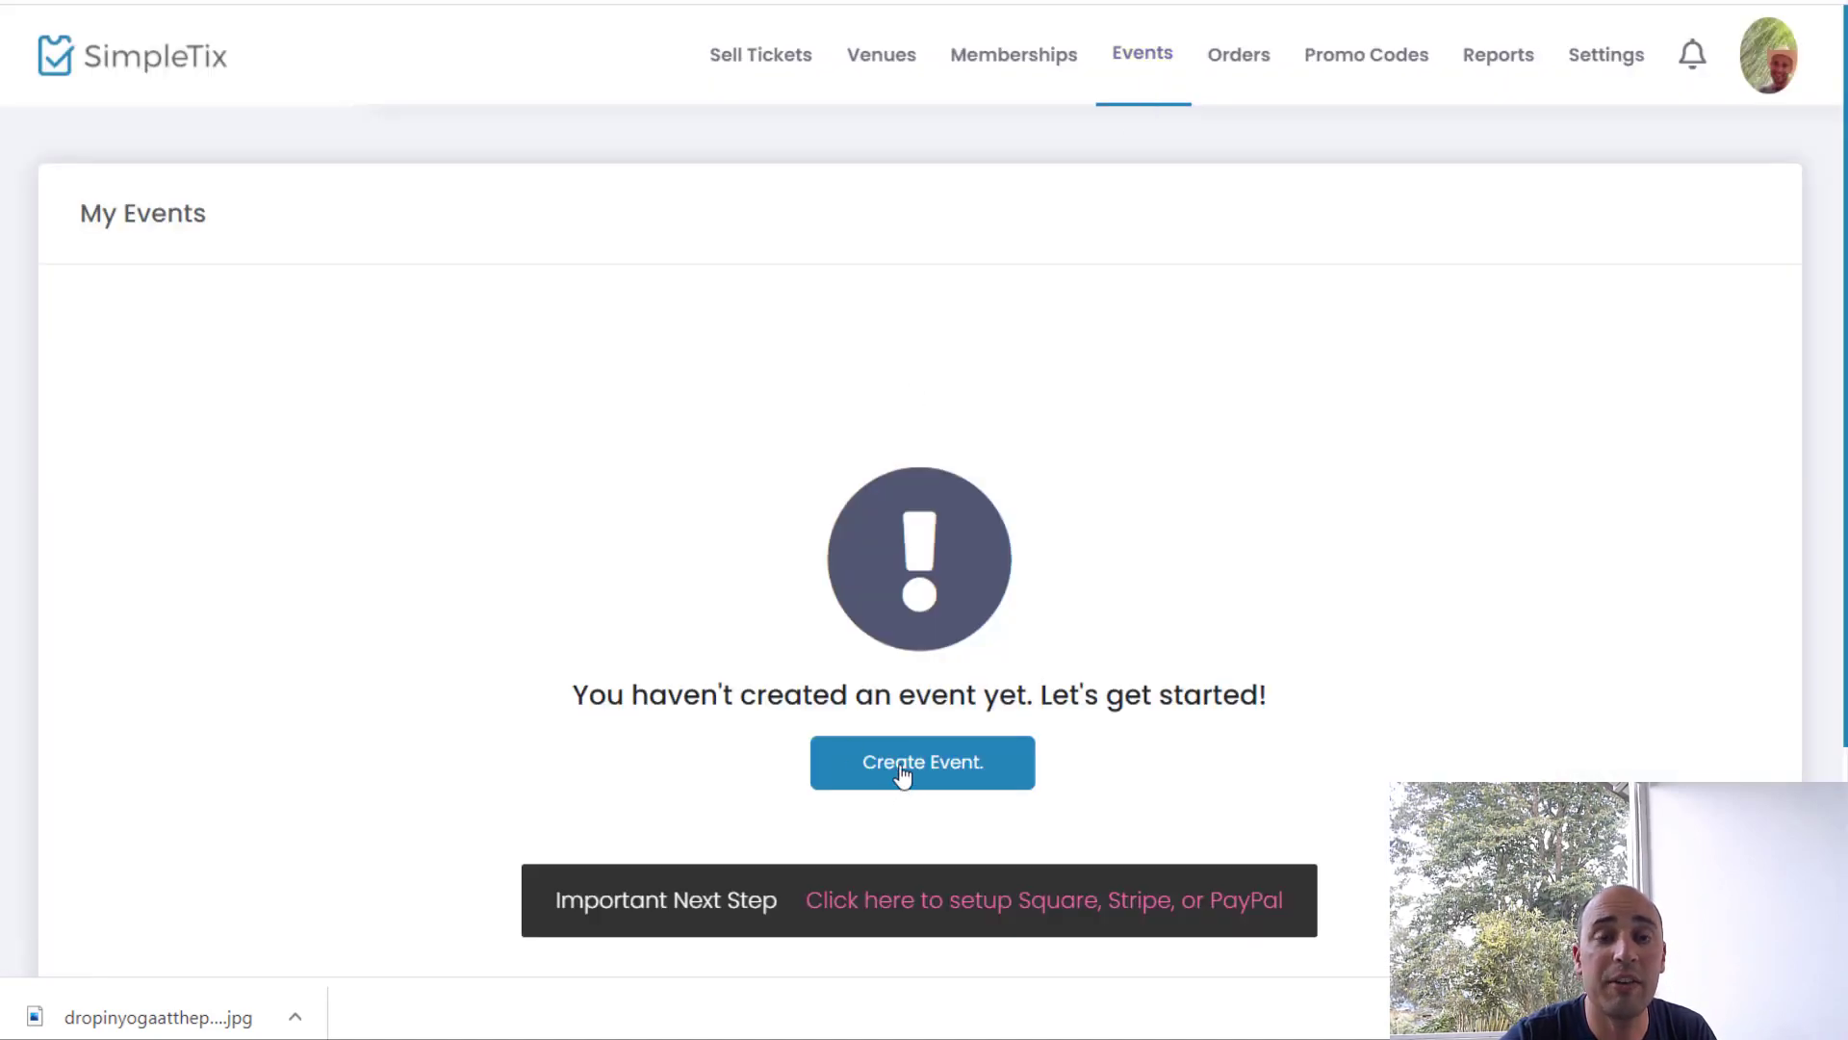
pyautogui.click(905, 767)
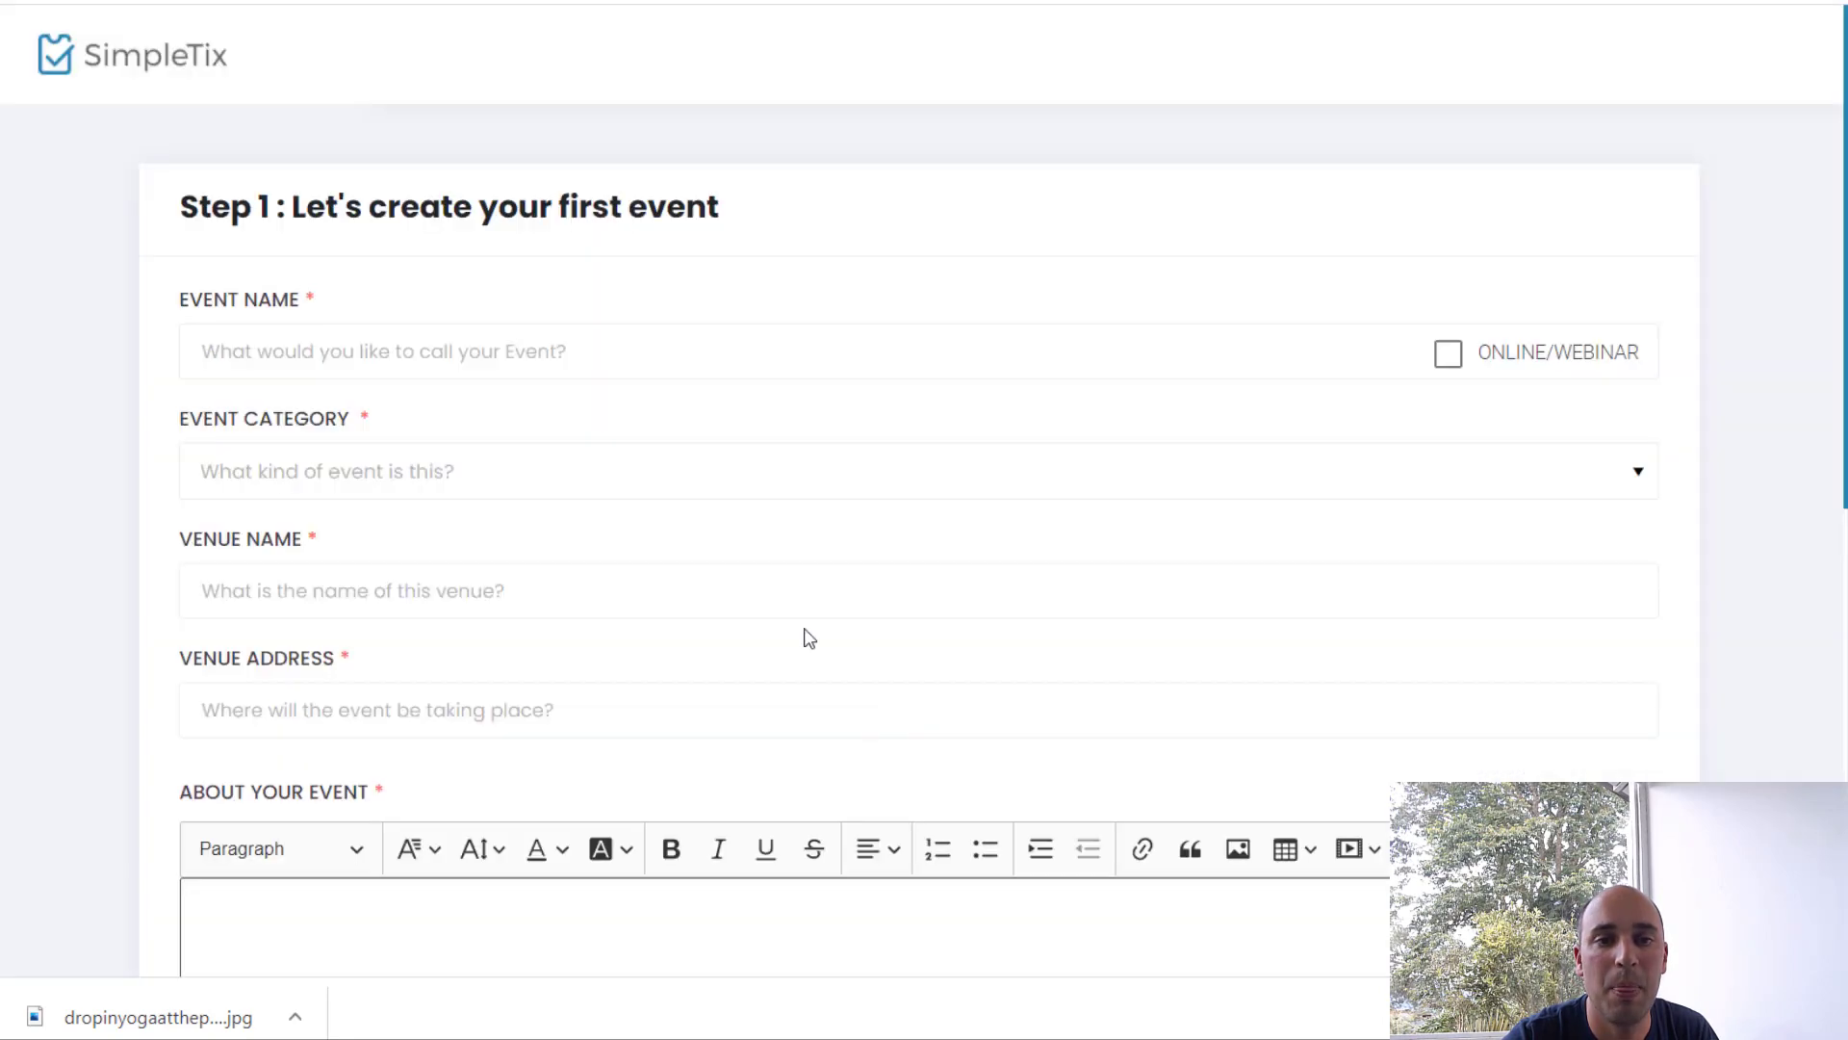
pyautogui.click(683, 336)
pyautogui.write('Sunday')
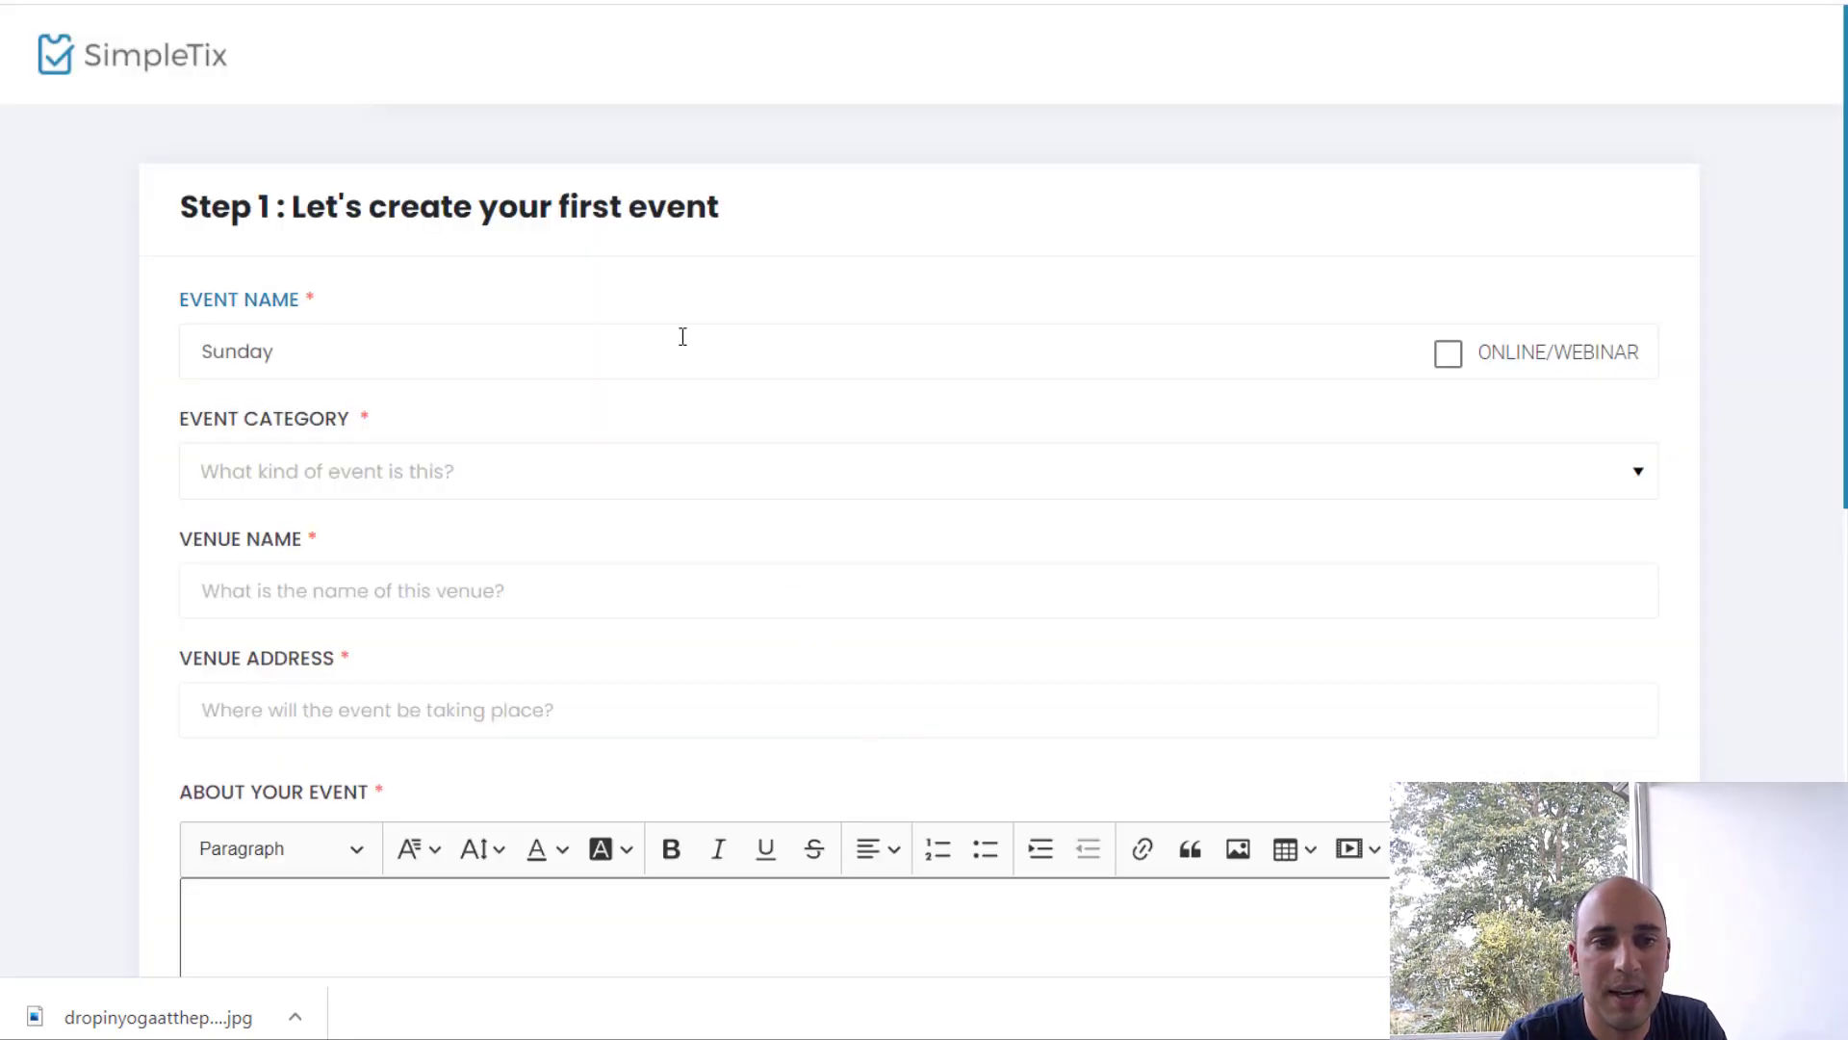
pyautogui.write("'s Y")
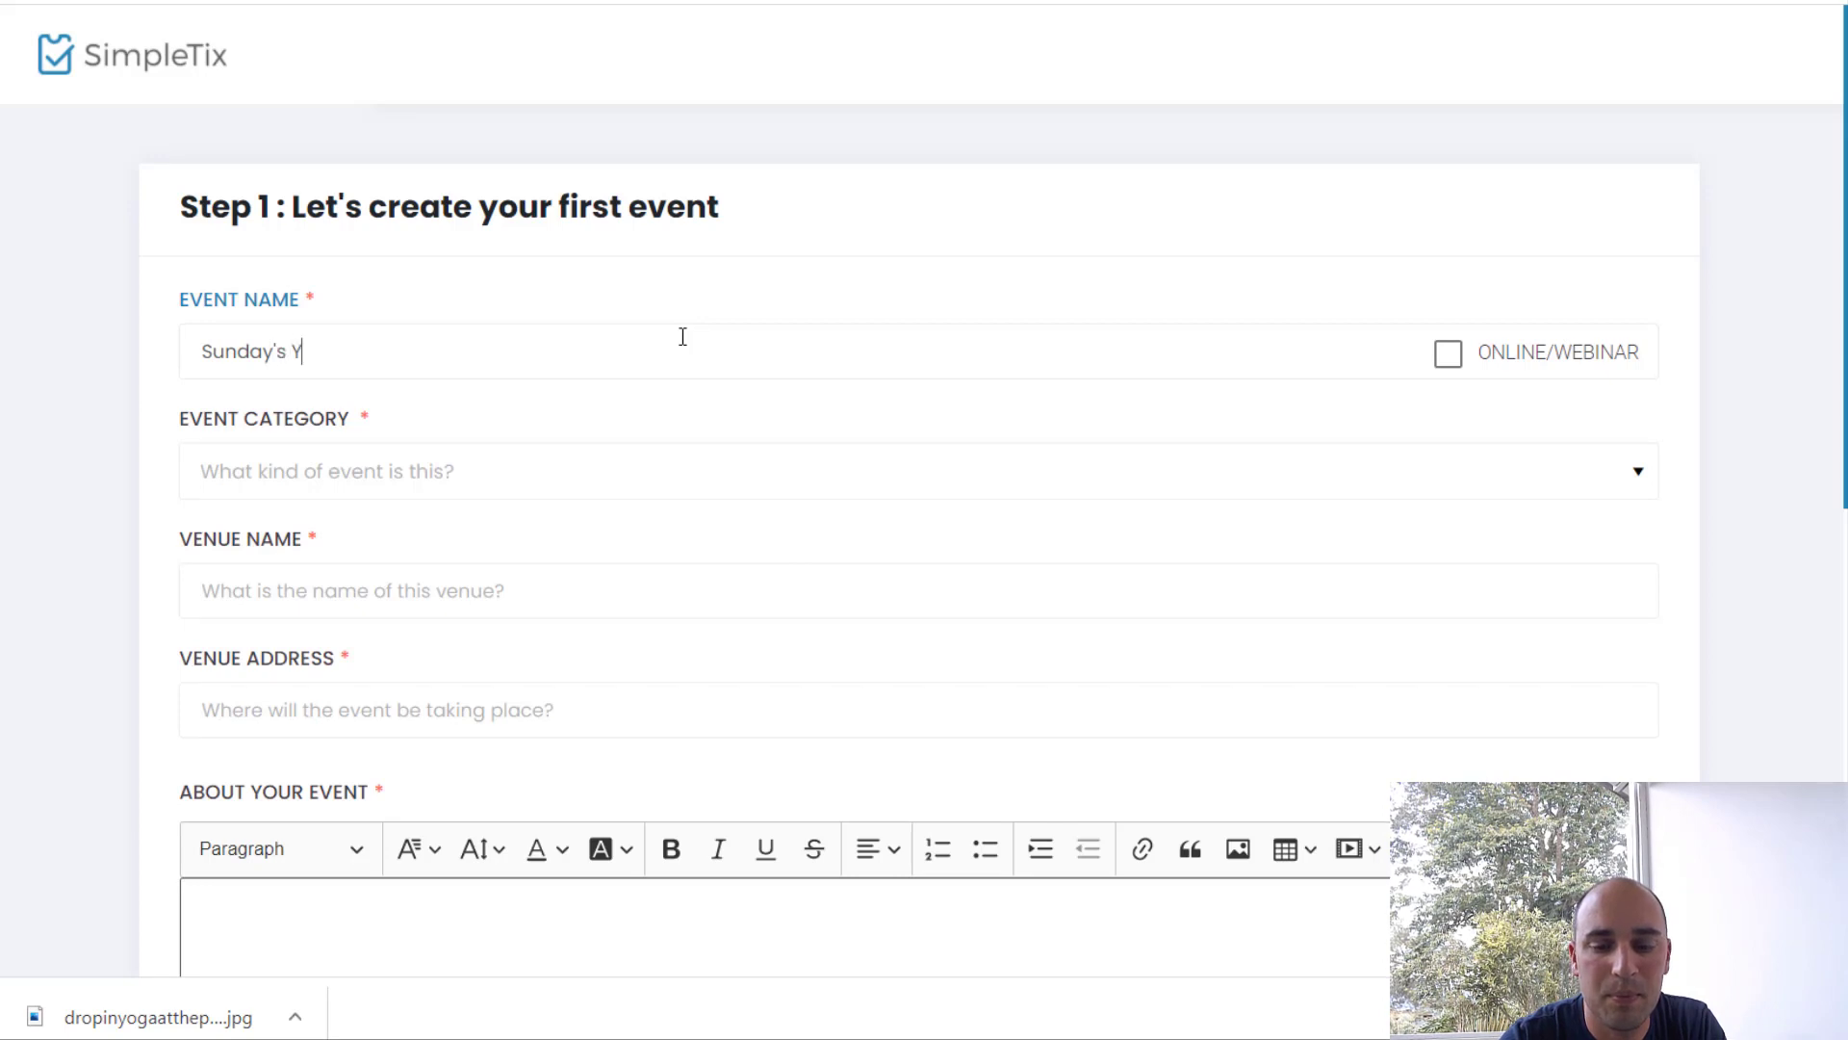
pyautogui.write('oga in the')
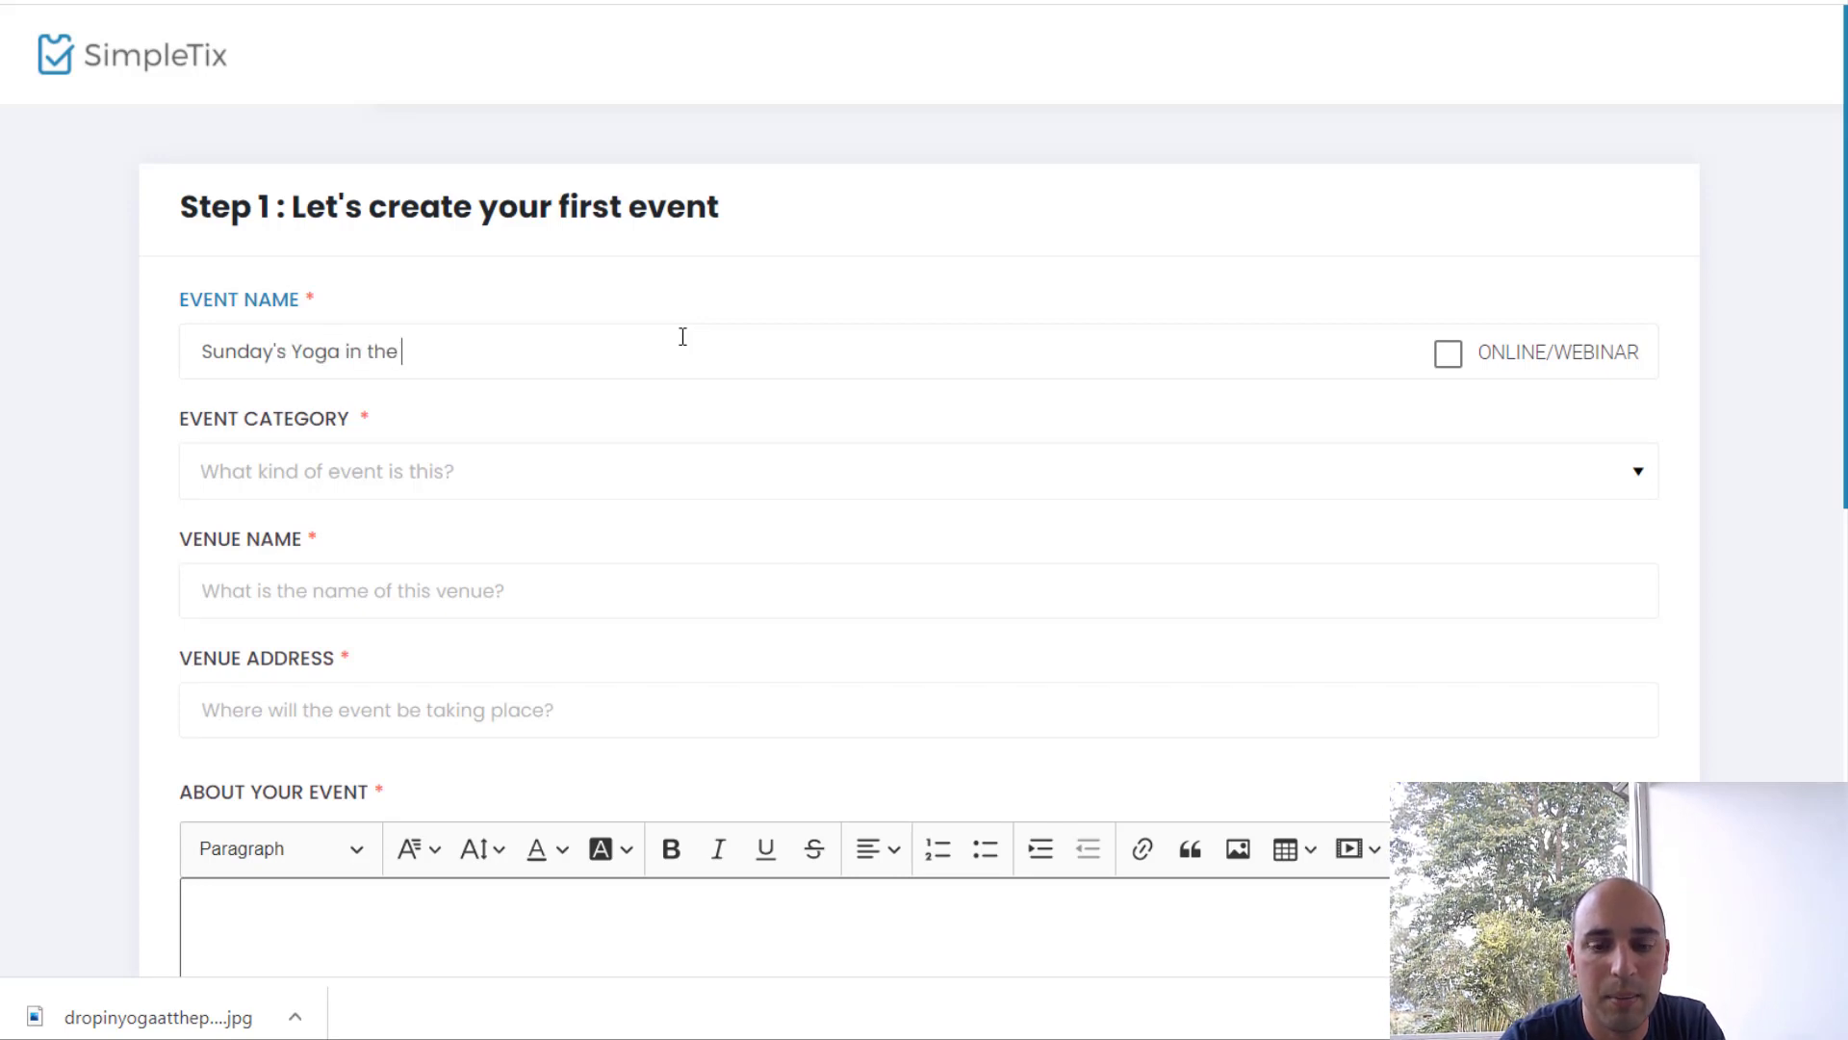
pyautogui.write(' PArk')
pyautogui.press('BackSpace')
pyautogui.press('BackSpace')
pyautogui.press('BackSpace')
pyautogui.write('ar')
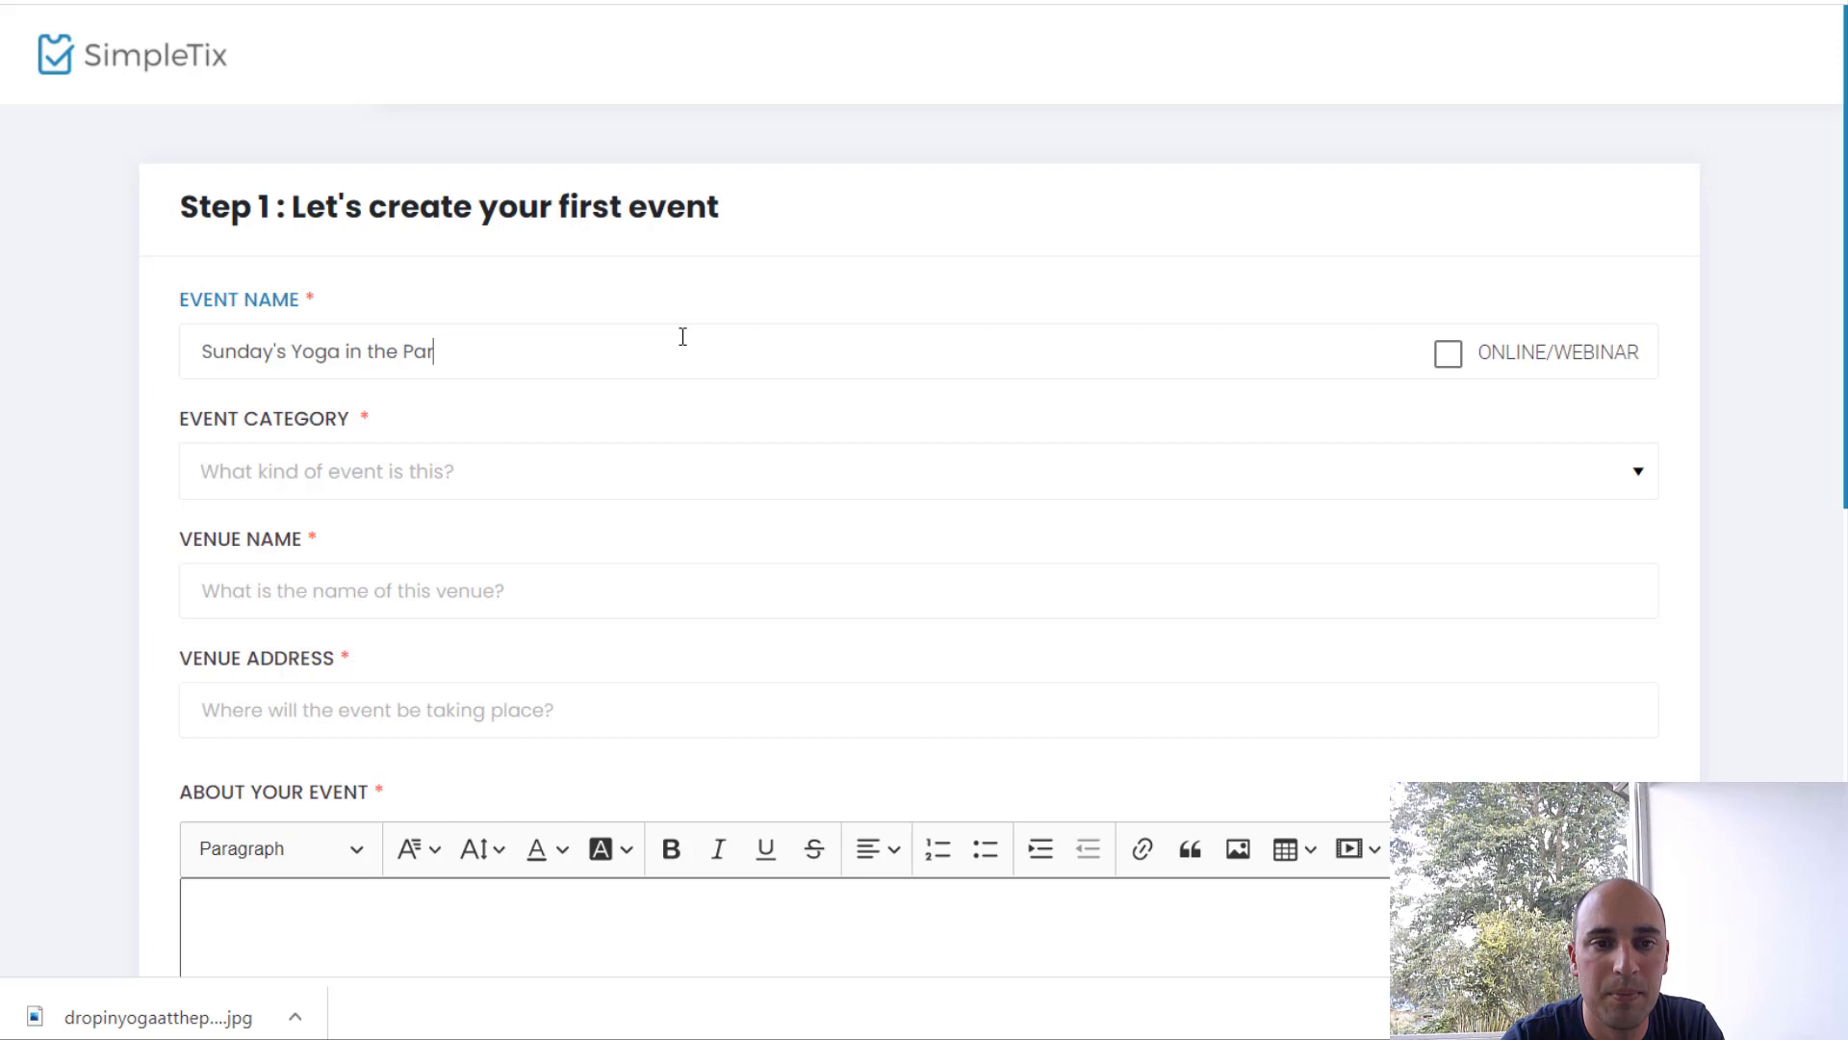
pyautogui.write('k')
# Step: Set the event category to Outdoors
pyautogui.scroll(-1, 626, 446)
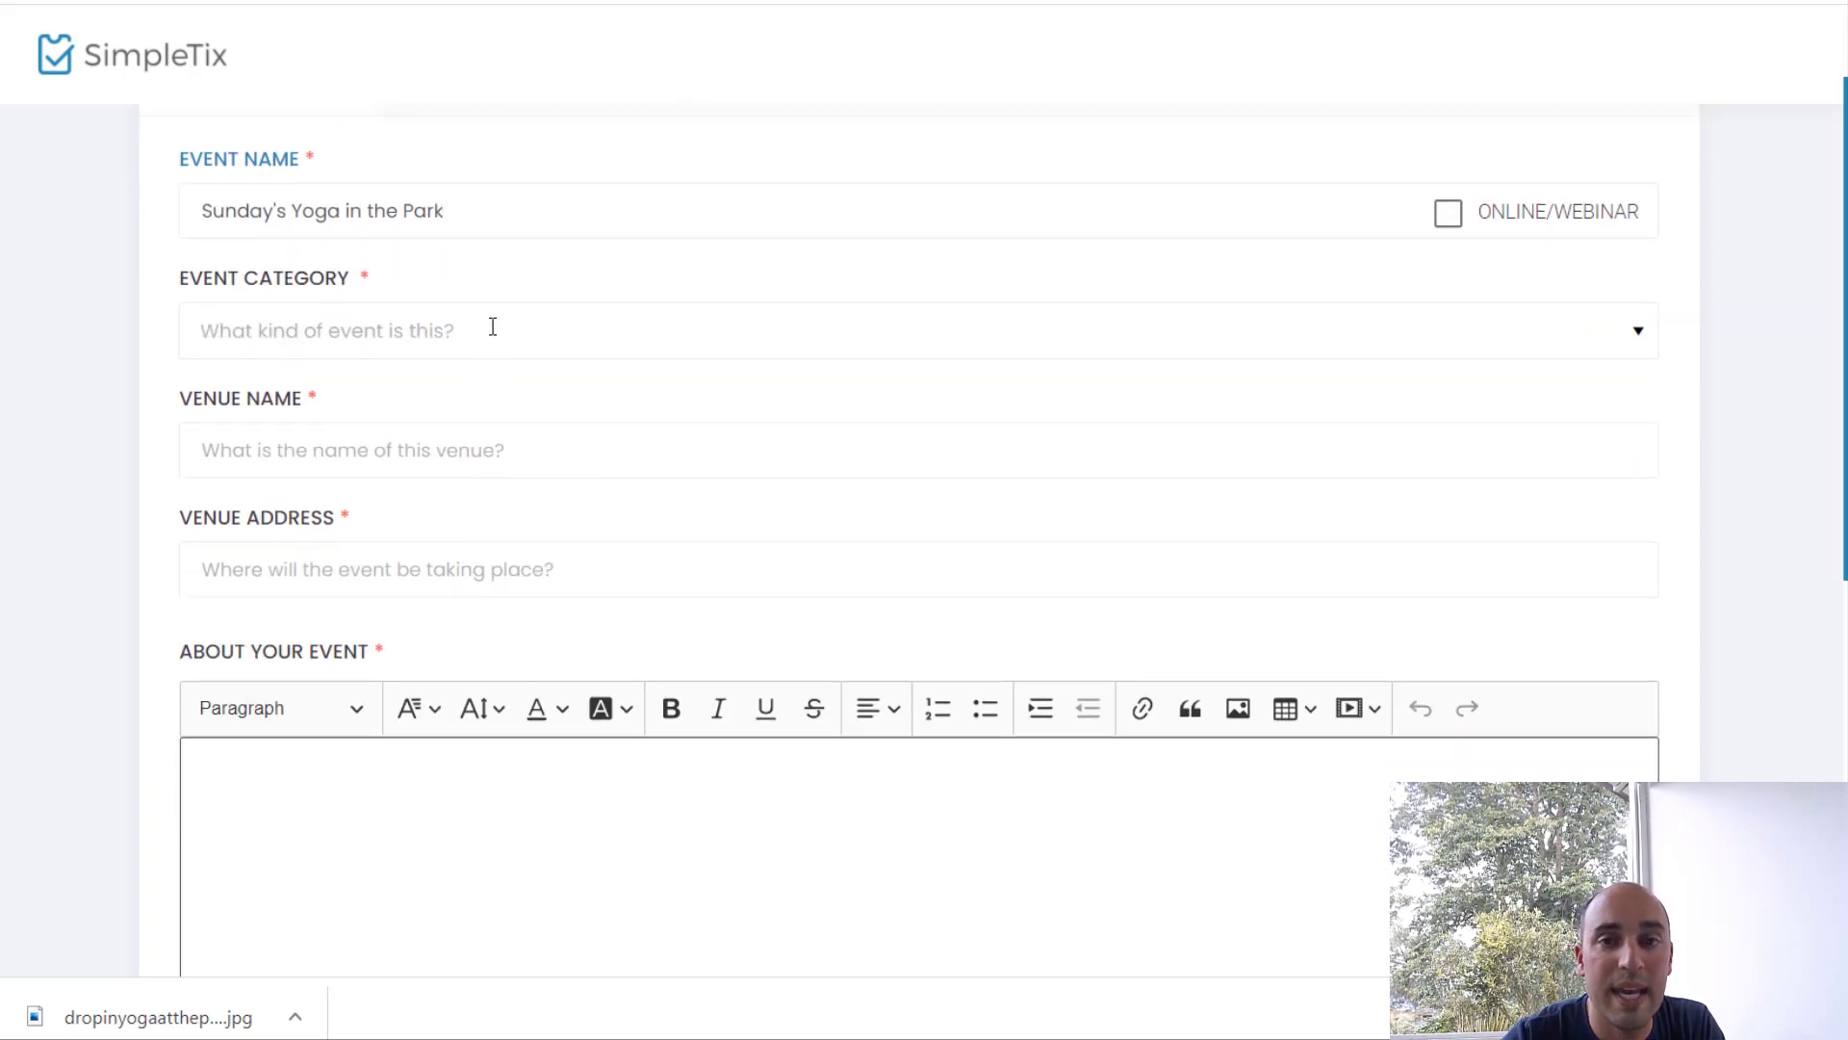
pyautogui.click(492, 327)
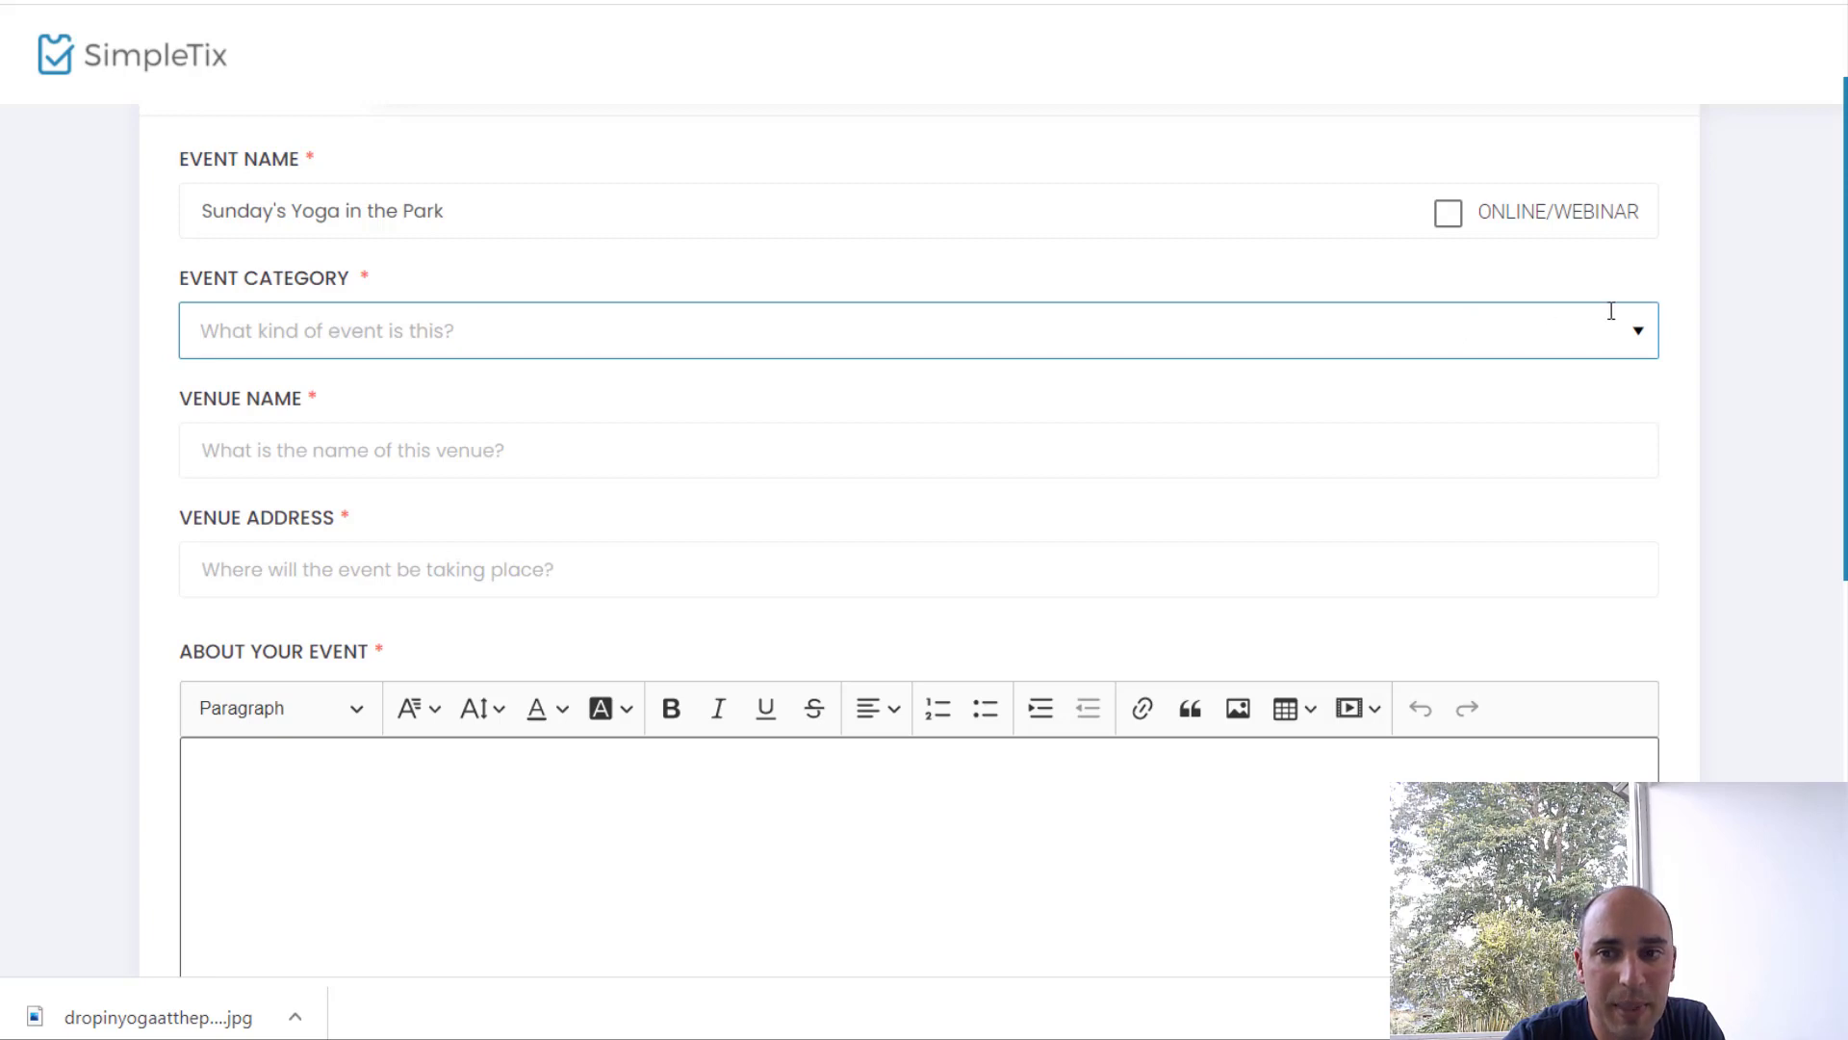
pyautogui.click(1637, 334)
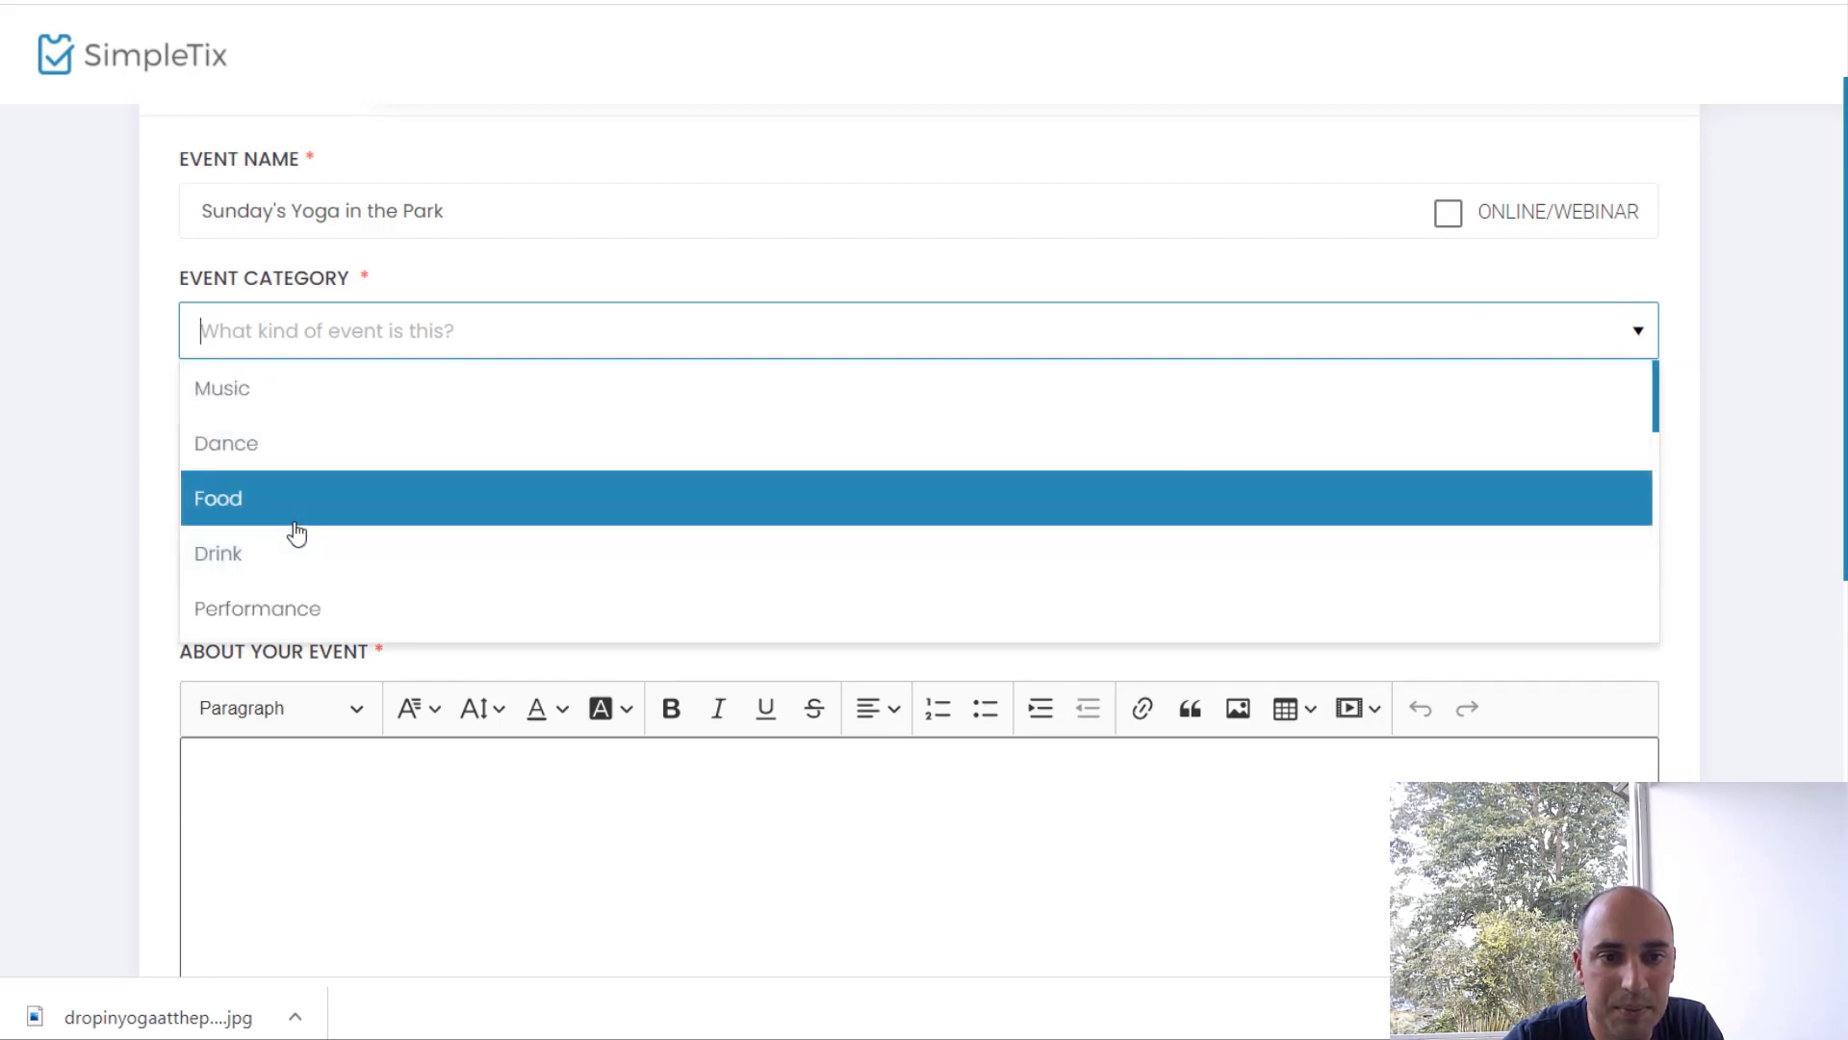
pyautogui.write('Outdoors')
pyautogui.press('Return')
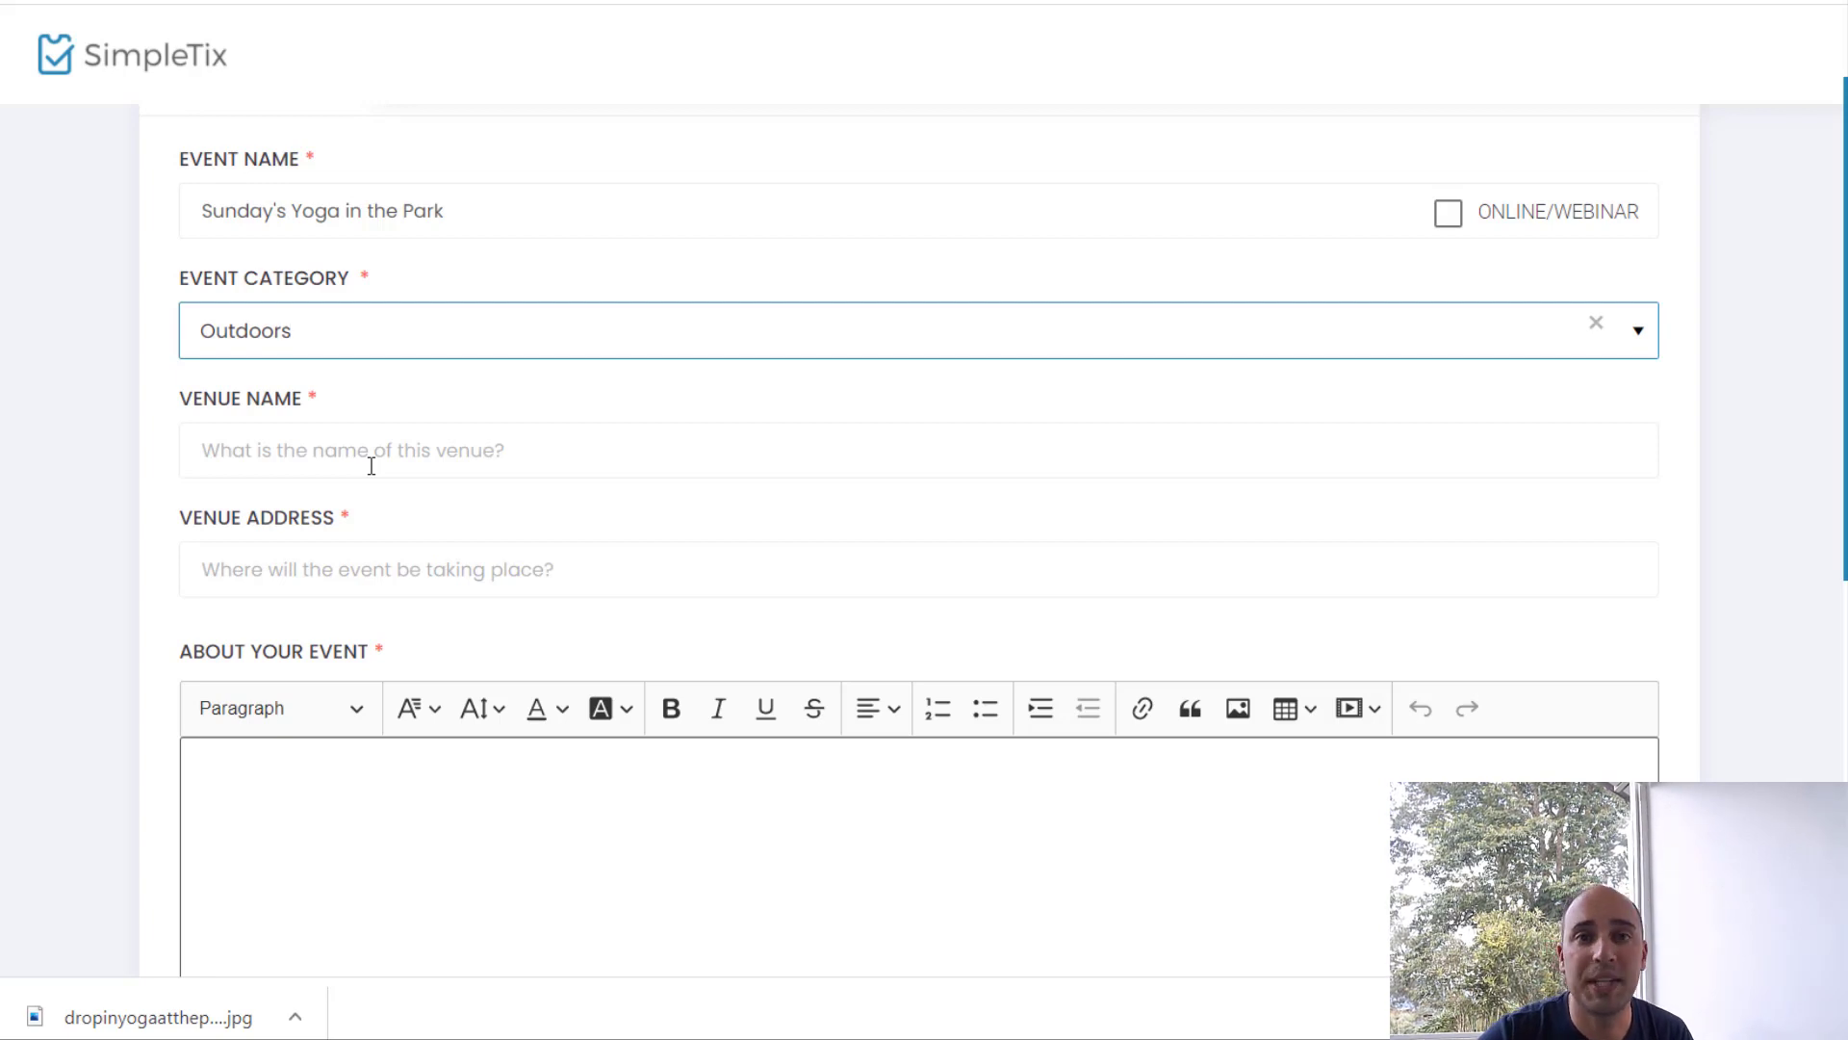
pyautogui.click(371, 456)
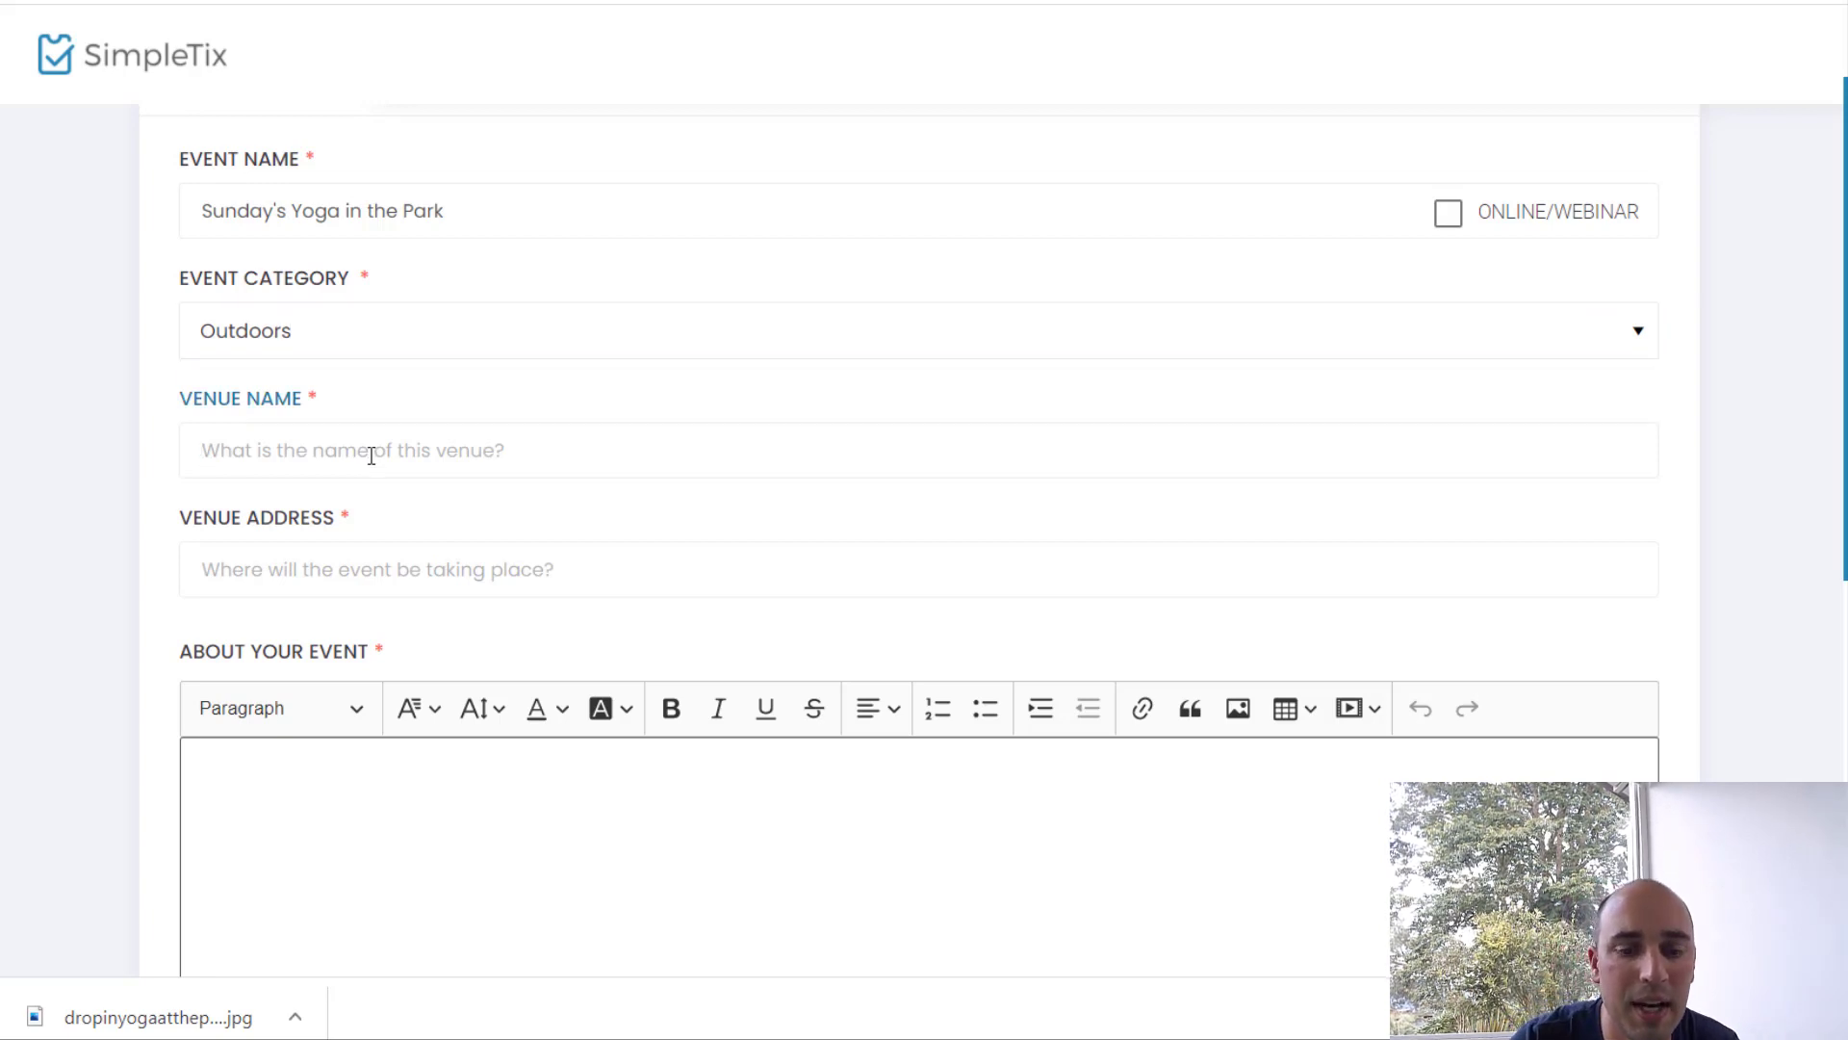
pyautogui.write('Main ')
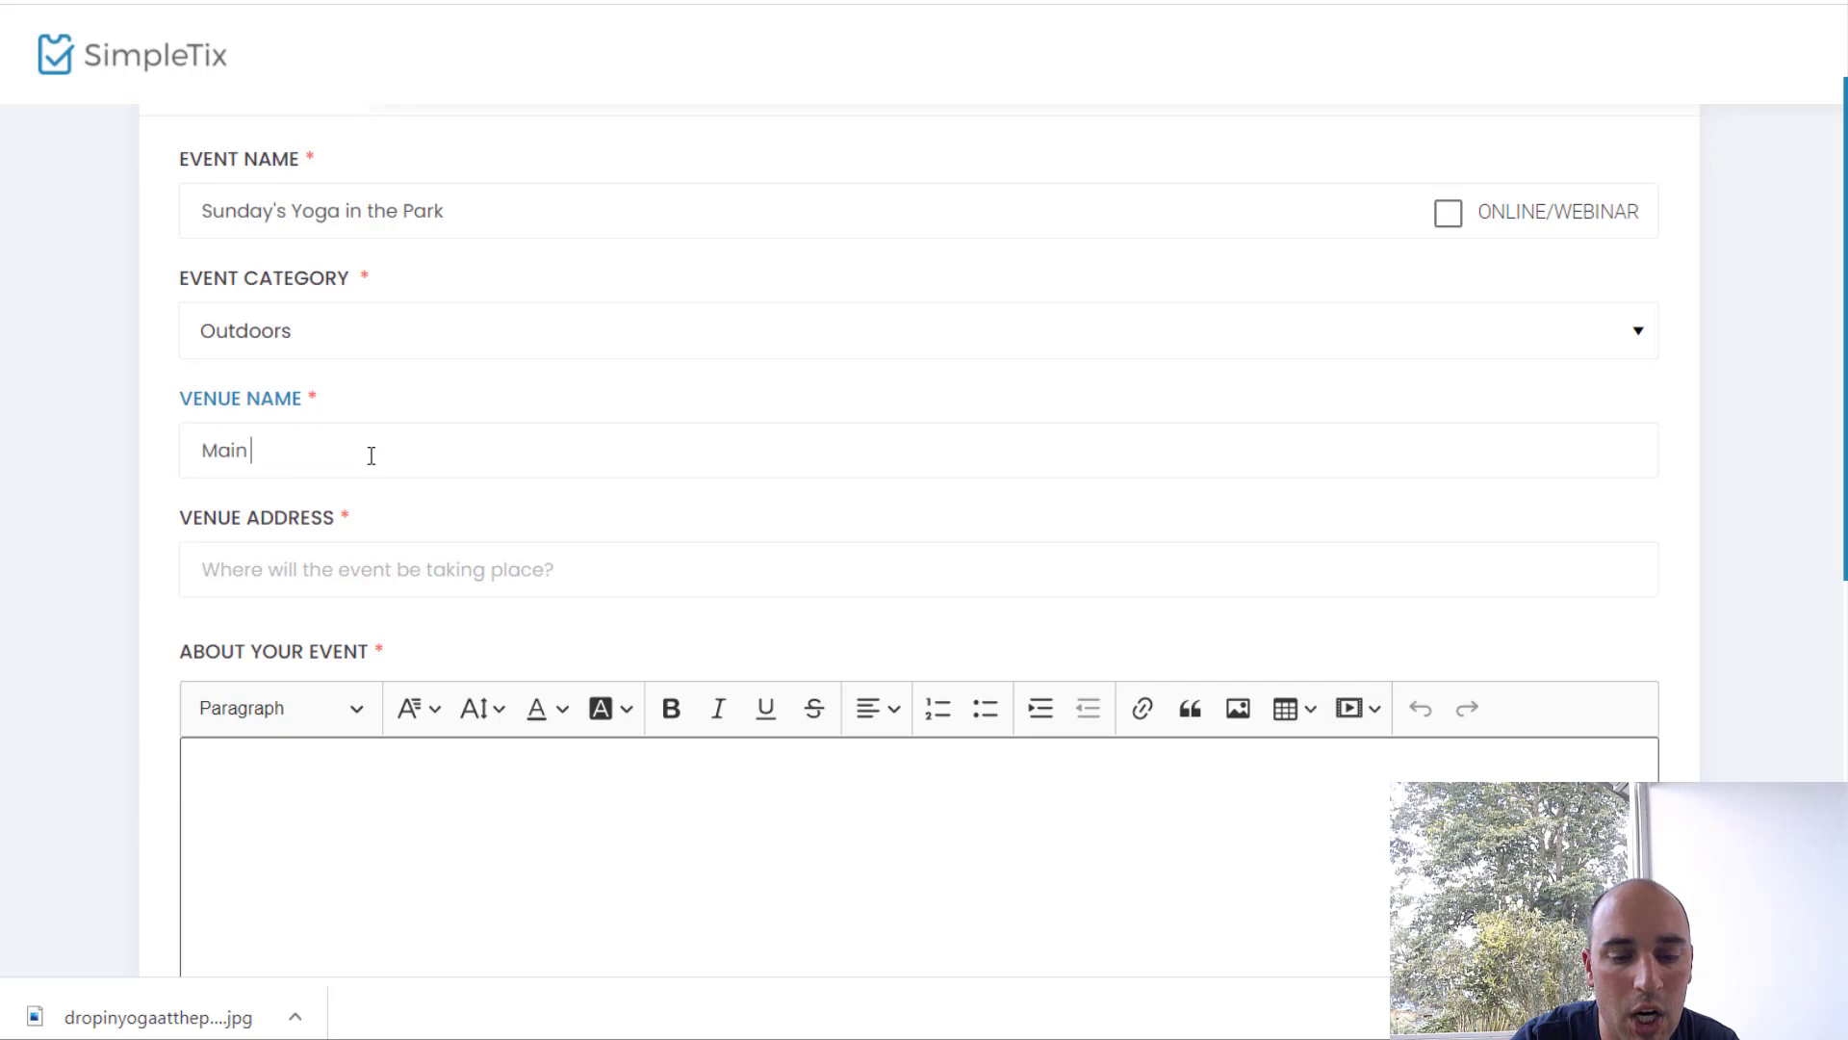
pyautogui.write('Garden')
pyautogui.press('Tab')
pyautogui.write('11')
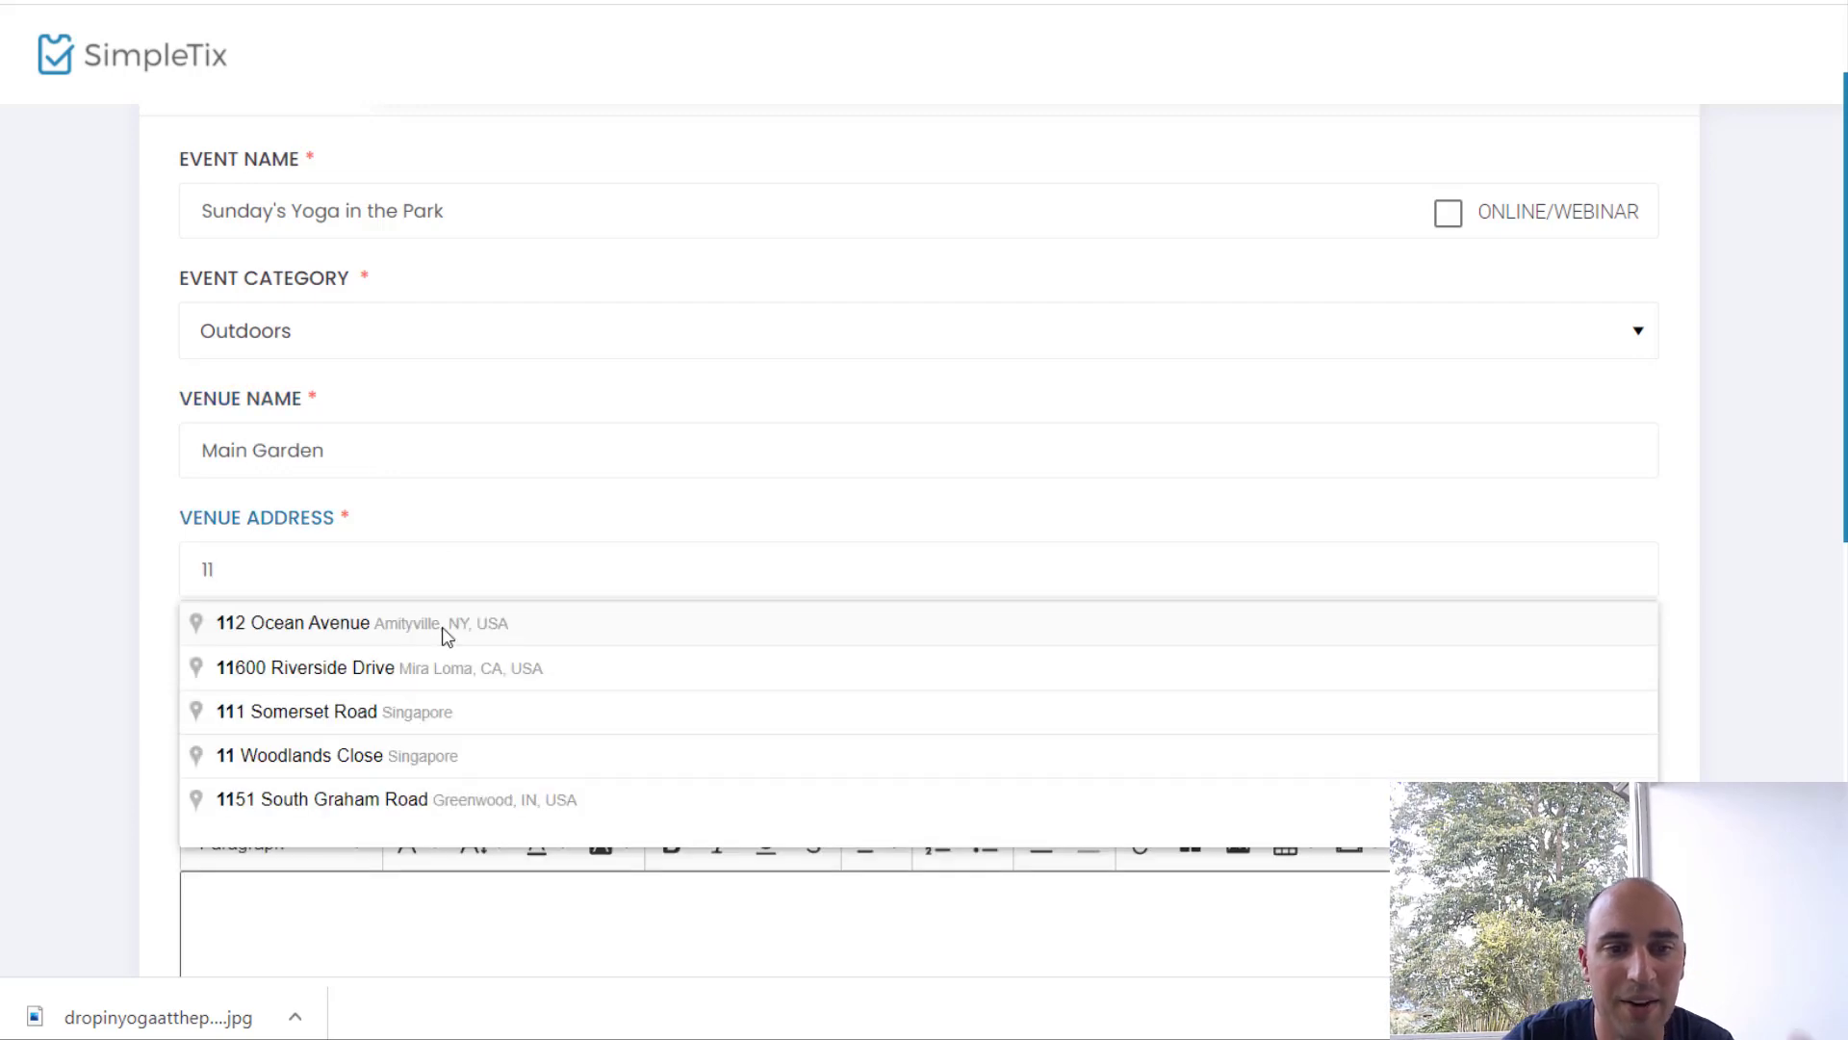
pyautogui.click(445, 632)
# Step: Paste the Vinyasa yoga class description into the event description
pyautogui.scroll(-1, 445, 635)
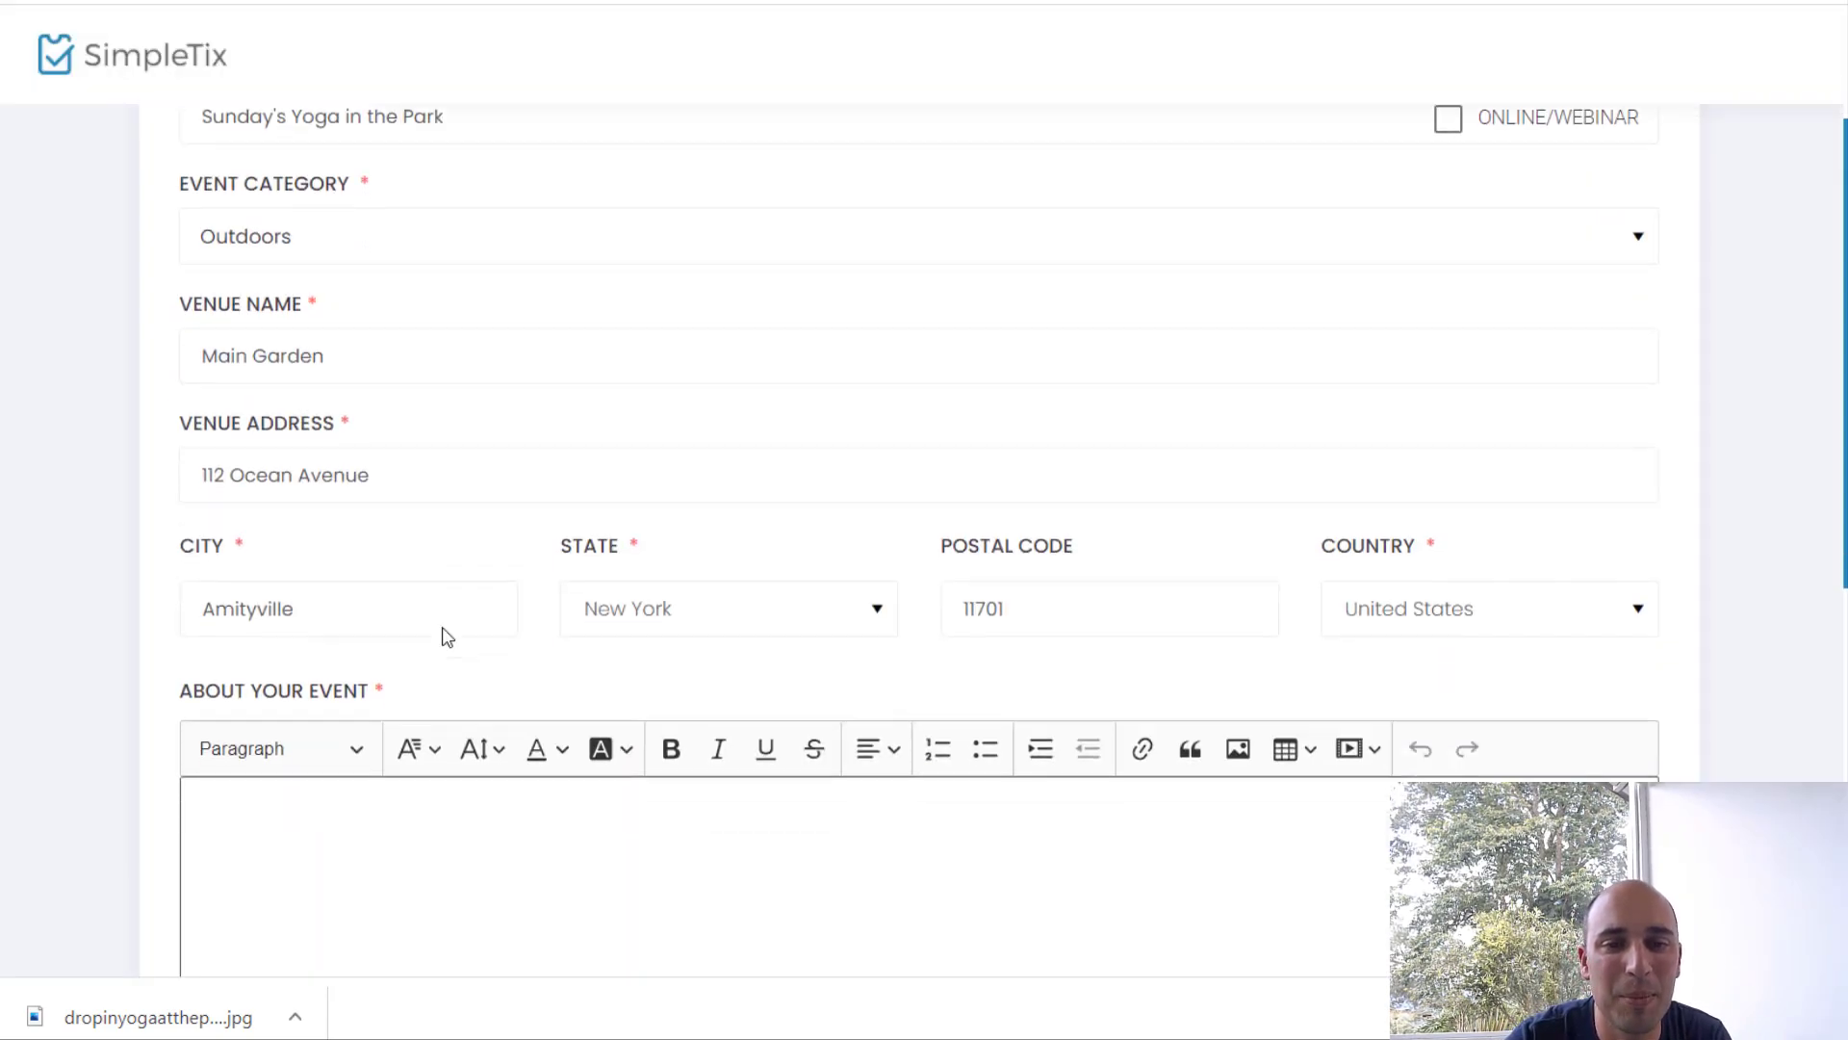
pyautogui.scroll(-3, 445, 635)
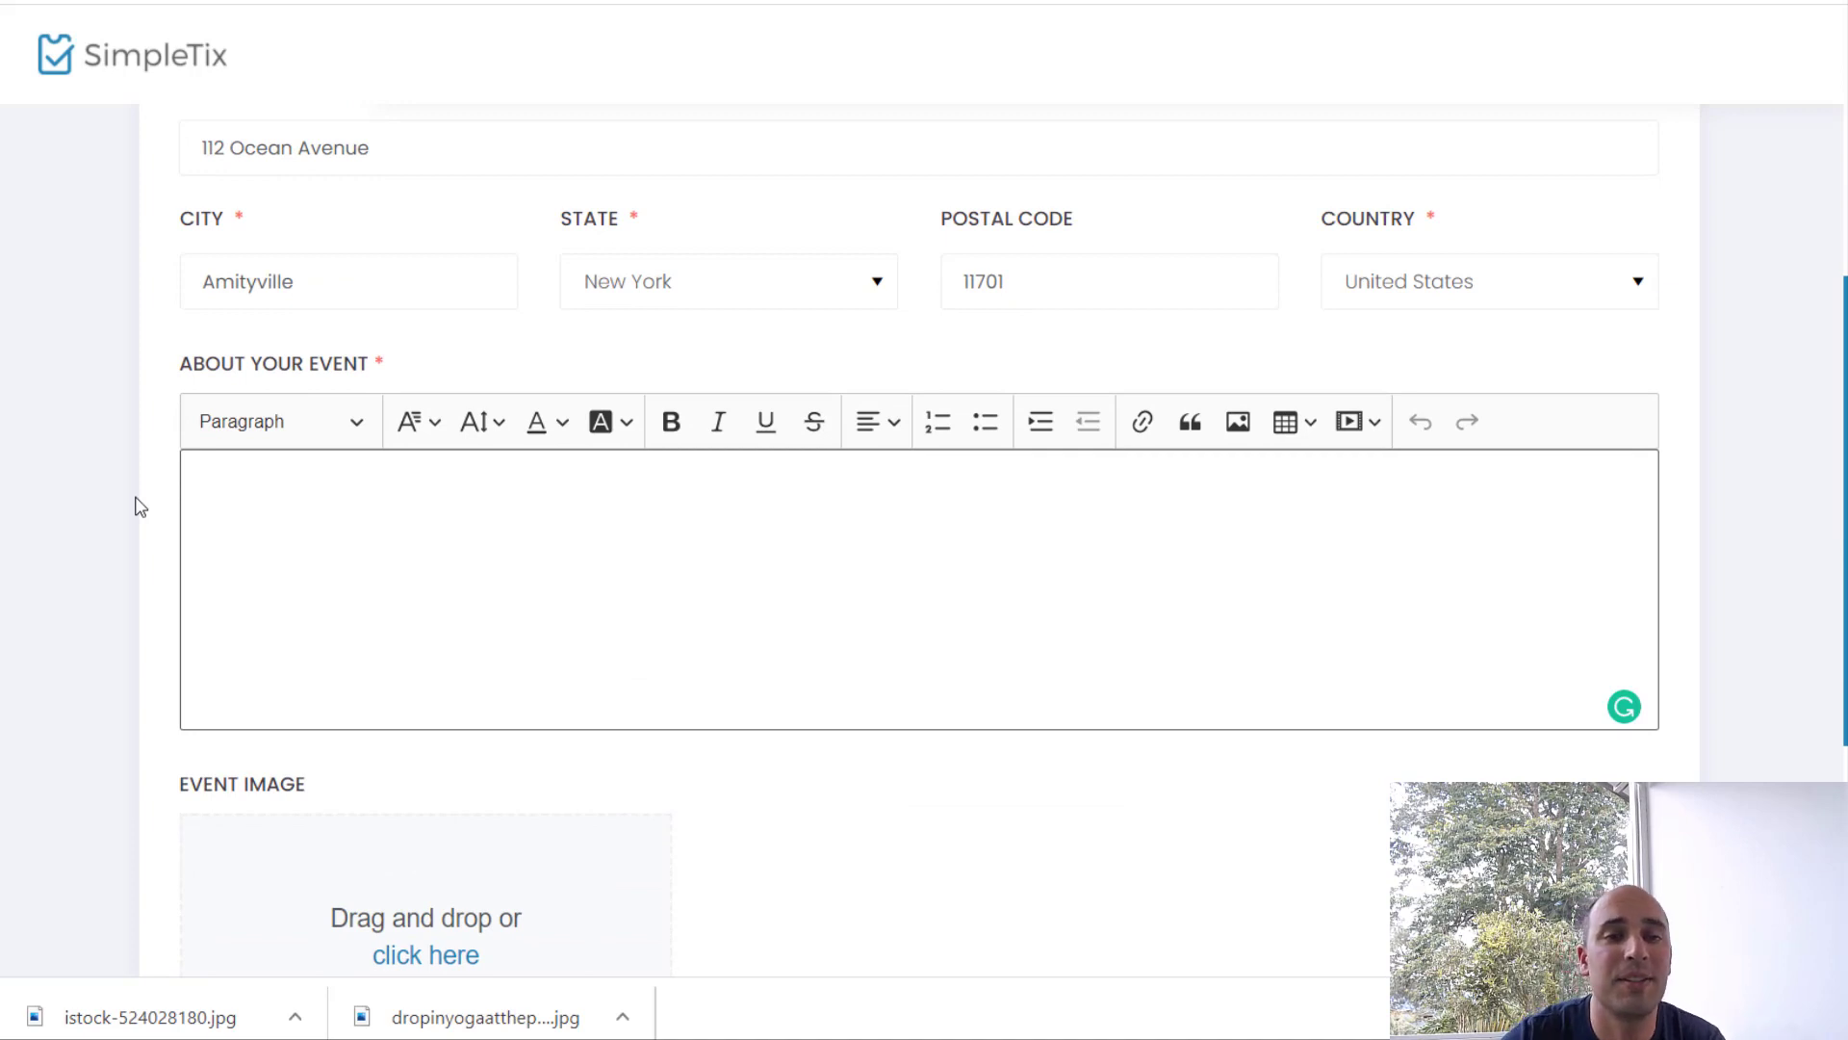
pyautogui.click(380, 550)
pyautogui.write('Unlock tension and relieve stress while building core strength and flexibility. This Vinyasa class combines breath and flowing movements to cleanse and recharge the body while providing an energizing opportunity to re-connect within. It takes a meditative approach, but there is still a good amount of movement and some sweat! Emphasis is on breathing and healthy pose alignment with a mindful focus')
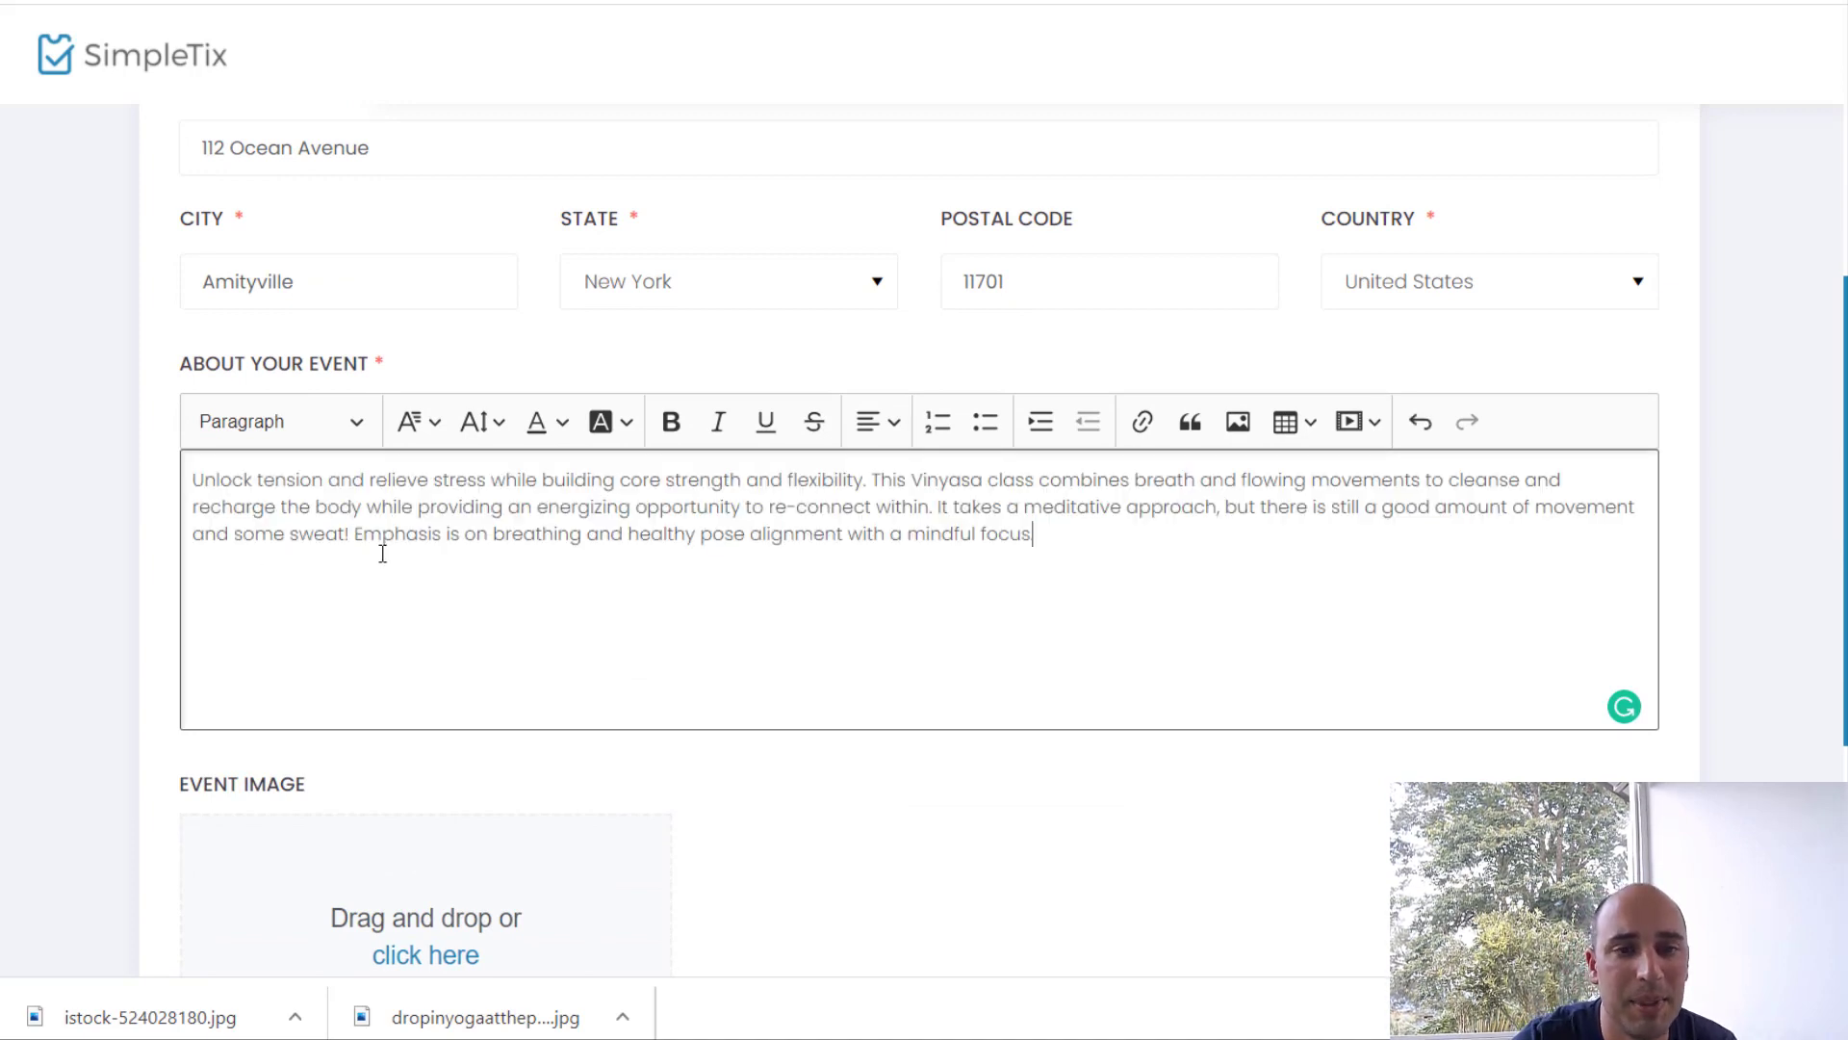
pyautogui.scroll(-4, 382, 554)
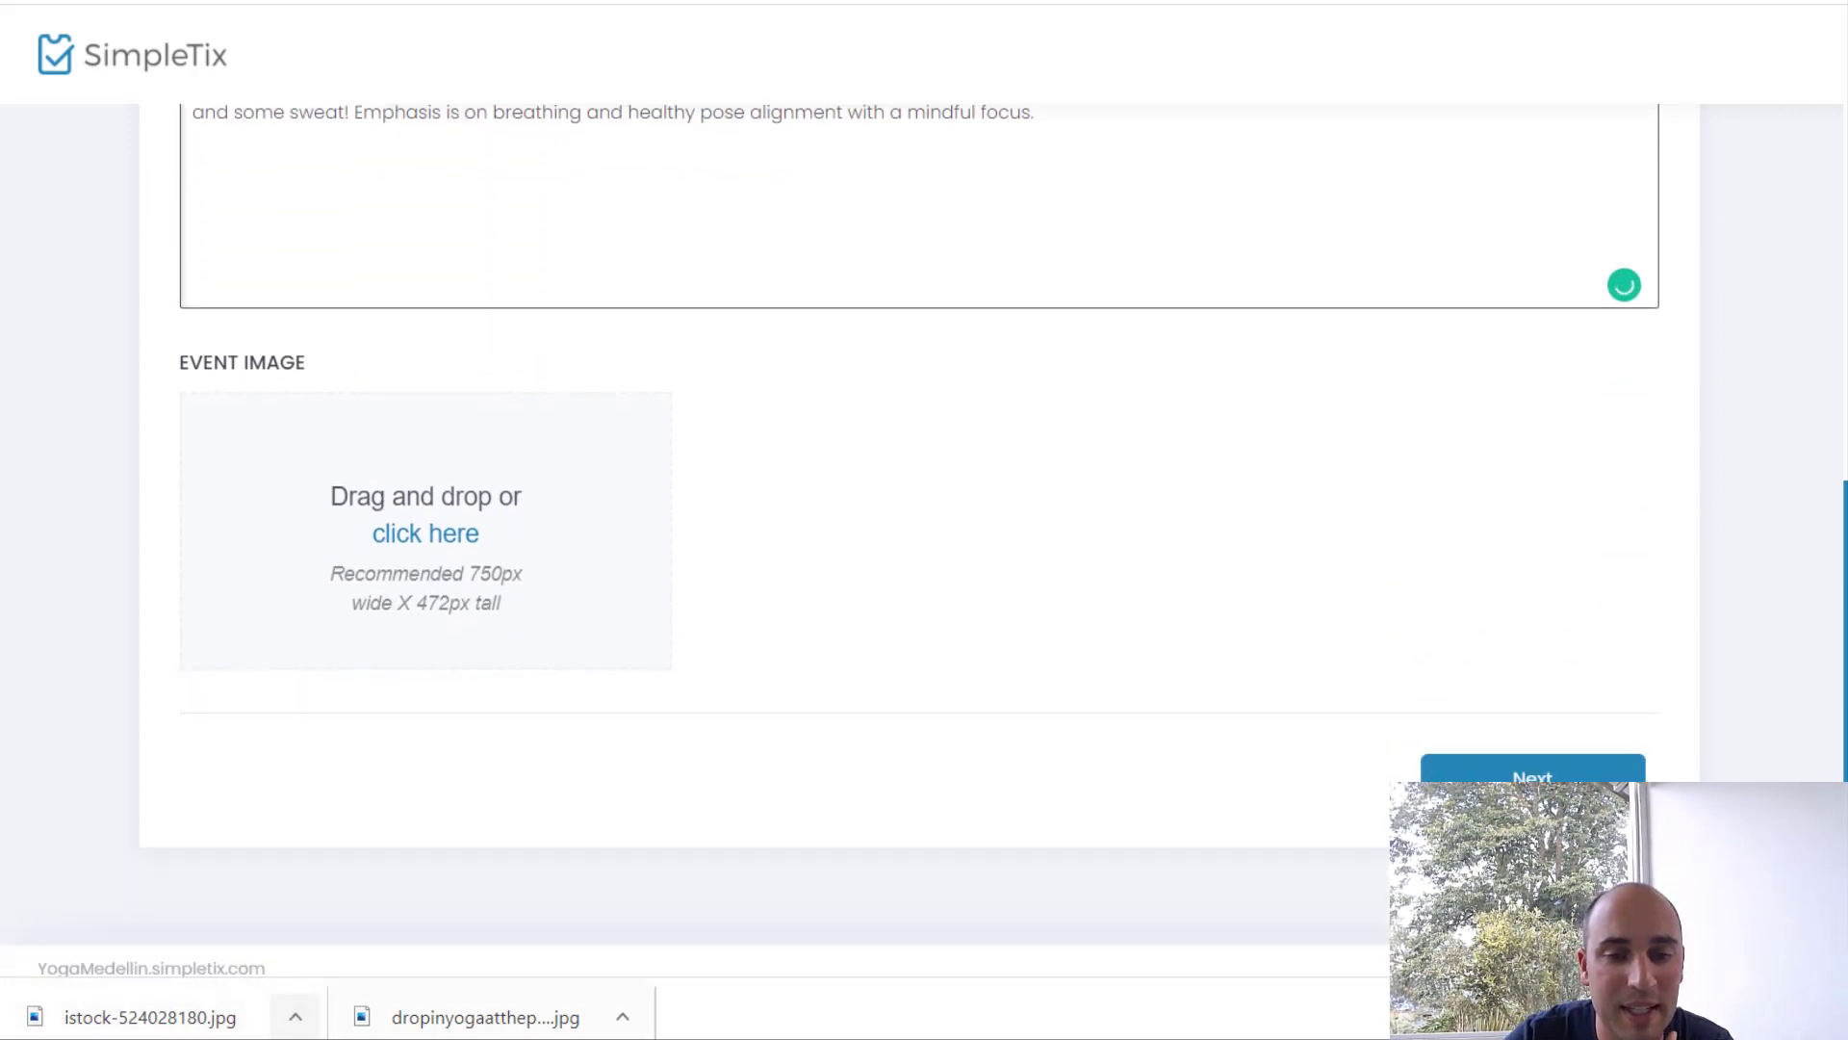
# Step: Set the photo of three women doing yoga in a forest as the event image, cropped around them
pyautogui.moveTo(150, 1016); pyautogui.dragTo(424, 667)
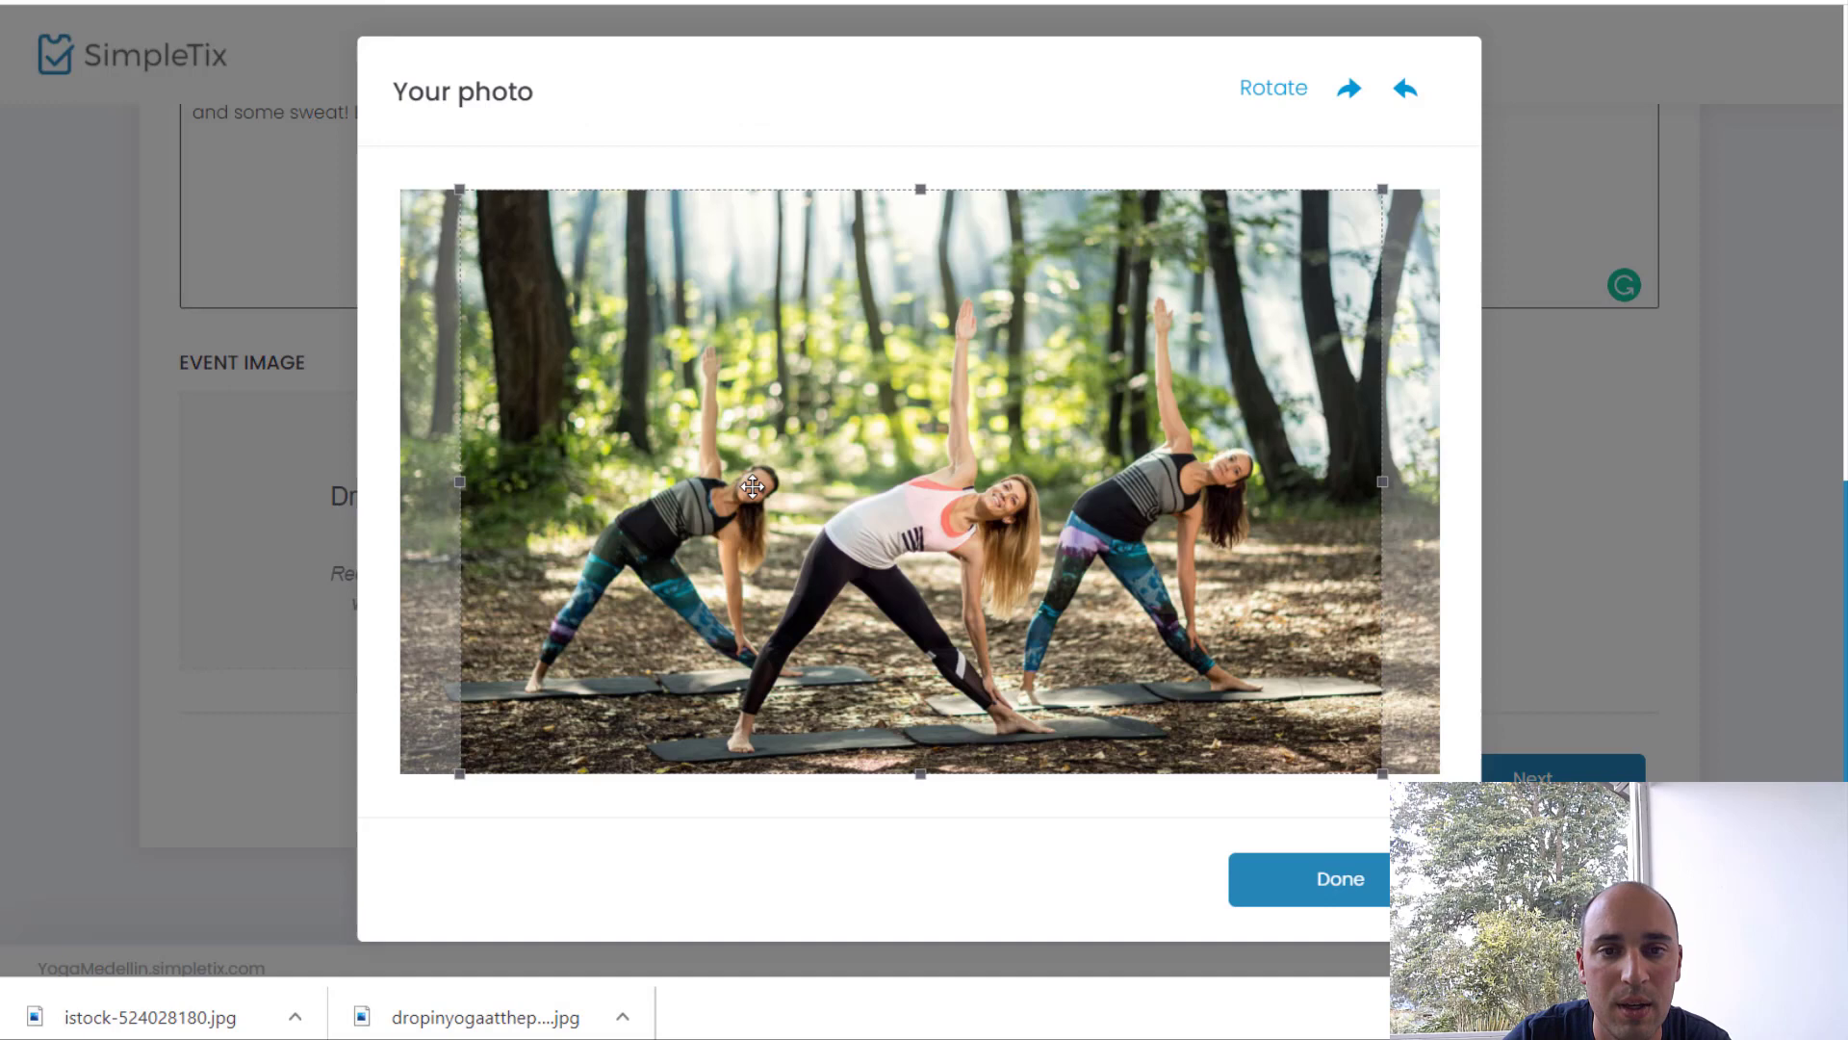
pyautogui.moveTo(753, 486); pyautogui.dragTo(756, 486)
pyautogui.moveTo(462, 189); pyautogui.dragTo(502, 242)
pyautogui.click(1267, 878)
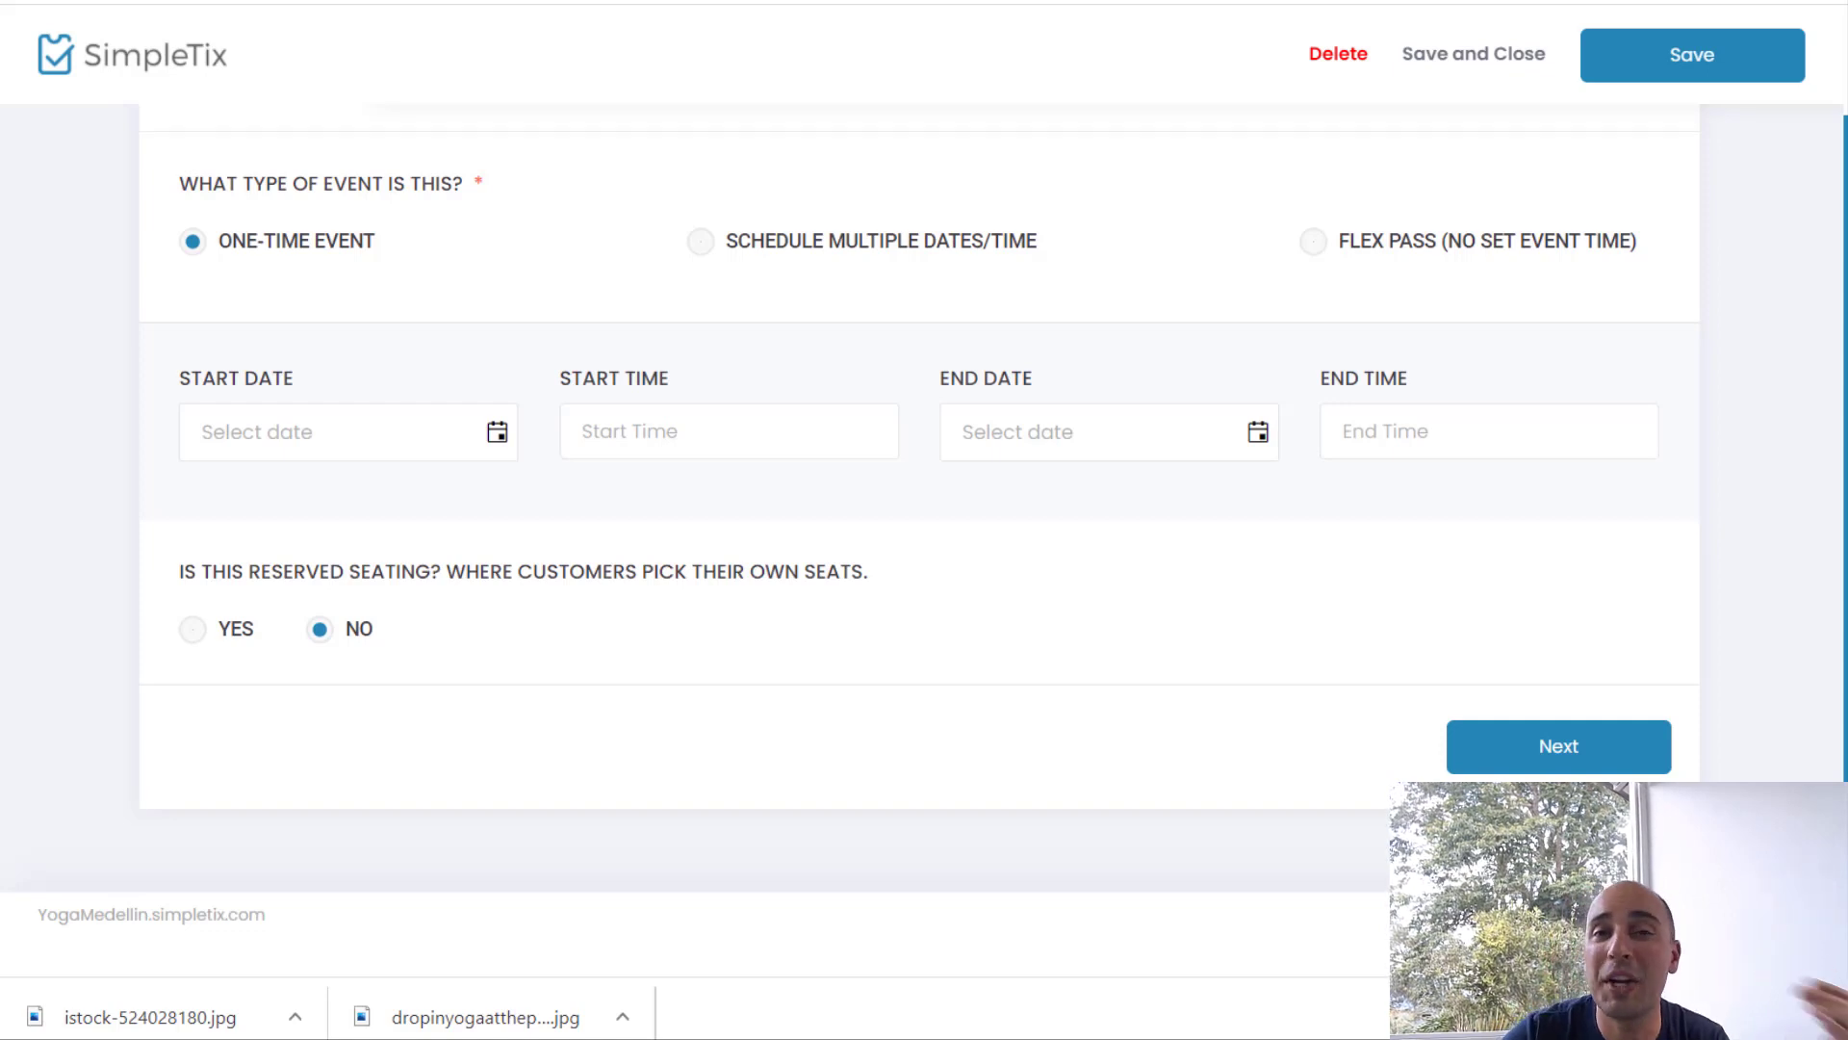
# Step: Make the event run on multiple dates, repeating weekly on Sundays only
pyautogui.click(837, 248)
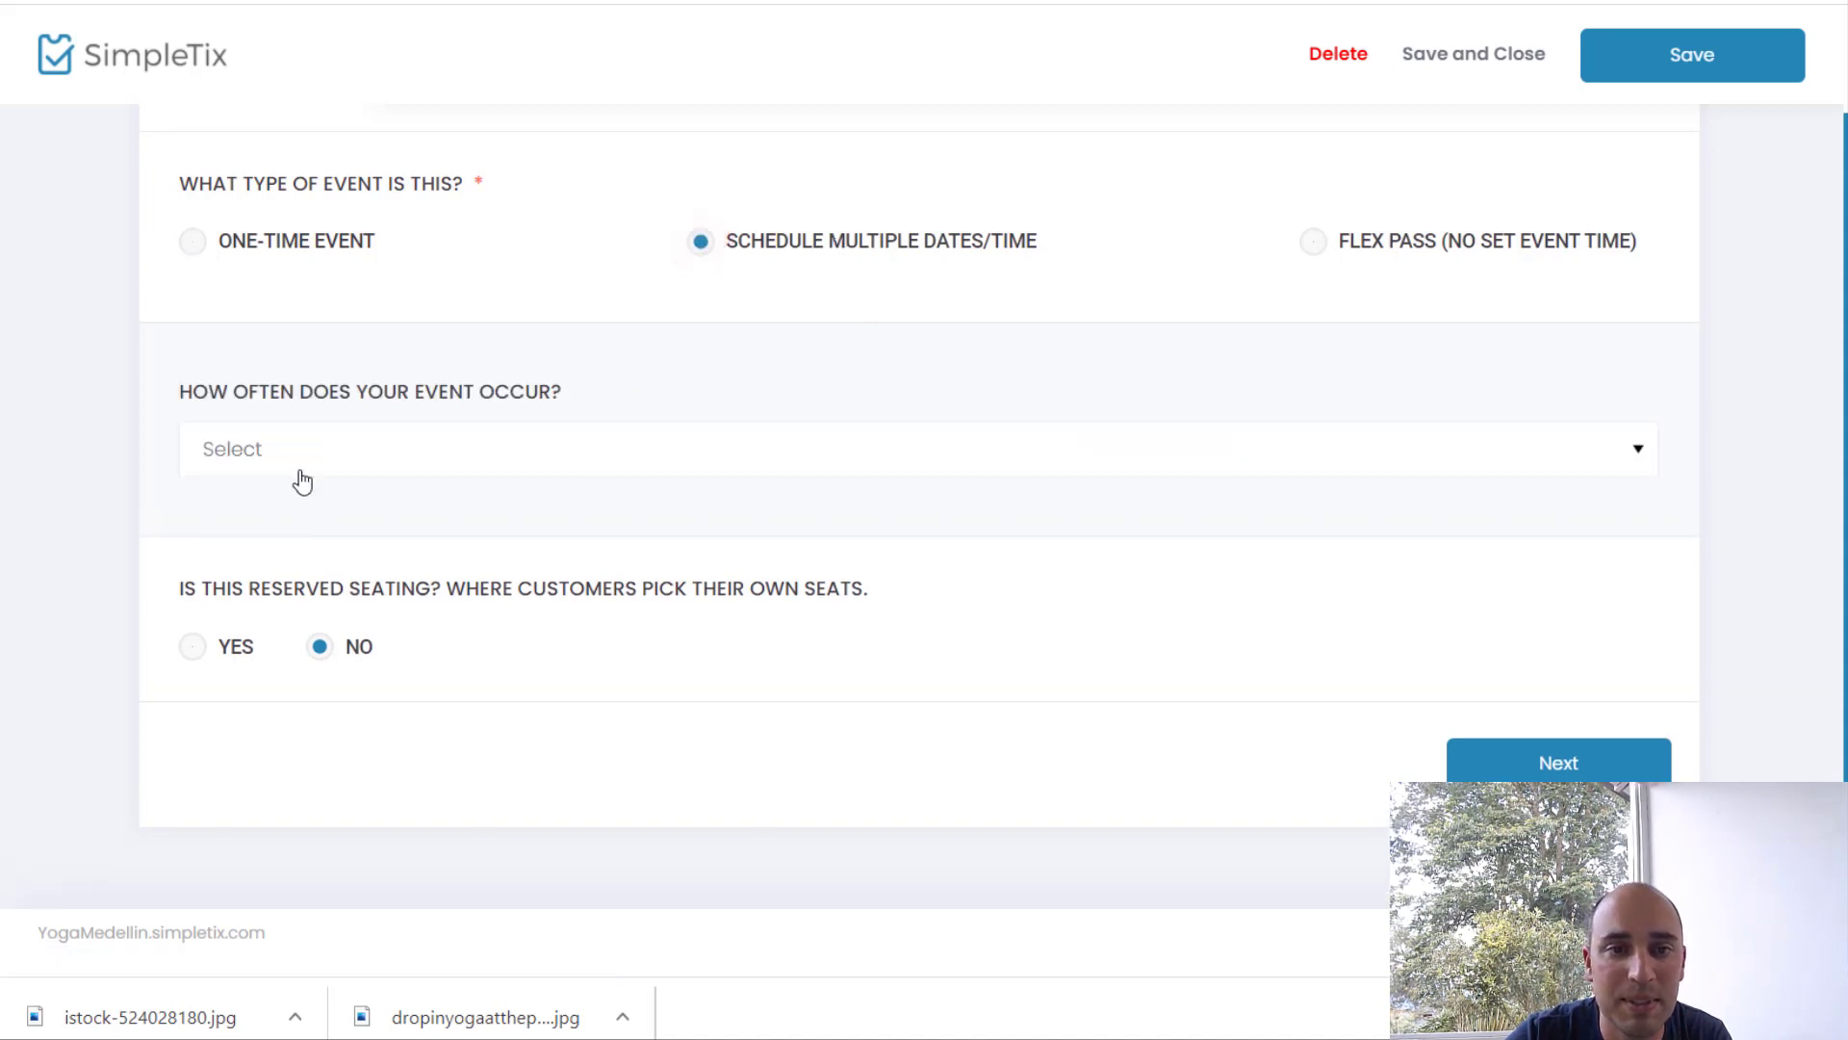
pyautogui.click(297, 463)
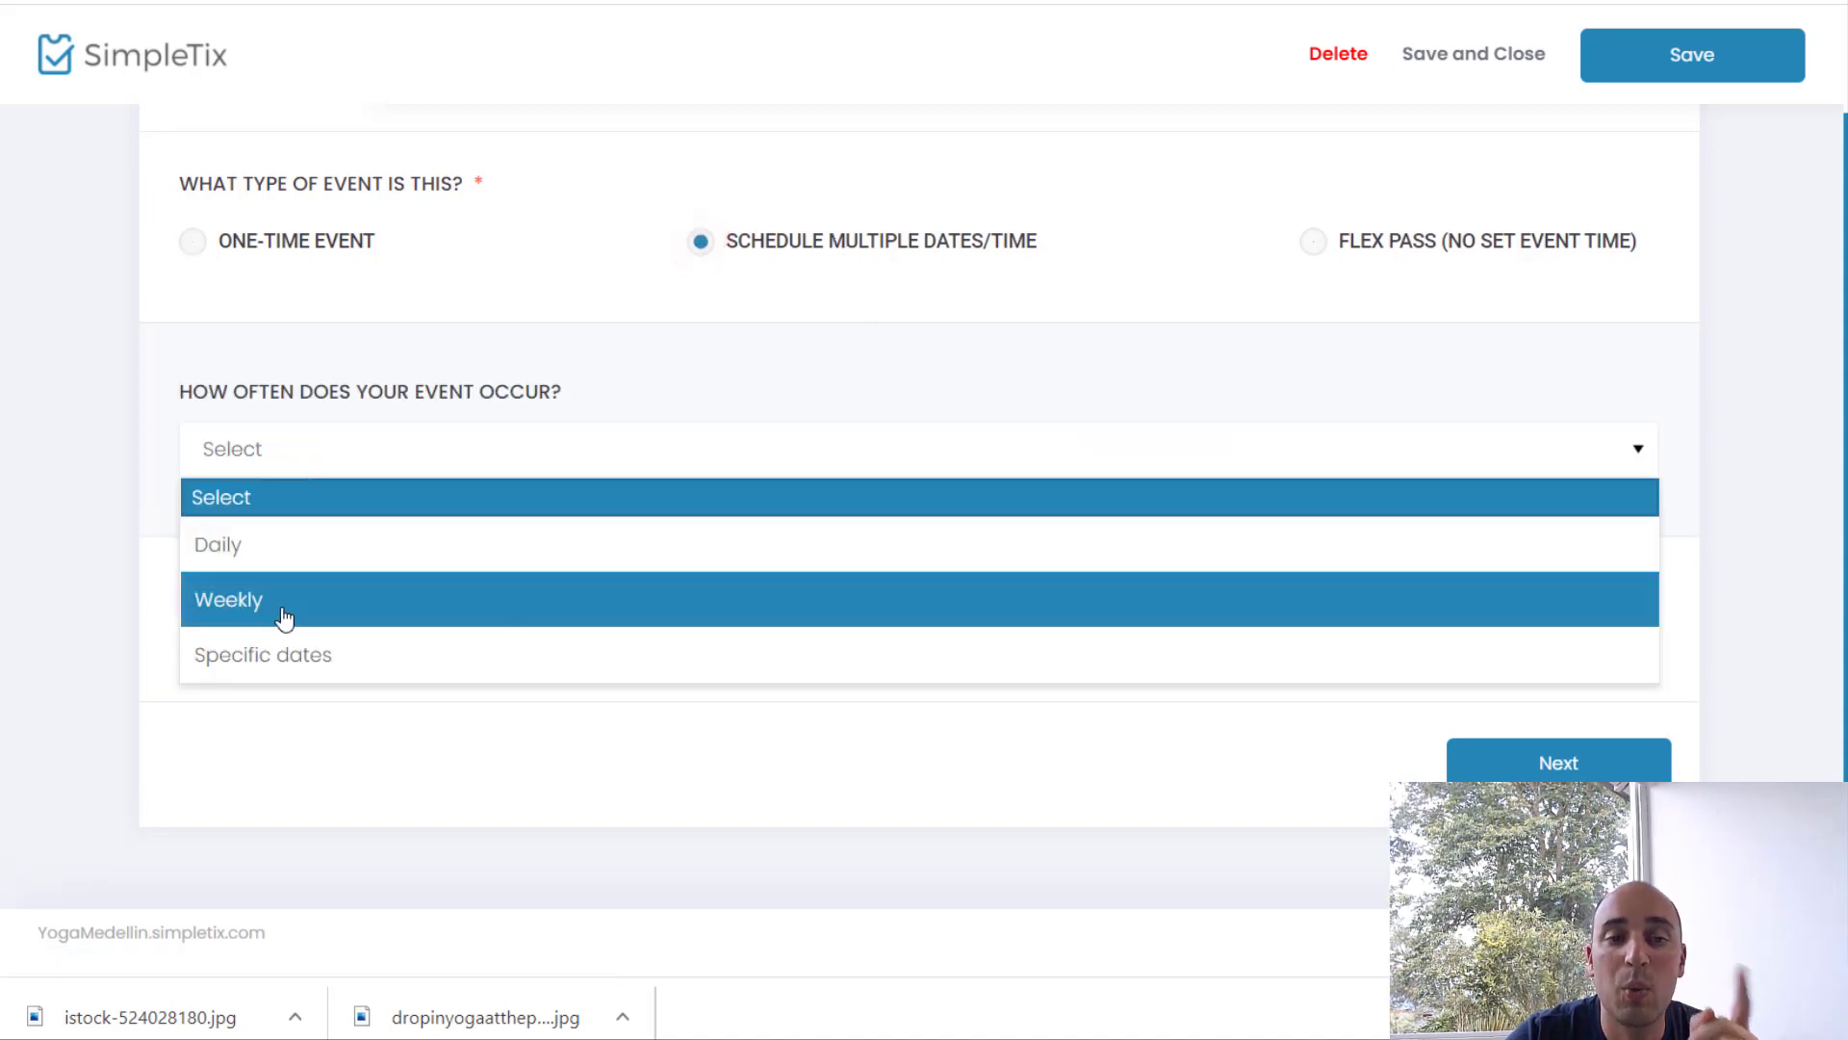
pyautogui.click(285, 615)
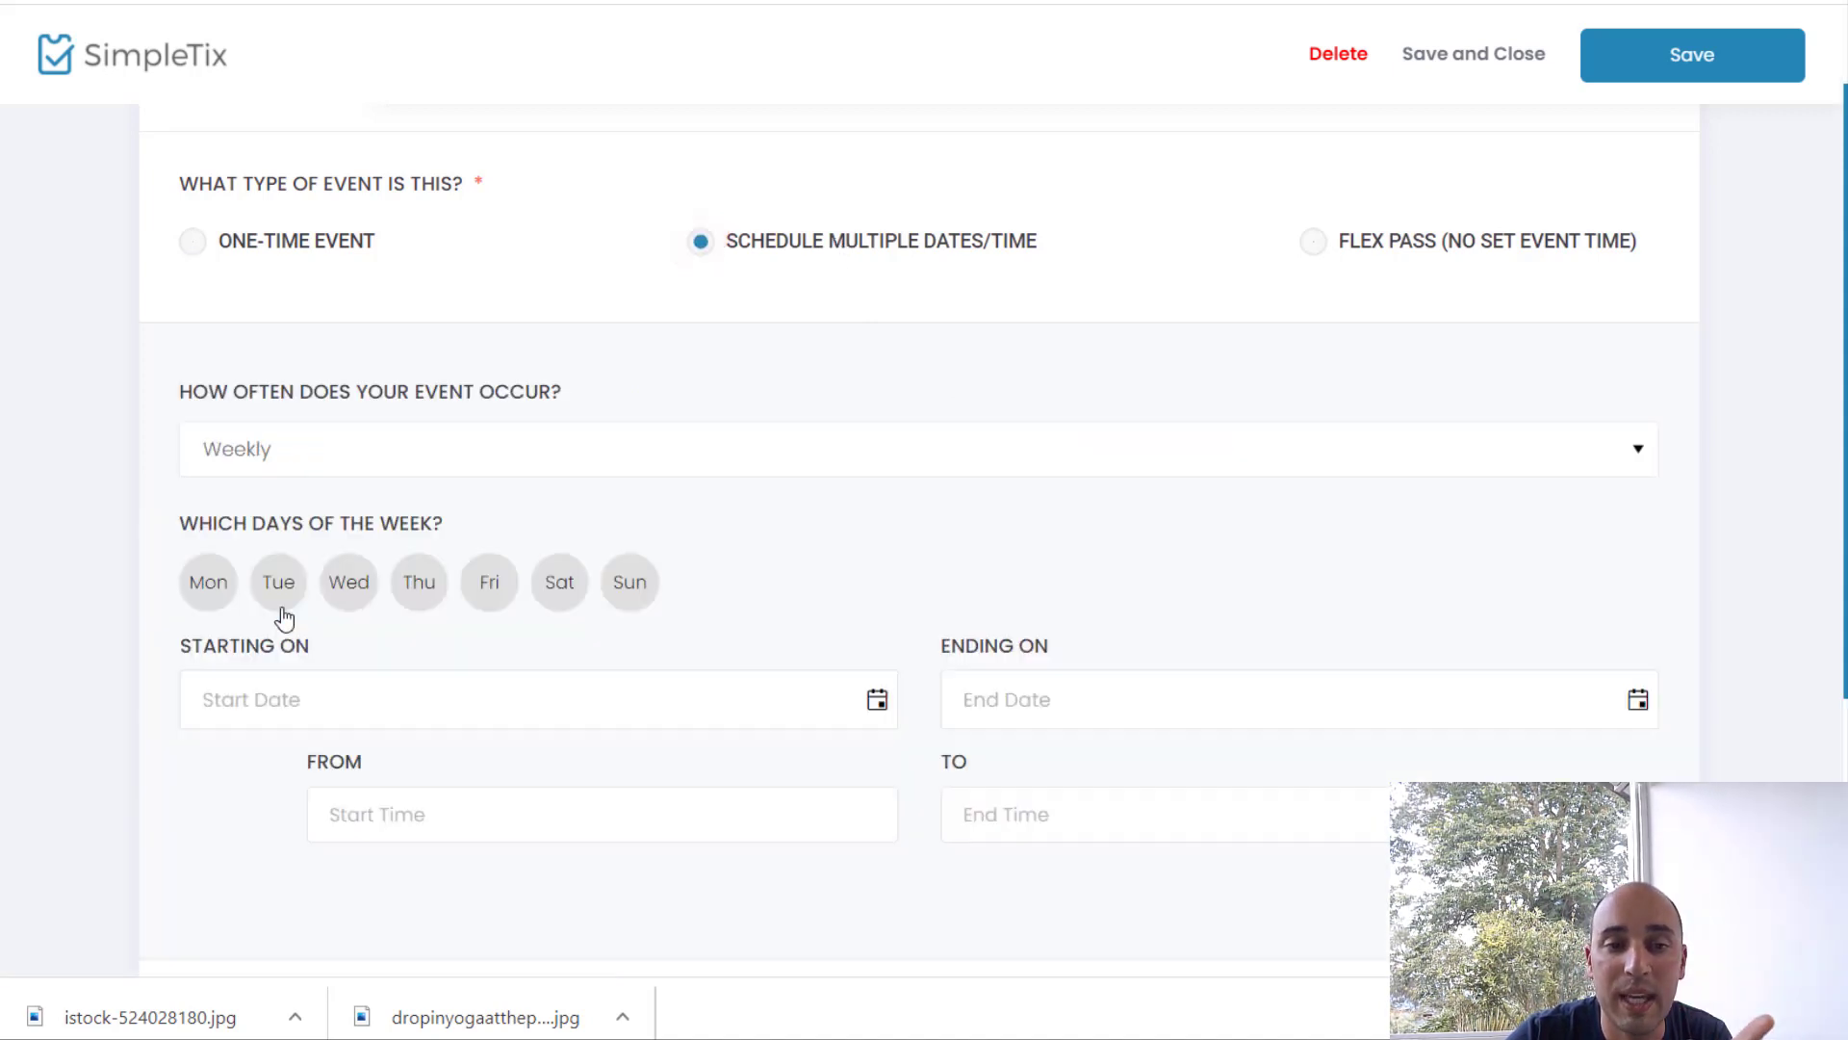
pyautogui.click(628, 596)
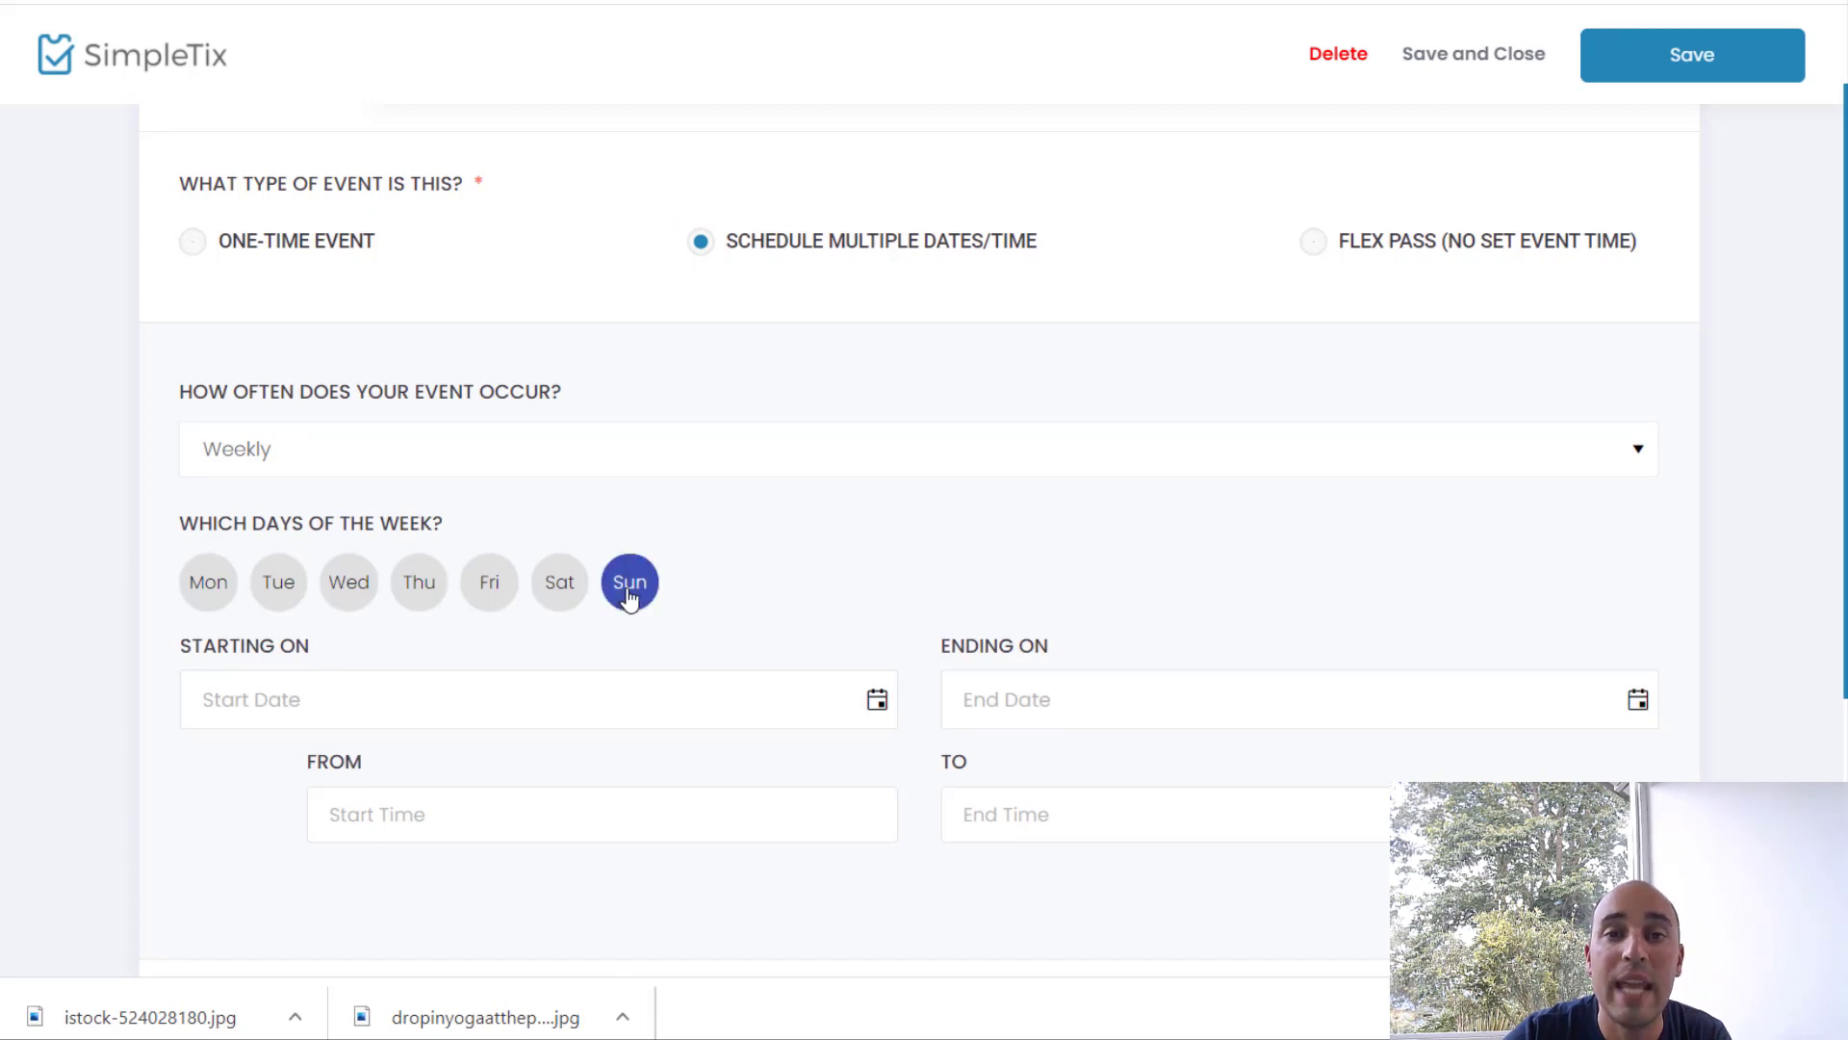
pyautogui.click(501, 586)
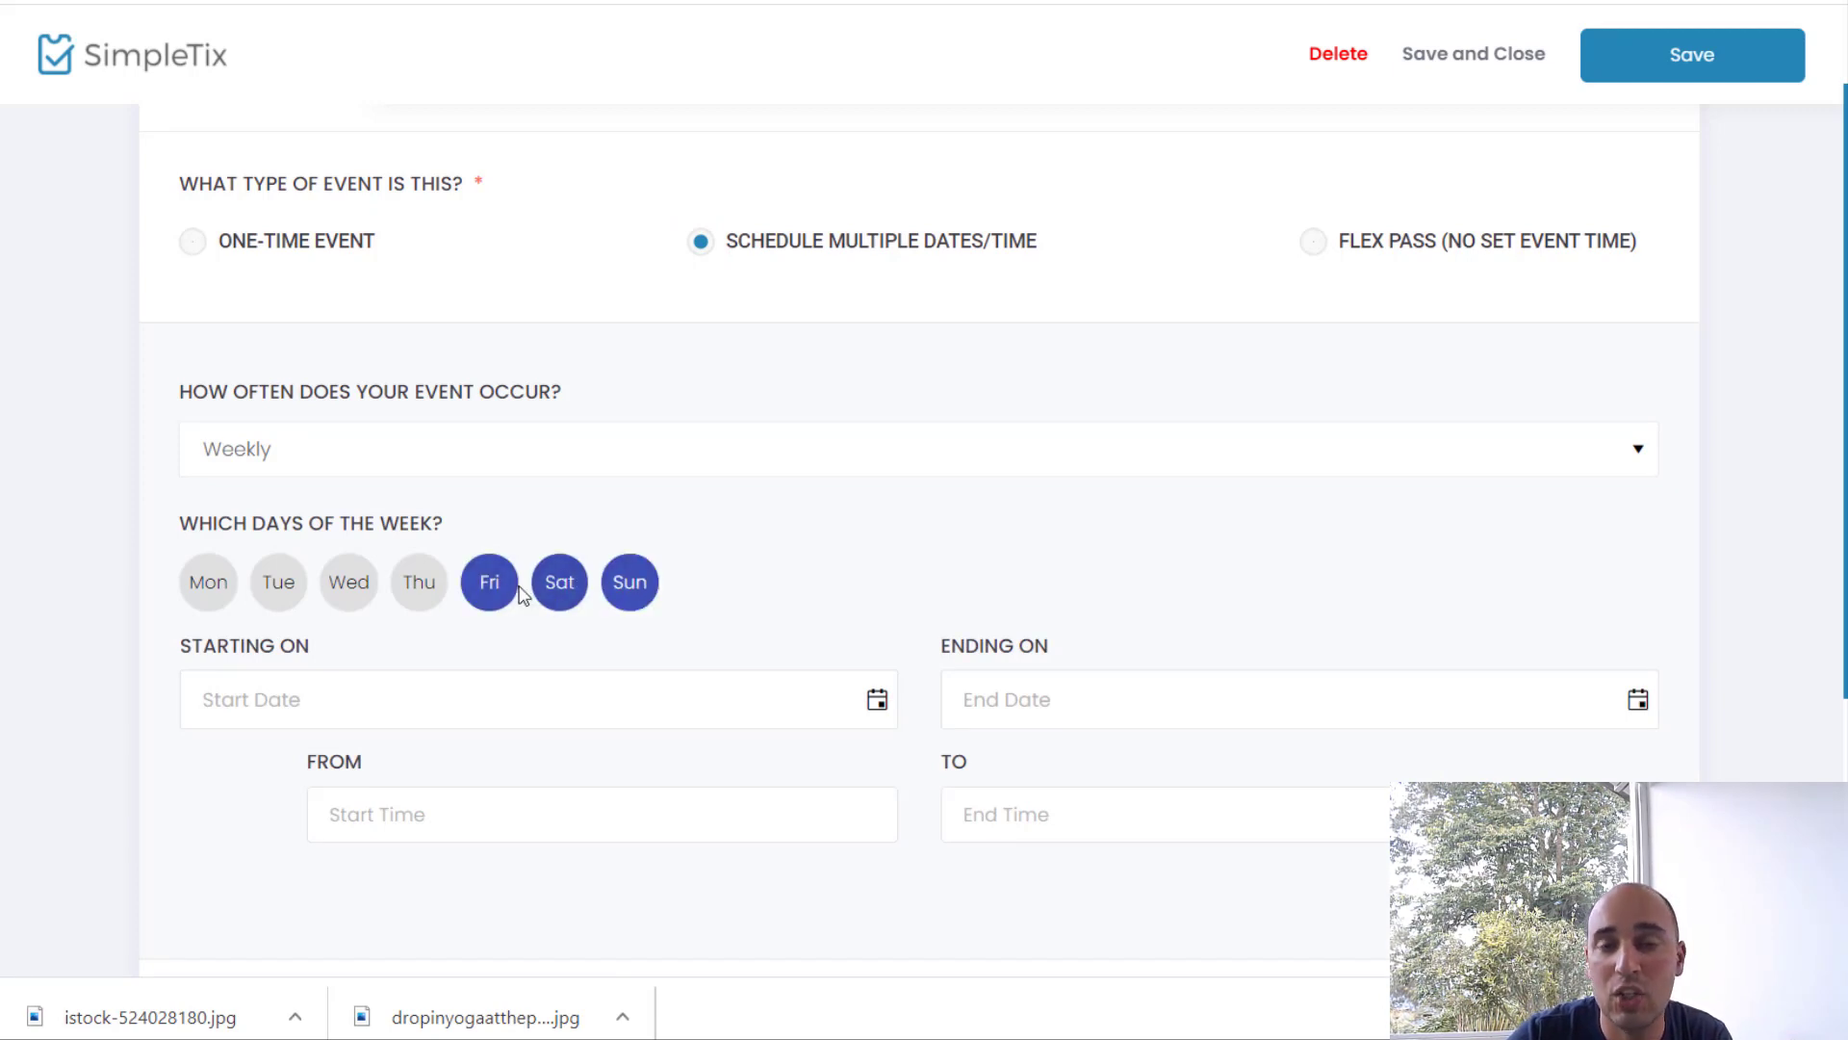
pyautogui.click(502, 583)
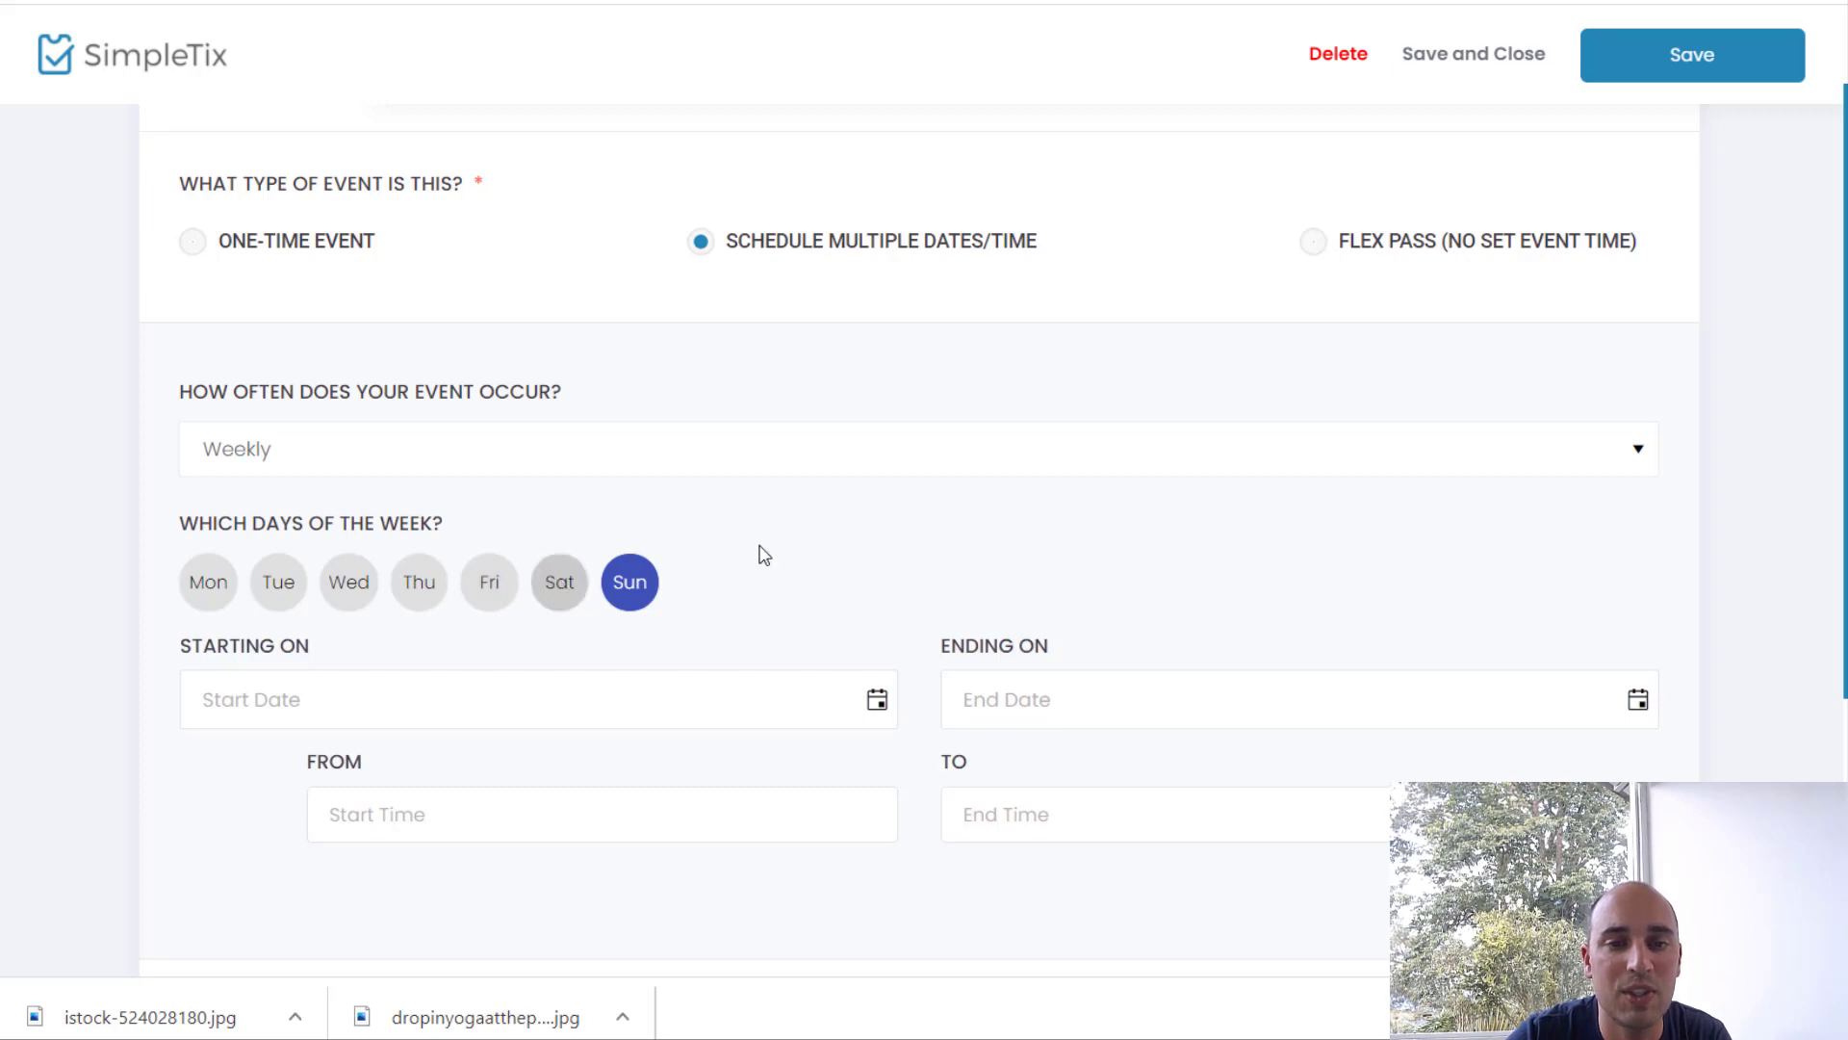
pyautogui.scroll(-2, 770, 547)
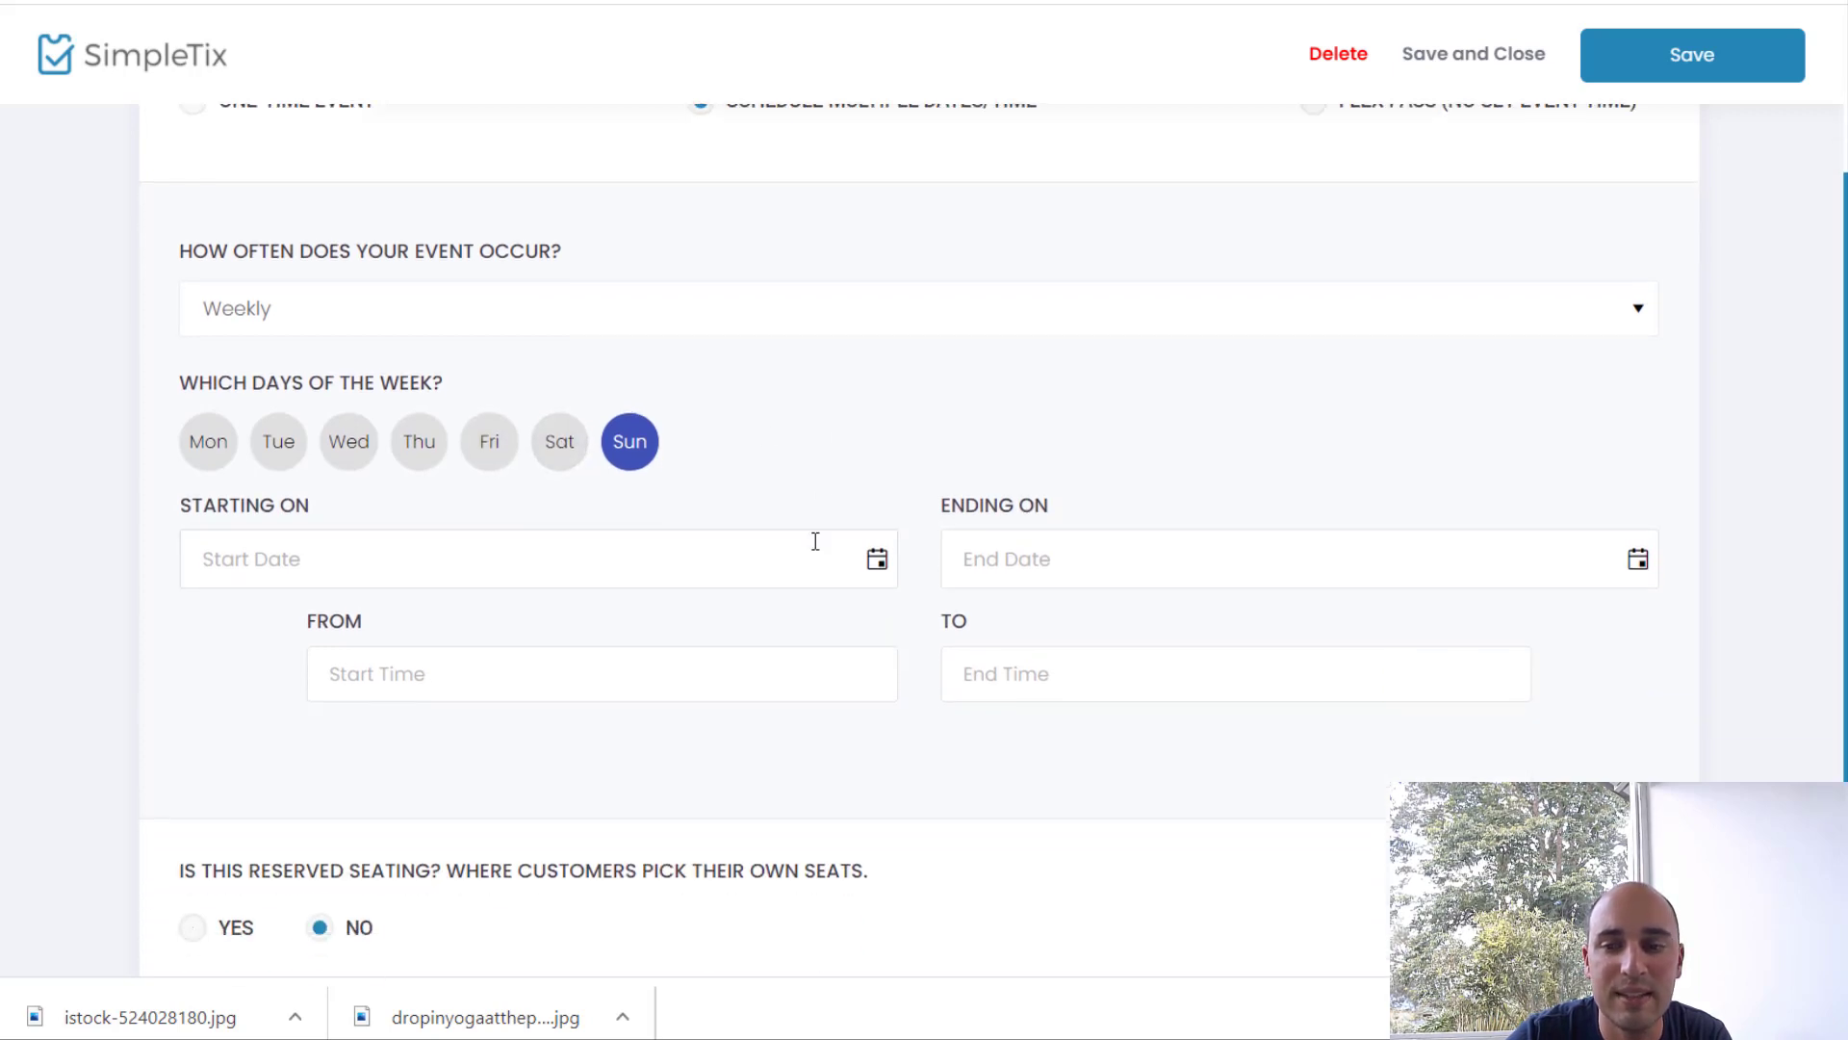
# Step: Set the series to run from November 29, 2020 to March 21, 2021
pyautogui.click(877, 561)
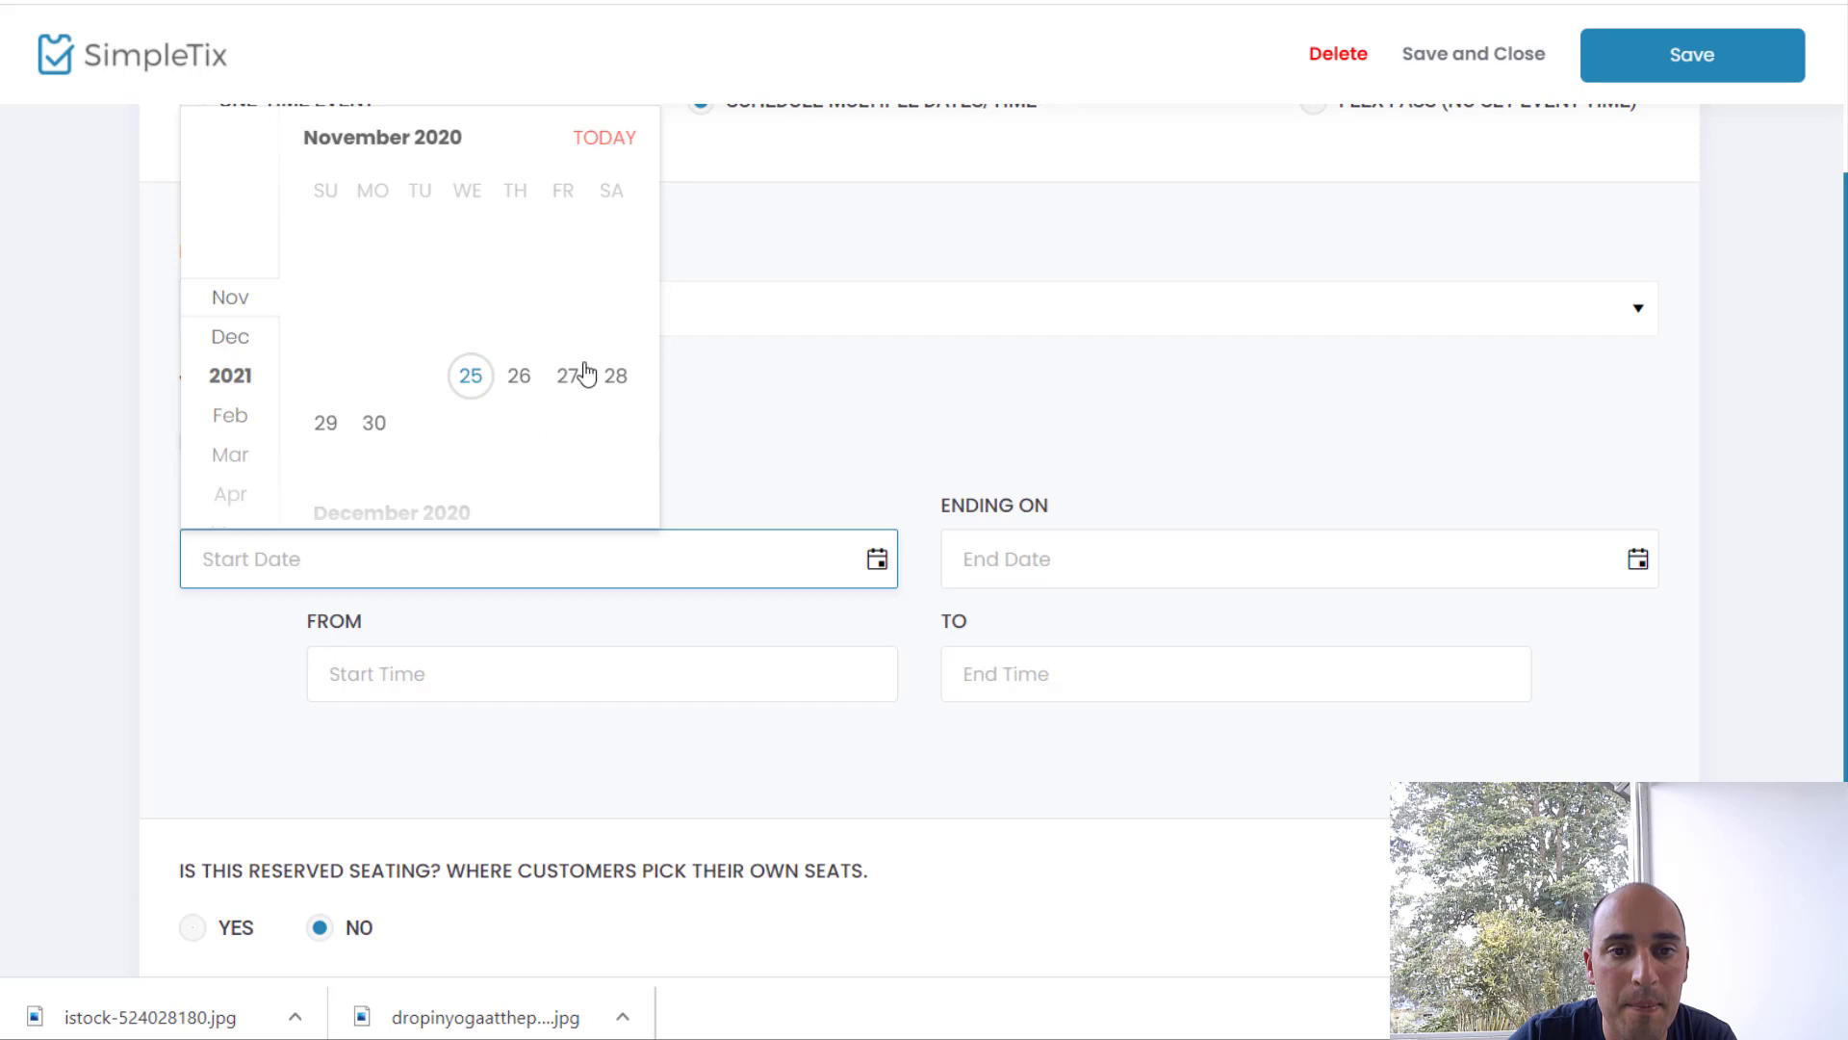
pyautogui.click(326, 423)
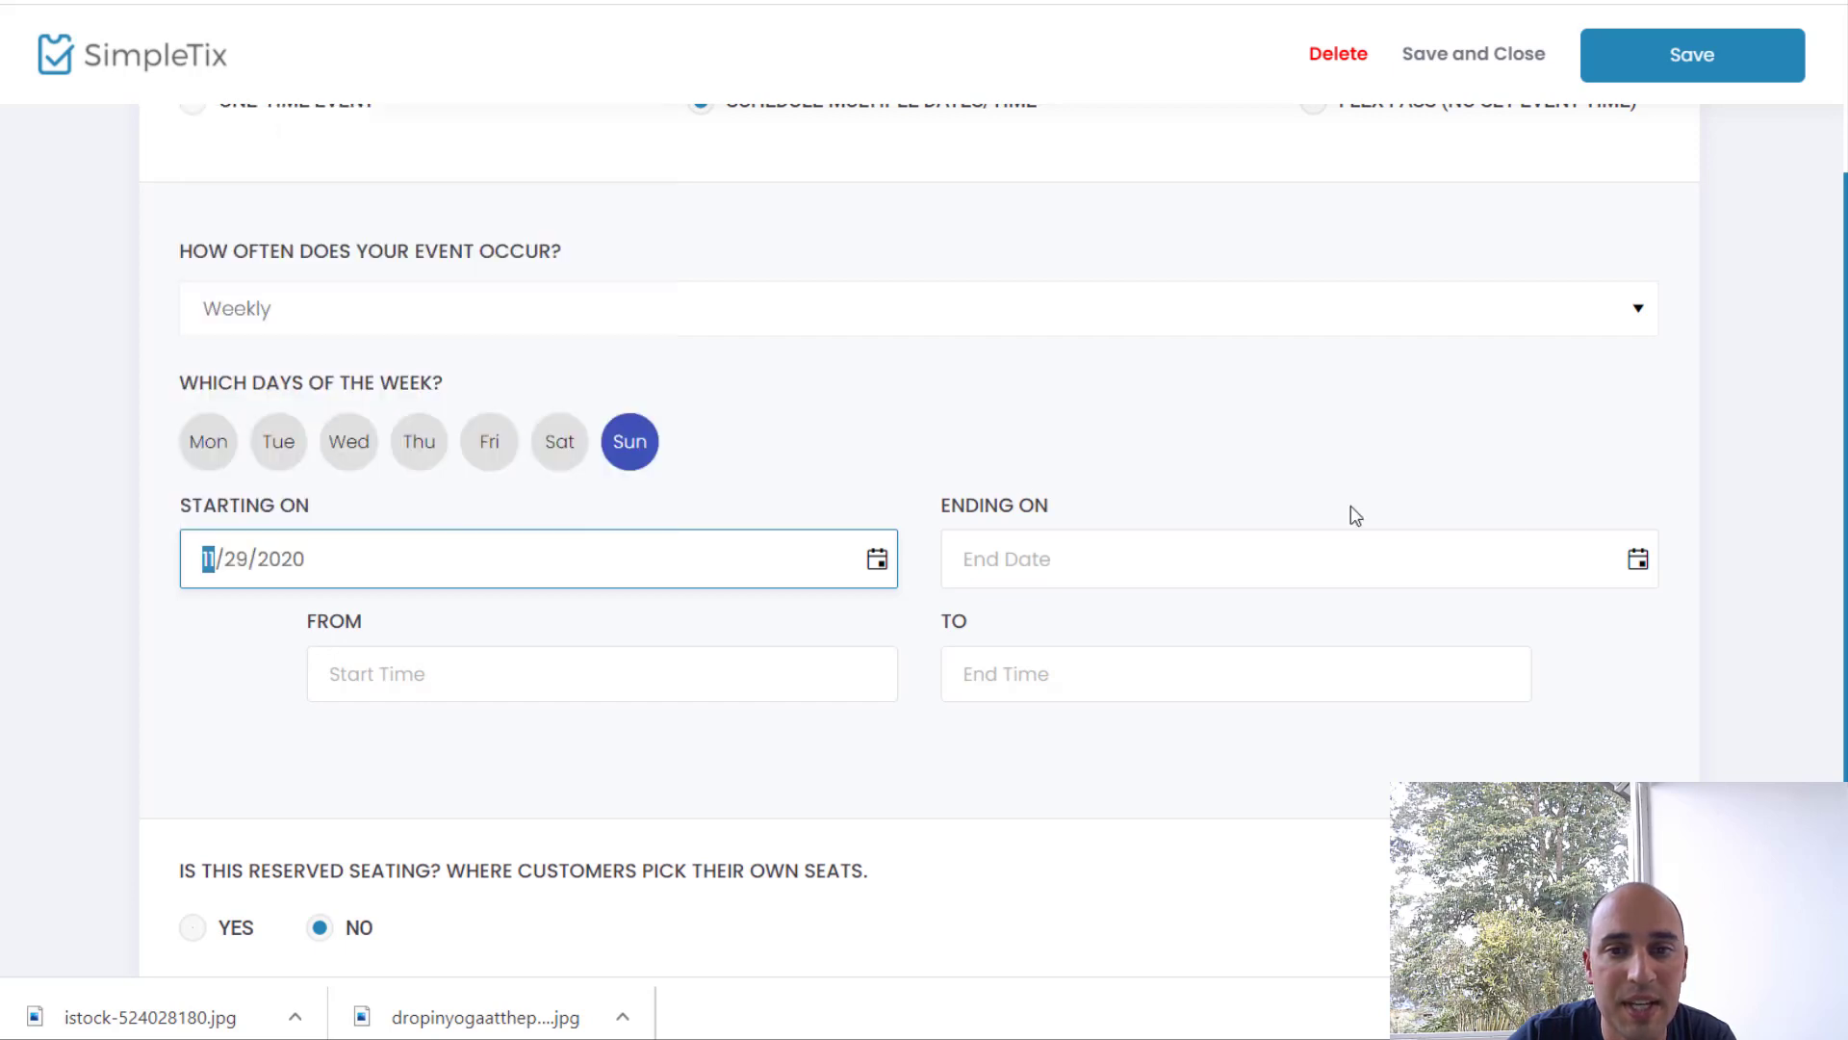
pyautogui.click(1575, 561)
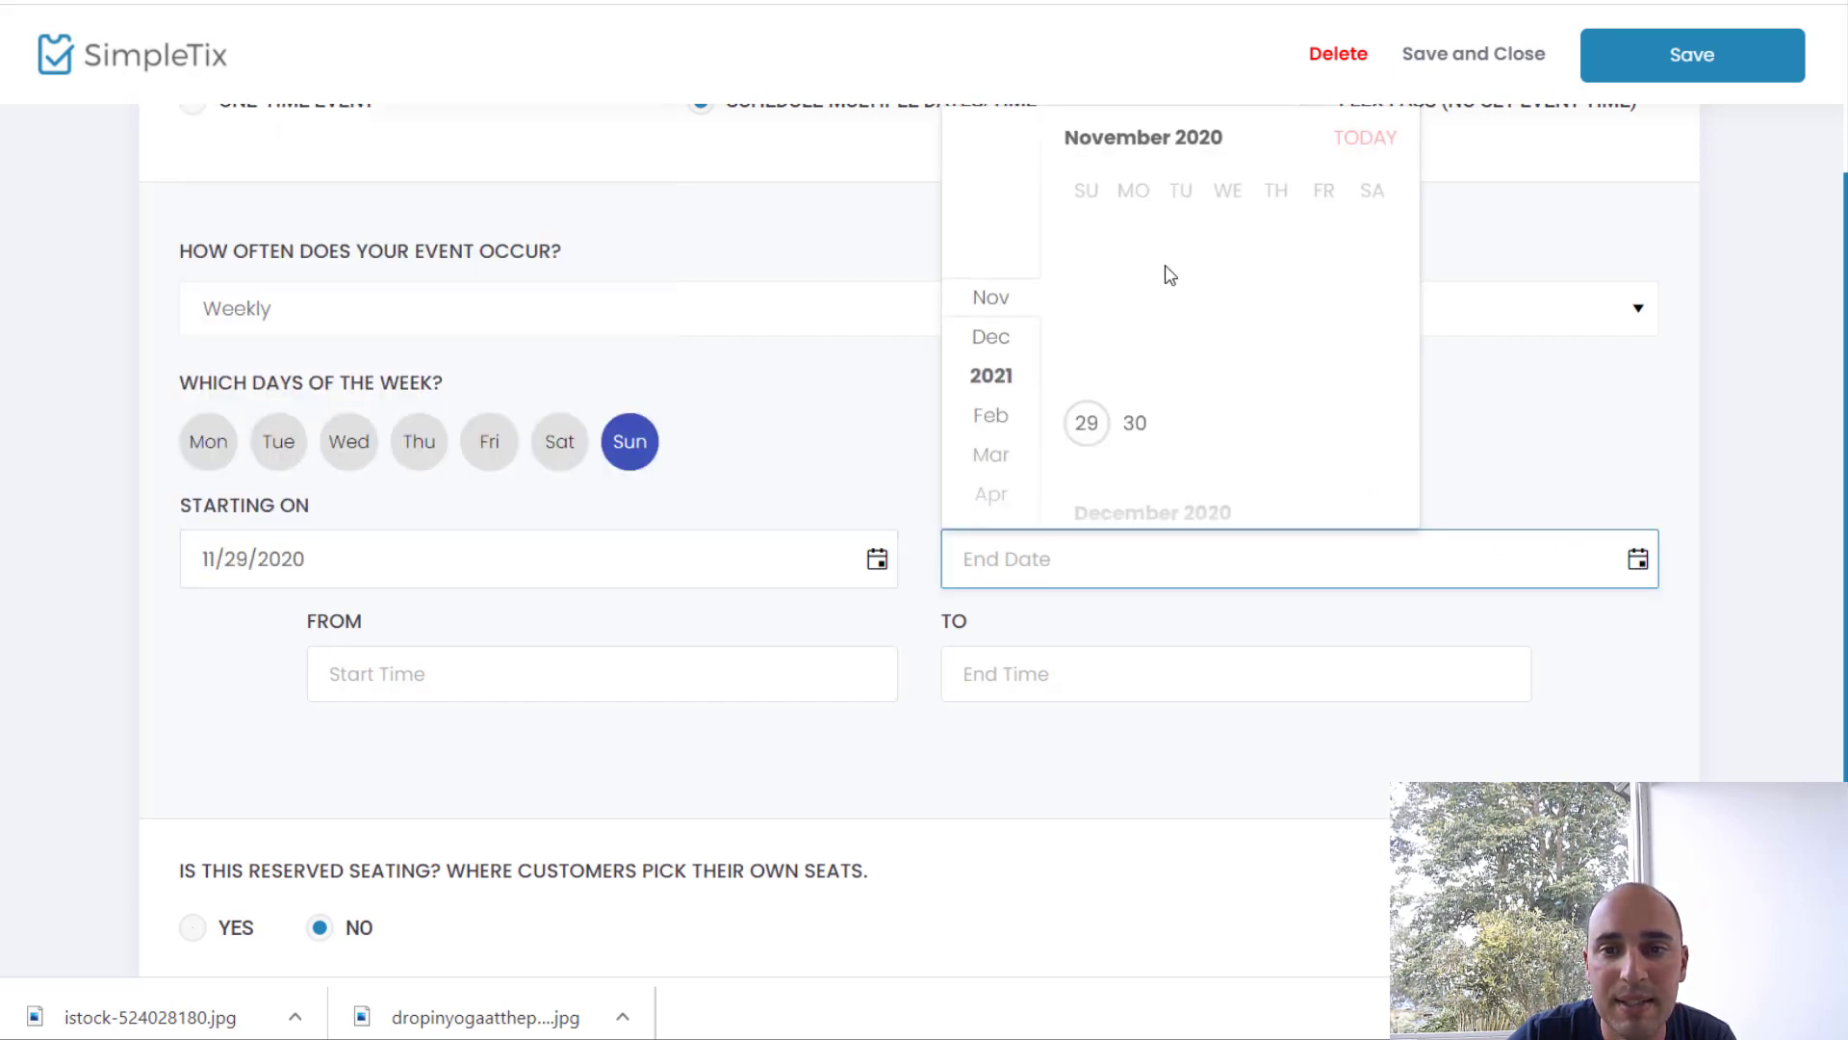
pyautogui.click(989, 419)
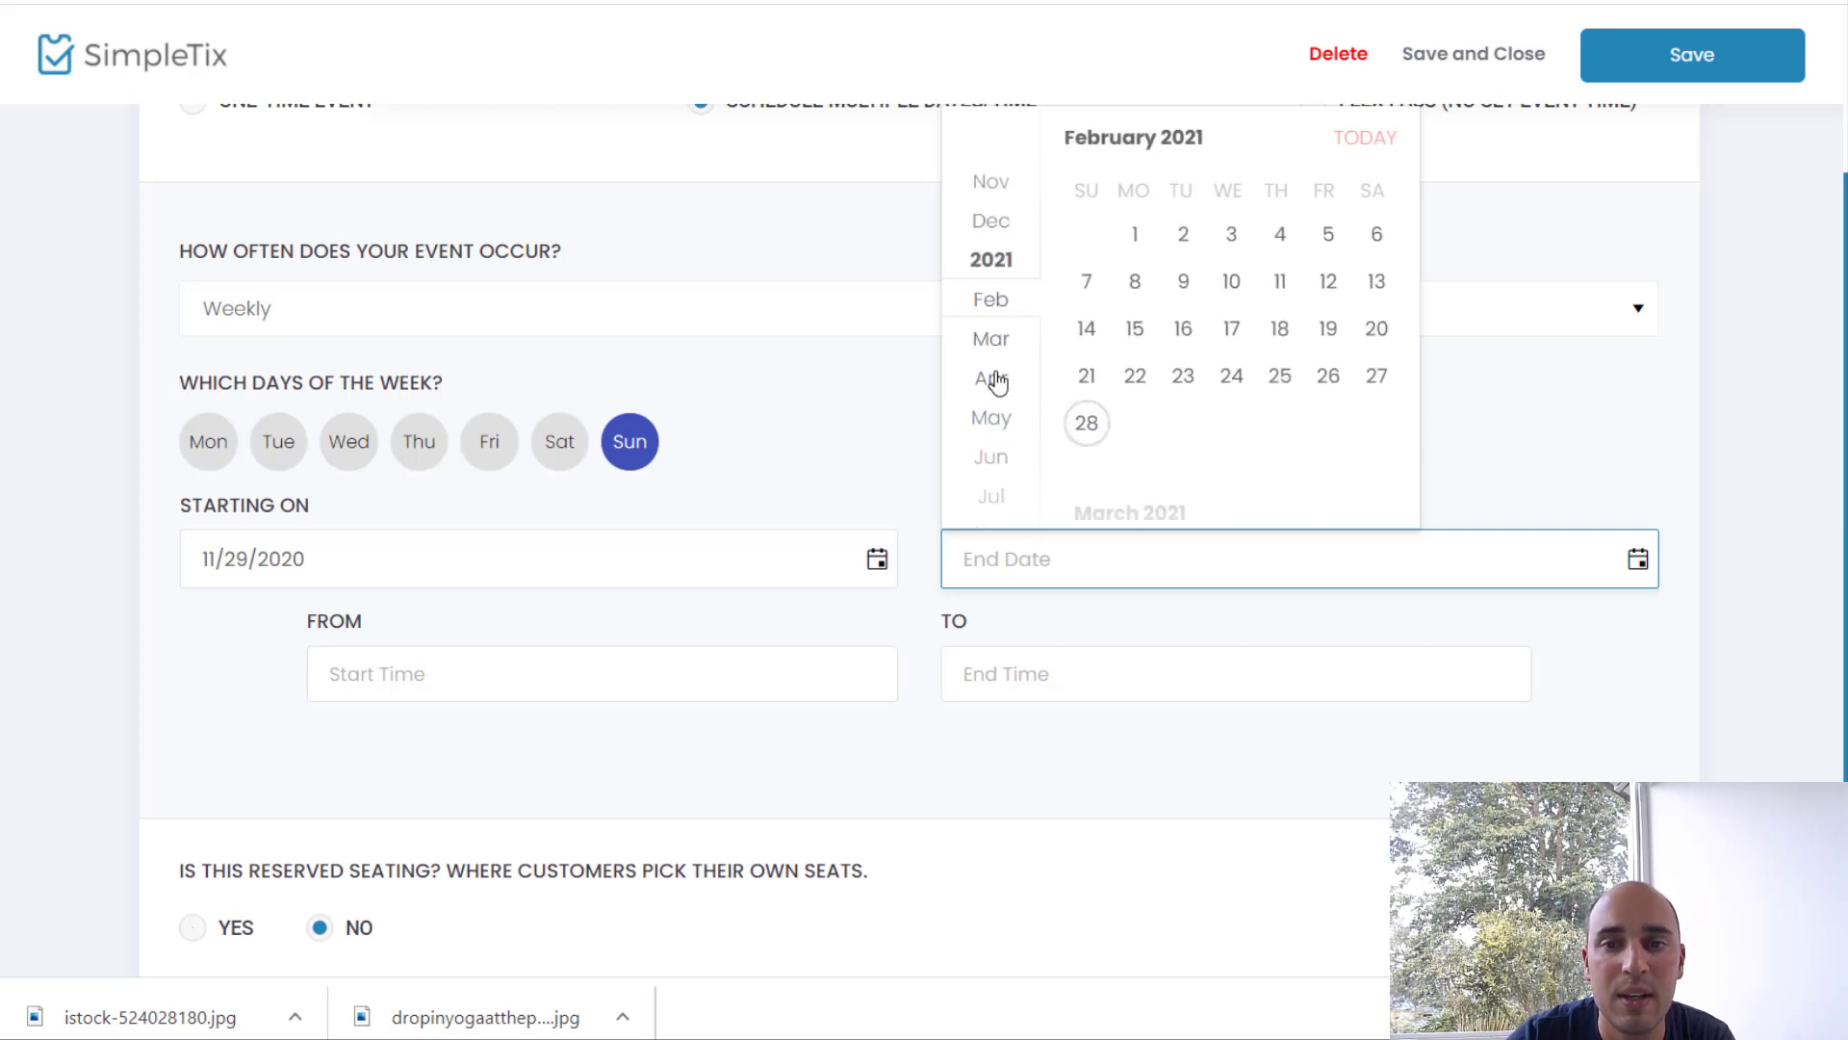
pyautogui.click(1001, 338)
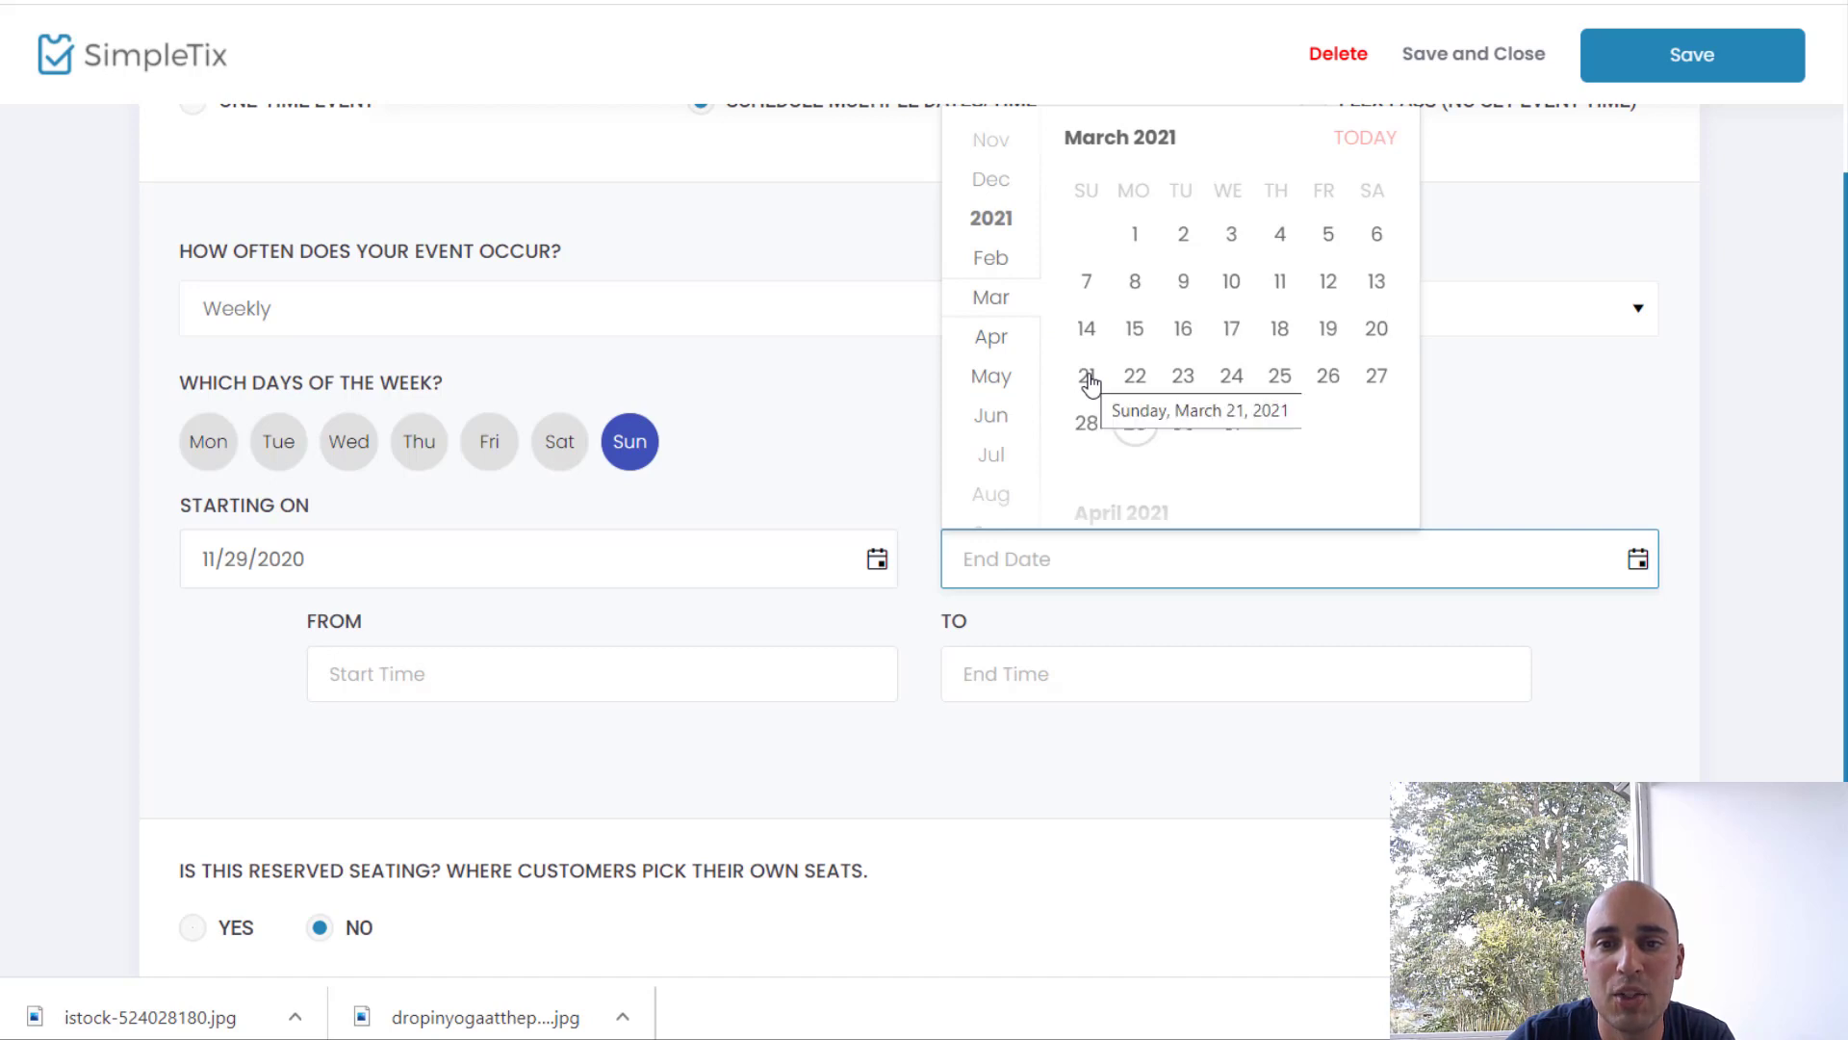
pyautogui.click(1088, 378)
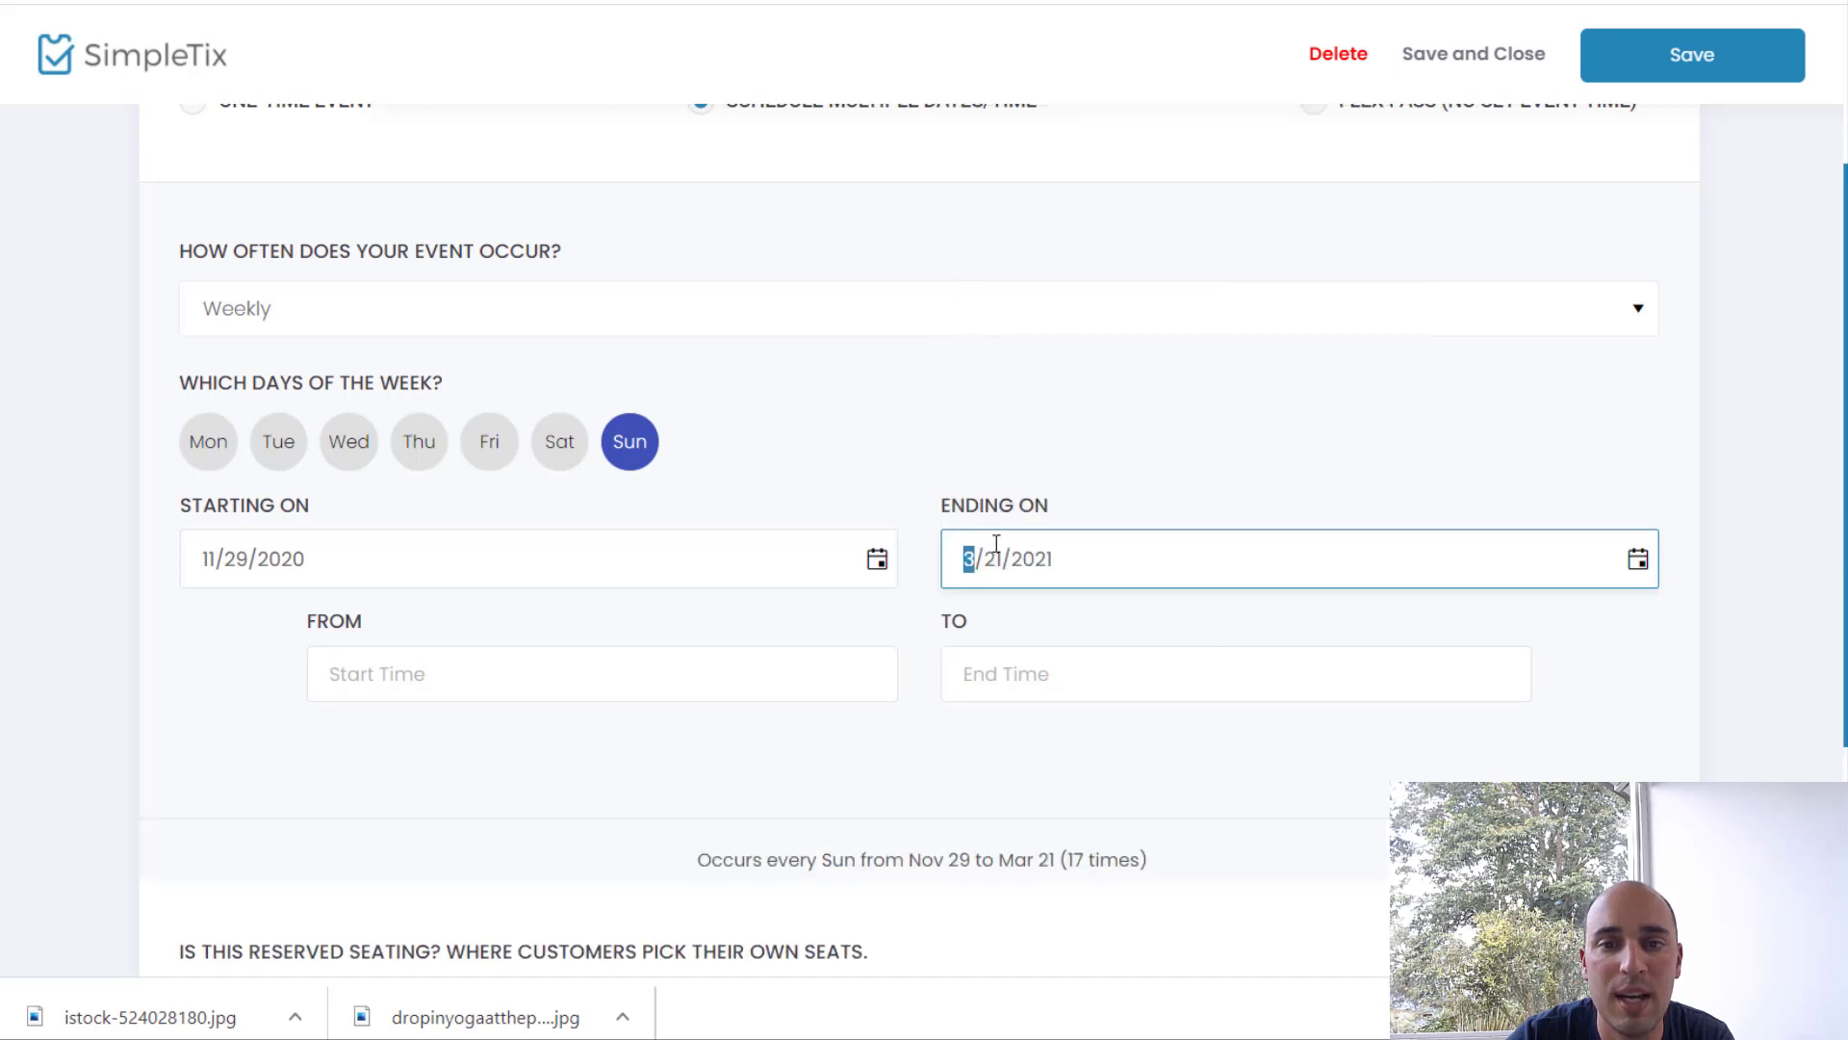
# Step: Set the first Sunday session to run from 7:00 to 8:00 AM
pyautogui.click(592, 683)
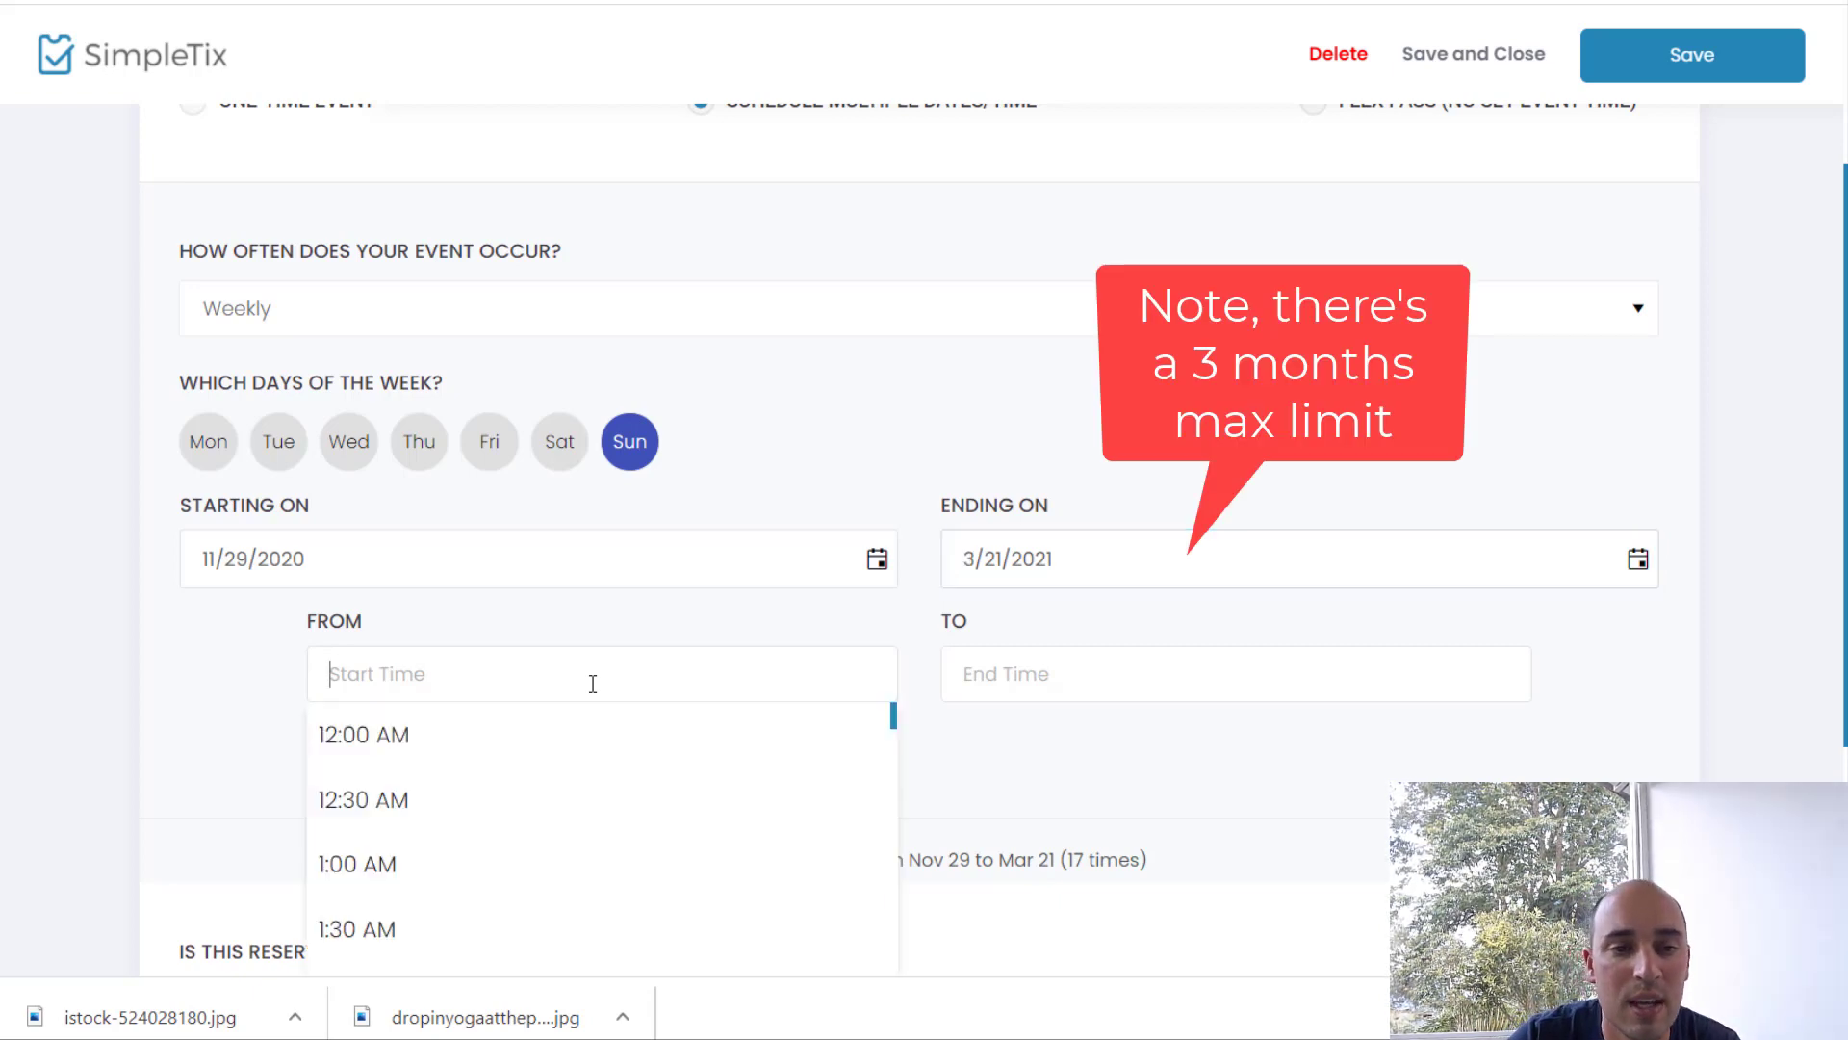
pyautogui.scroll(-4, 594, 797)
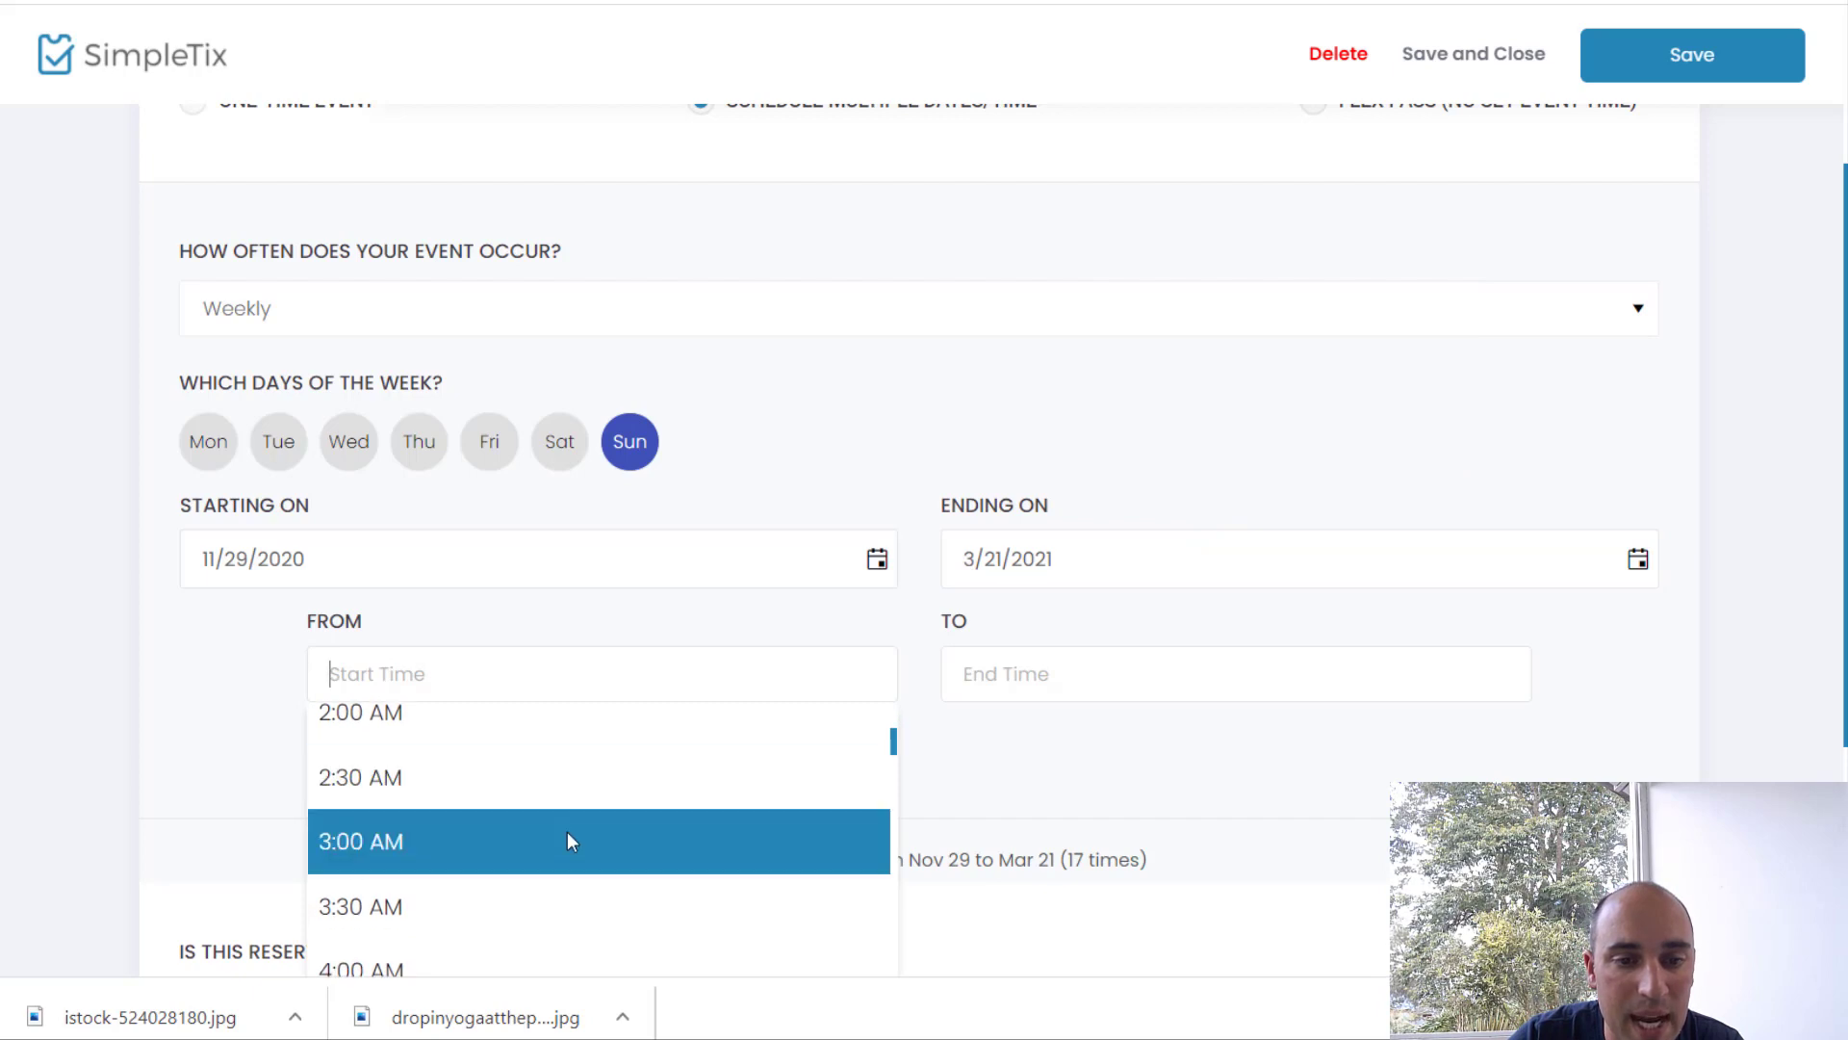
pyautogui.scroll(-2, 548, 842)
pyautogui.scroll(-3, 505, 881)
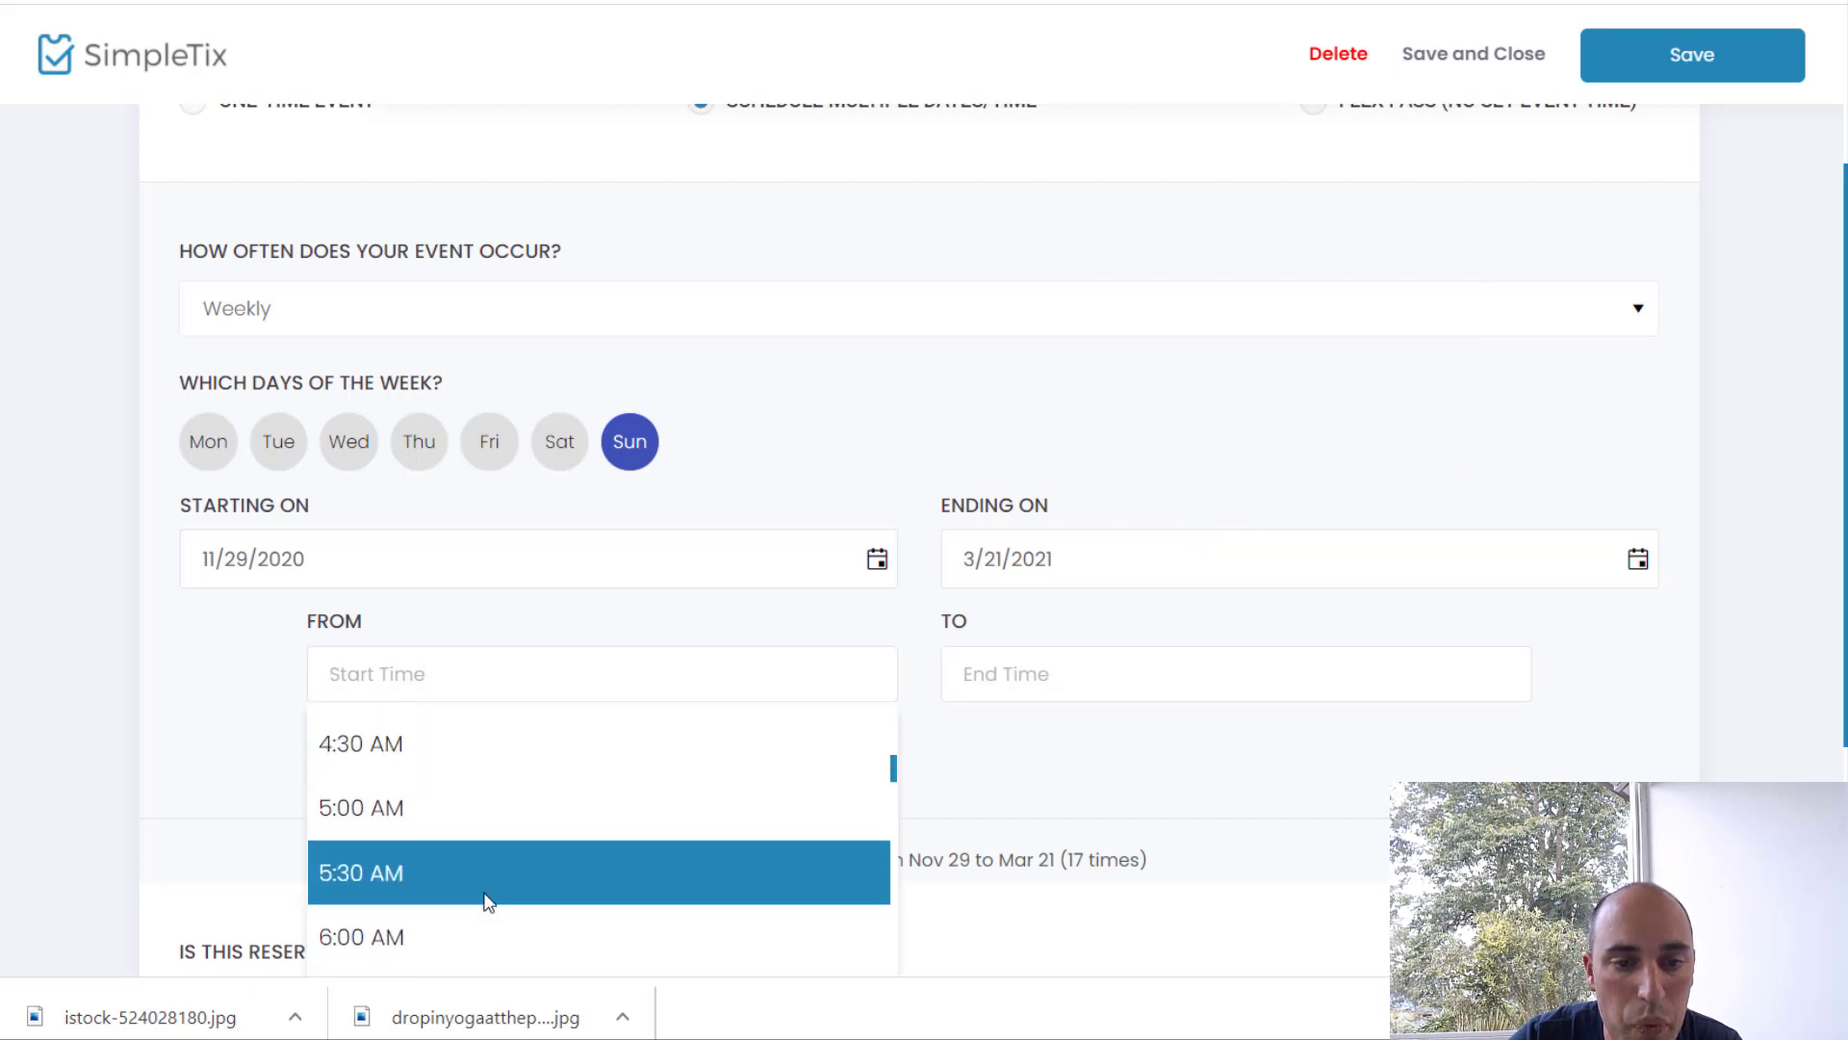
pyautogui.click(479, 924)
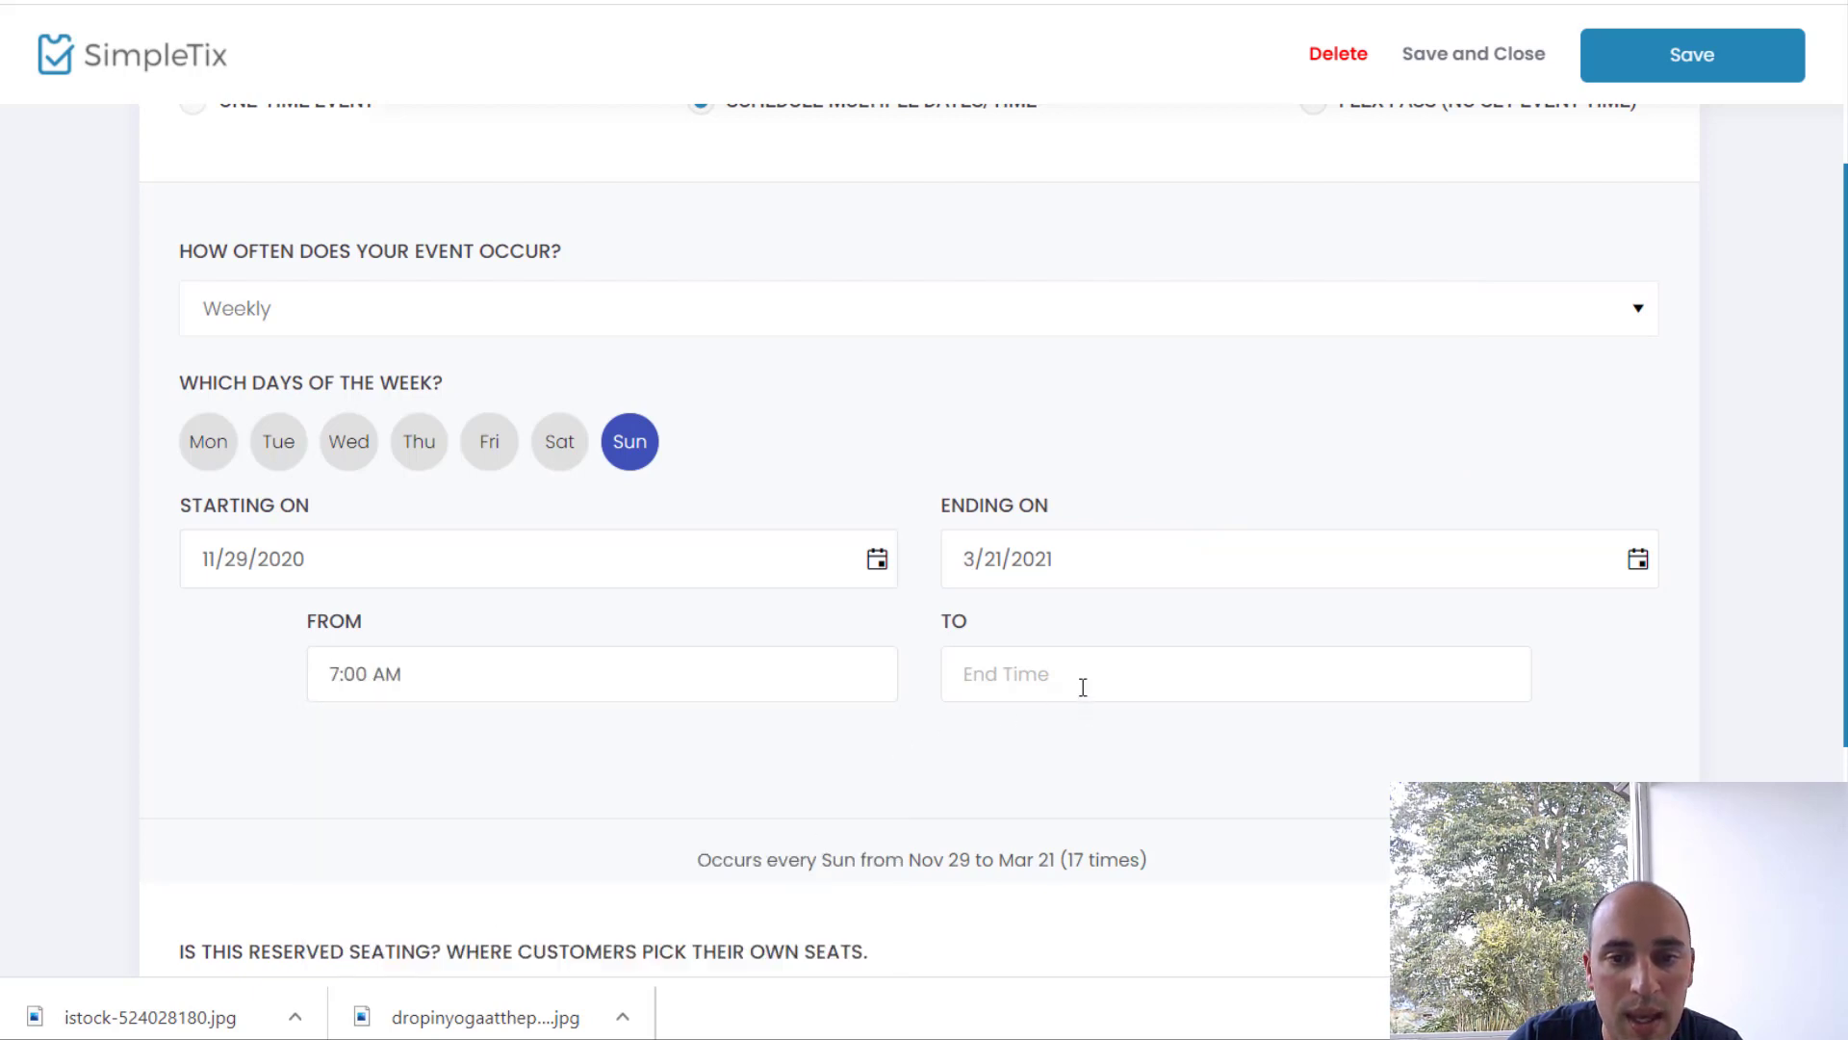
pyautogui.click(1081, 680)
pyautogui.write('9:00 AM')
pyautogui.scroll(-2, 1046, 823)
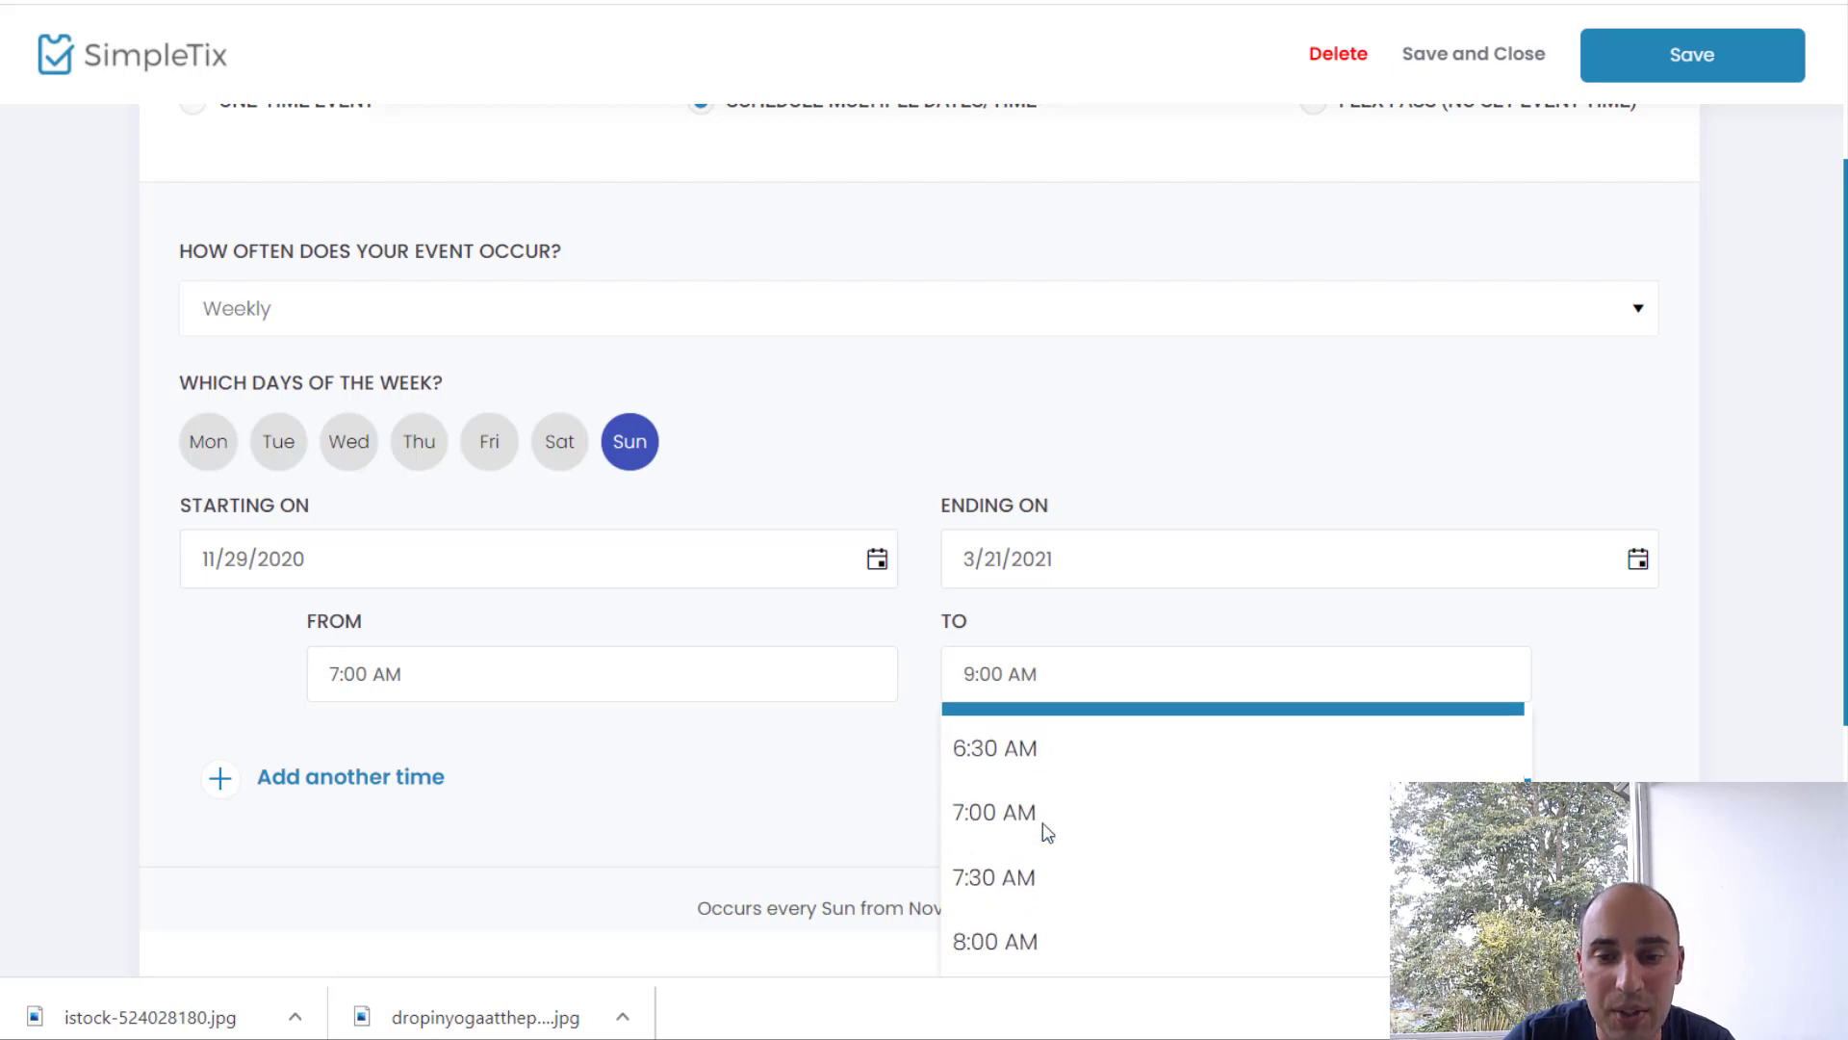
pyautogui.click(1037, 912)
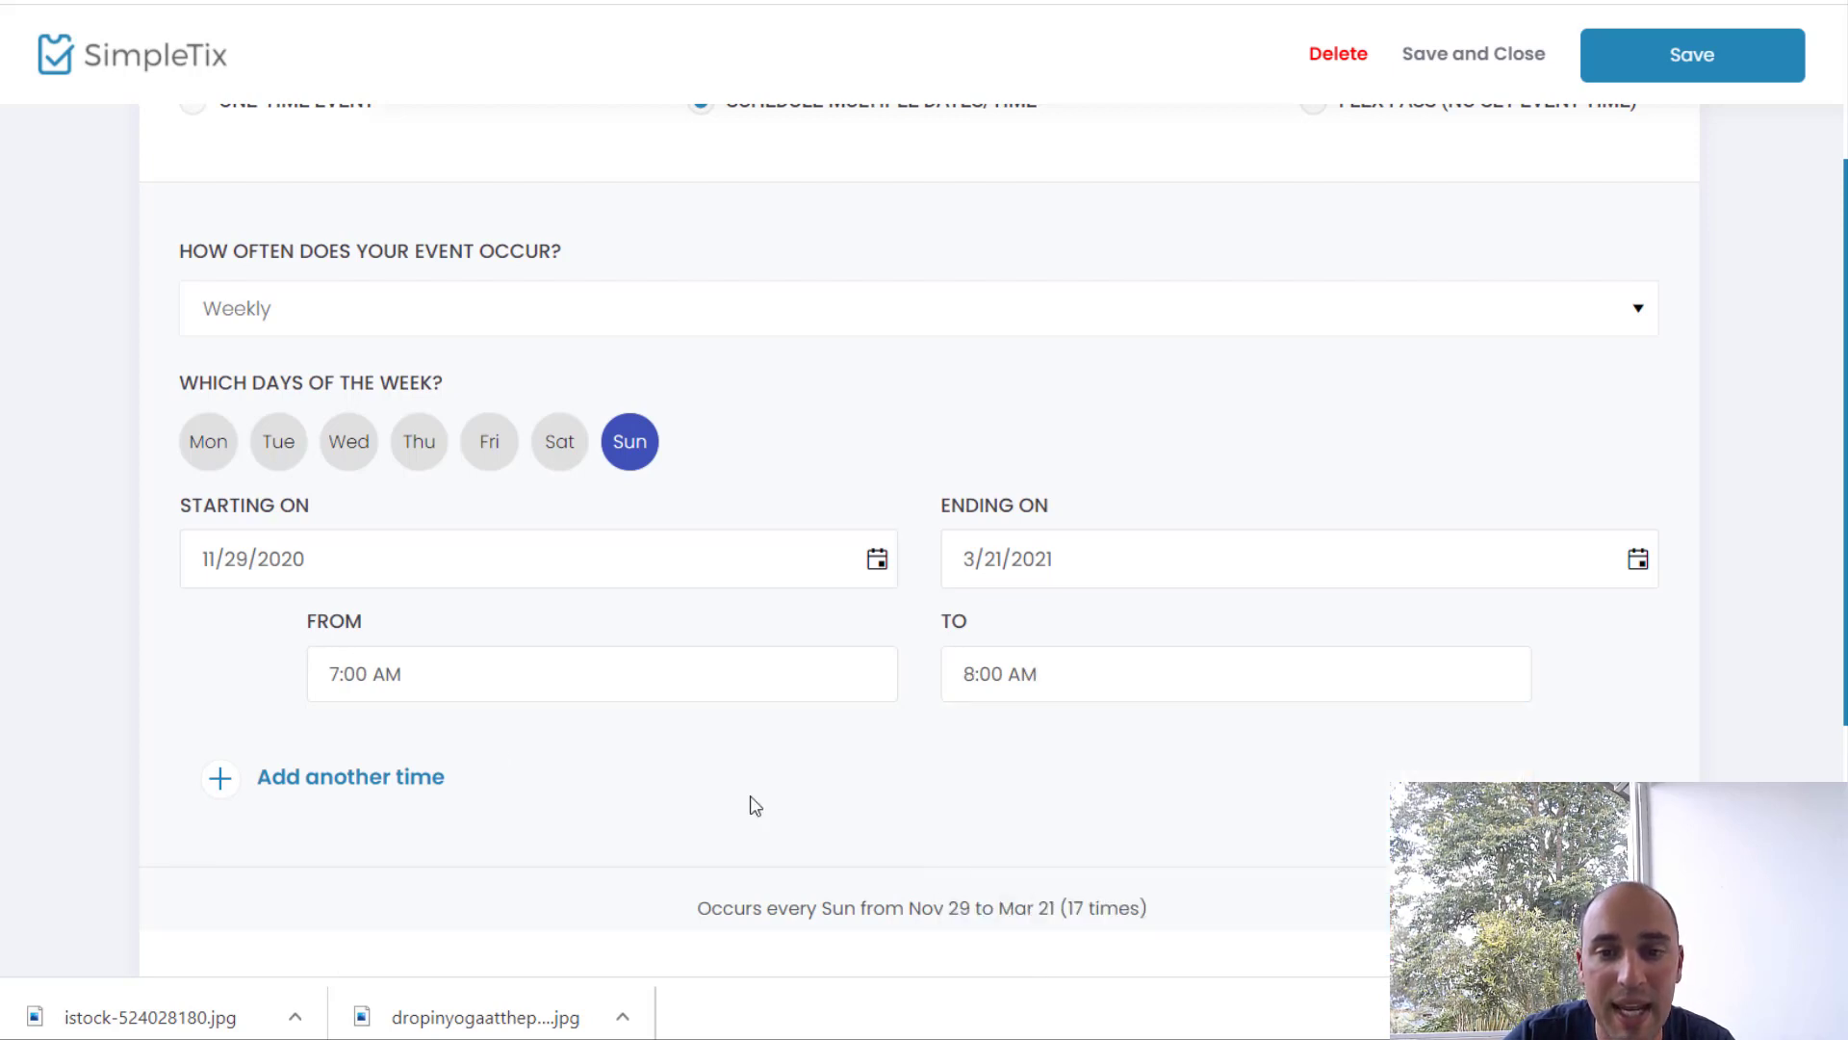
# Step: Add a second session running from 8:30 to 9:30 AM
pyautogui.click(394, 785)
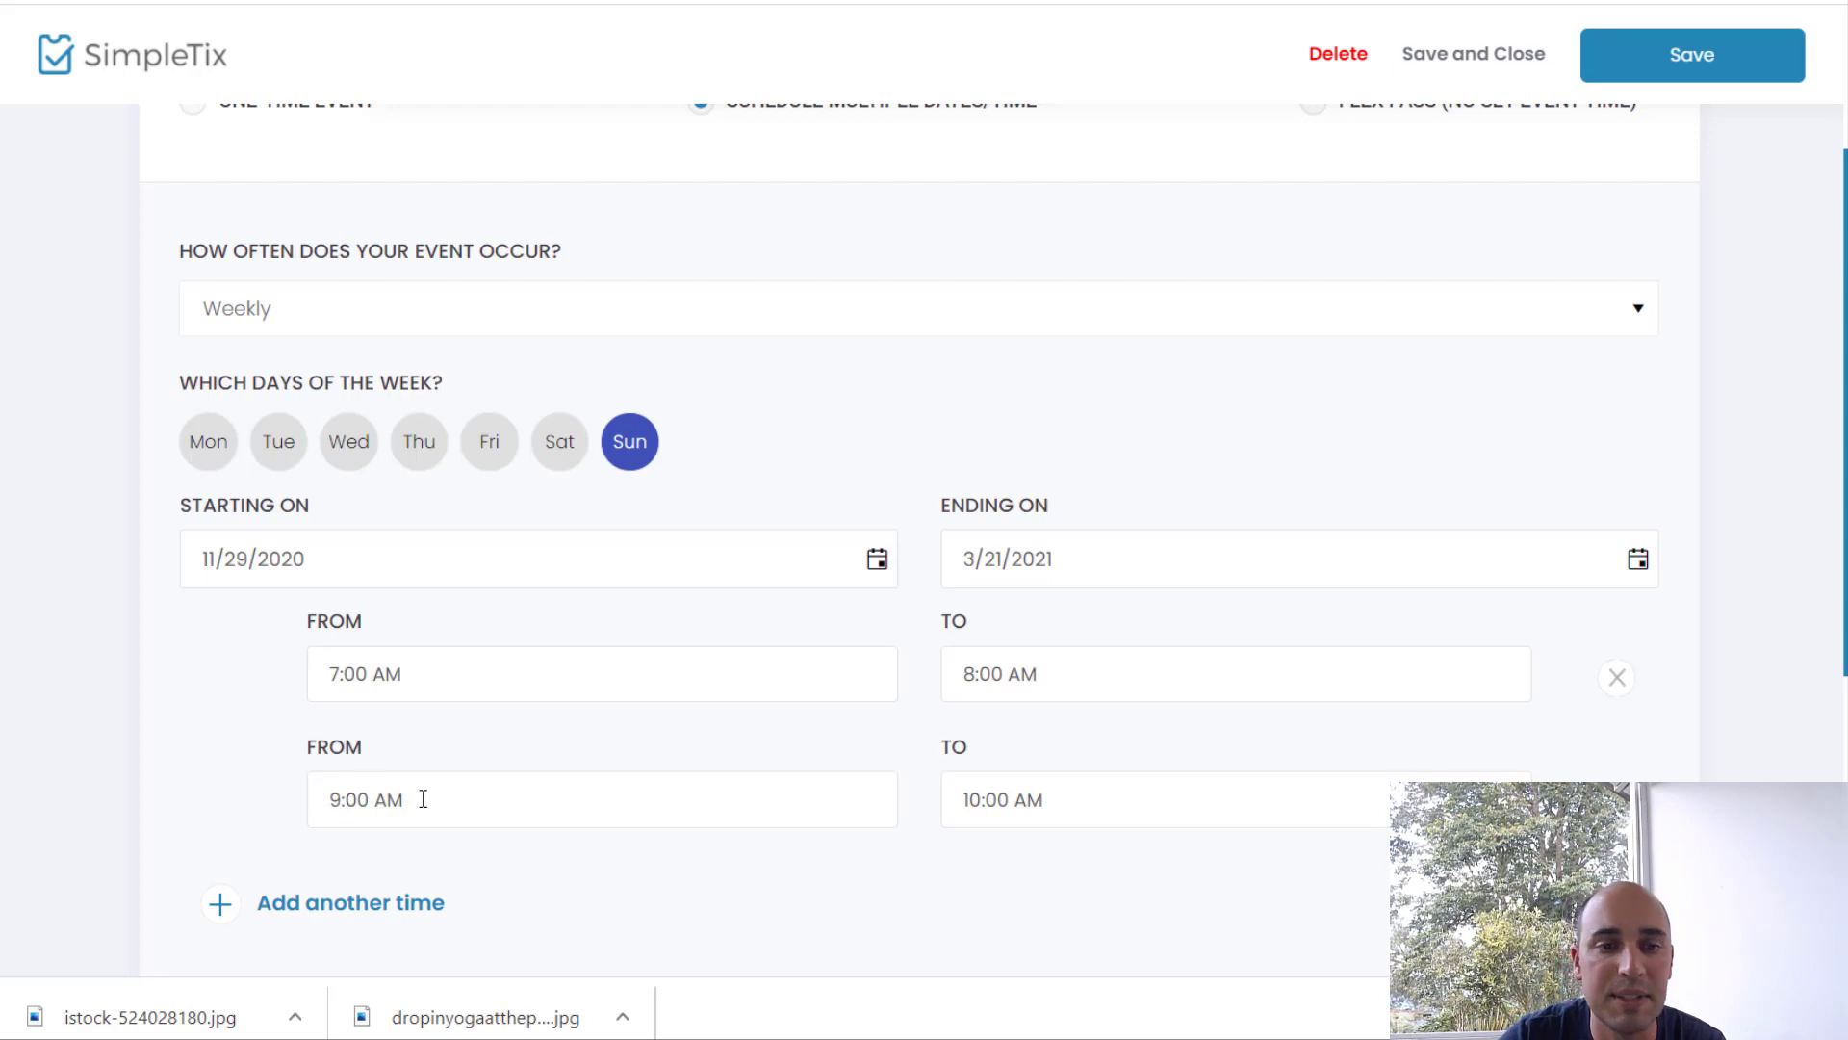
pyautogui.click(422, 799)
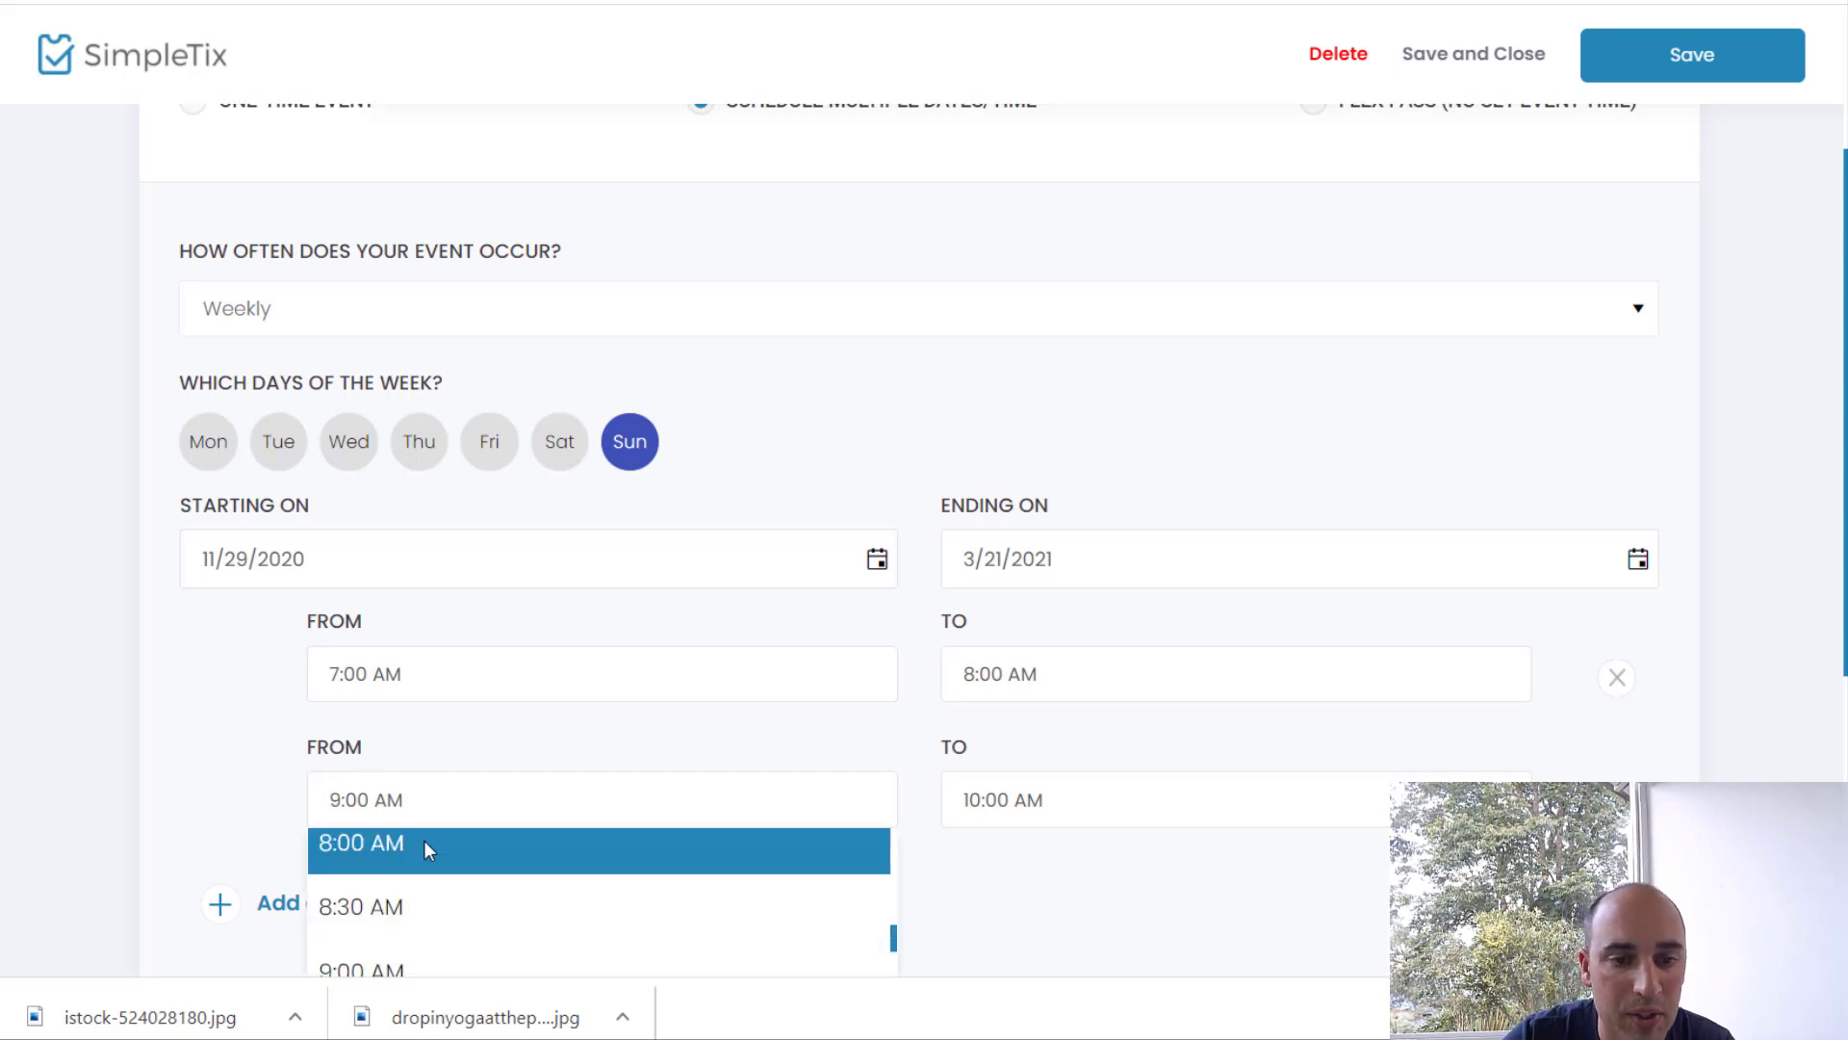
pyautogui.click(426, 902)
pyautogui.click(1055, 795)
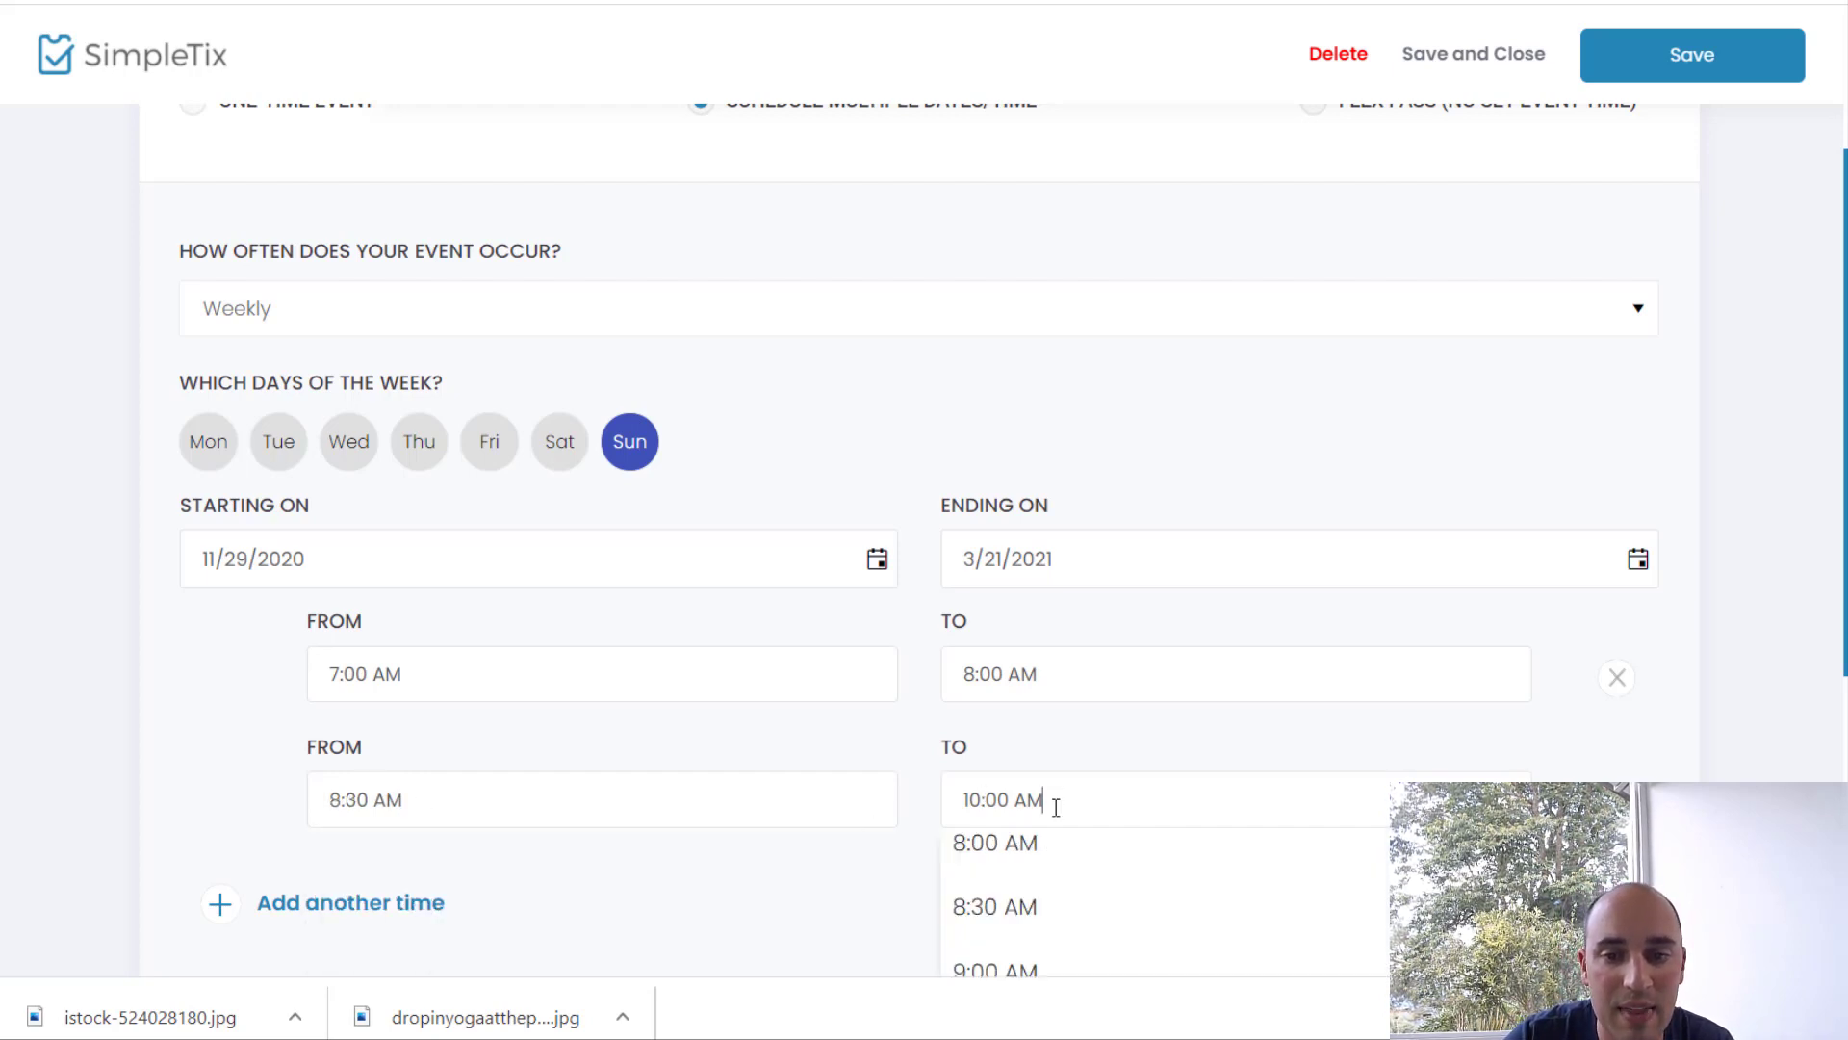
pyautogui.scroll(-1, 1033, 938)
pyautogui.click(1032, 919)
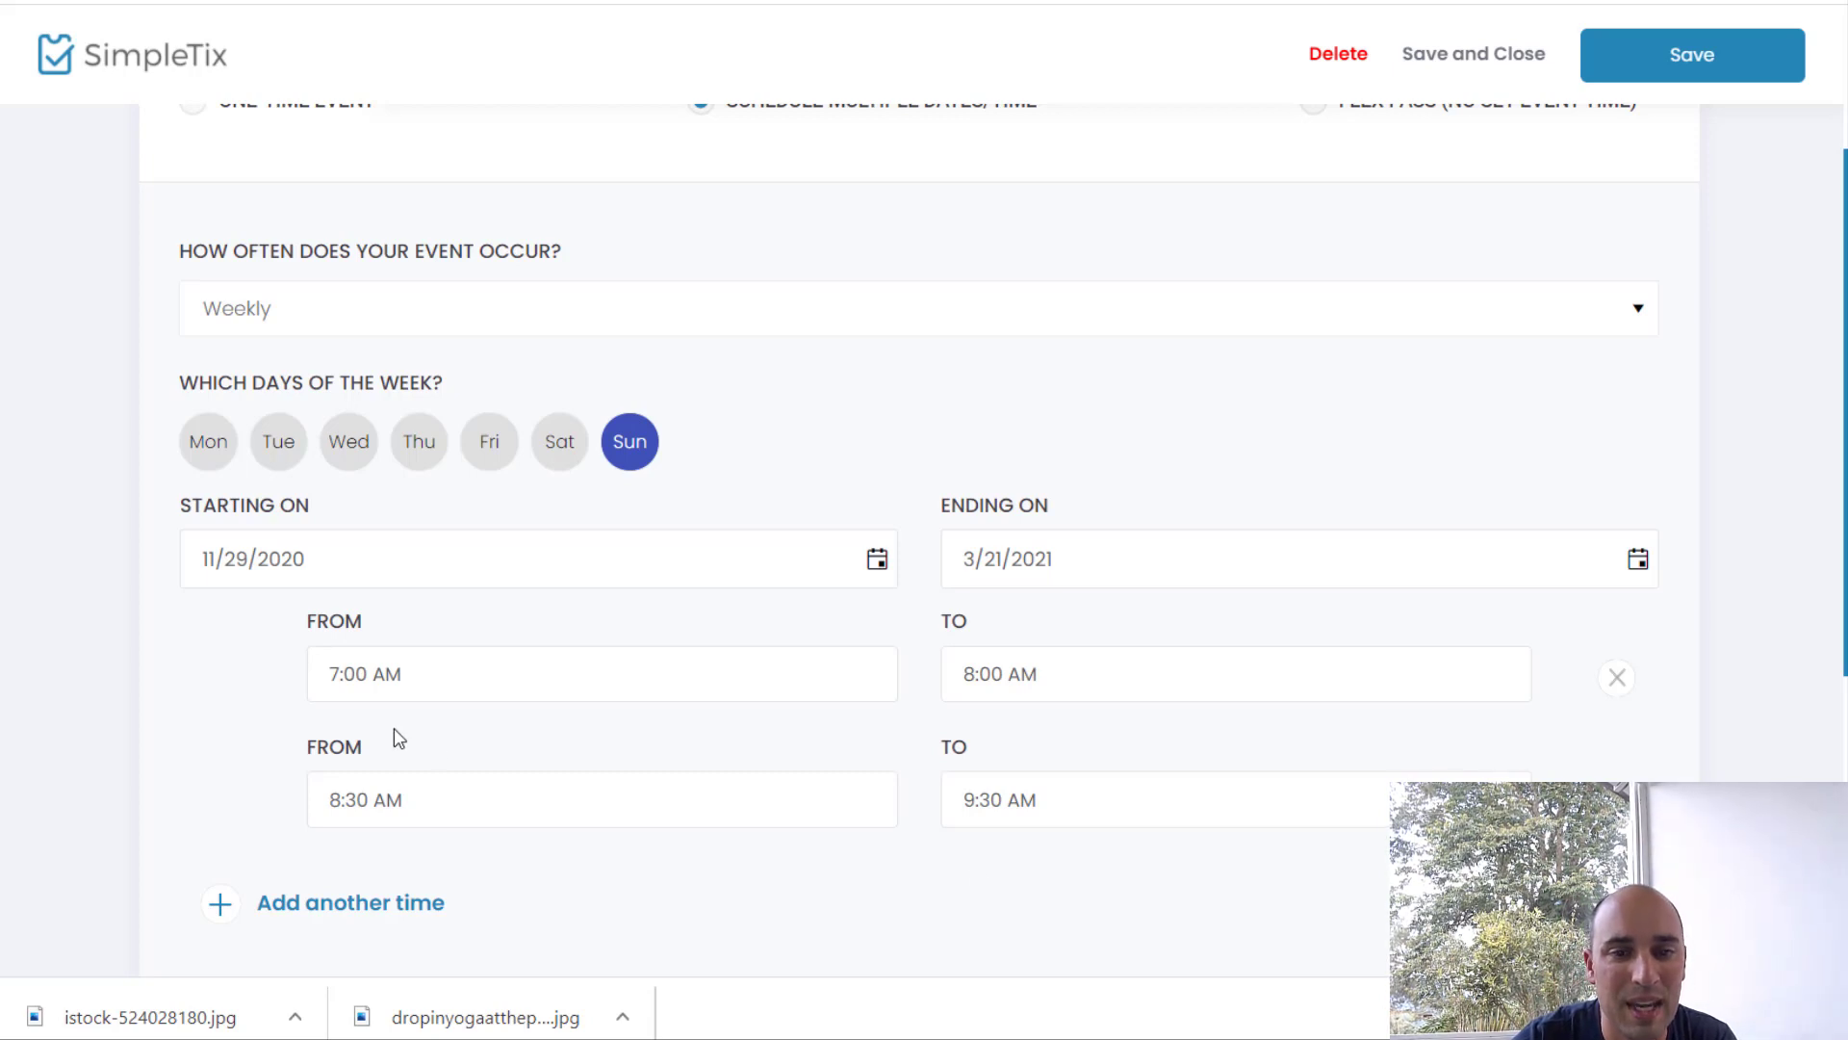
pyautogui.scroll(-1, 394, 738)
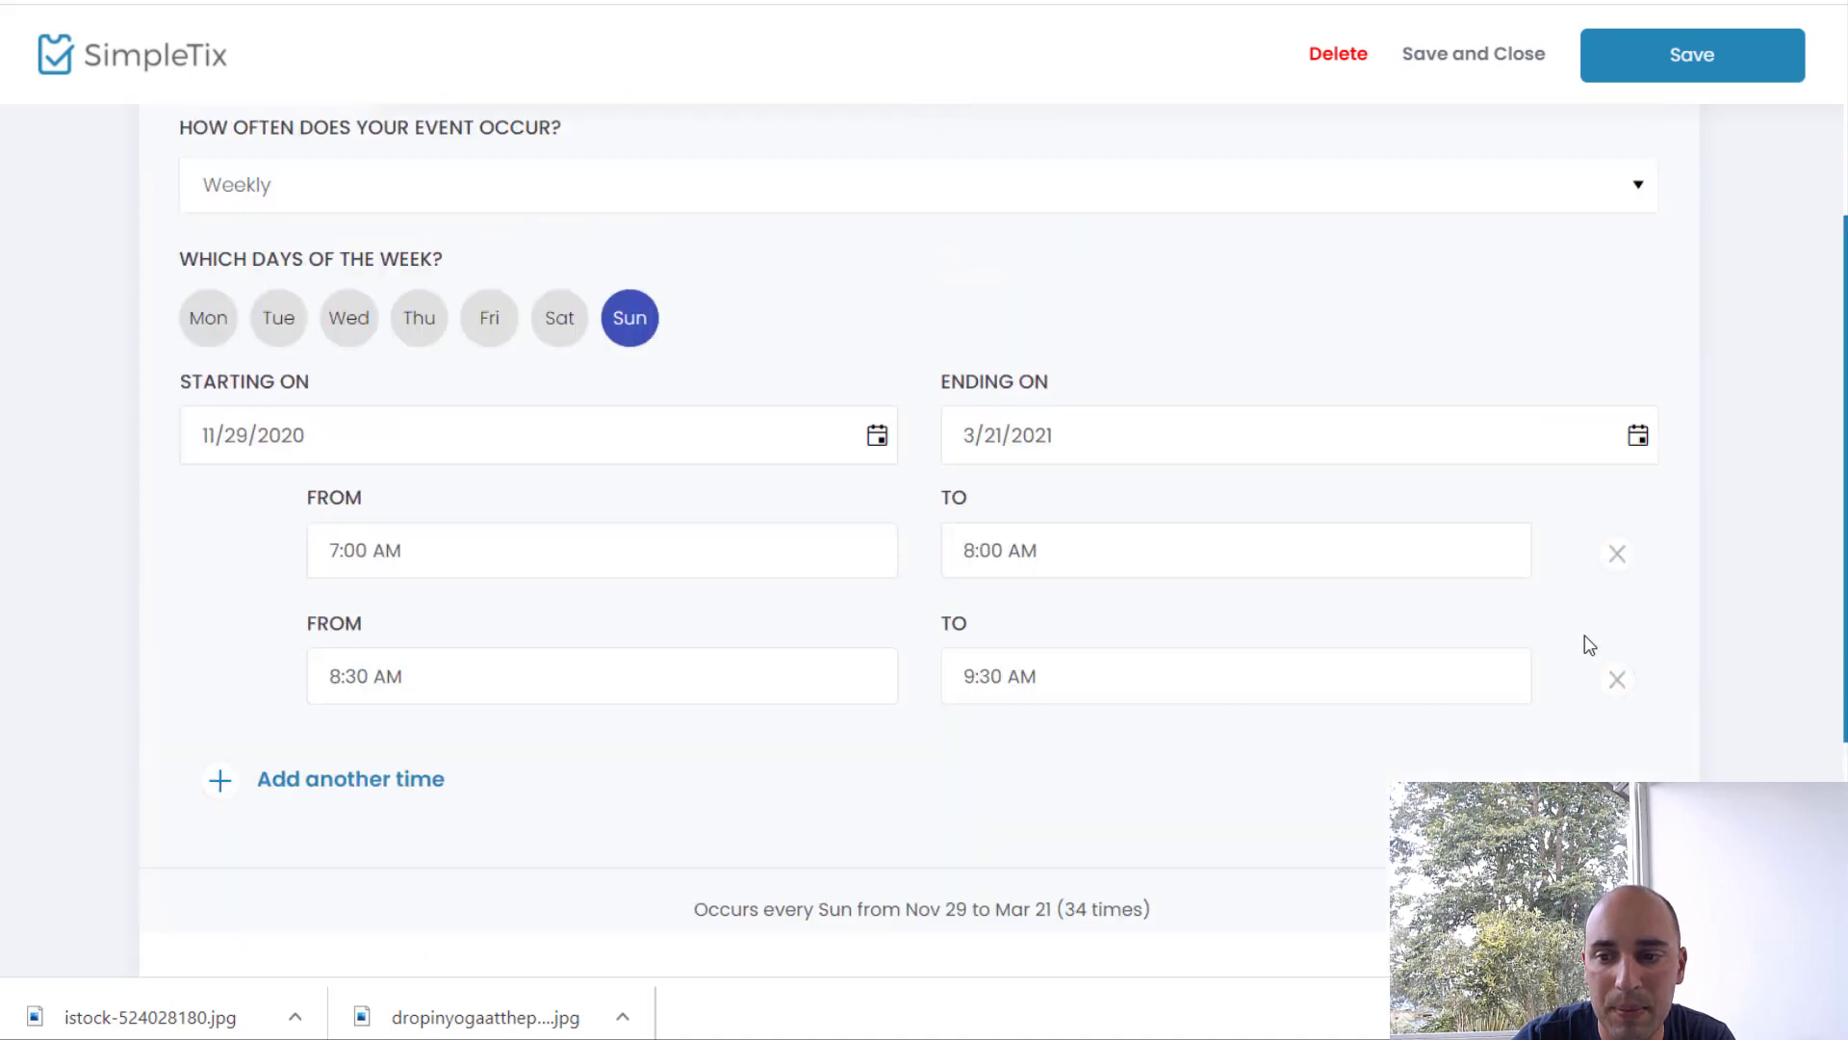
pyautogui.scroll(-1, 1584, 639)
pyautogui.scroll(-2, 1536, 758)
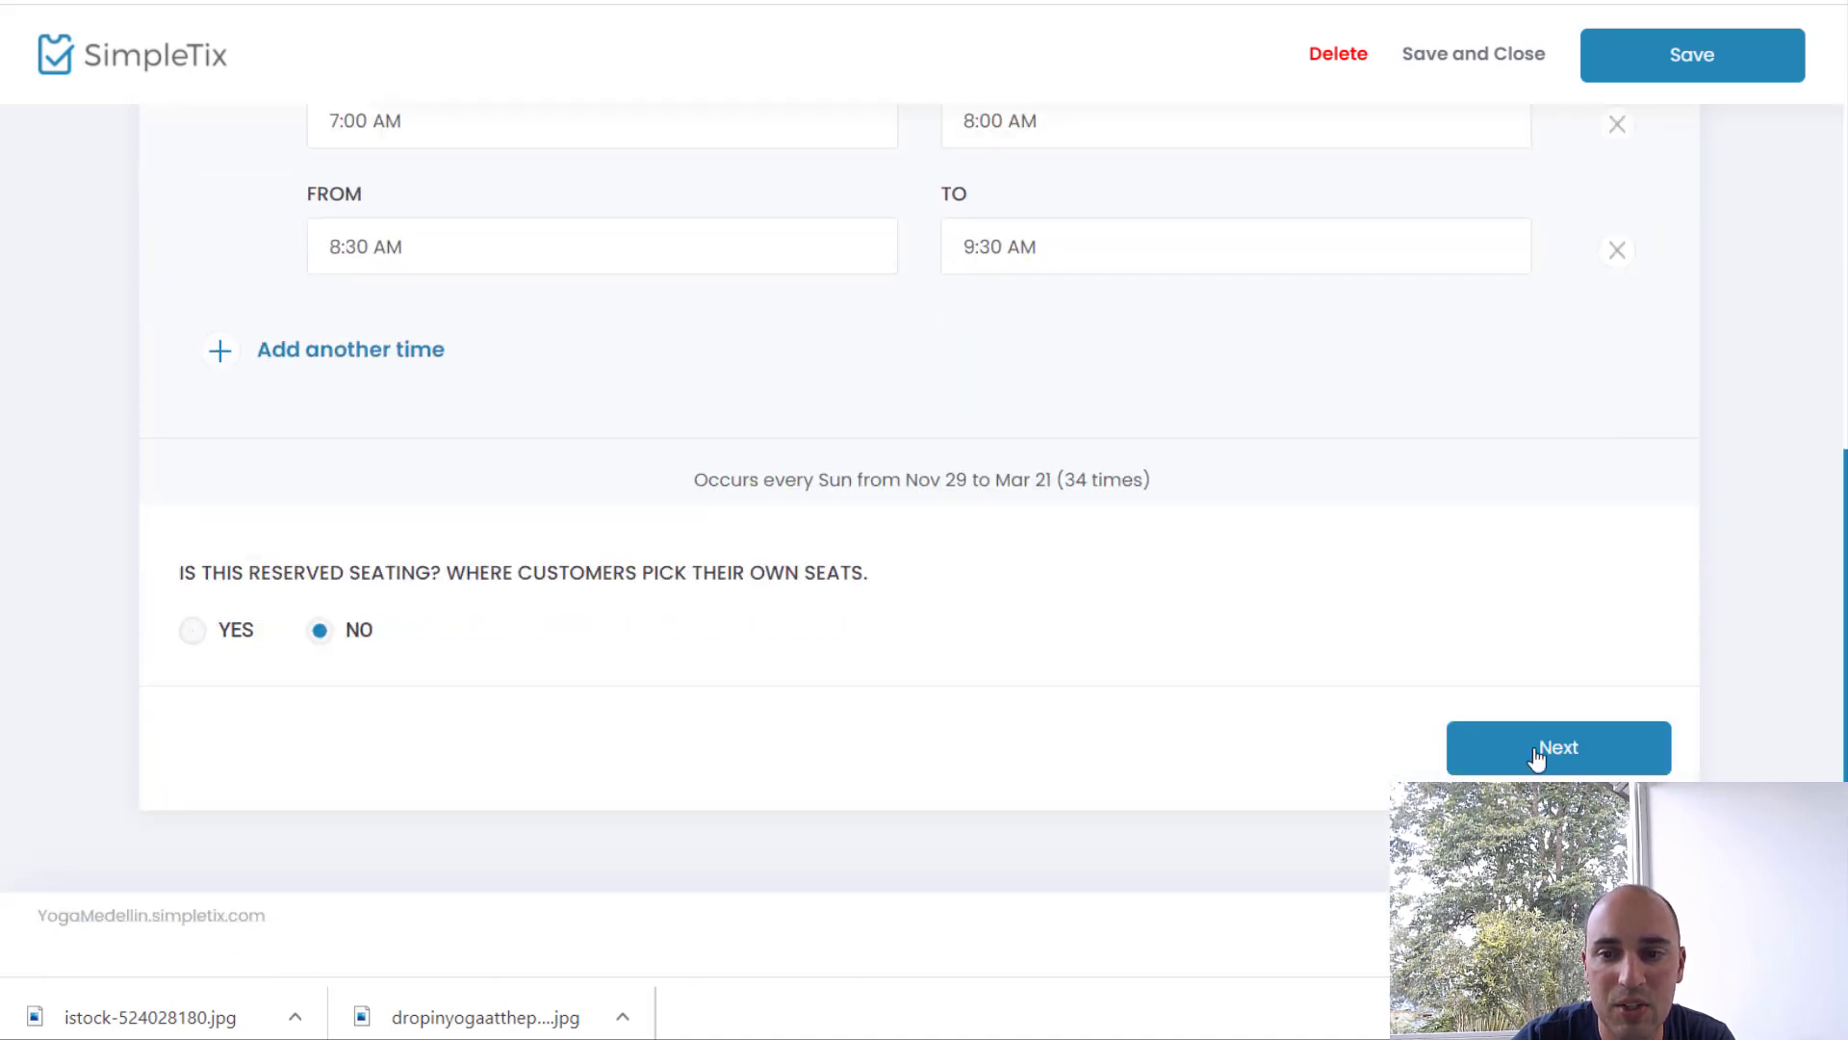
# Step: Change the end date to 2/21/2021 to satisfy the three-month limit, then continue
pyautogui.click(1536, 758)
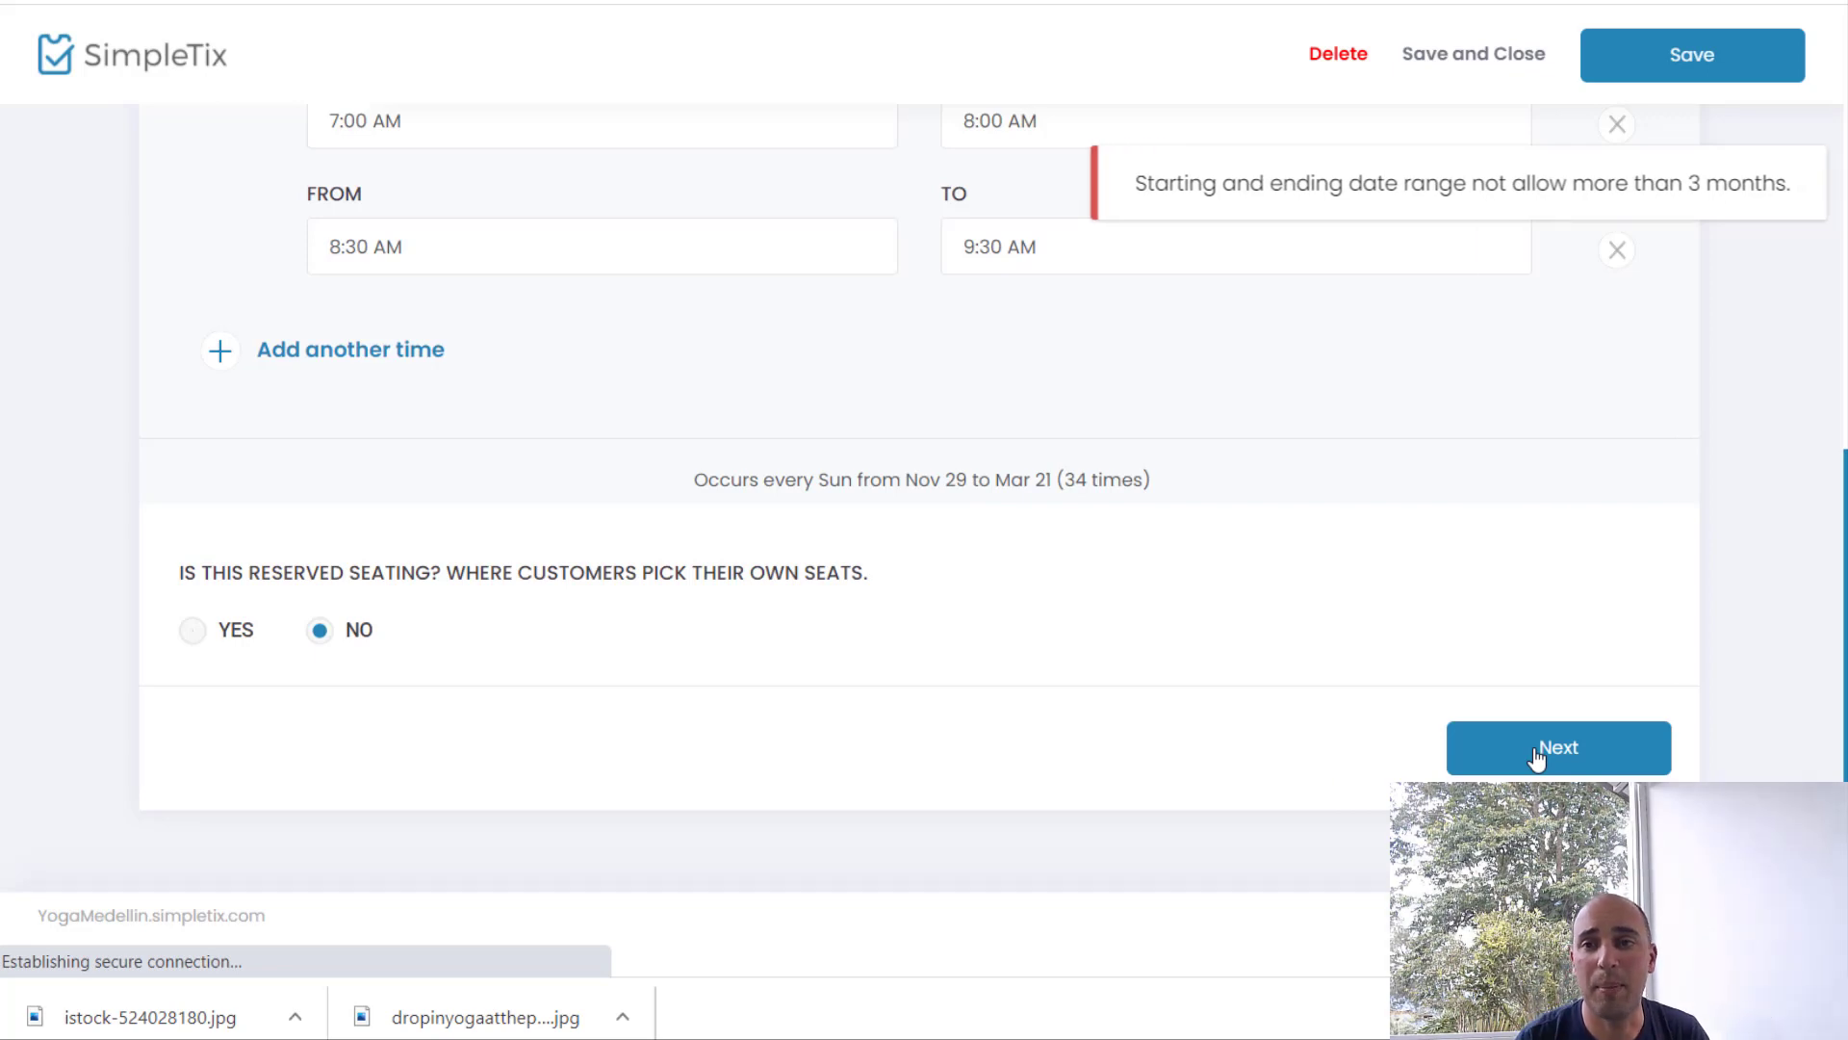
pyautogui.scroll(3, 1521, 470)
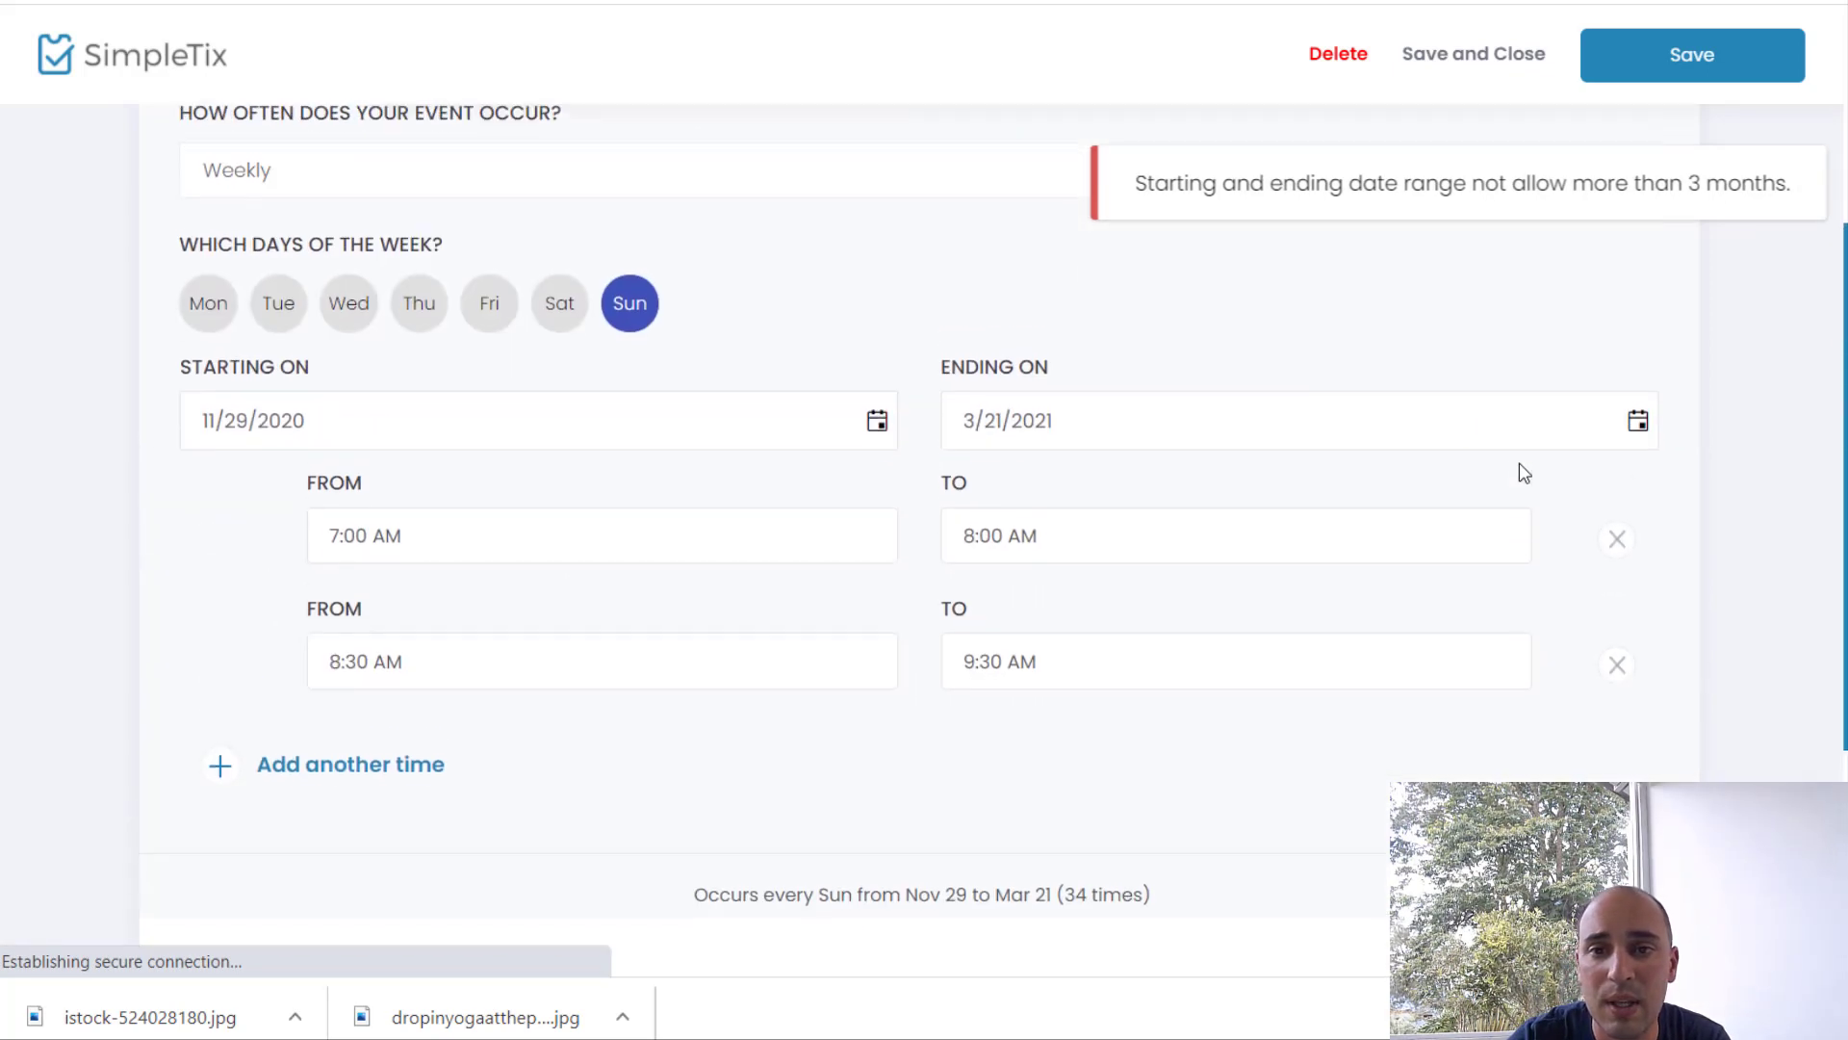
pyautogui.click(1133, 427)
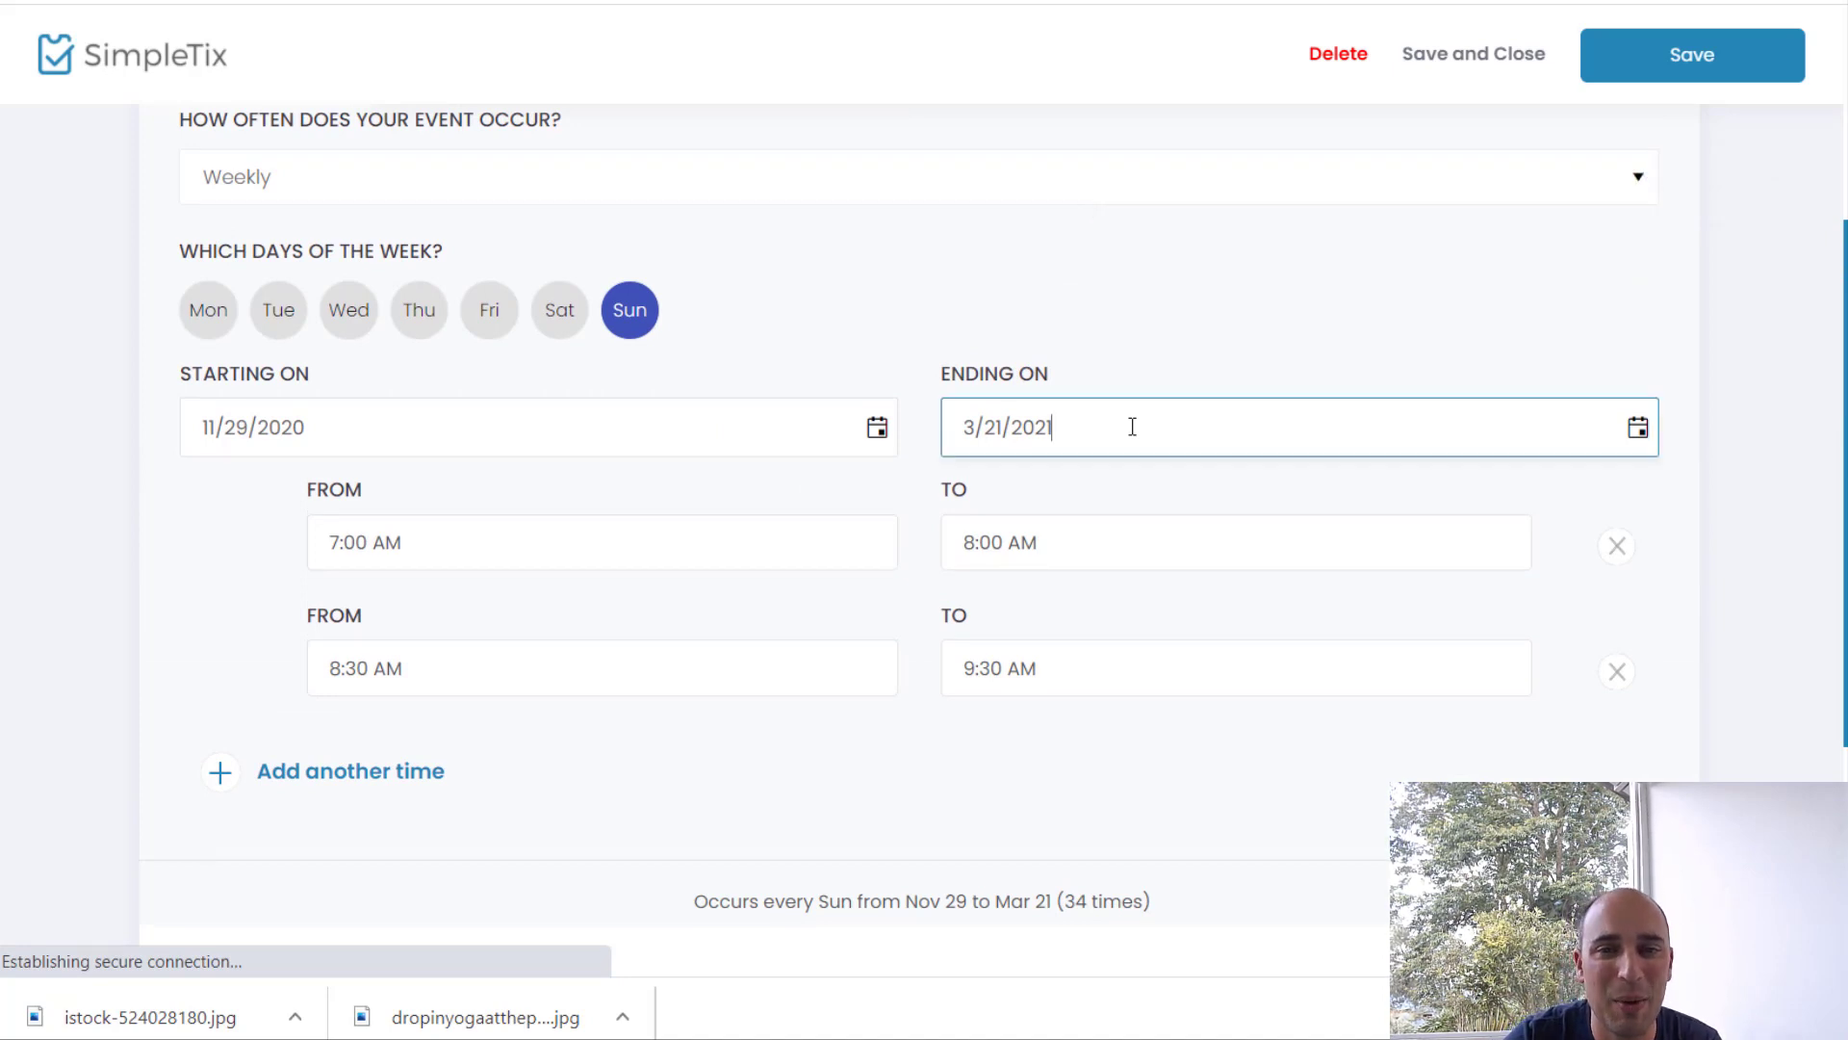
pyautogui.click(972, 426)
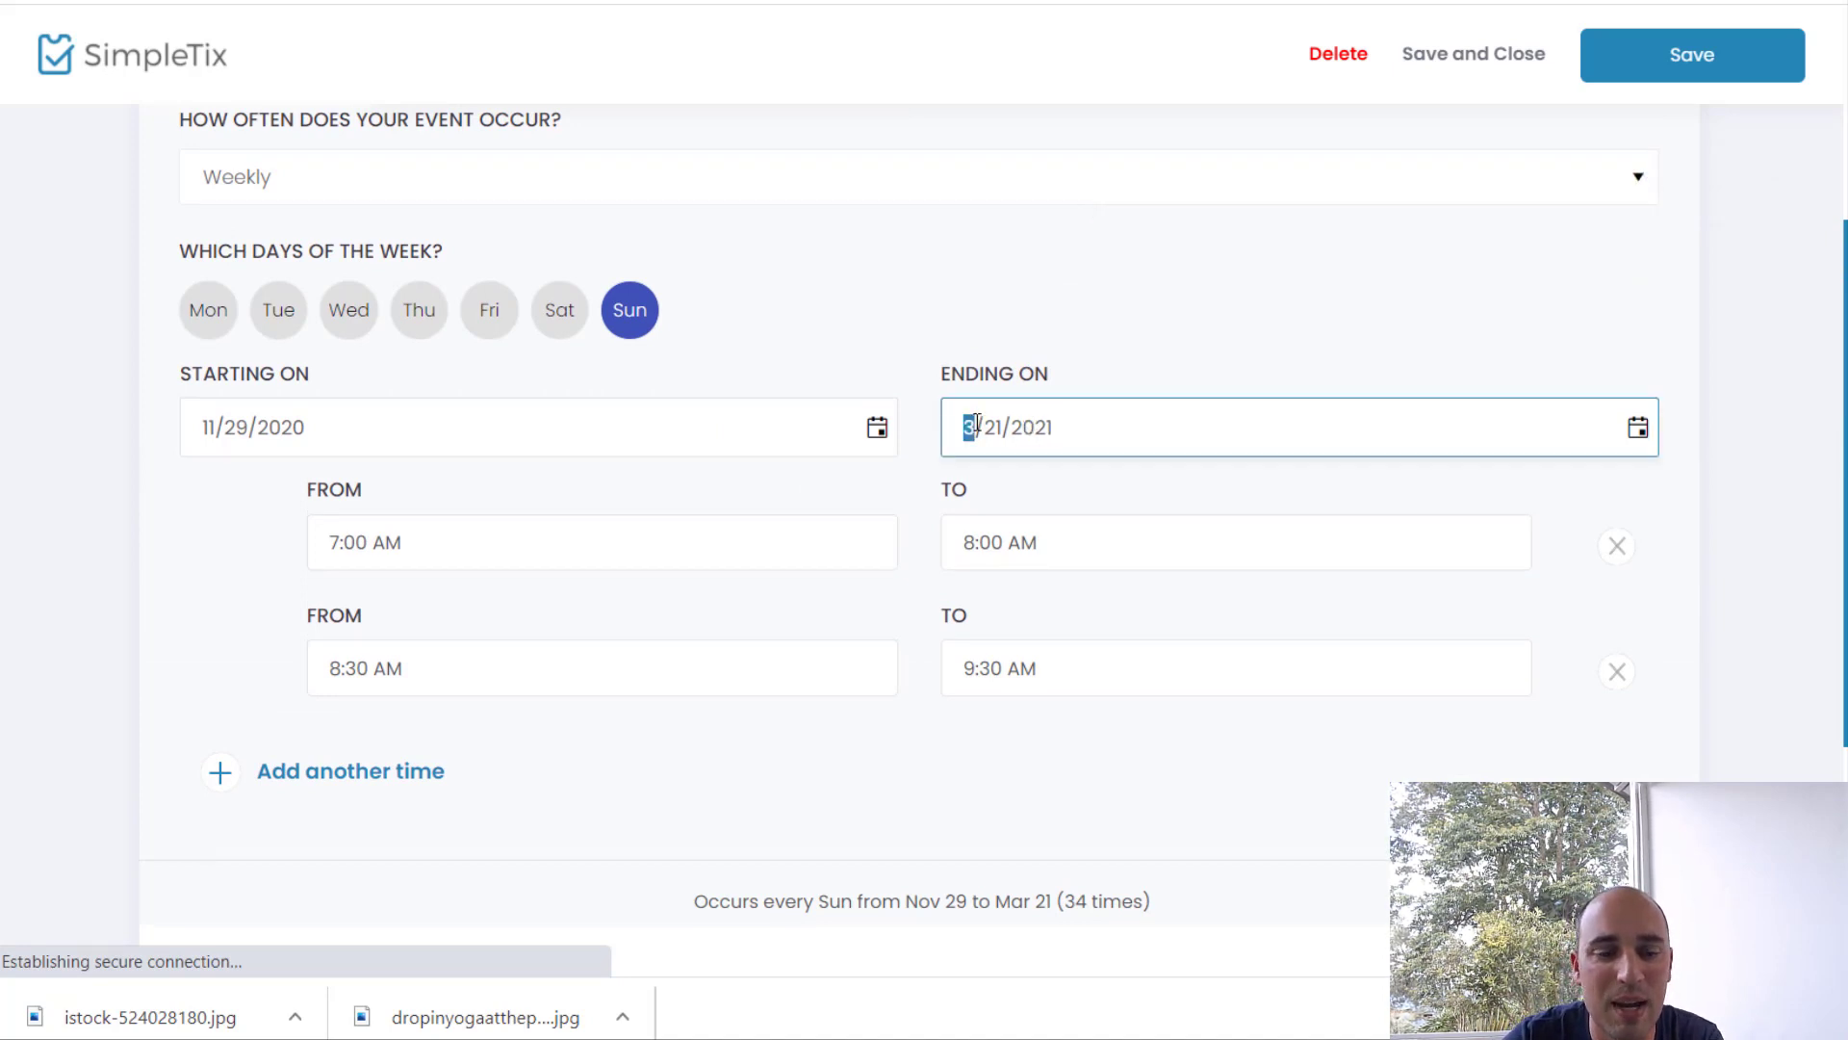
pyautogui.write('2')
pyautogui.click(1773, 540)
pyautogui.scroll(-4, 1541, 659)
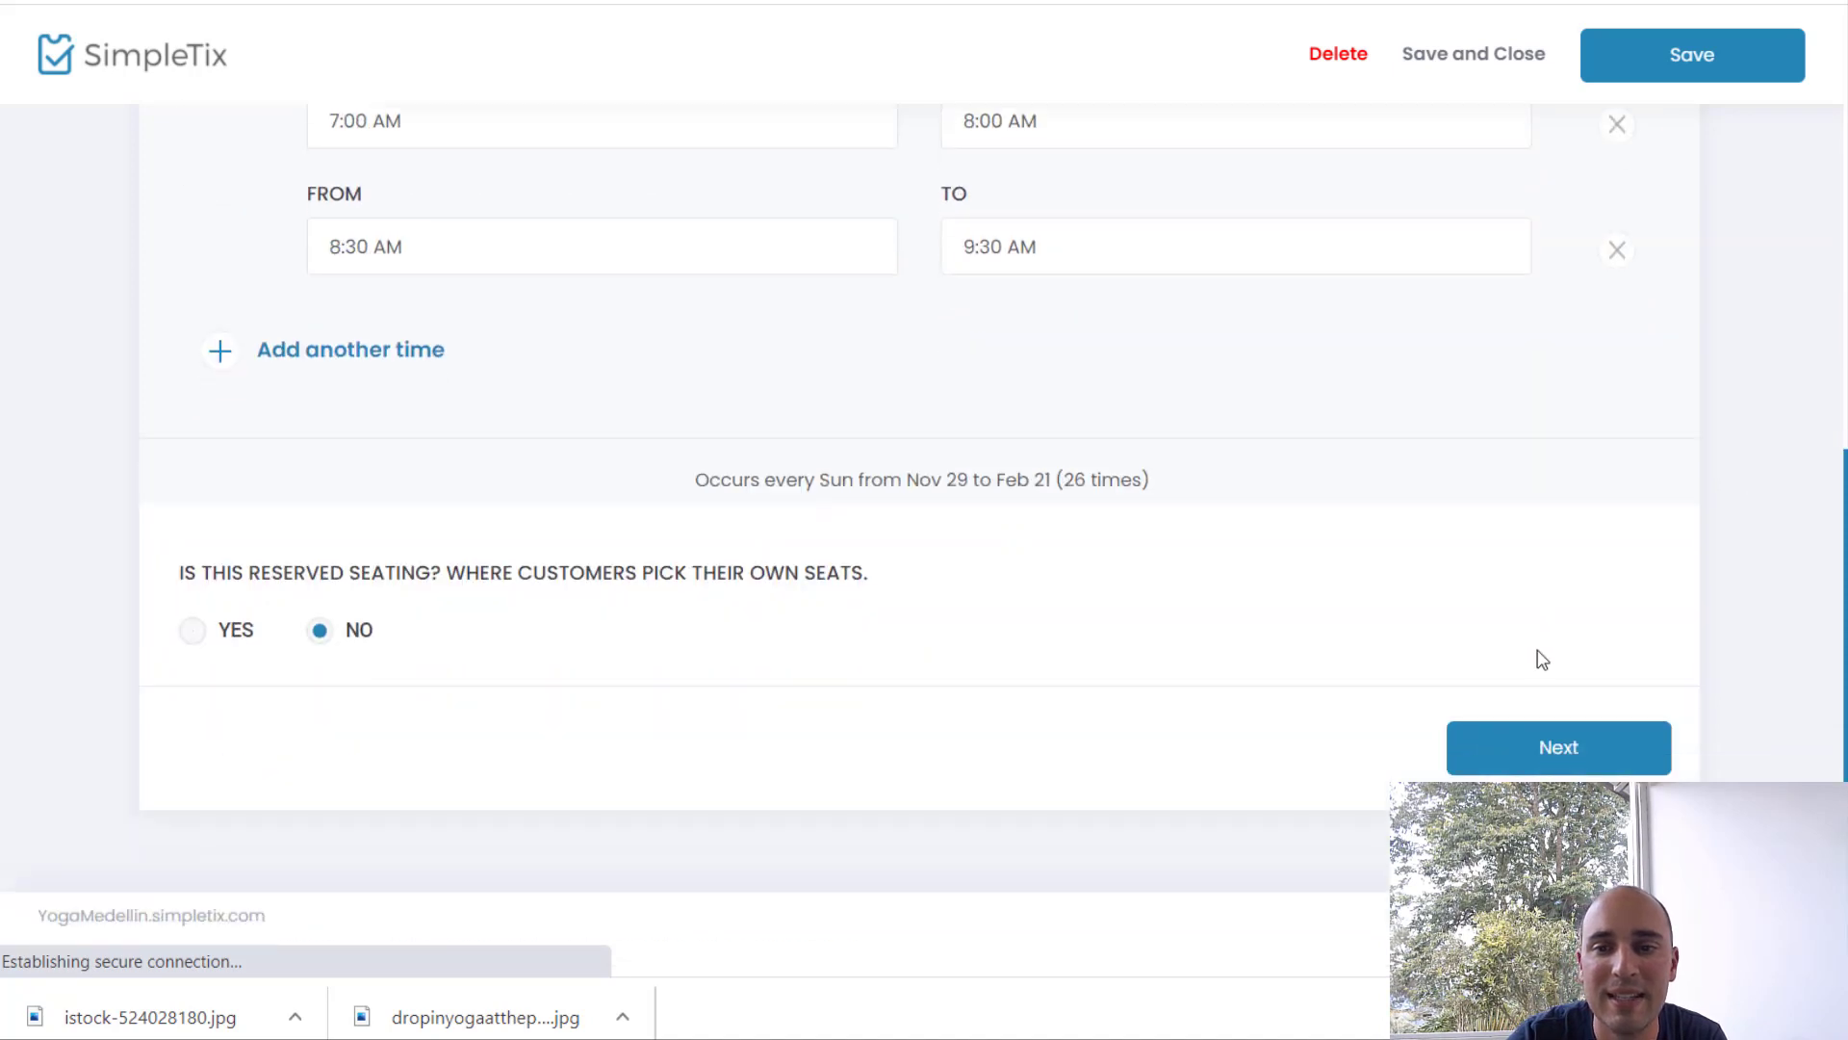
pyautogui.click(1550, 748)
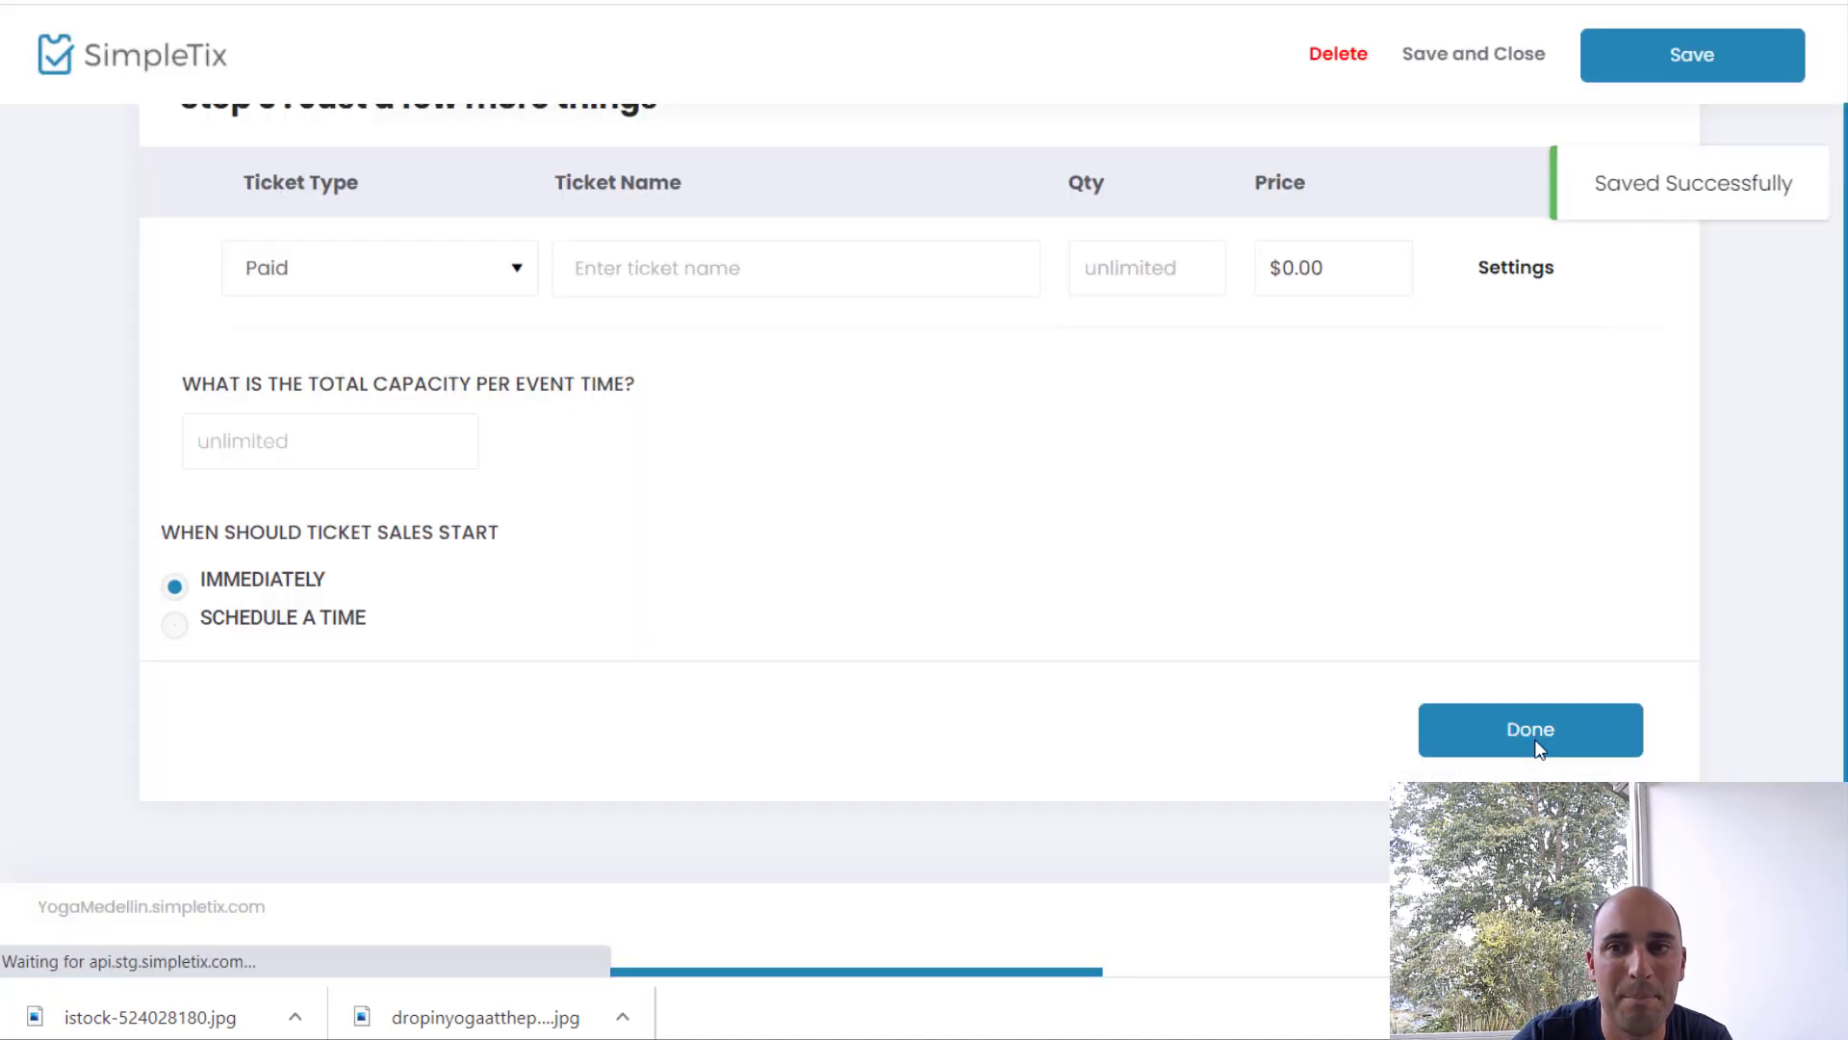
# Step: Name the first ticket Yoga Pass with unlimited quantity and total capacity 30 per event time
pyautogui.scroll(1, 941, 647)
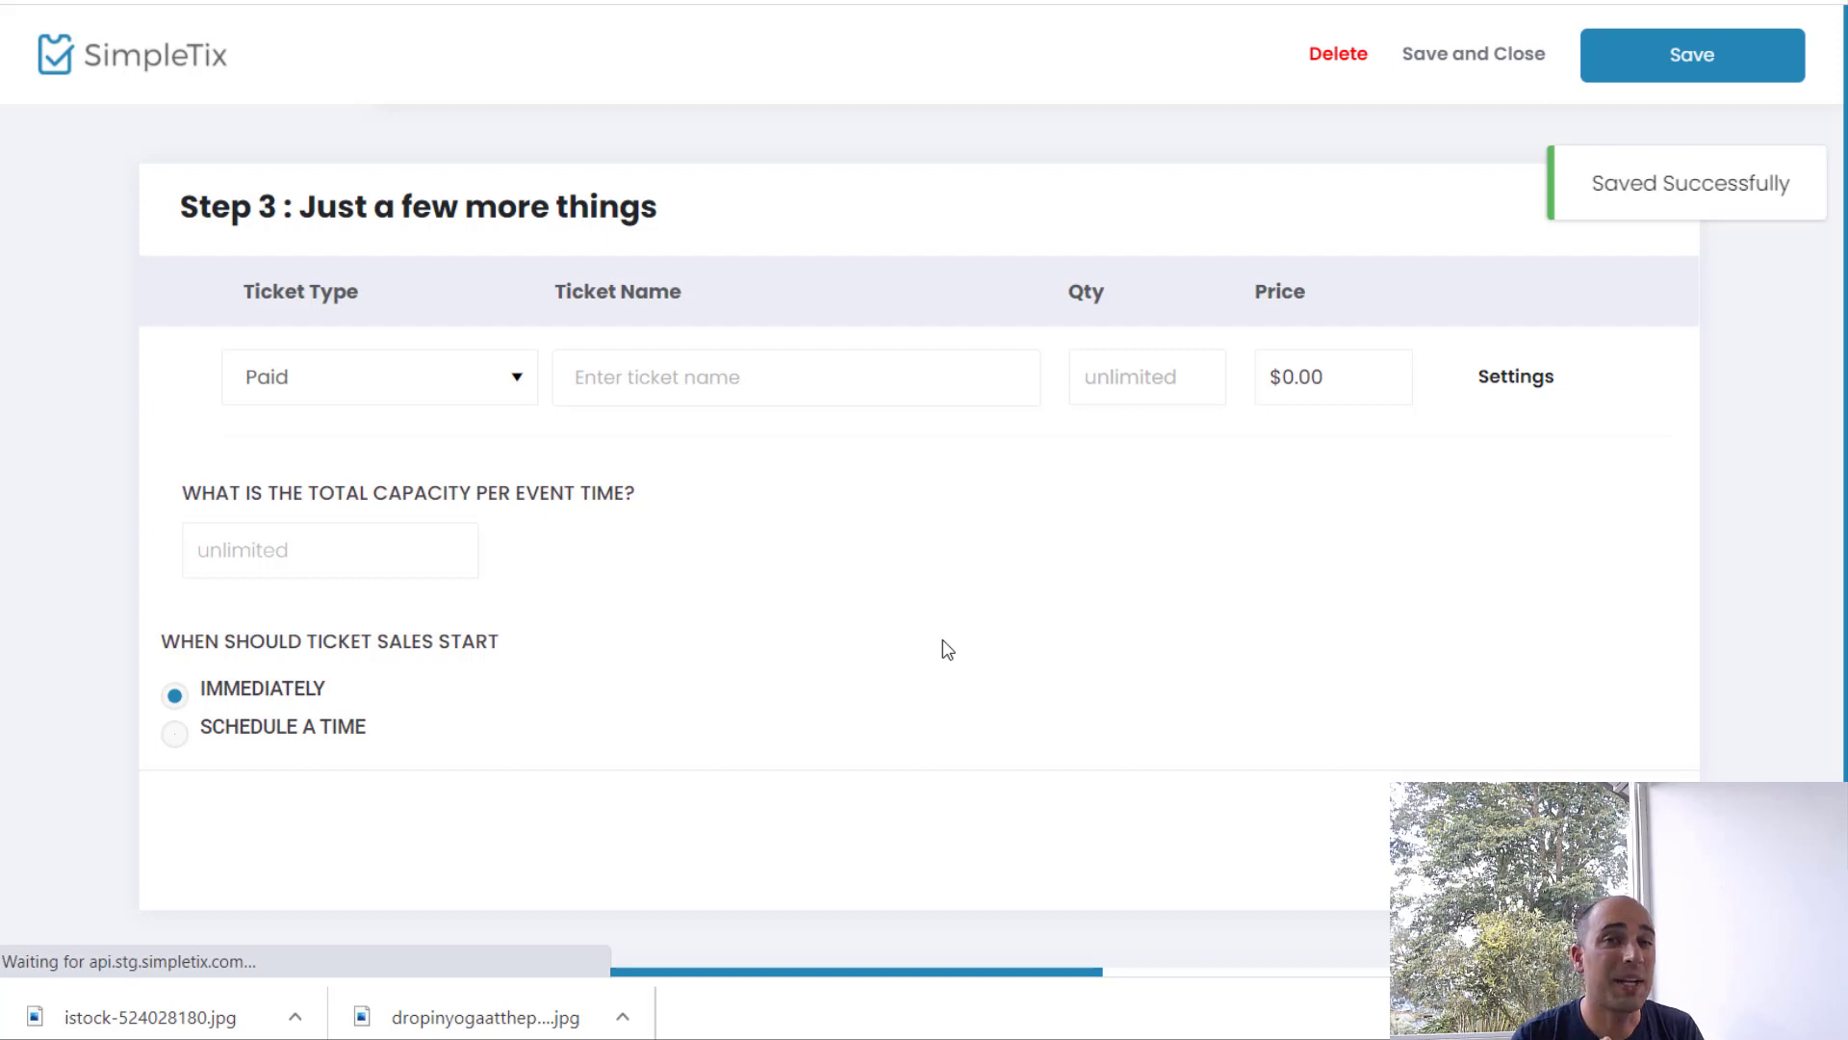
pyautogui.click(690, 378)
pyautogui.write('Yog')
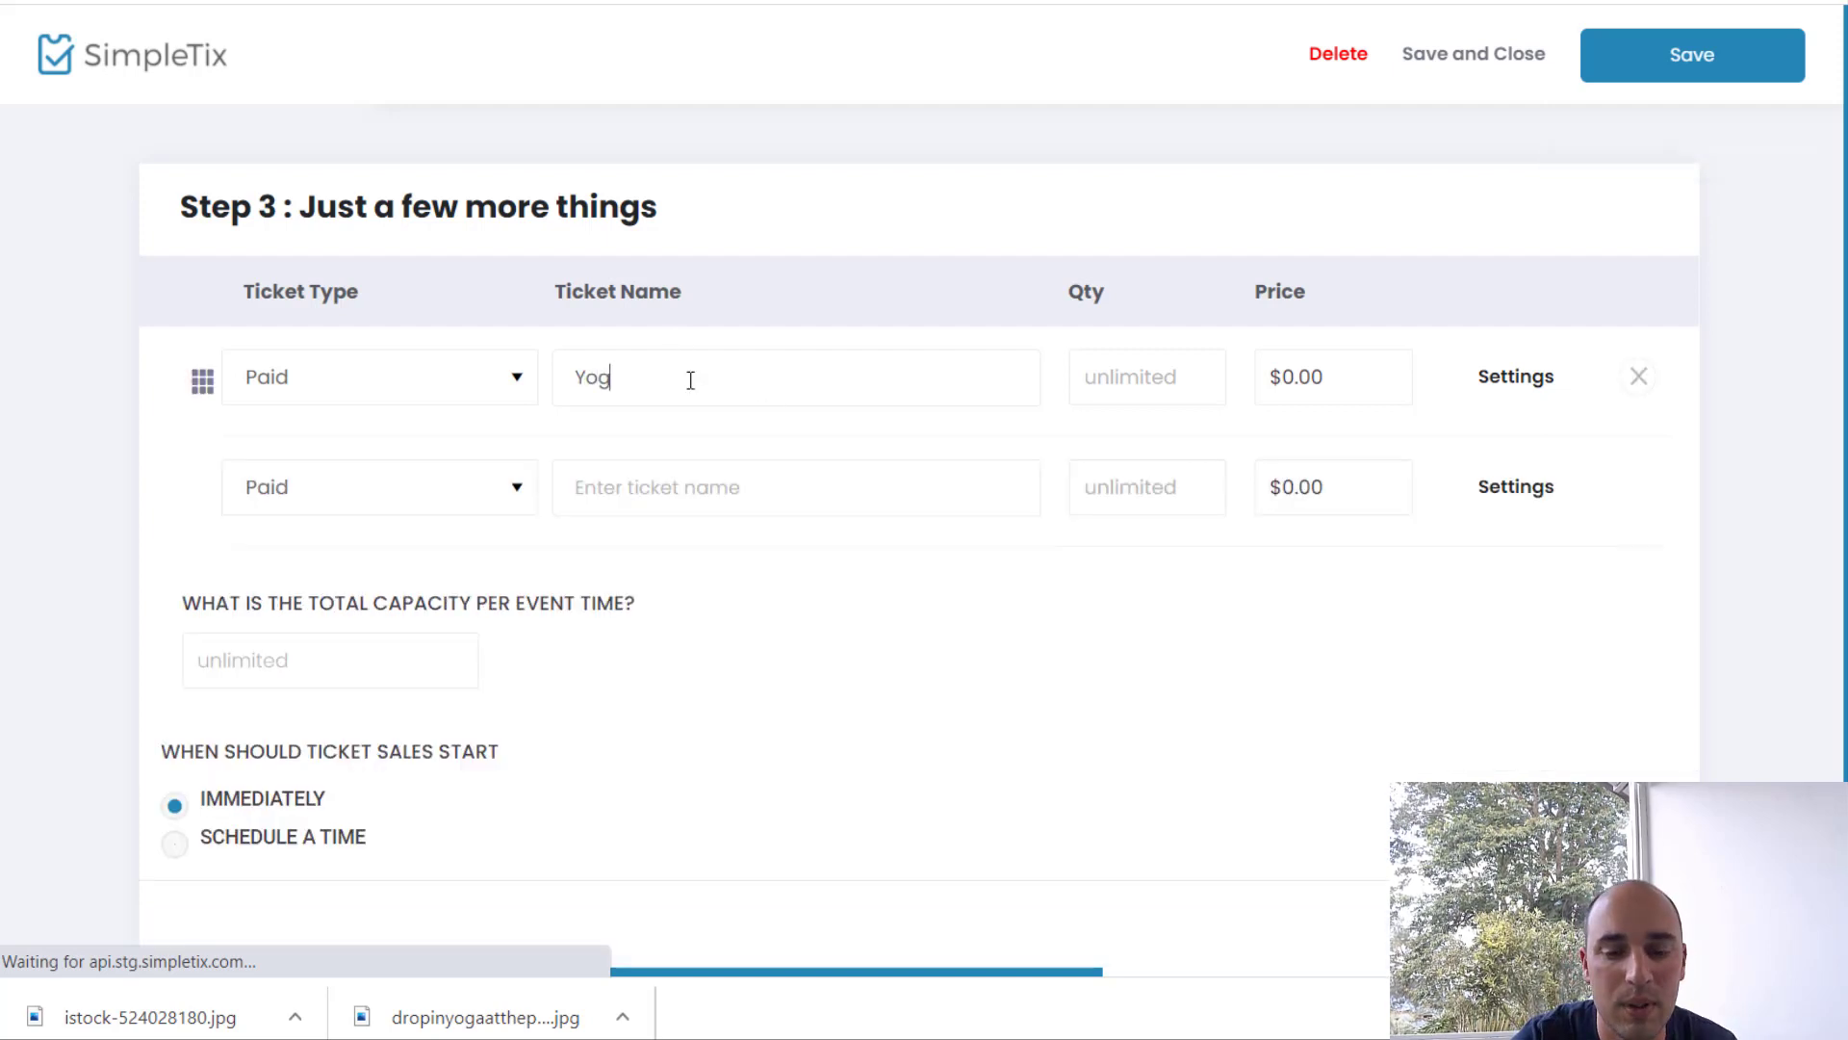
pyautogui.write('a Pass')
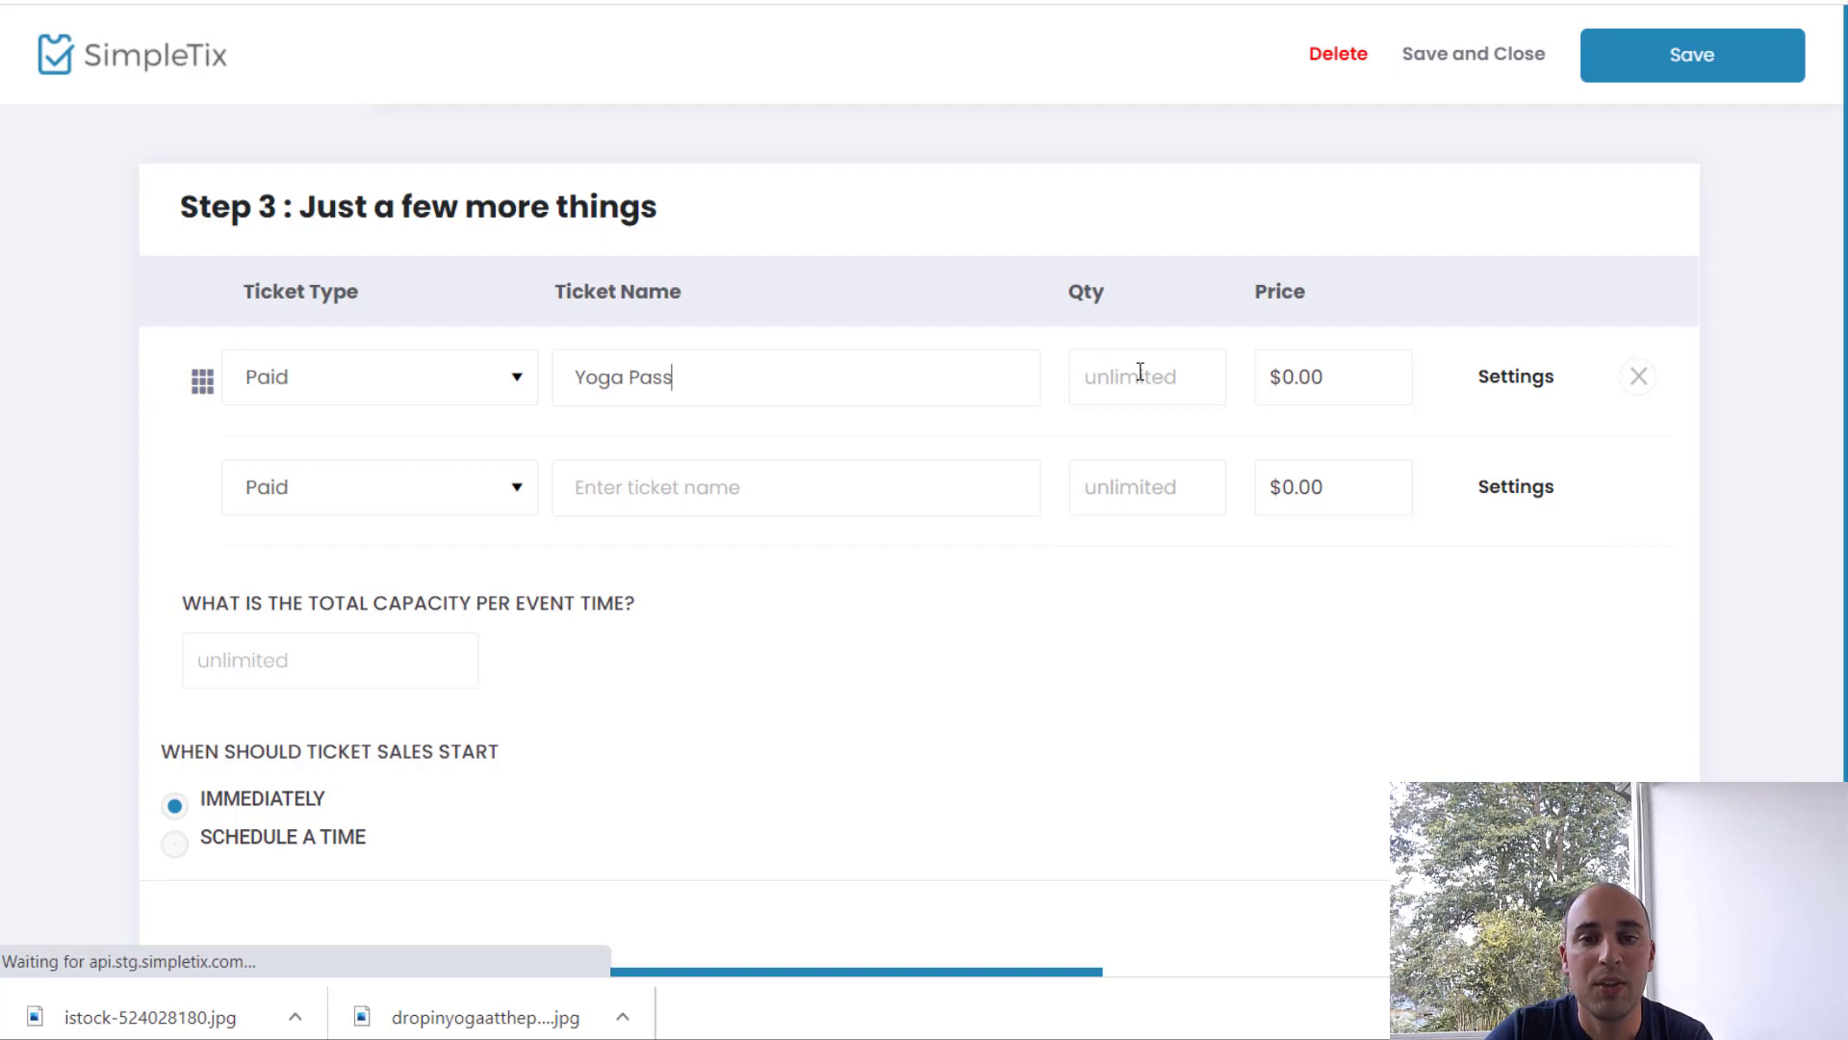
pyautogui.click(1140, 372)
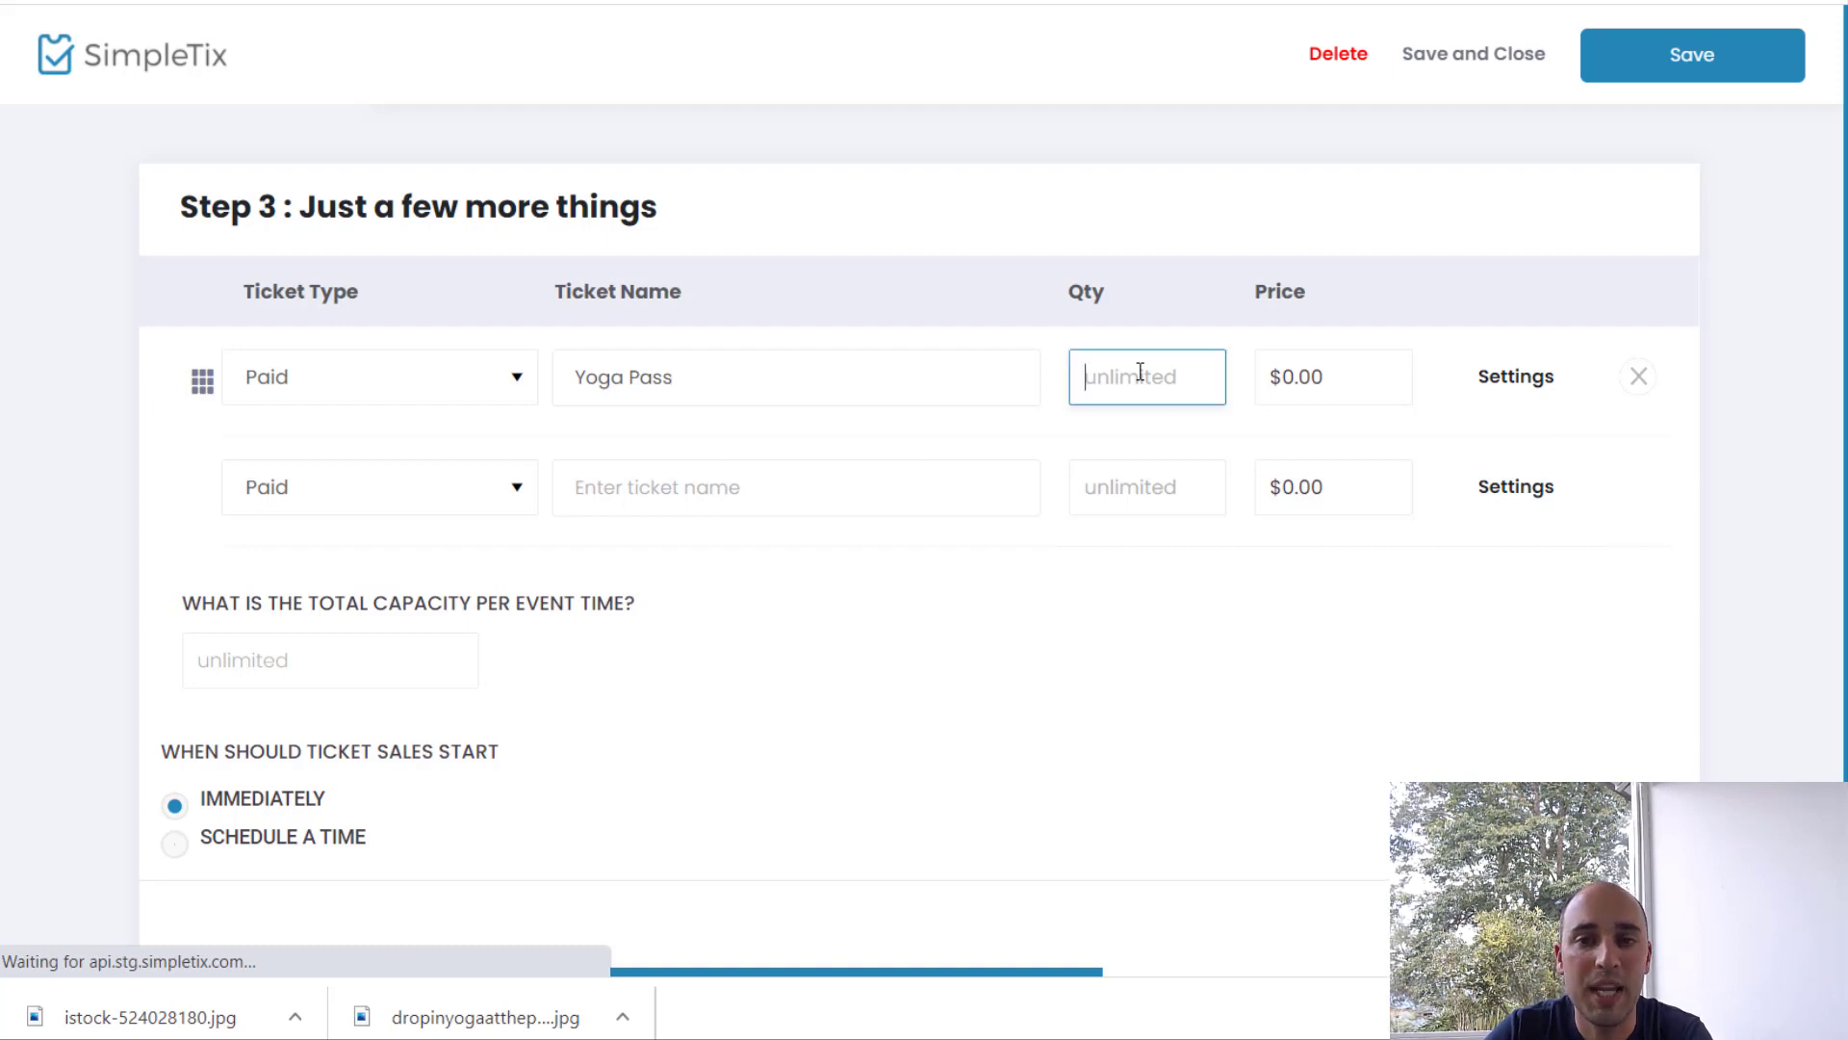
pyautogui.write('30')
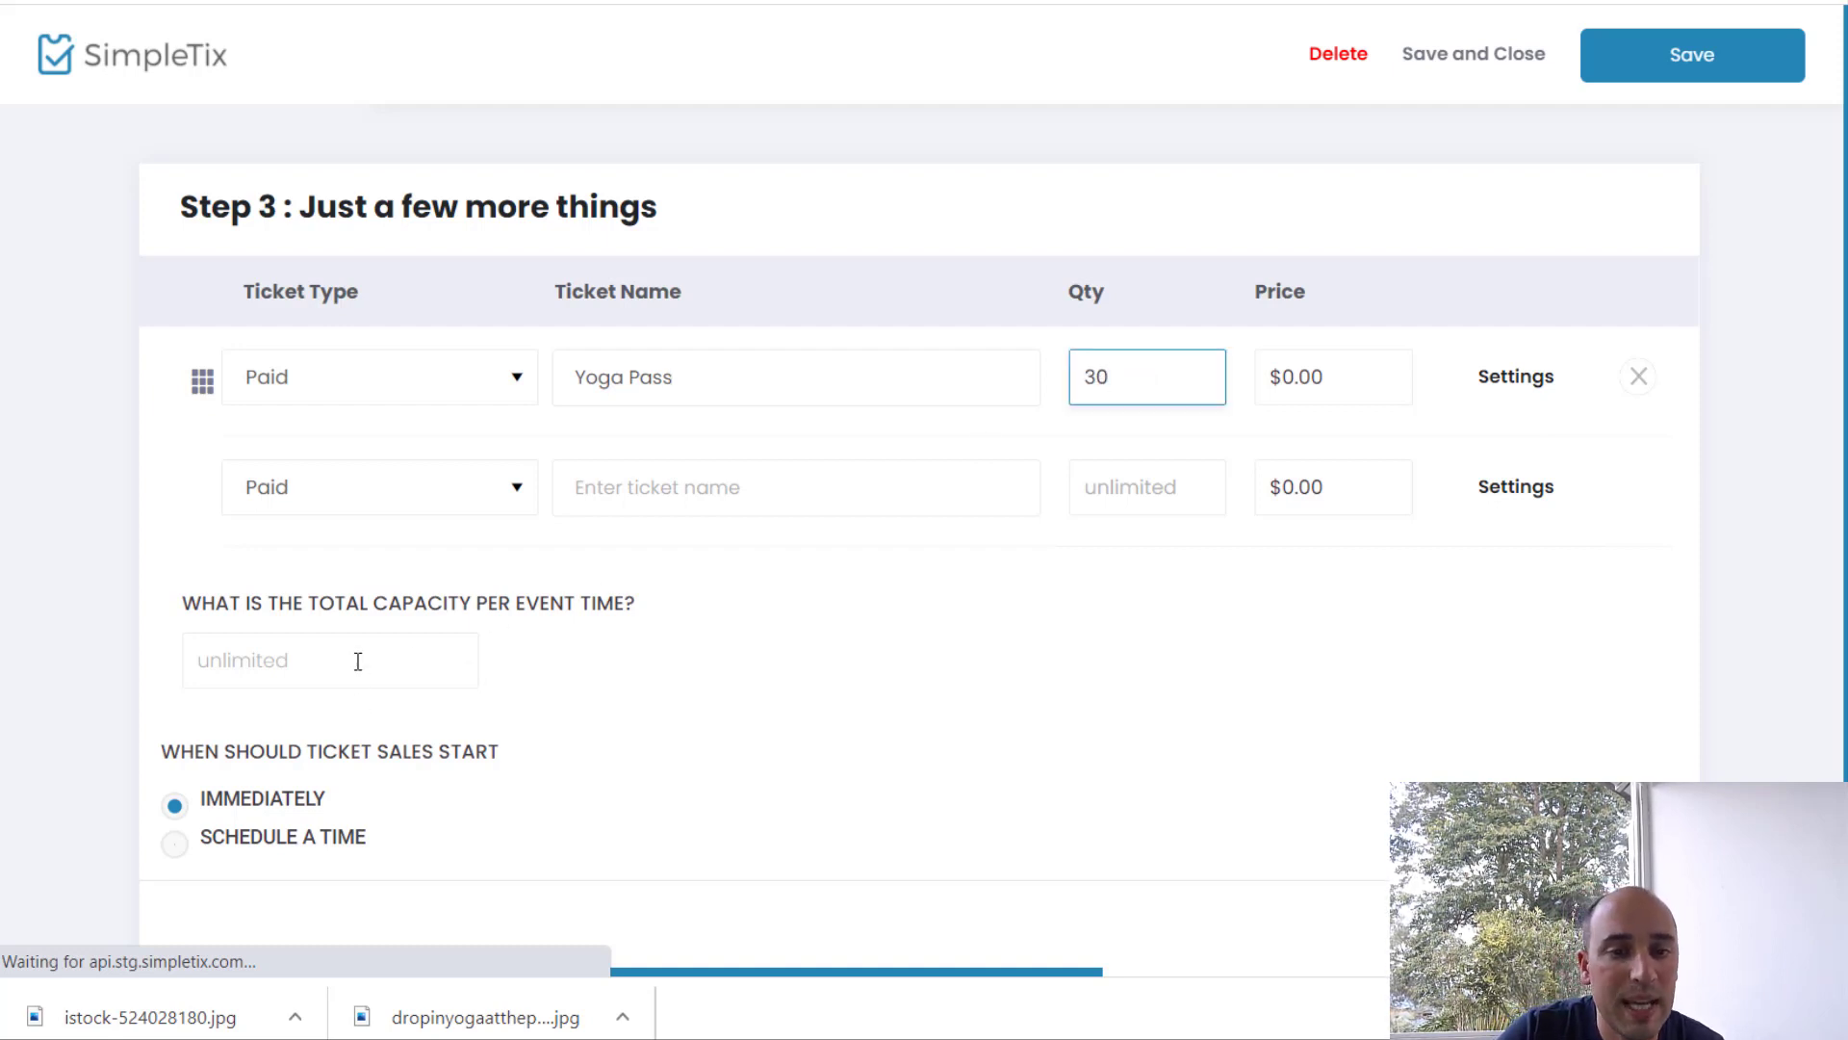
pyautogui.click(357, 660)
pyautogui.write('30')
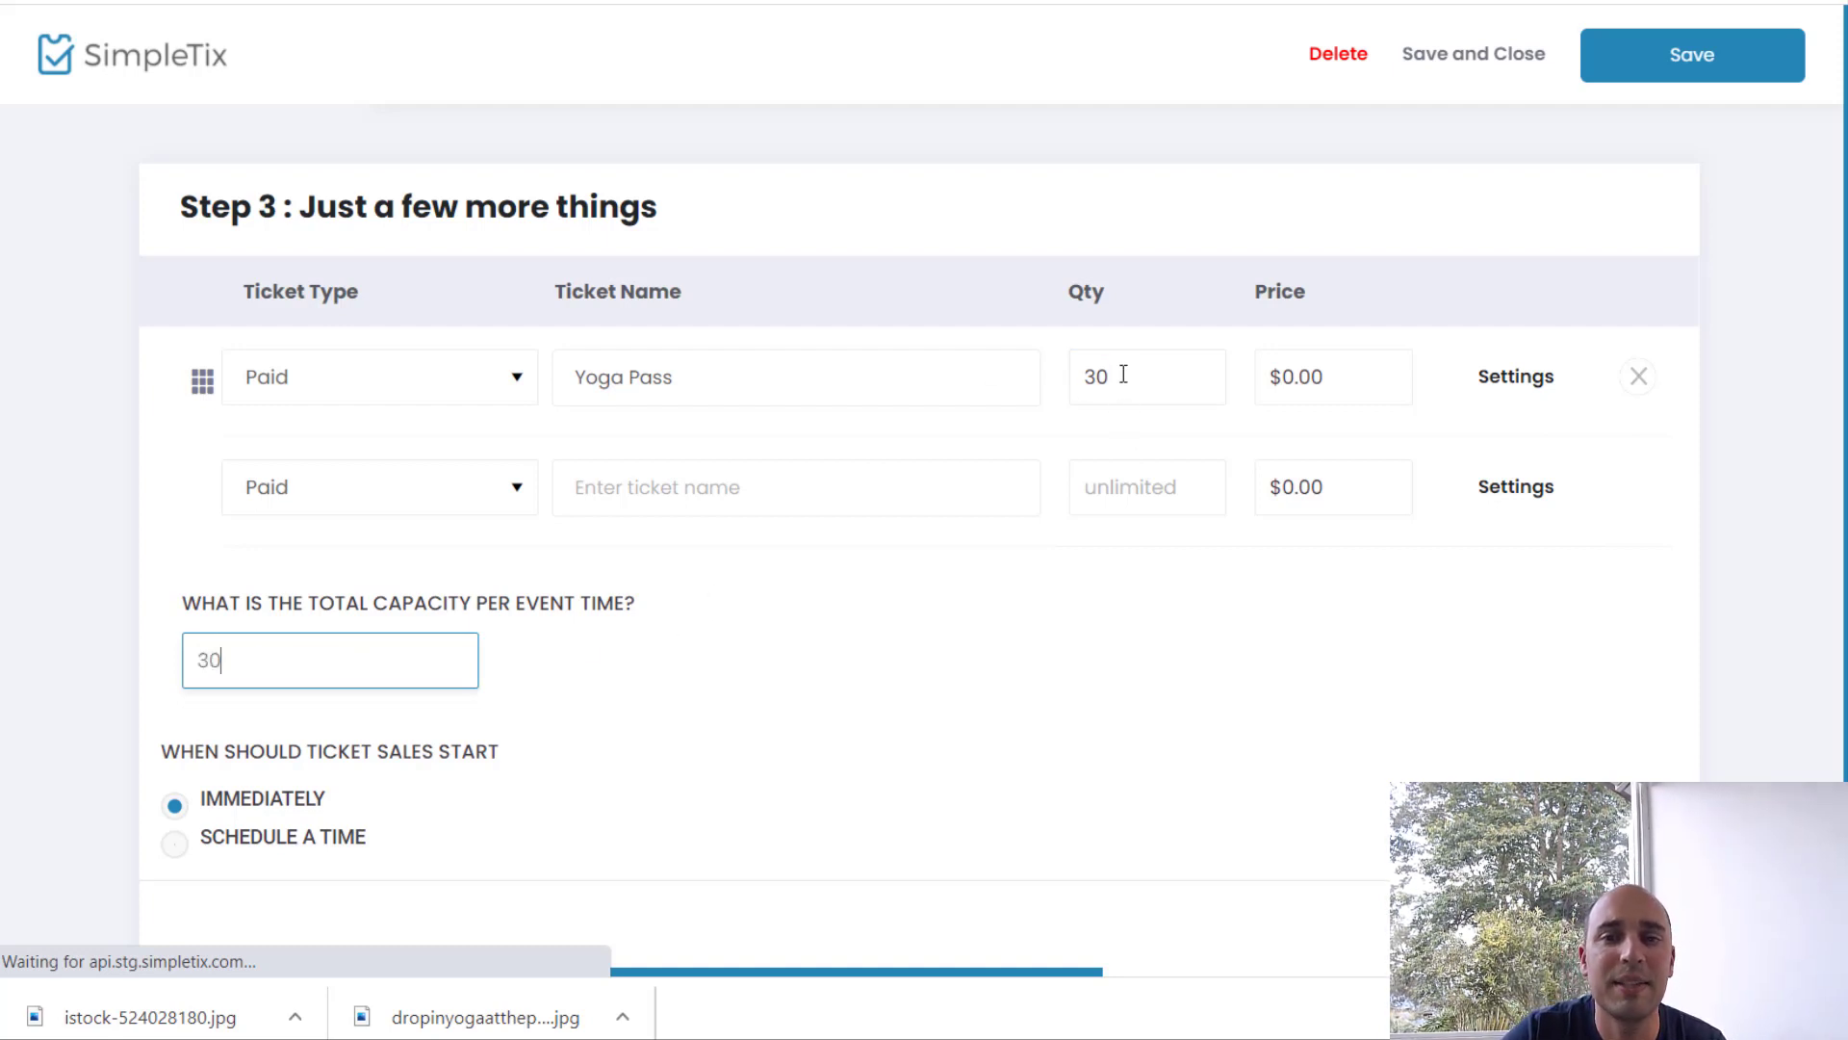
pyautogui.moveTo(1111, 374); pyautogui.dragTo(1062, 368)
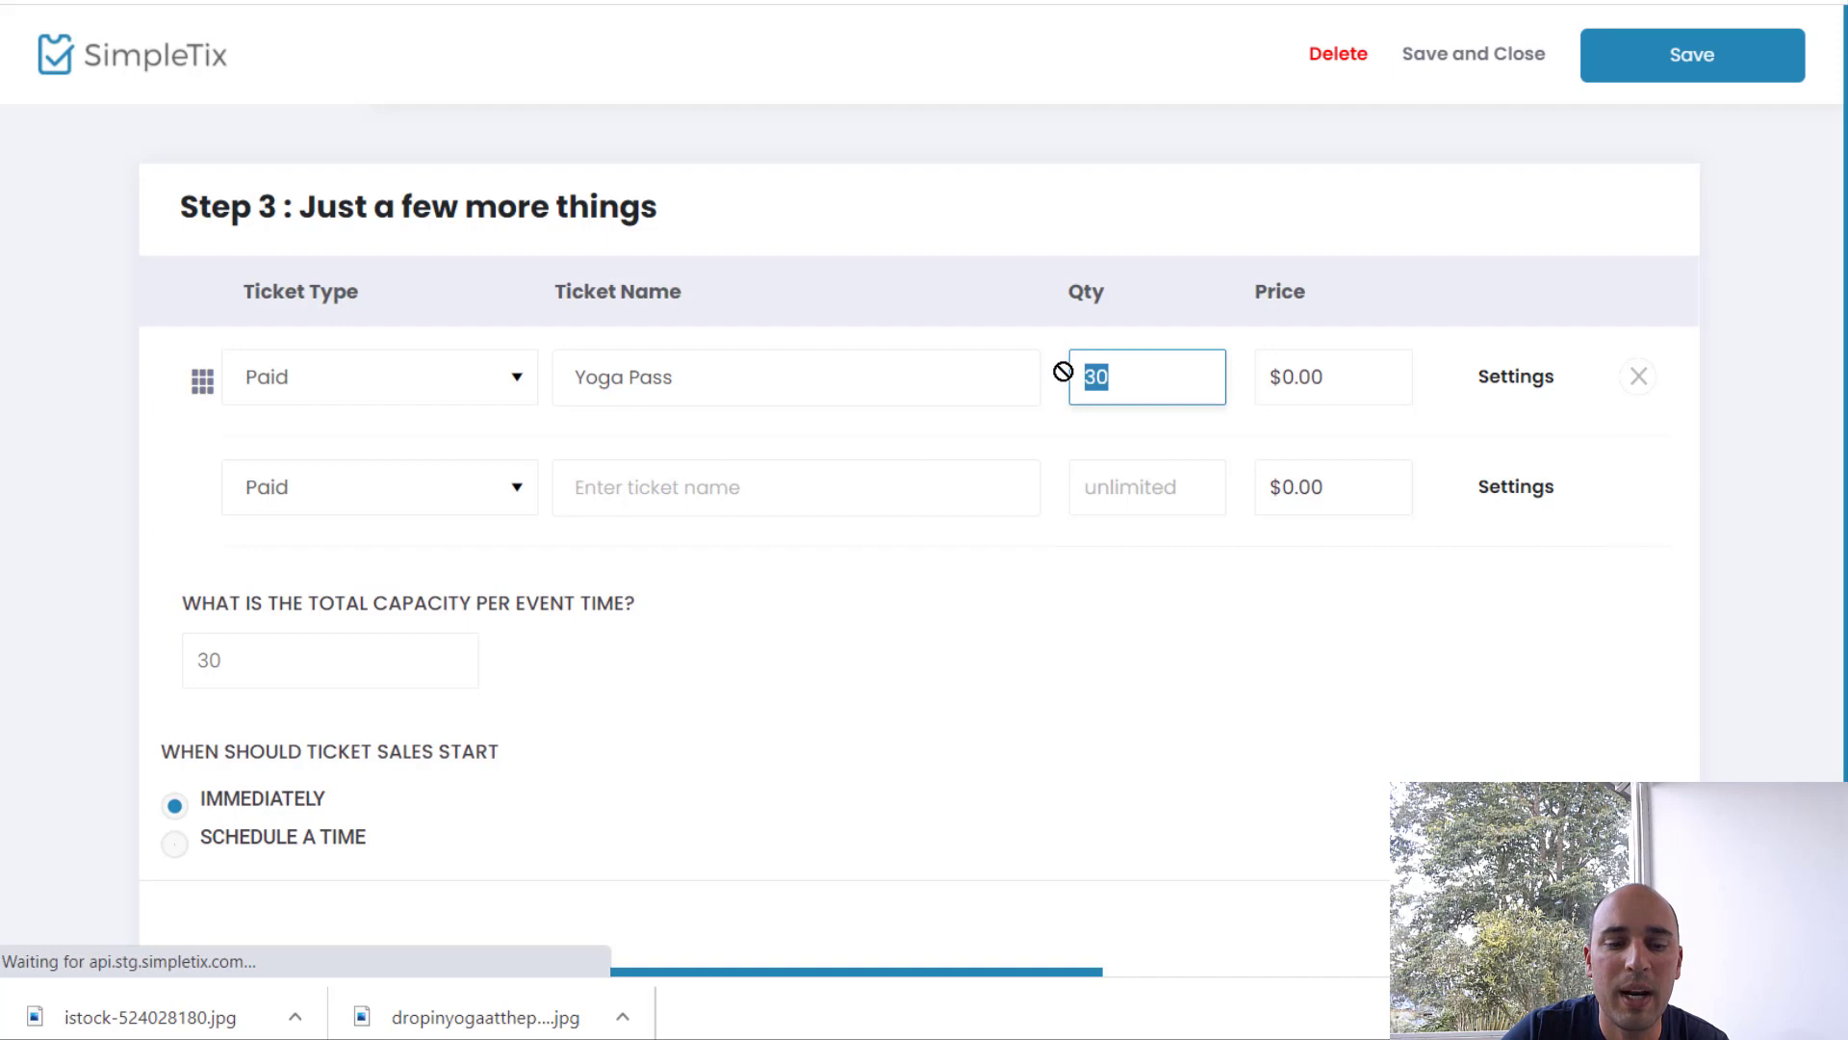
pyautogui.press('BackSpace')
# Step: Name the second ticket 'Yoga Pass - Student'
pyautogui.click(631, 483)
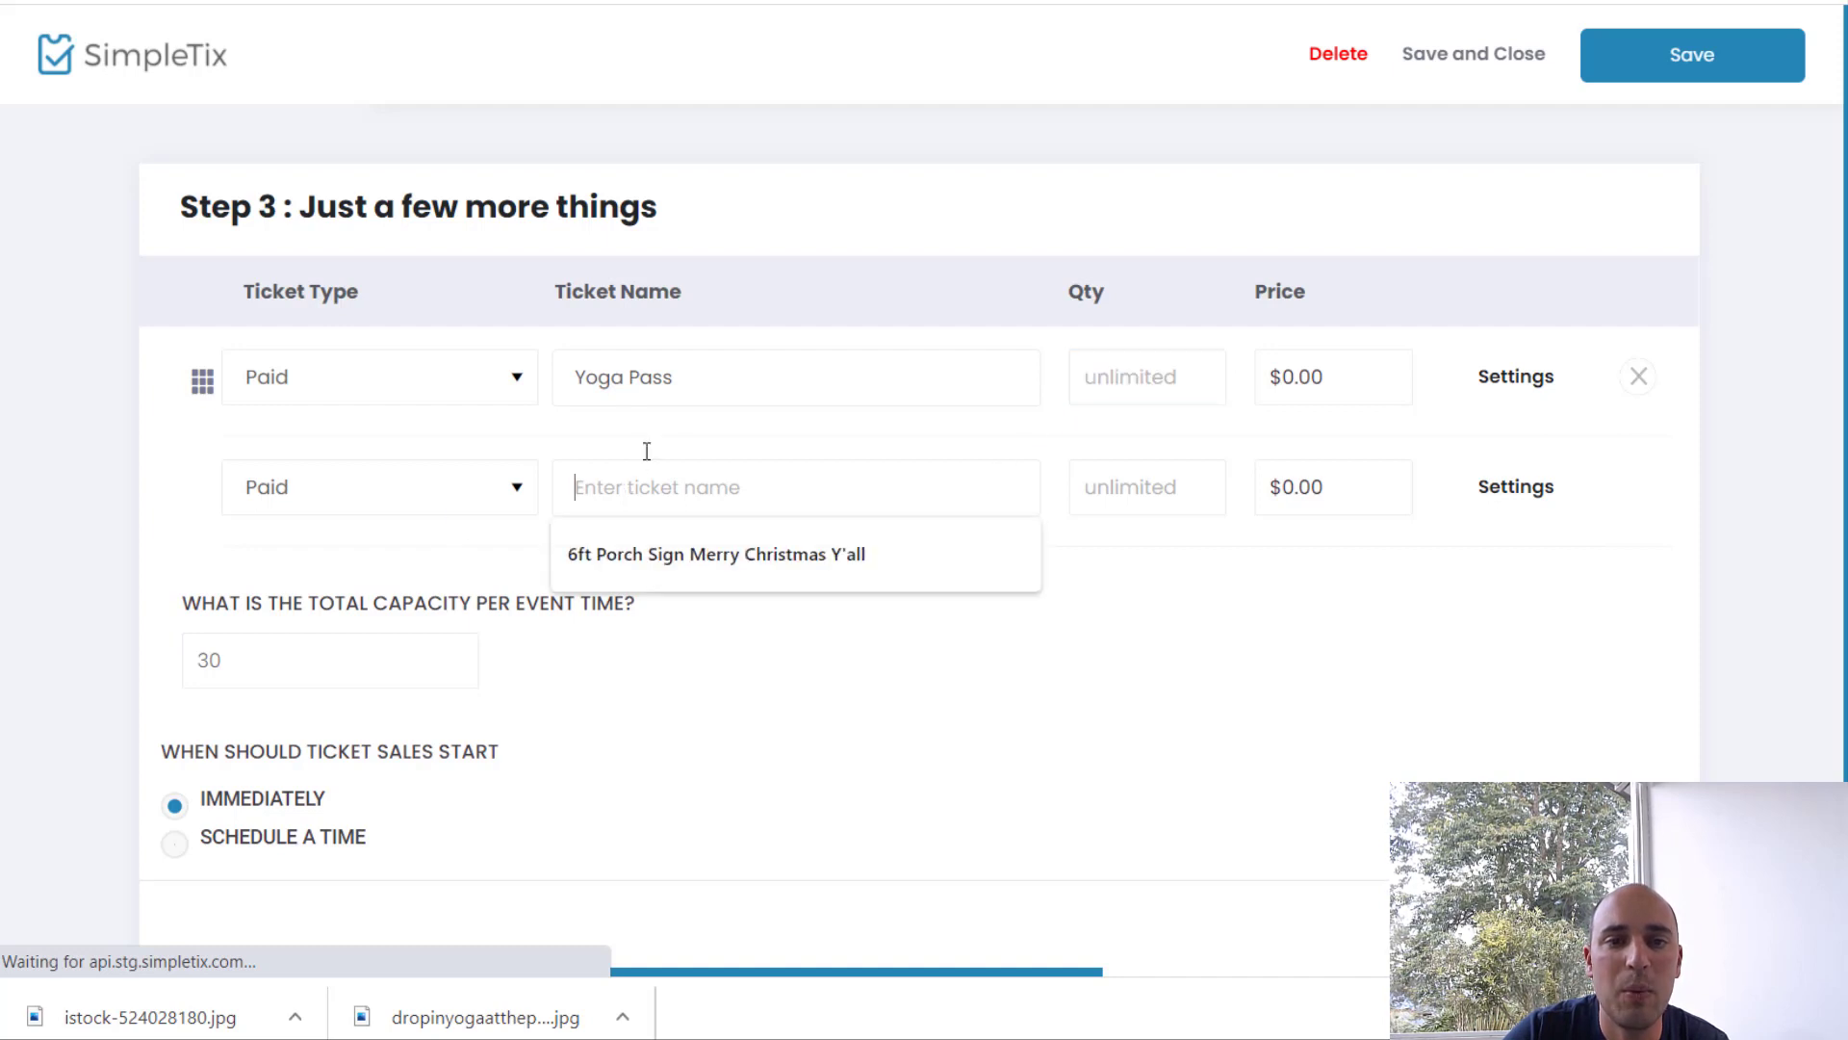
pyautogui.hotkey('shift', 'Tab')
pyautogui.hotkey('ctrl', 'c')
pyautogui.click(673, 484)
pyautogui.hotkey('ctrl', 'v')
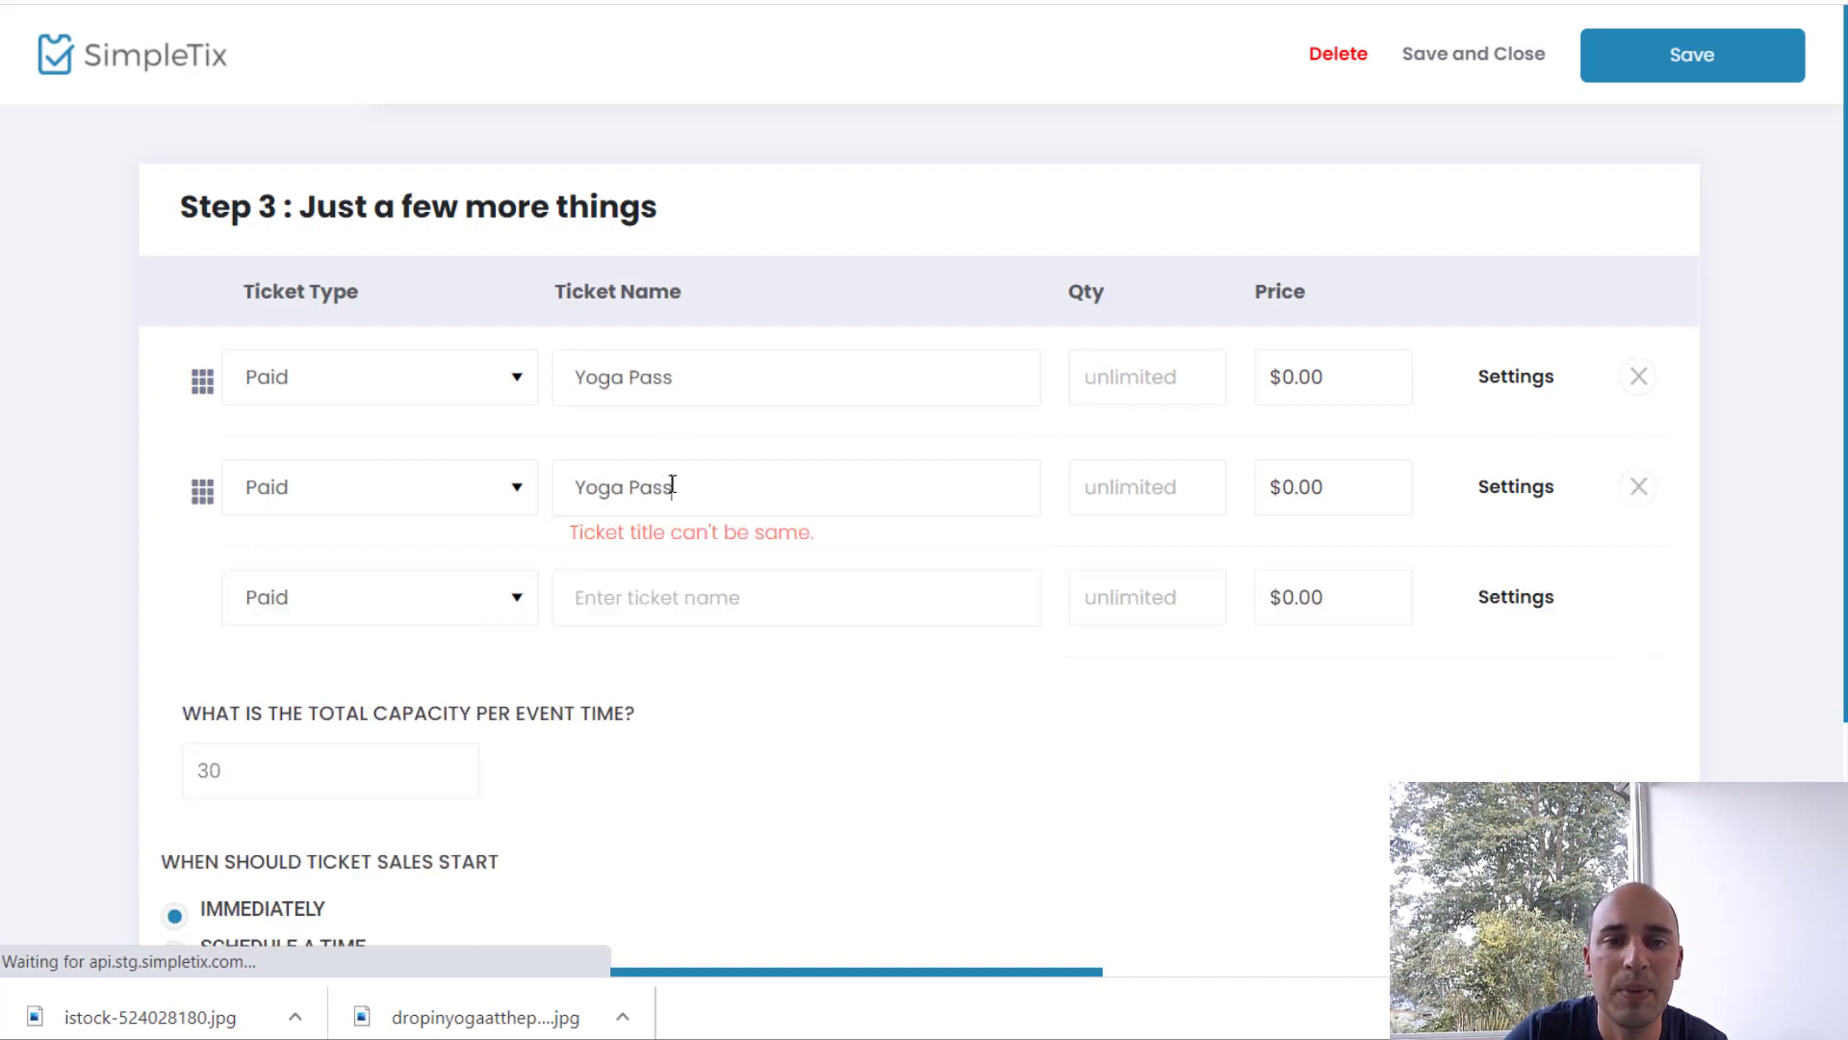
pyautogui.write('- Student')
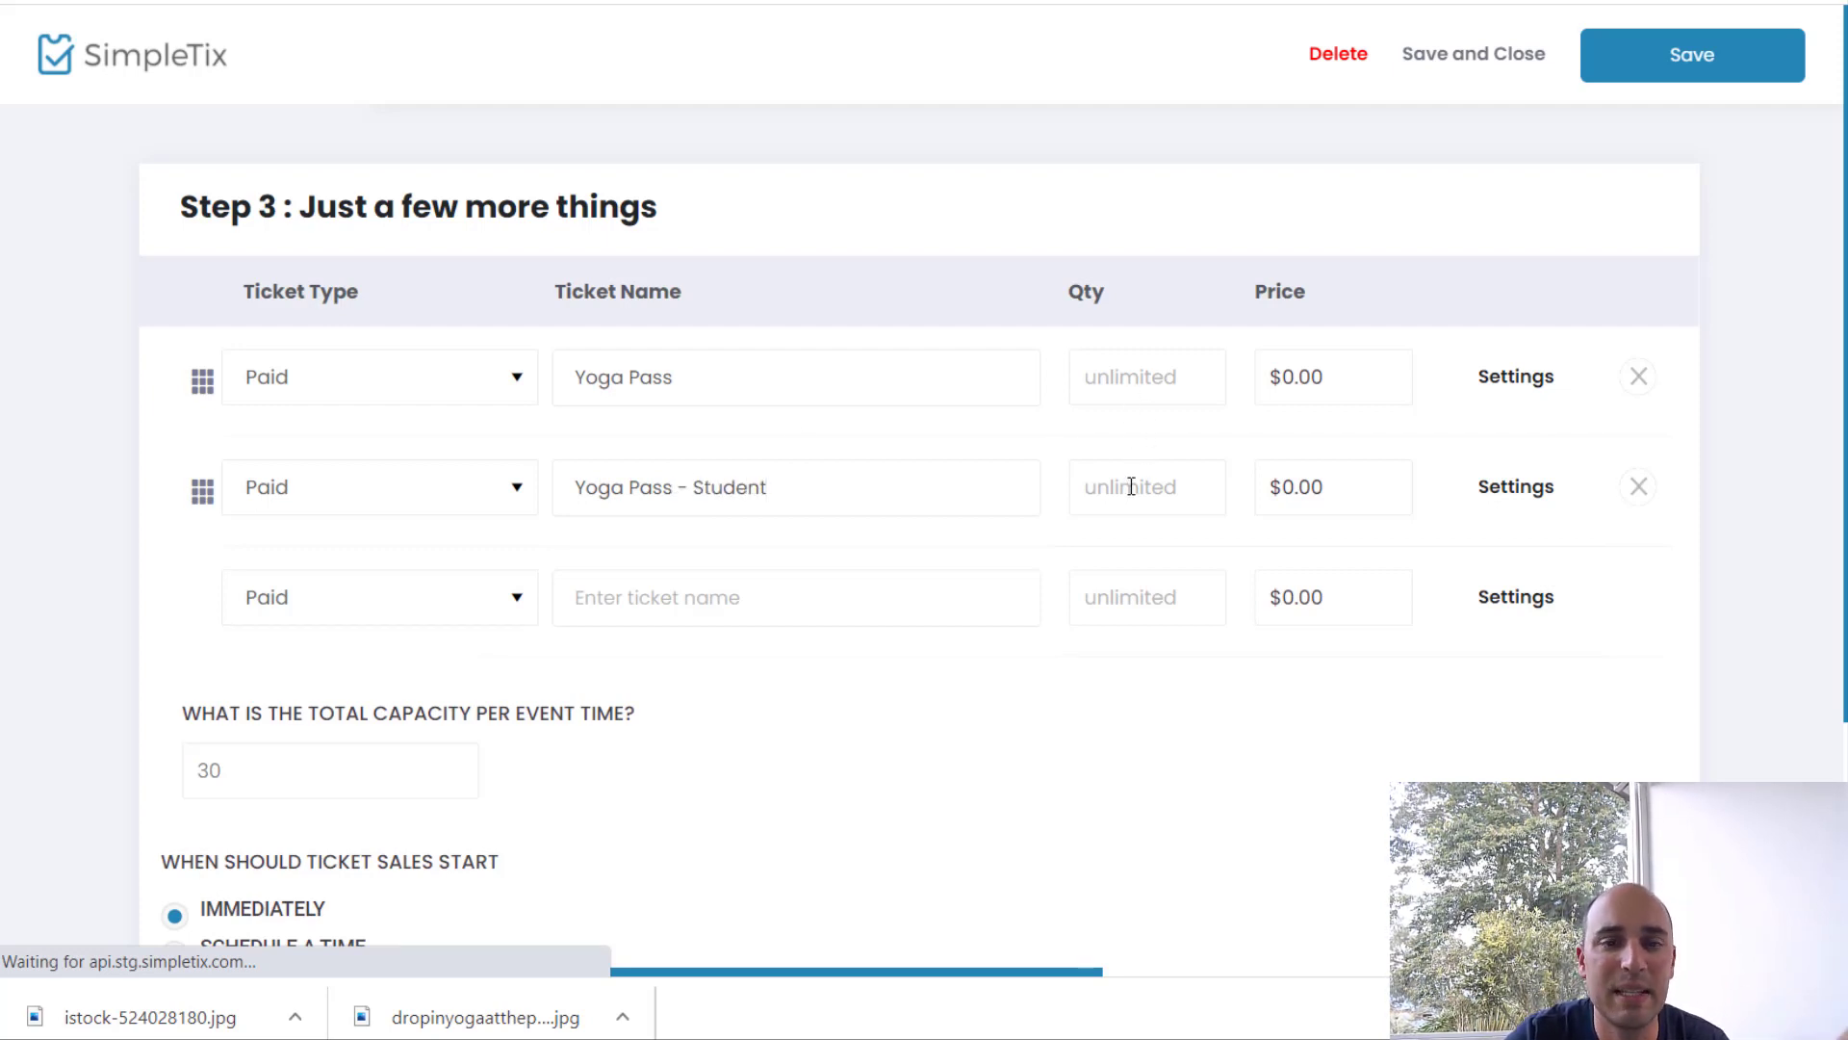
# Step: Price Yoga Pass at $20.00 and Yoga Pass - Student at $10.00
pyautogui.scroll(-2, 375, 633)
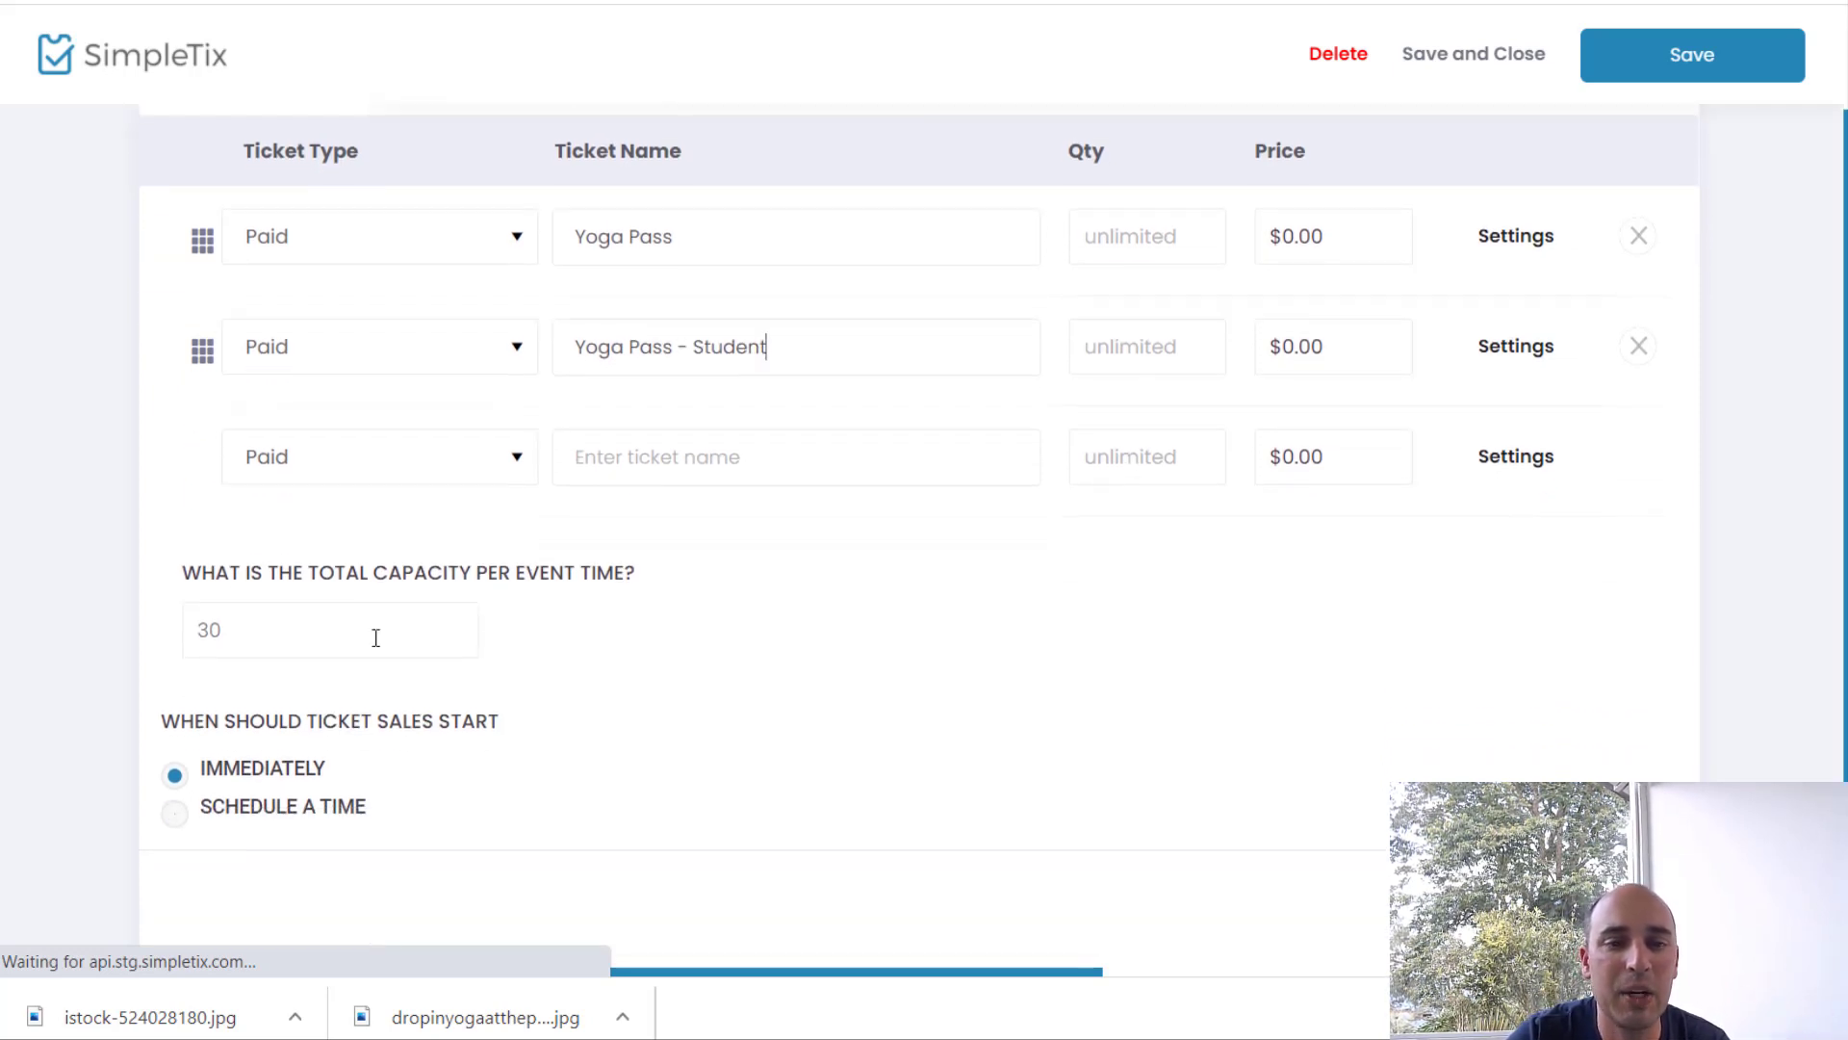
pyautogui.doubleClick(249, 628)
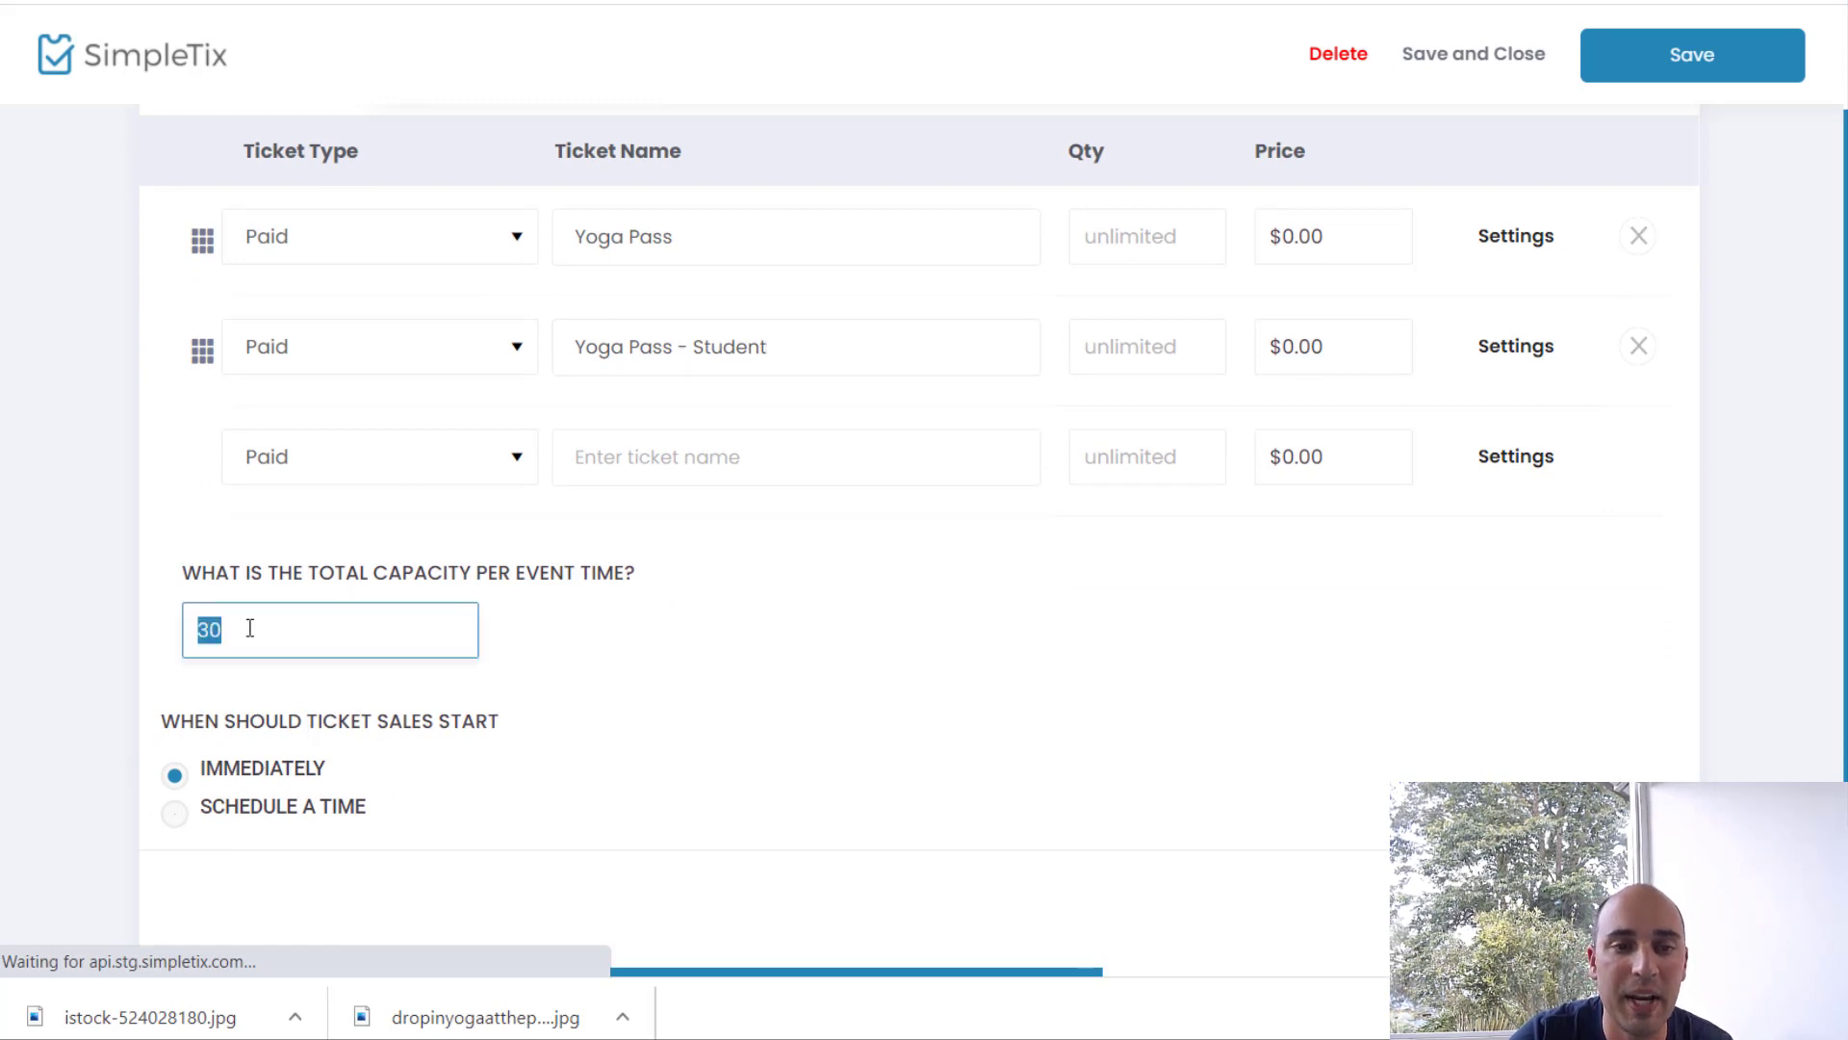
pyautogui.click(250, 628)
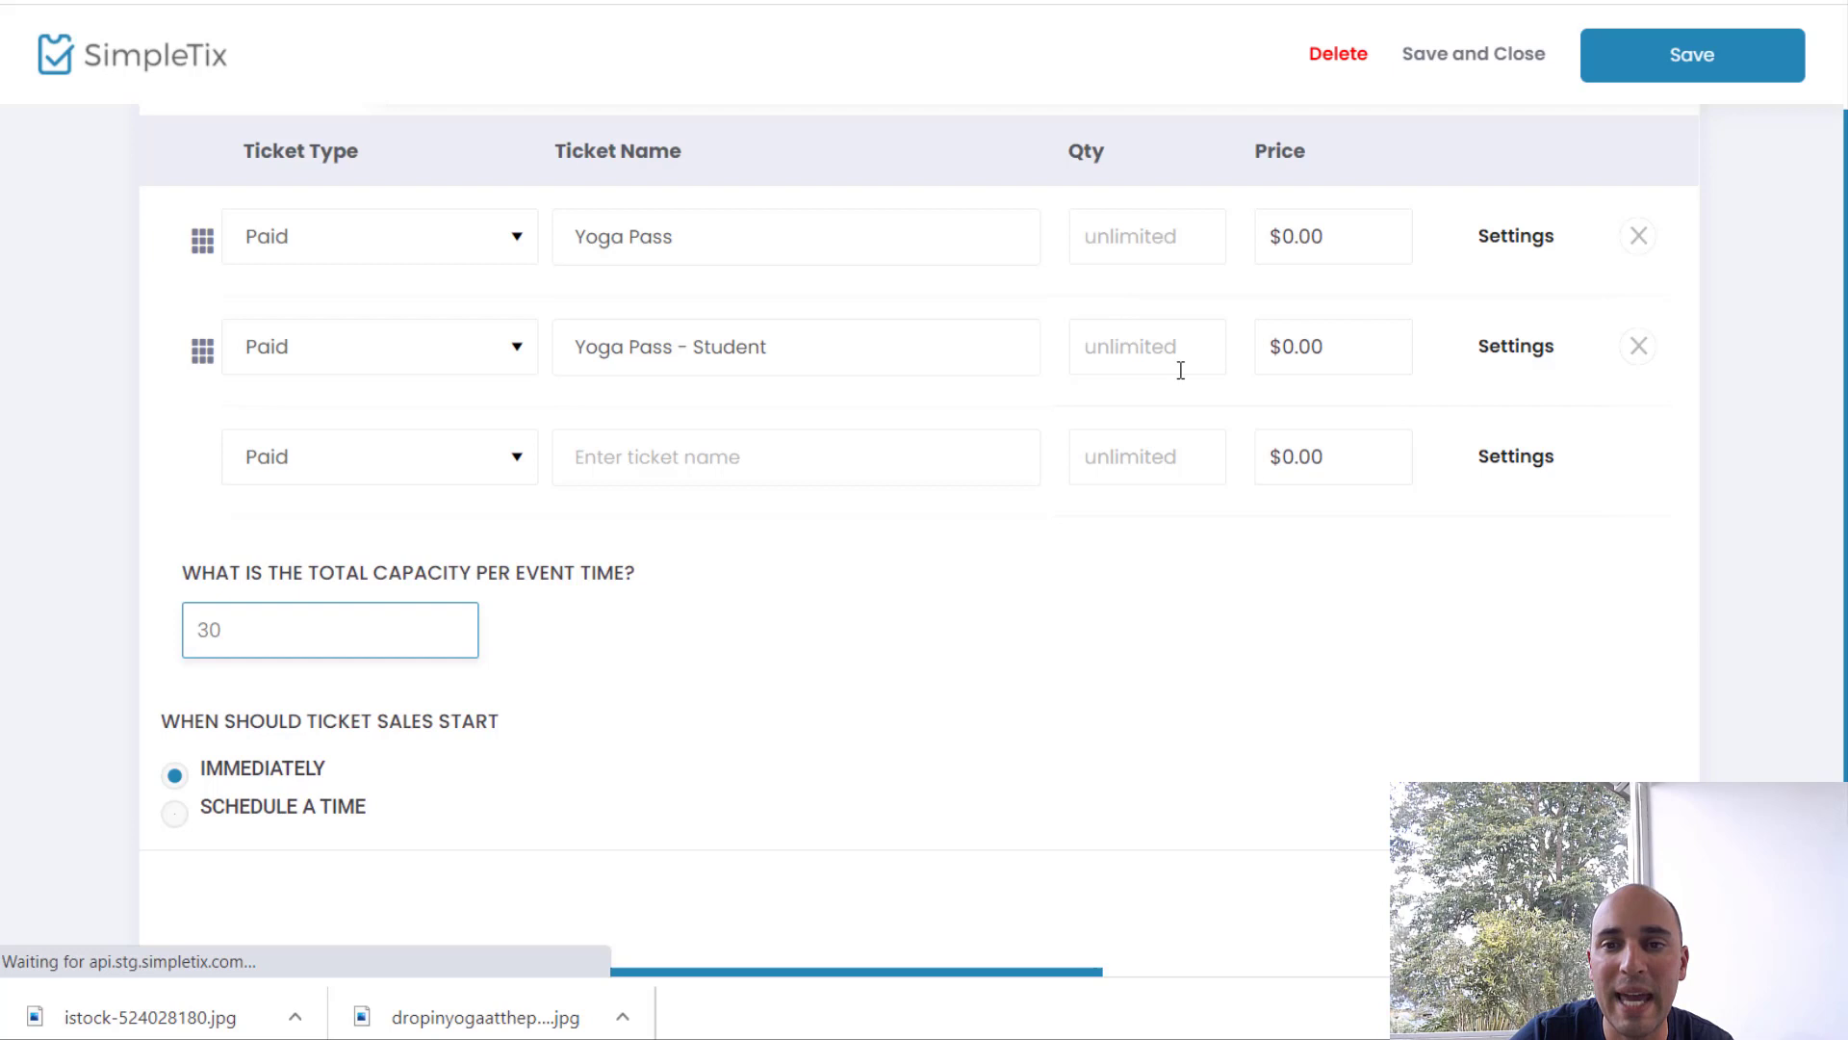
pyautogui.click(1377, 231)
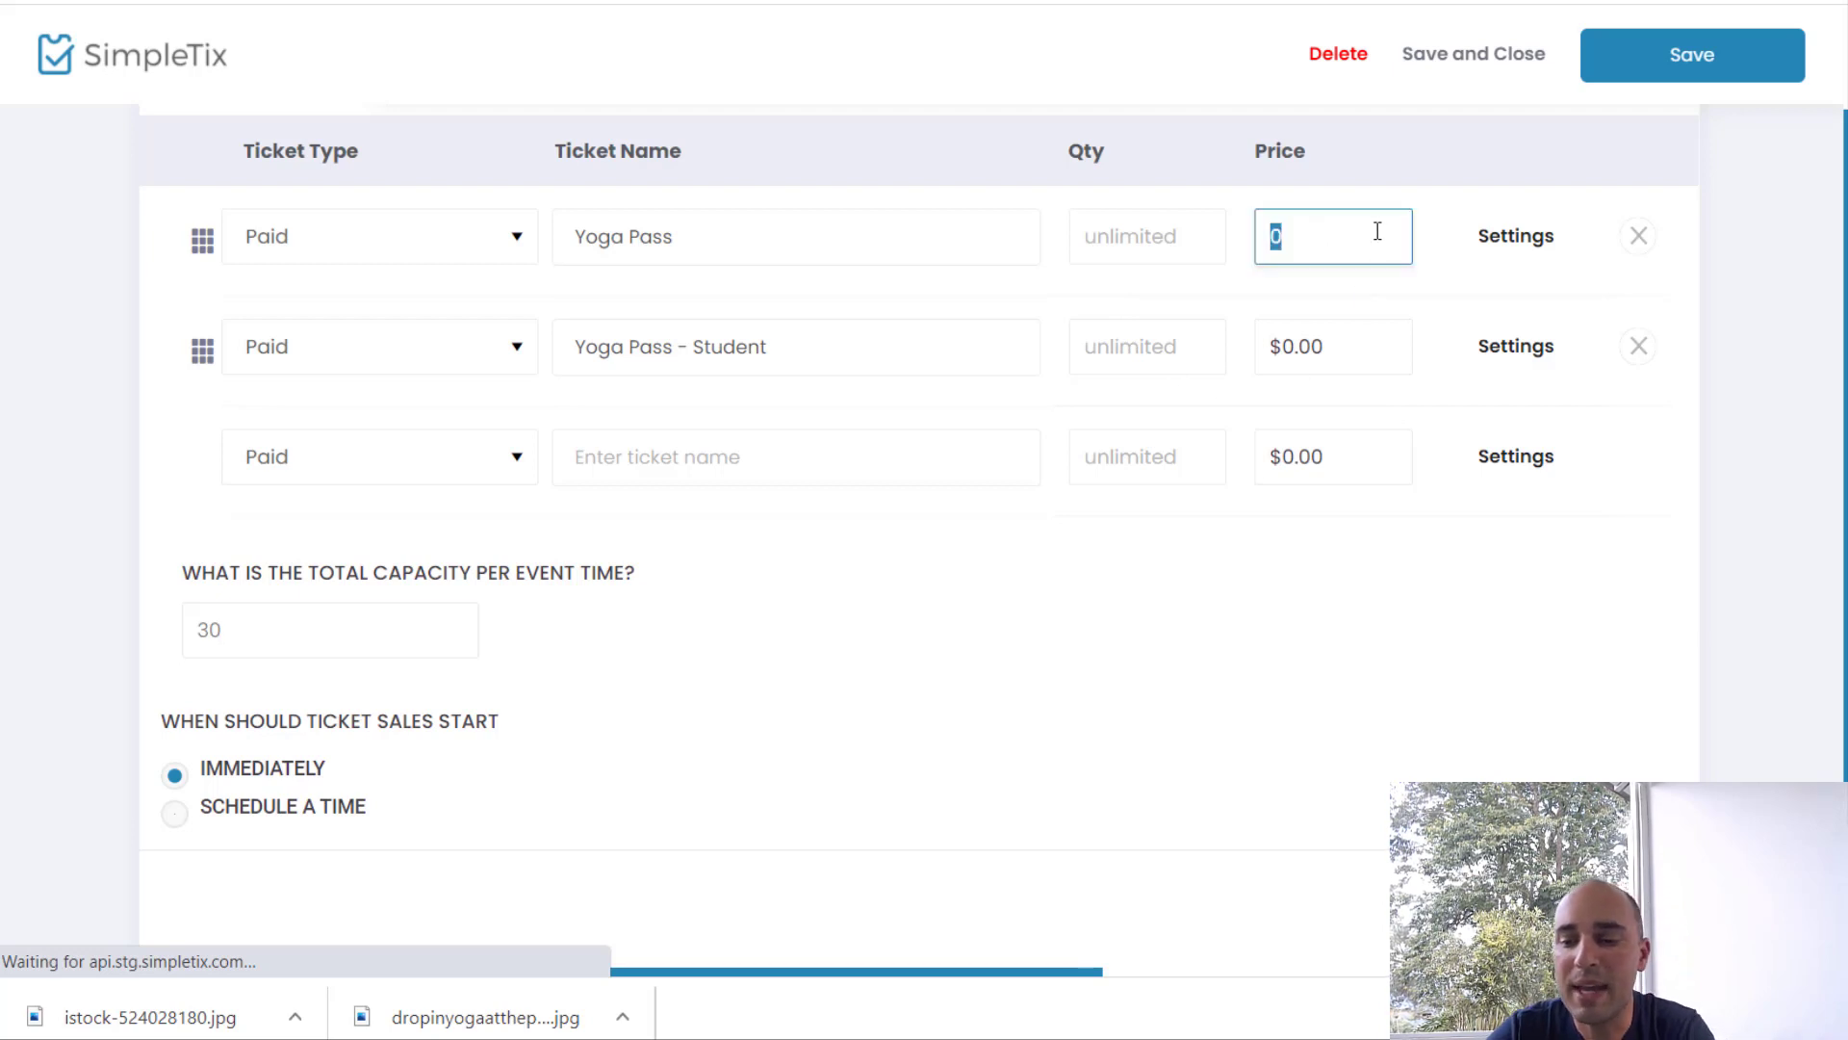
pyautogui.write('20')
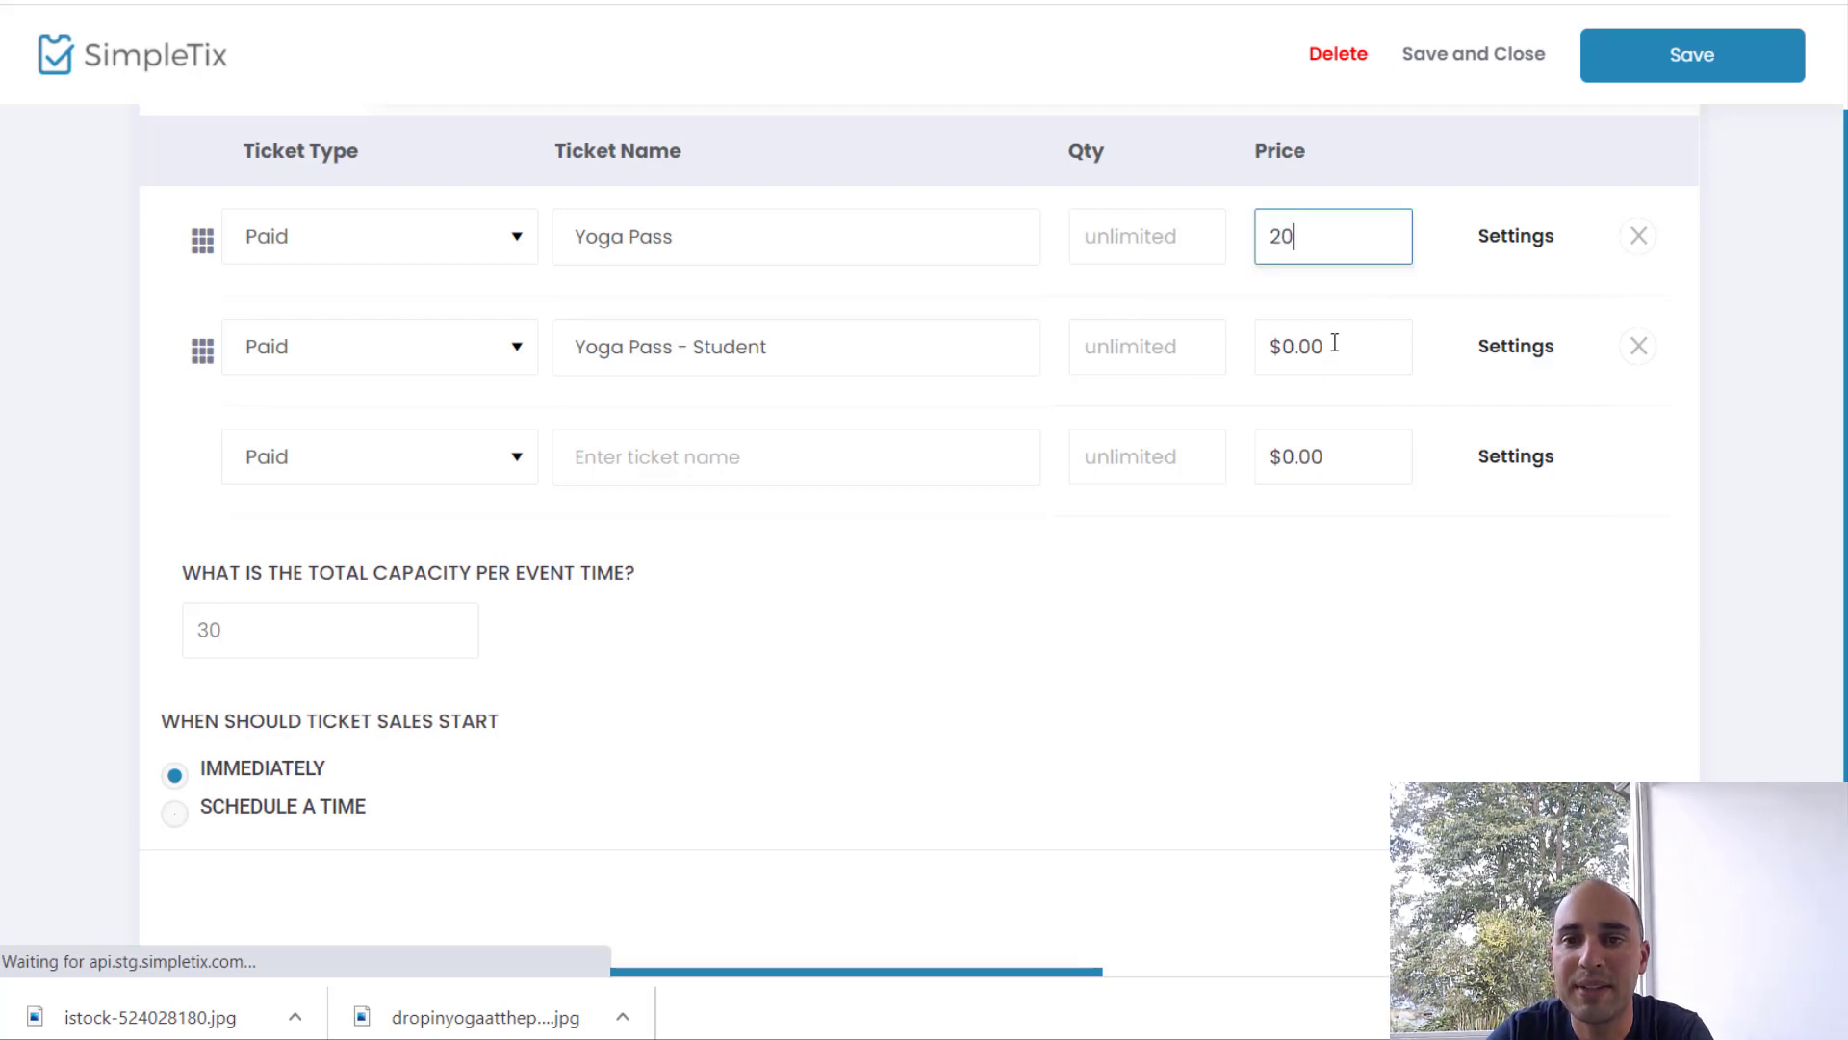
pyautogui.click(1335, 343)
pyautogui.write('10')
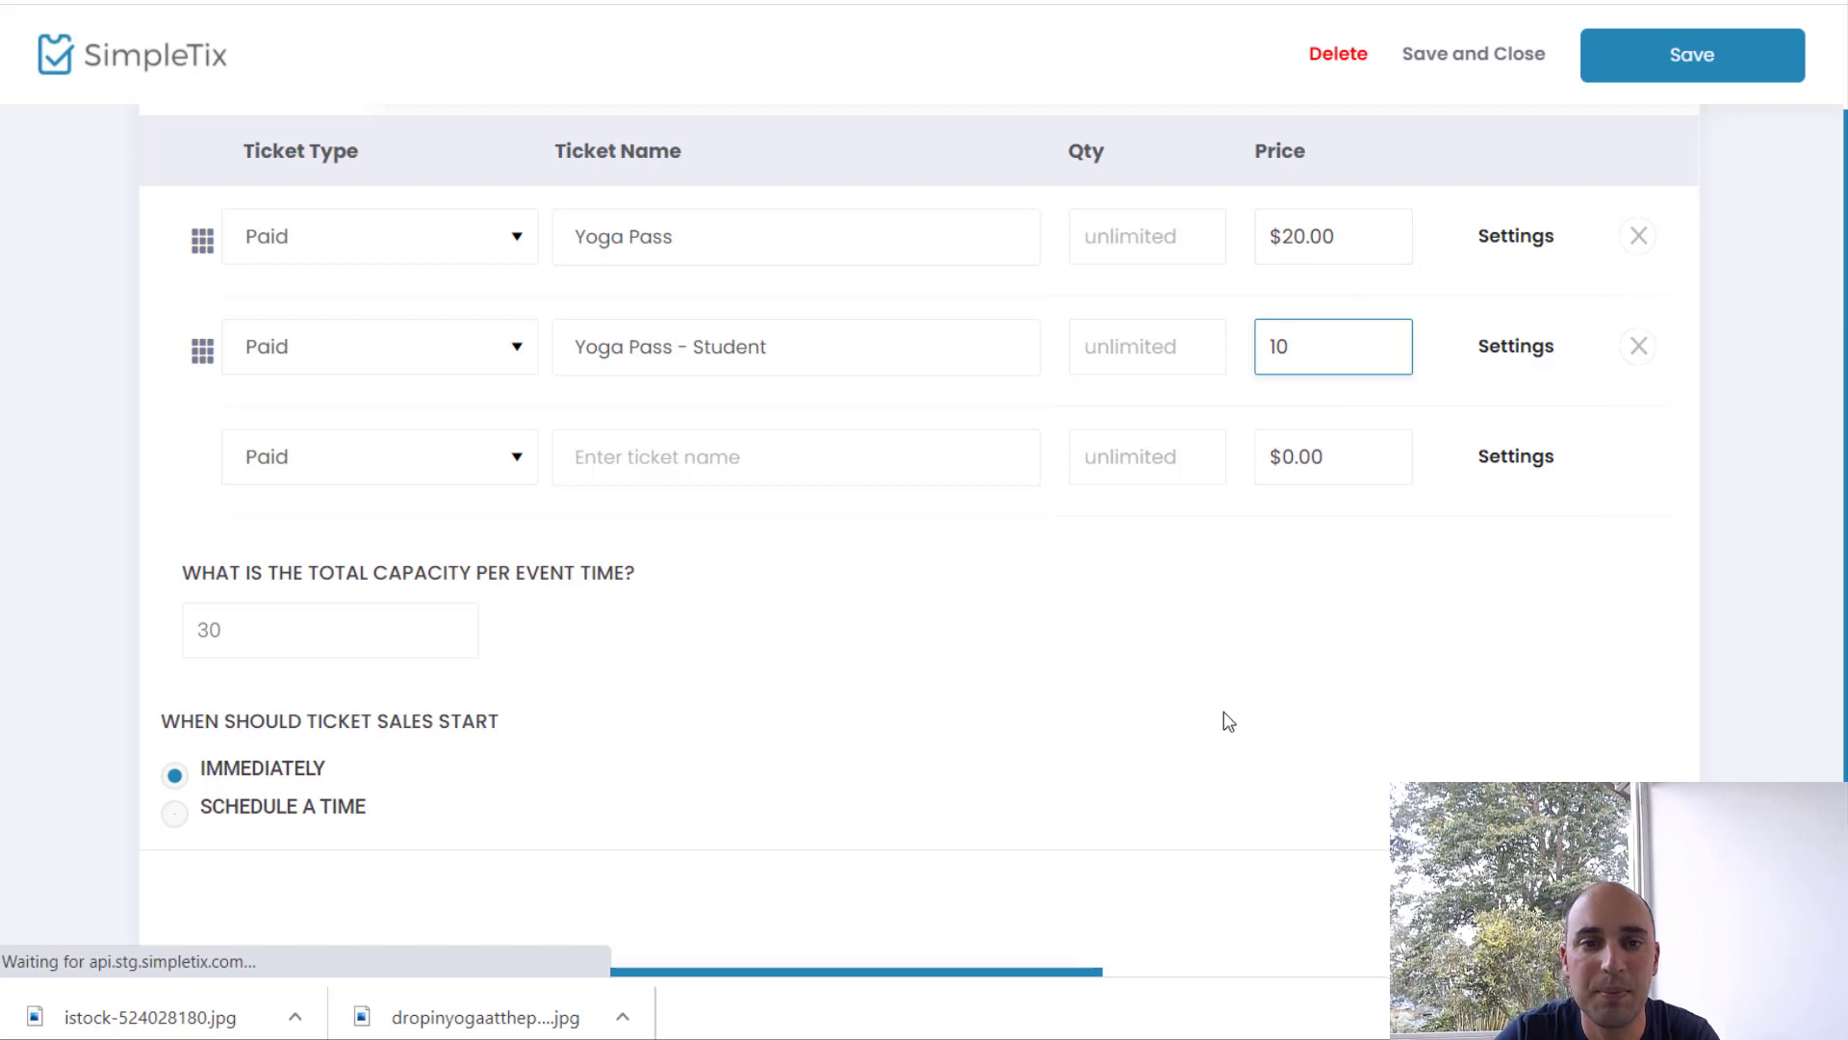
pyautogui.click(1230, 722)
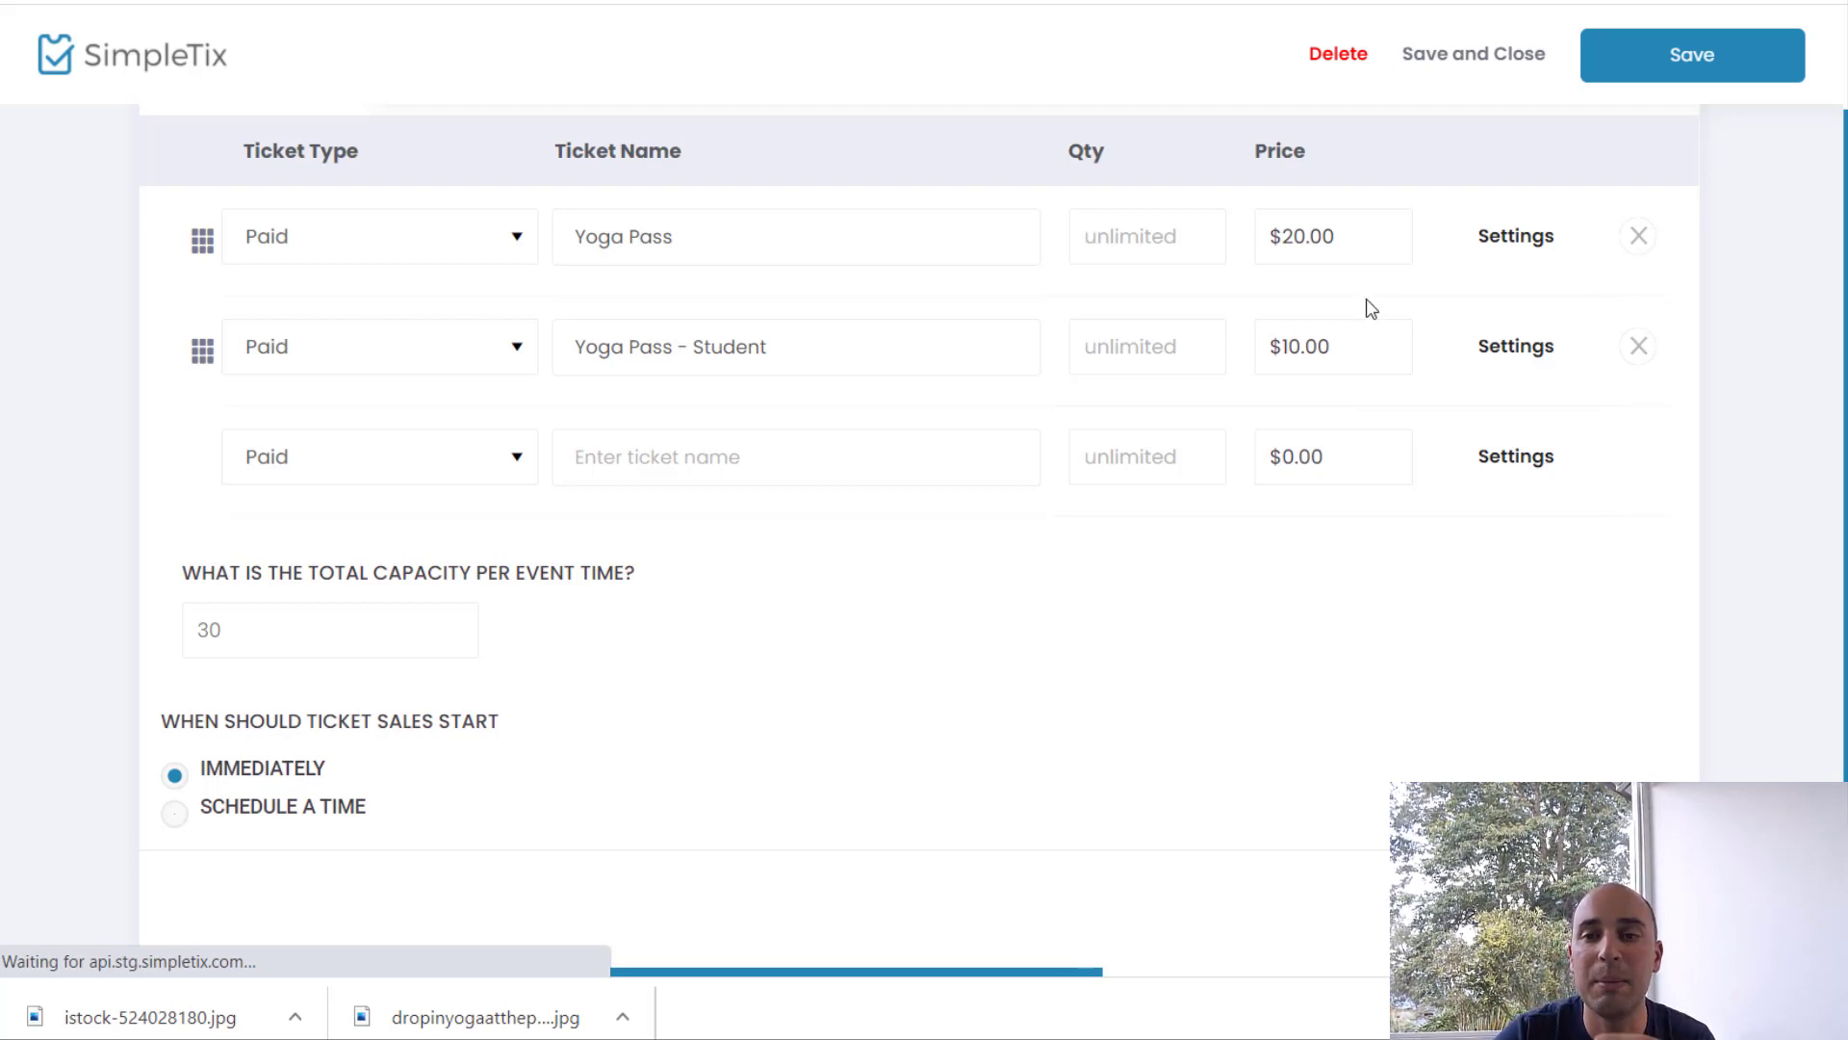
# Step: Limit both Yoga Pass and the student ticket to a maximum of 2 tickets per order
pyautogui.click(1514, 243)
pyautogui.doubleClick(905, 669)
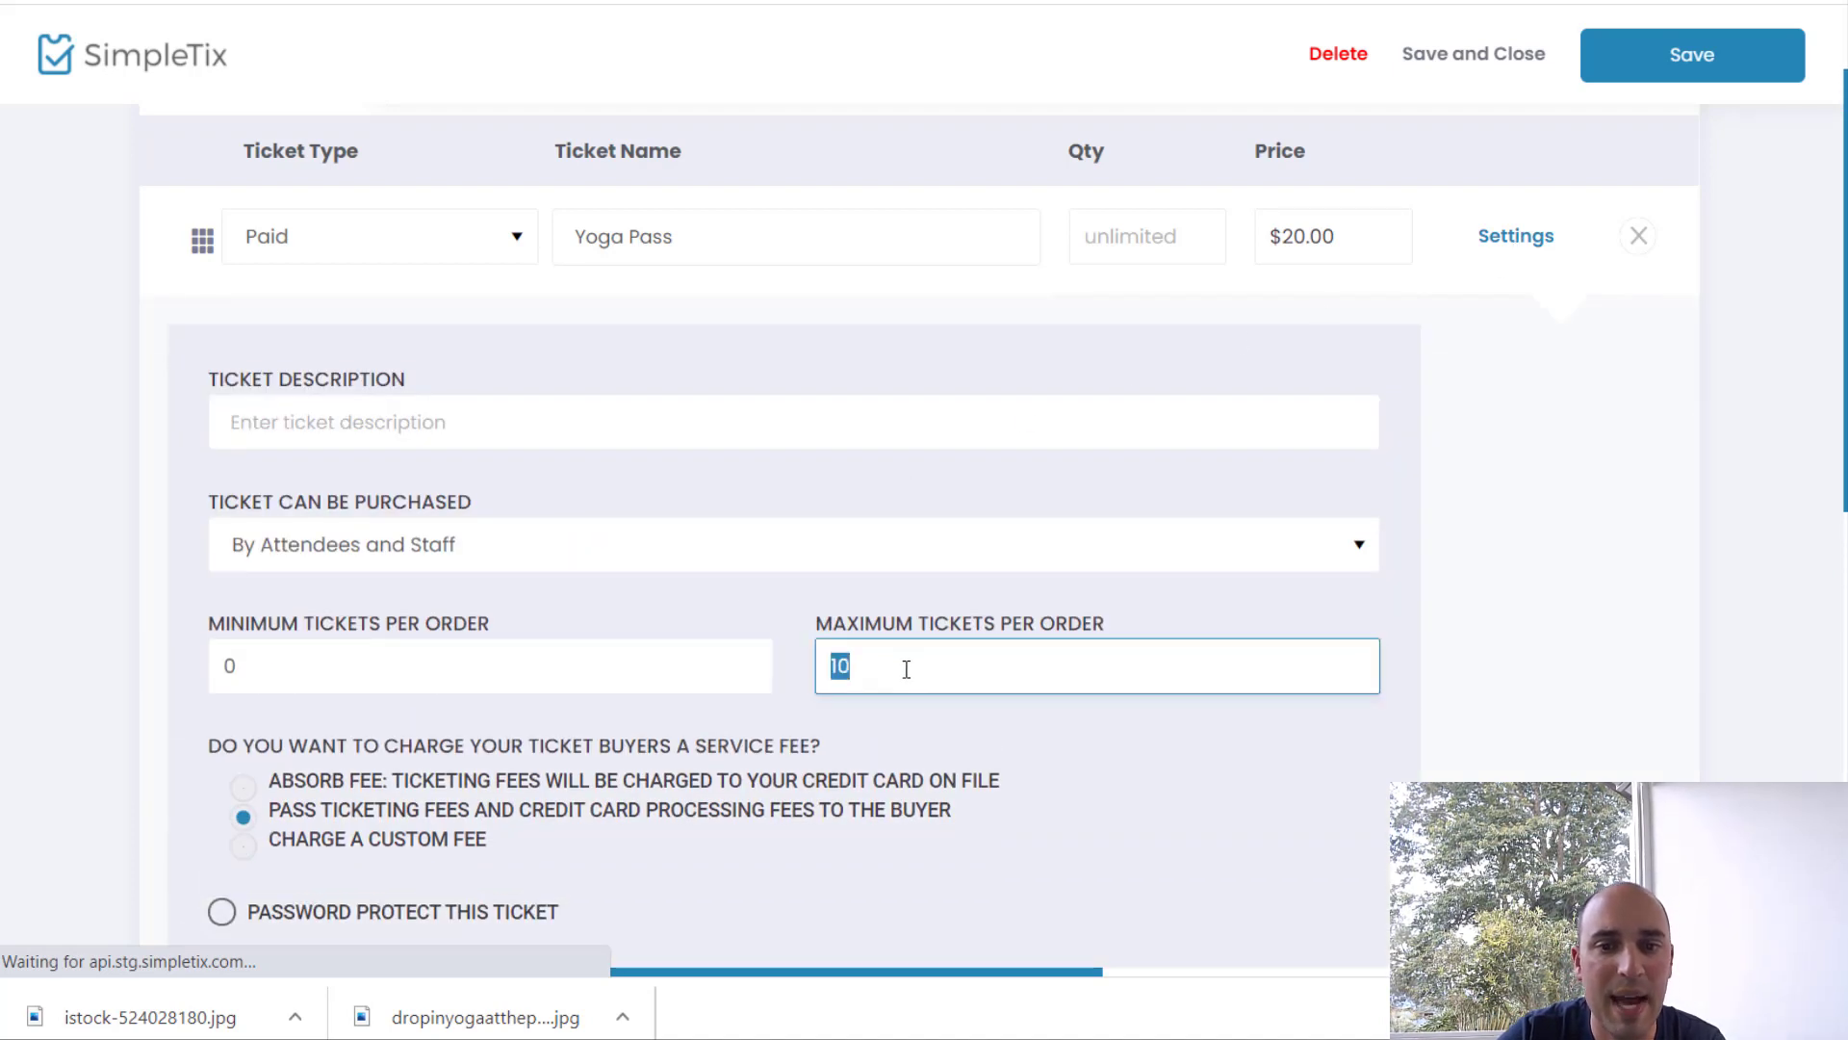
pyautogui.write('2')
pyautogui.click(1519, 239)
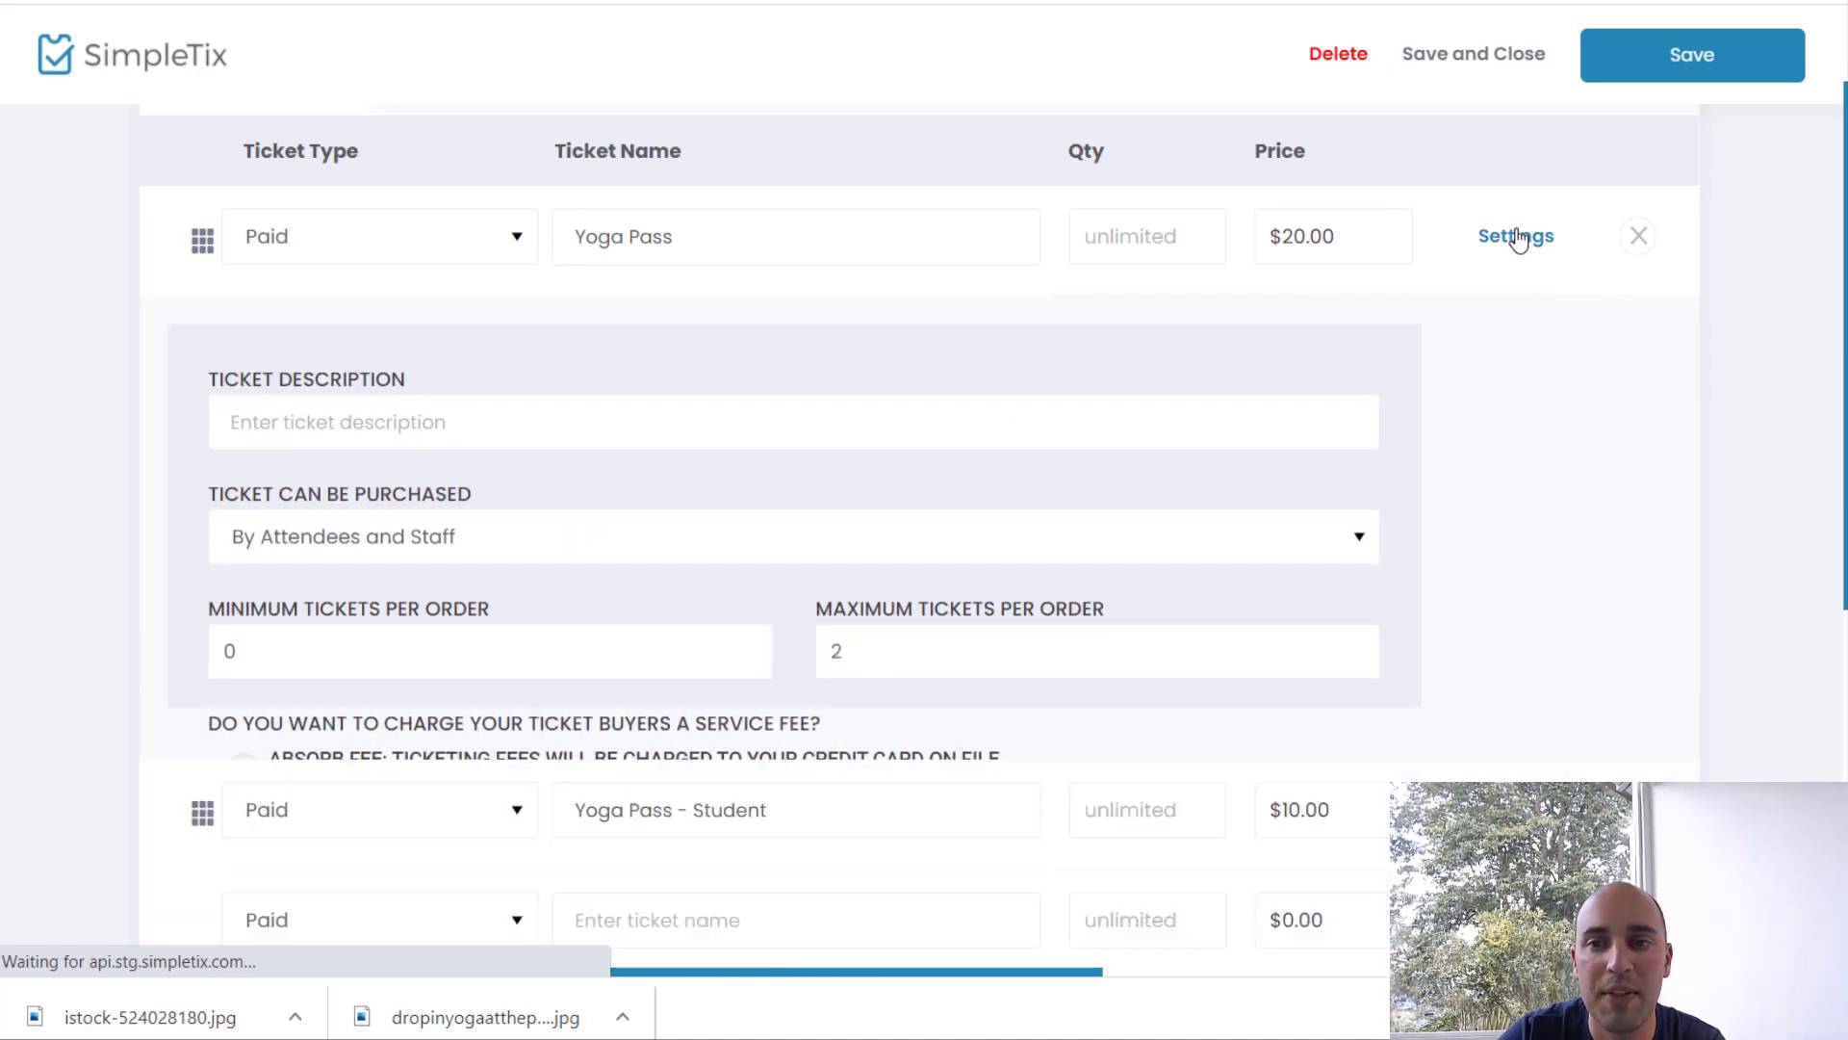
pyautogui.click(1513, 355)
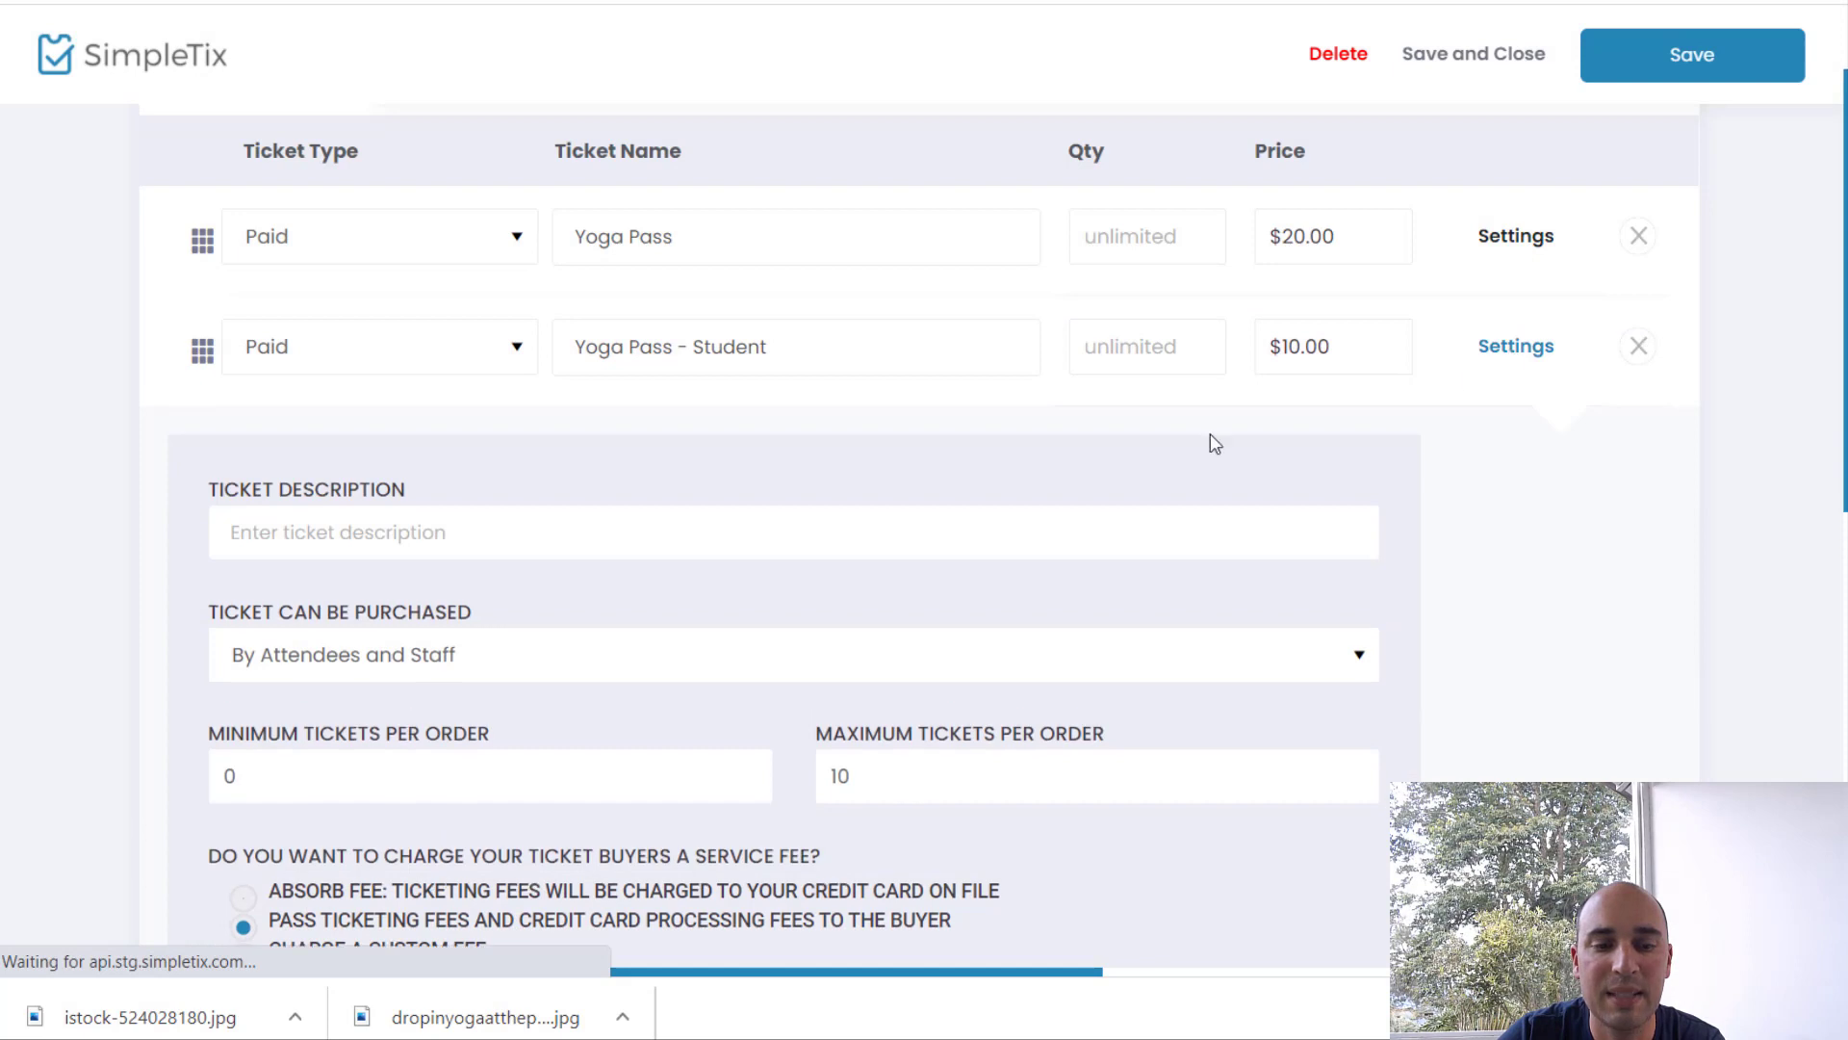
pyautogui.doubleClick(973, 775)
pyautogui.write('3')
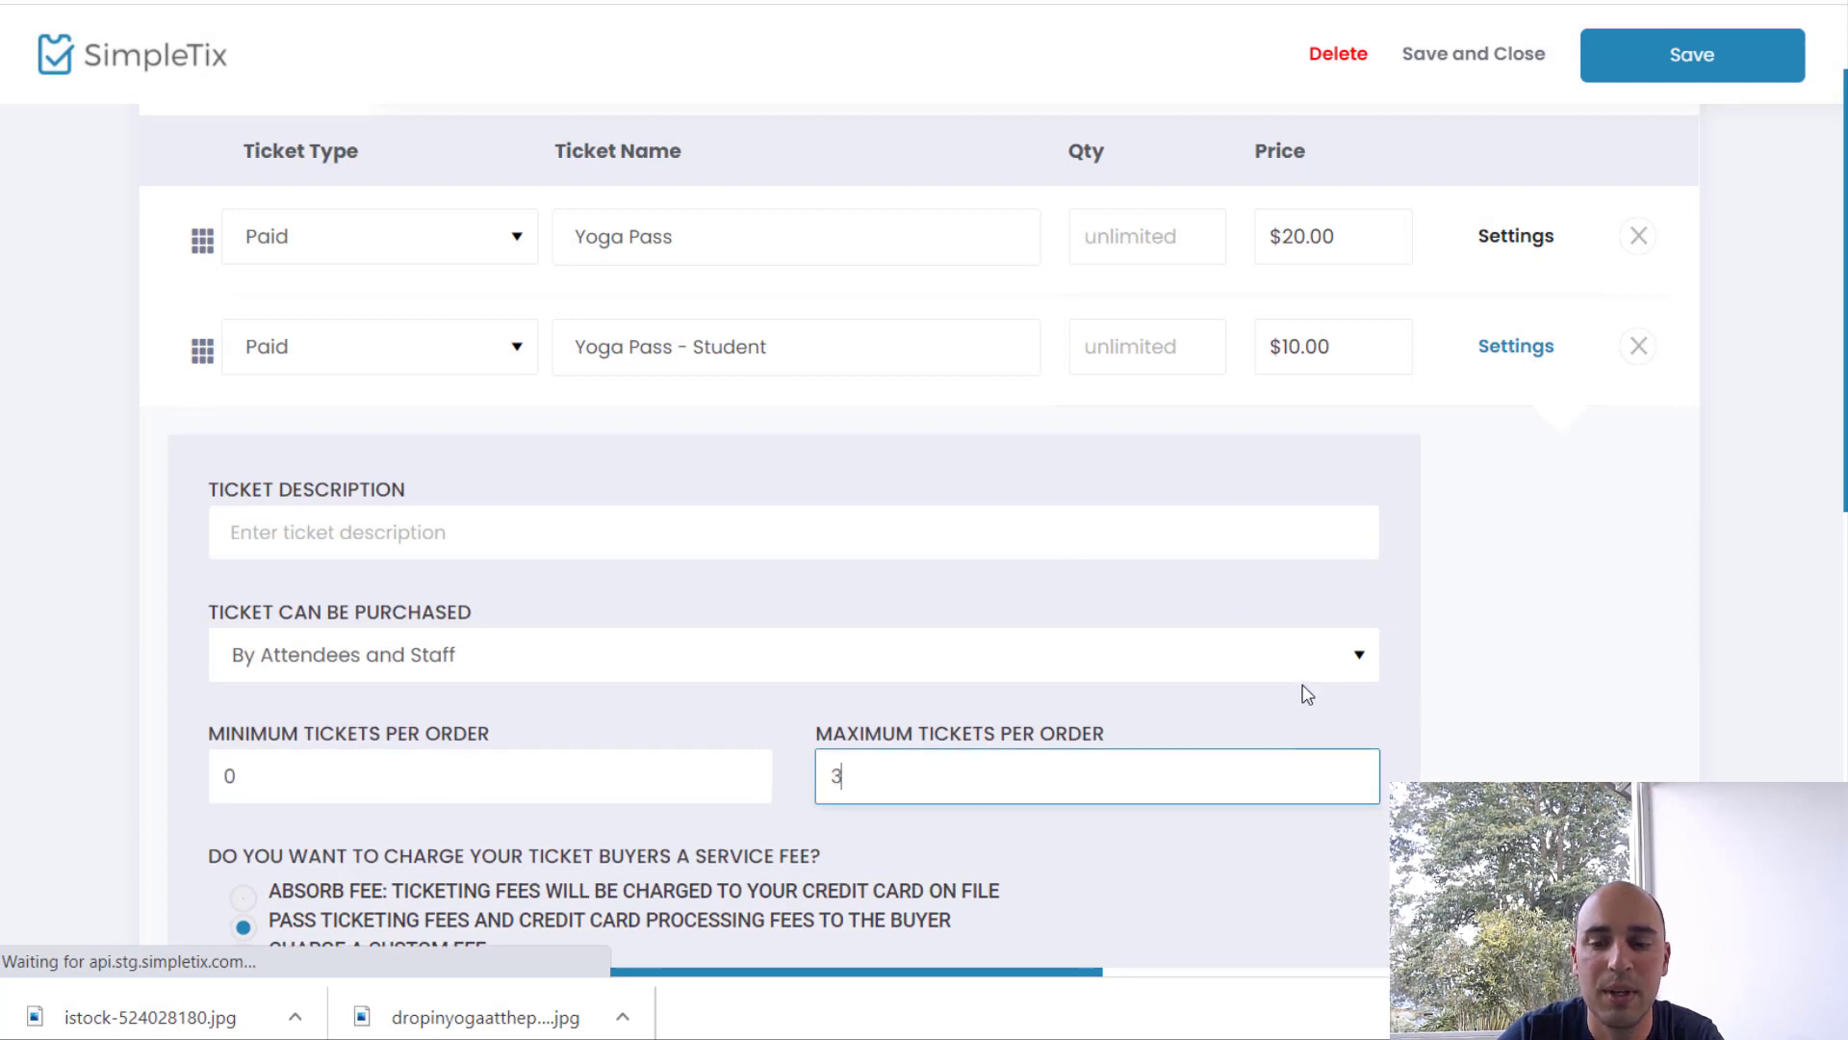
pyautogui.press('BackSpace')
pyautogui.write('2')
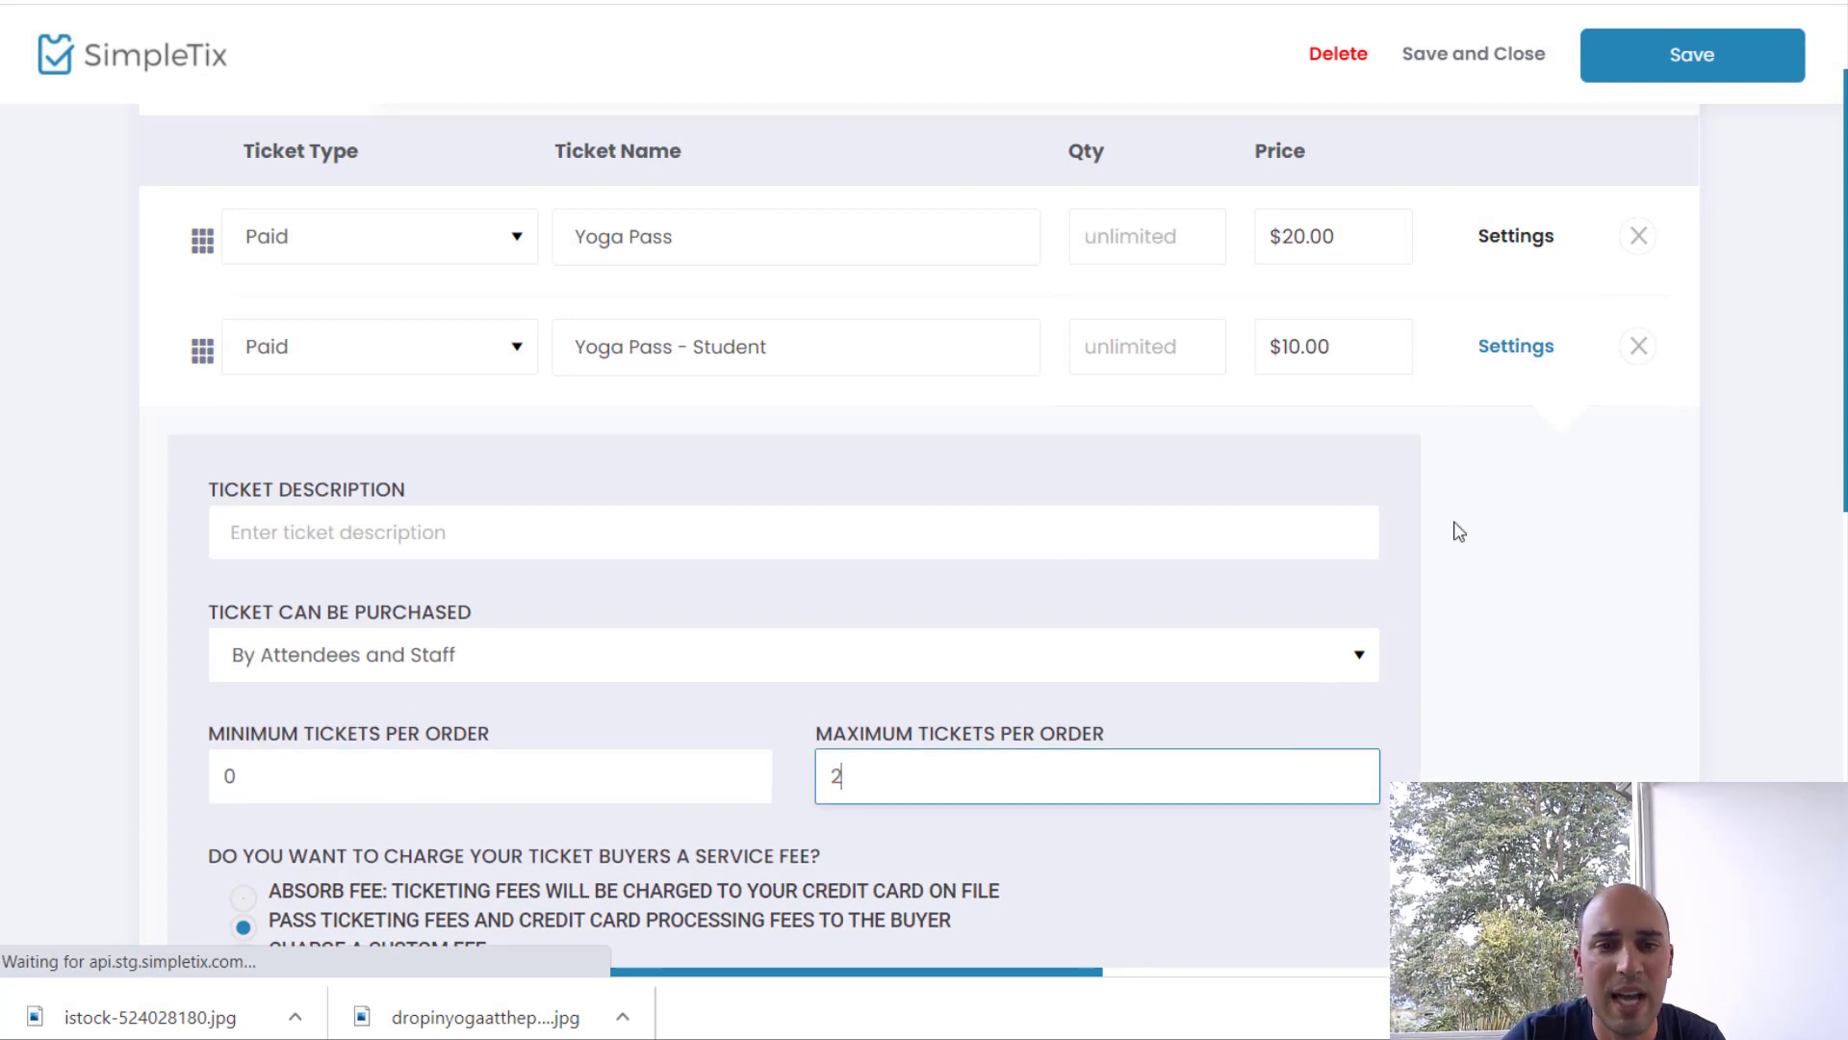
pyautogui.scroll(-2, 1456, 530)
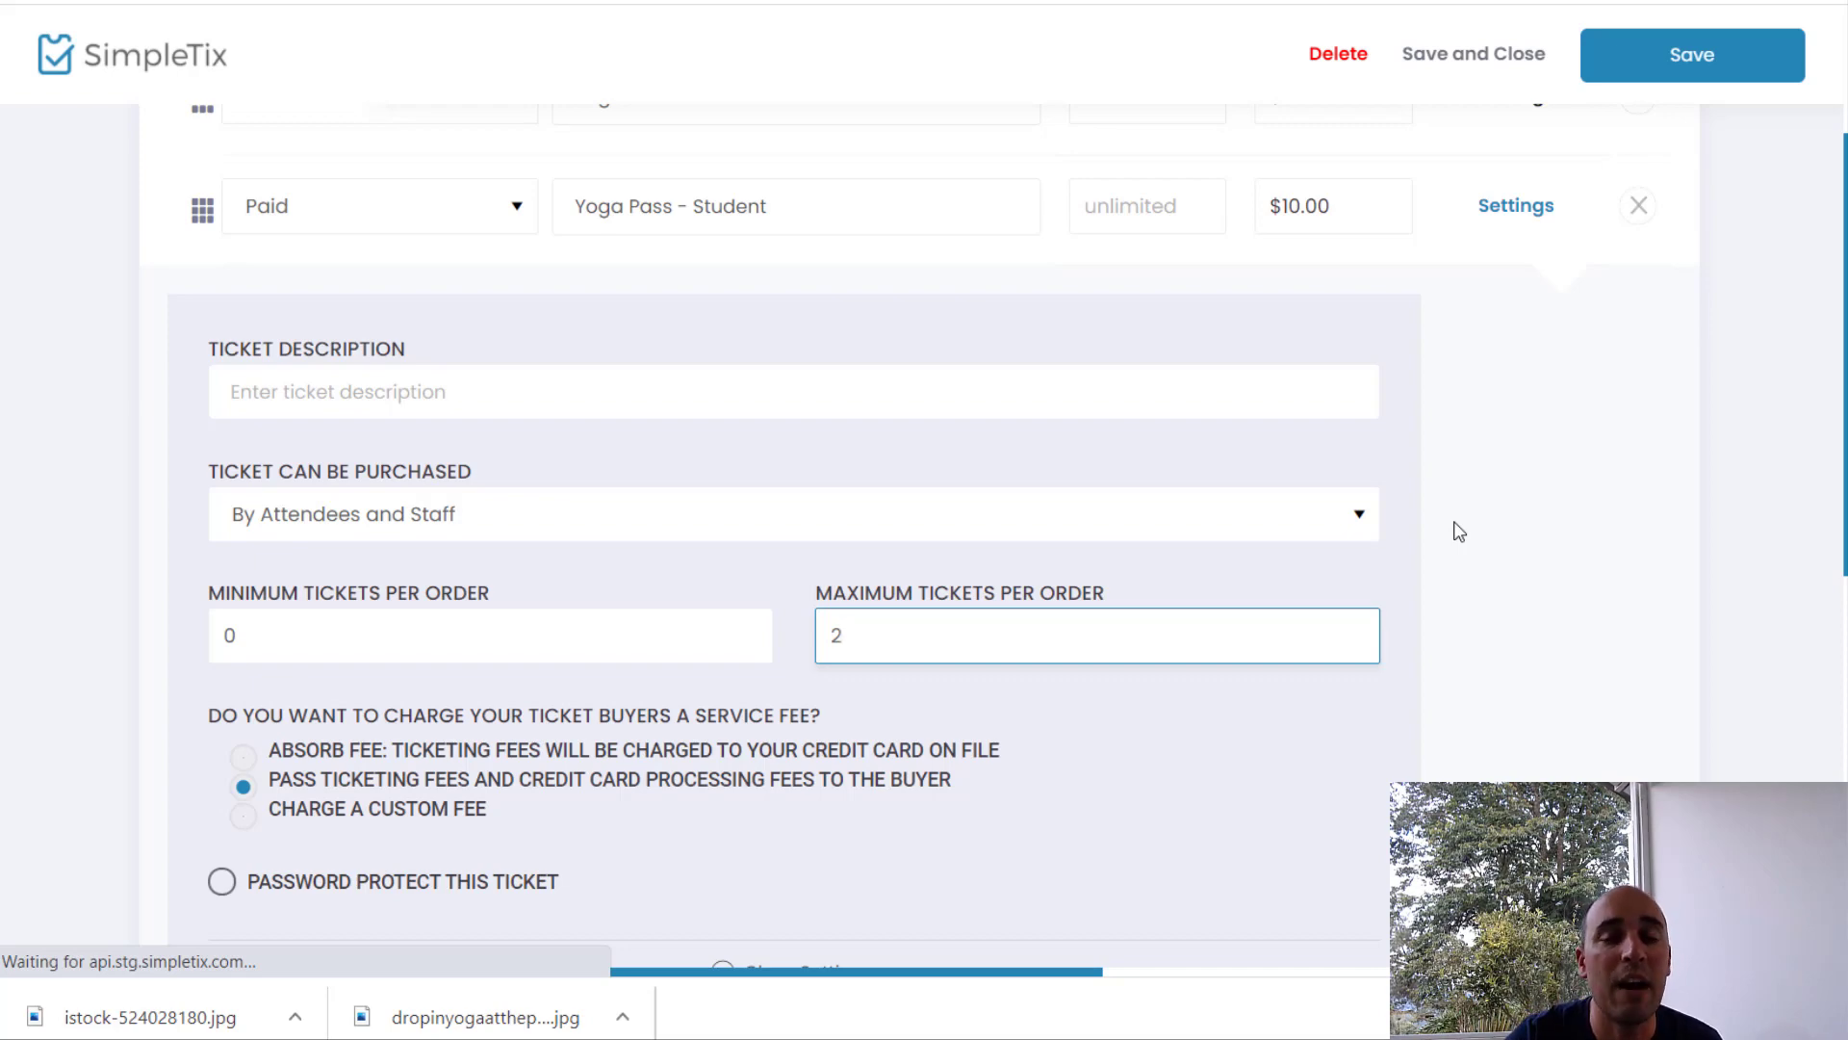
# Step: Describe the student ticket as 'Must have a valid student ID' and submit the event
pyautogui.click(804, 373)
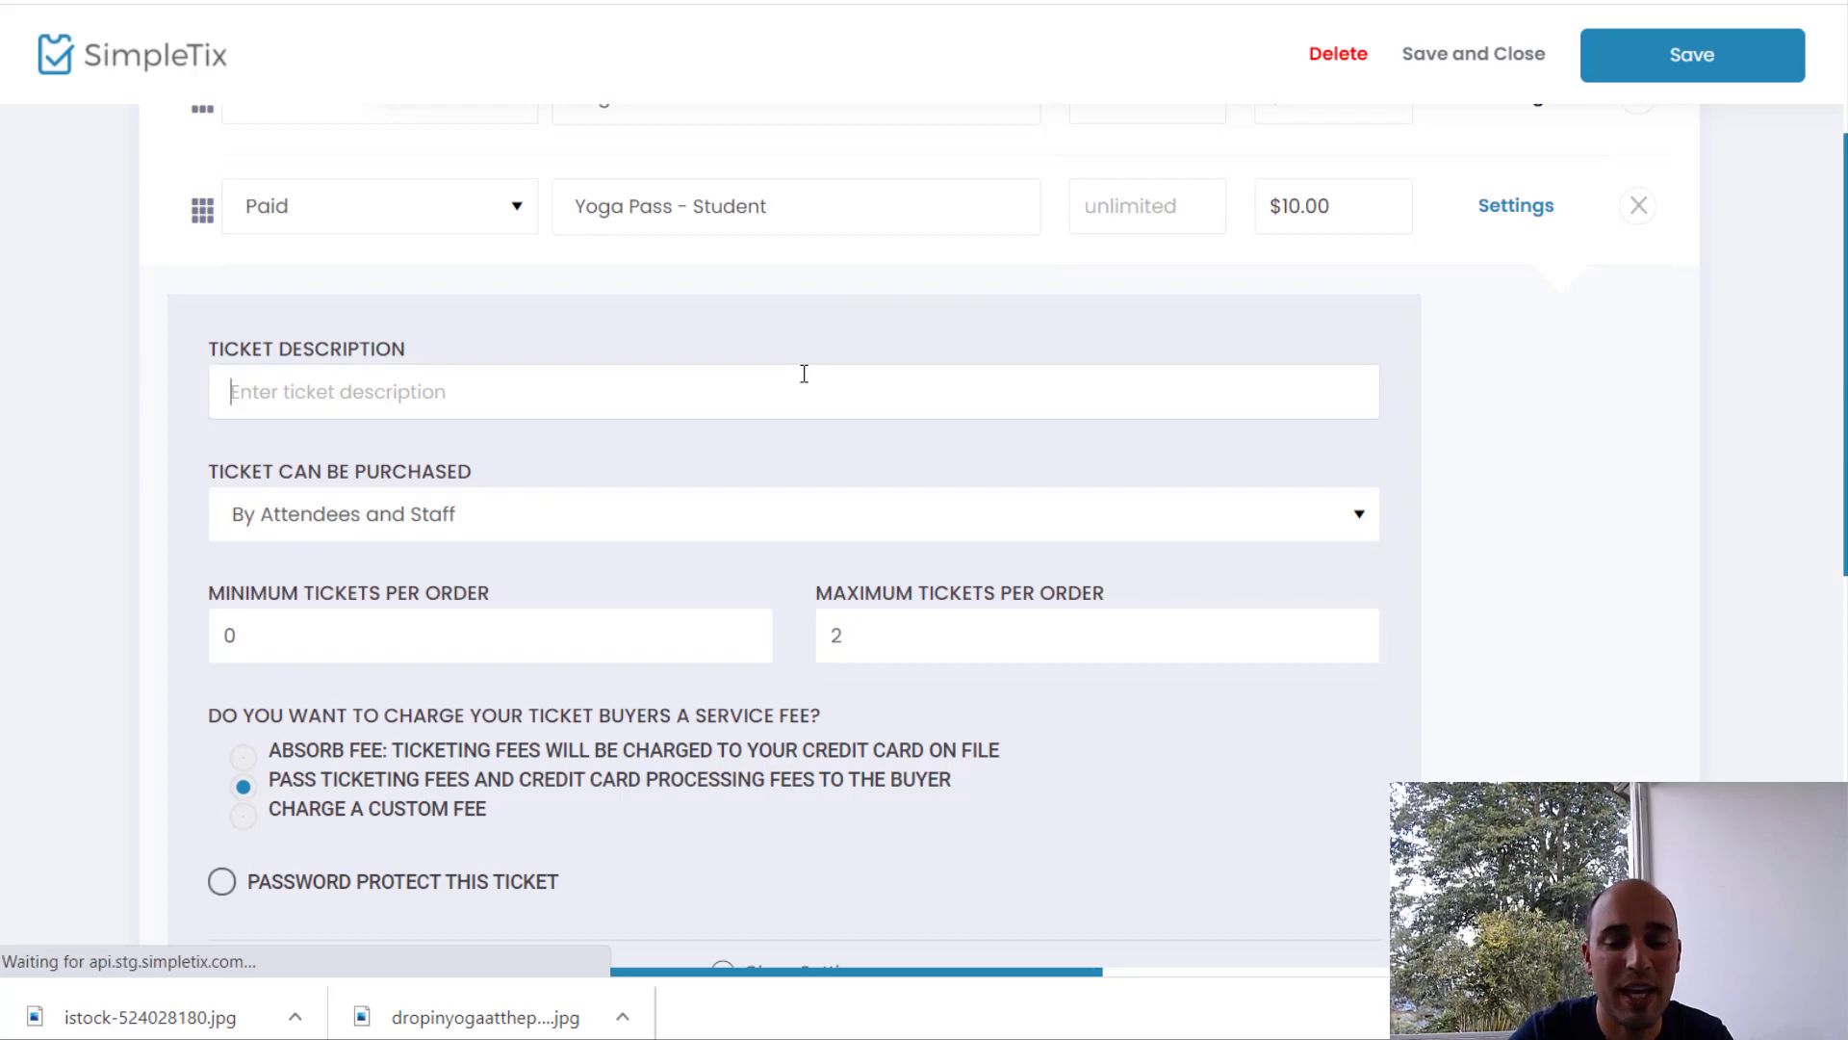
pyautogui.write('Must have a ')
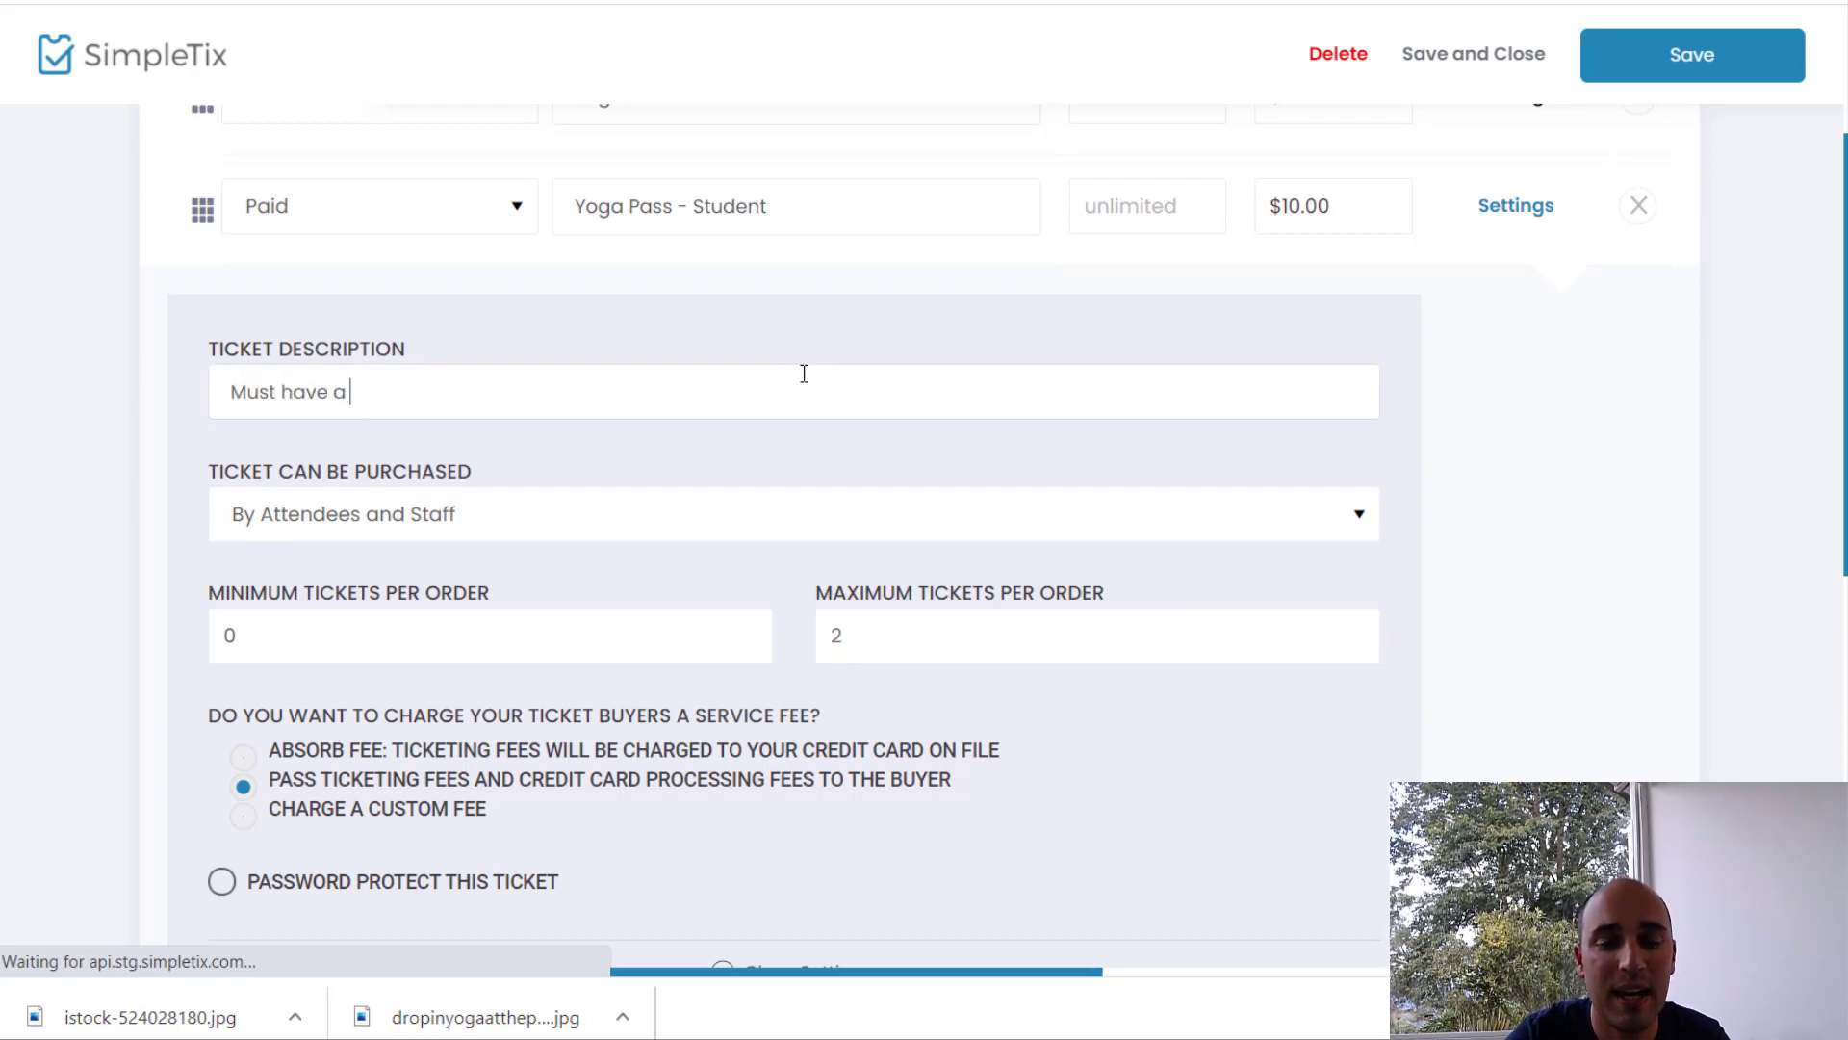
pyautogui.write('valid st')
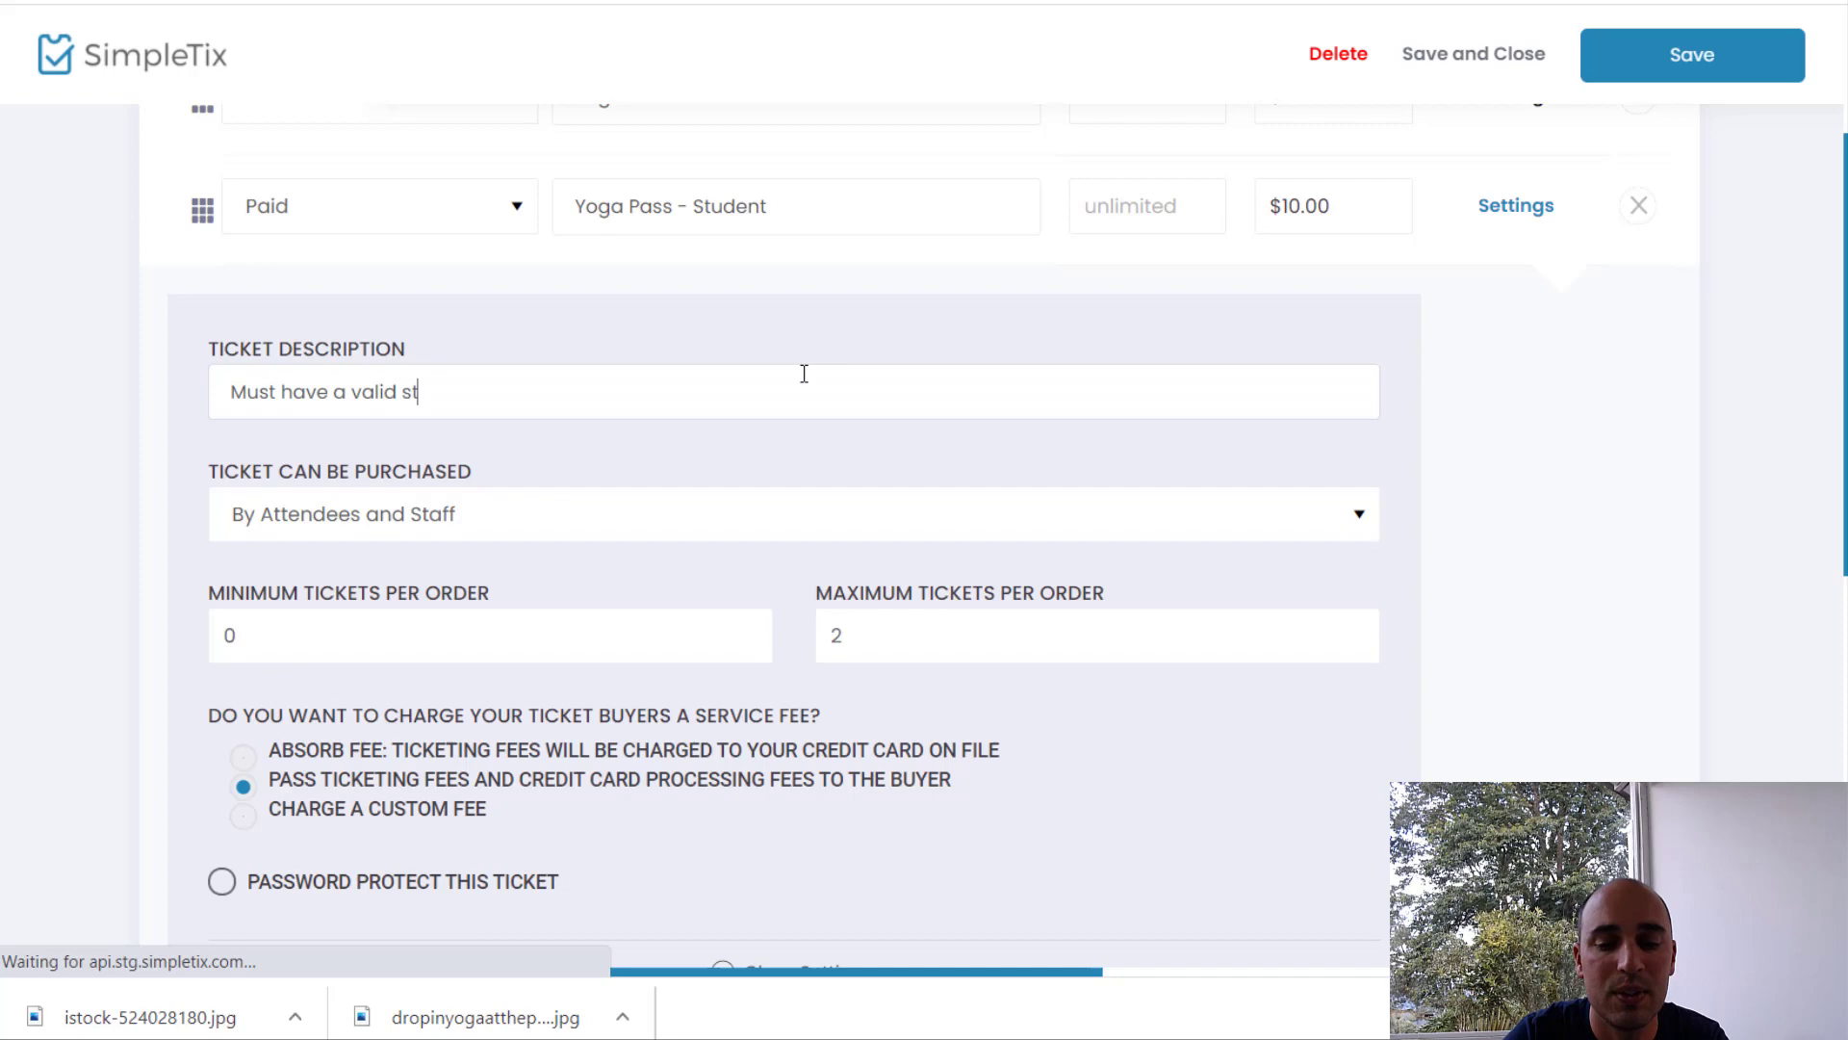
pyautogui.write('ud')
pyautogui.press('BackSpace')
pyautogui.write('udent')
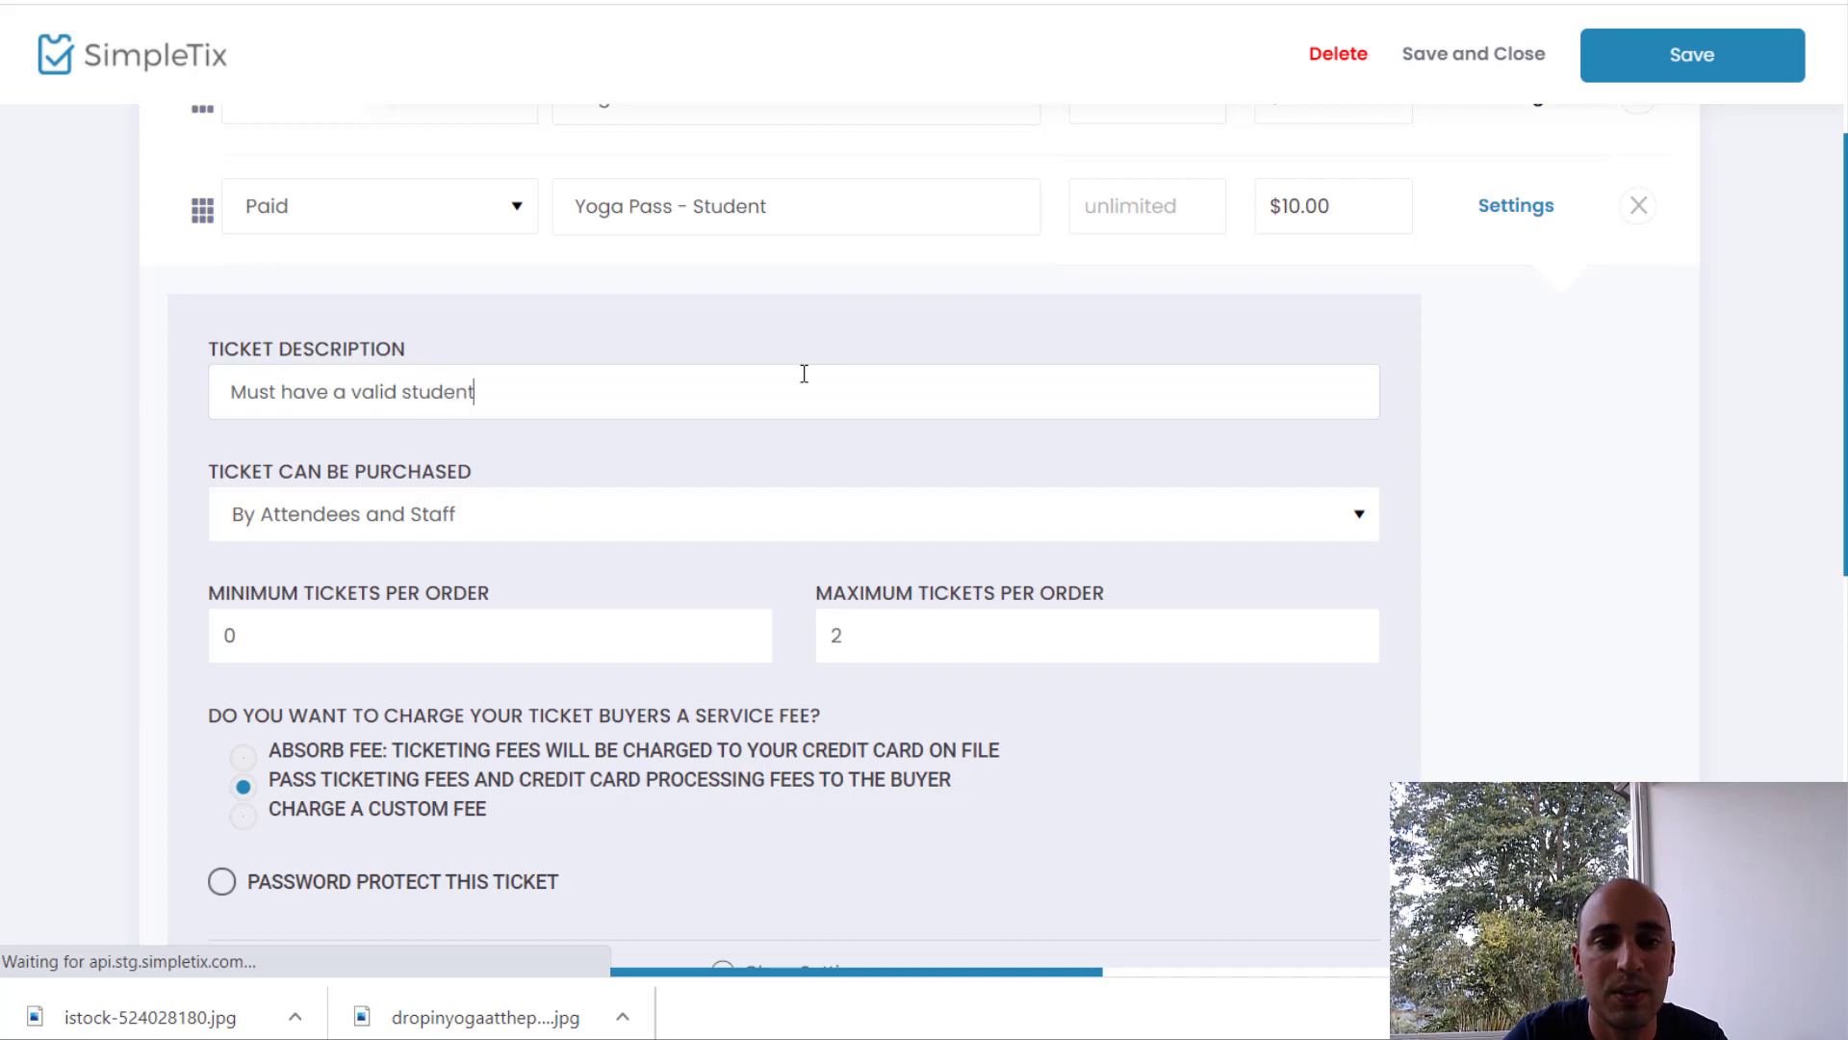
pyautogui.write(' id')
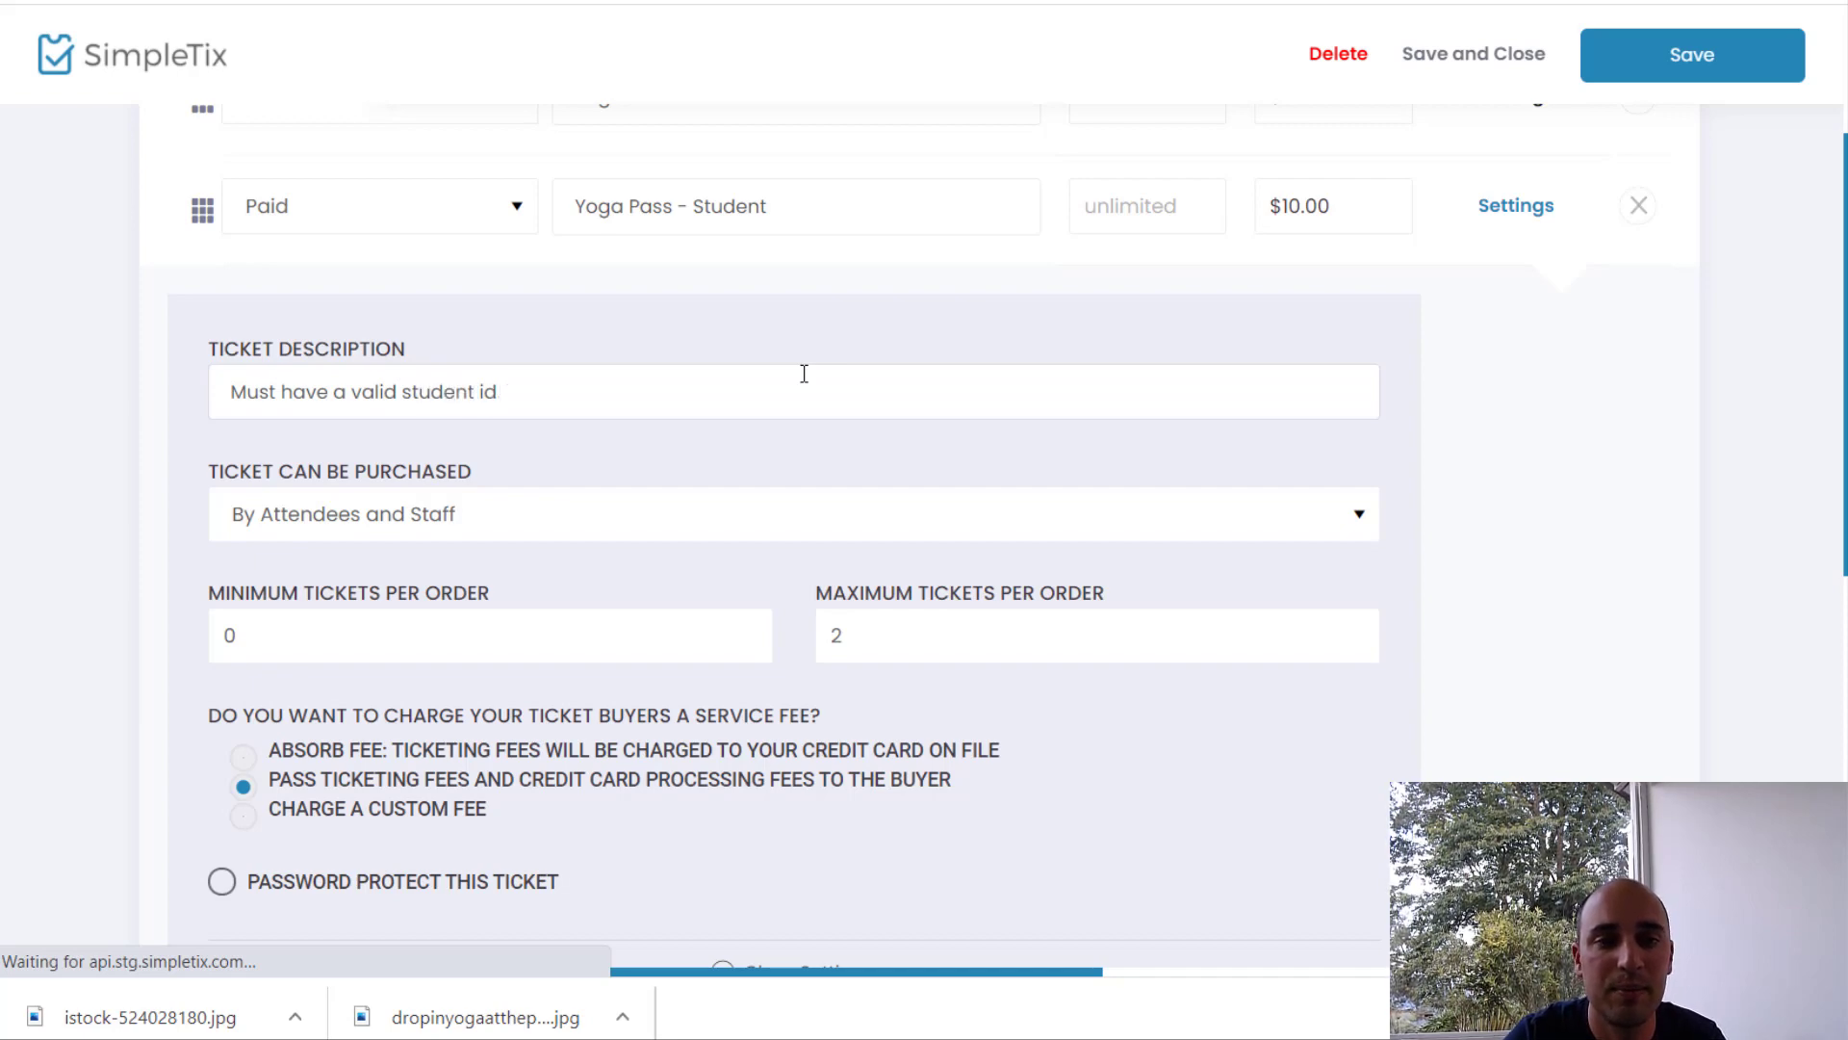
pyautogui.write('ID.')
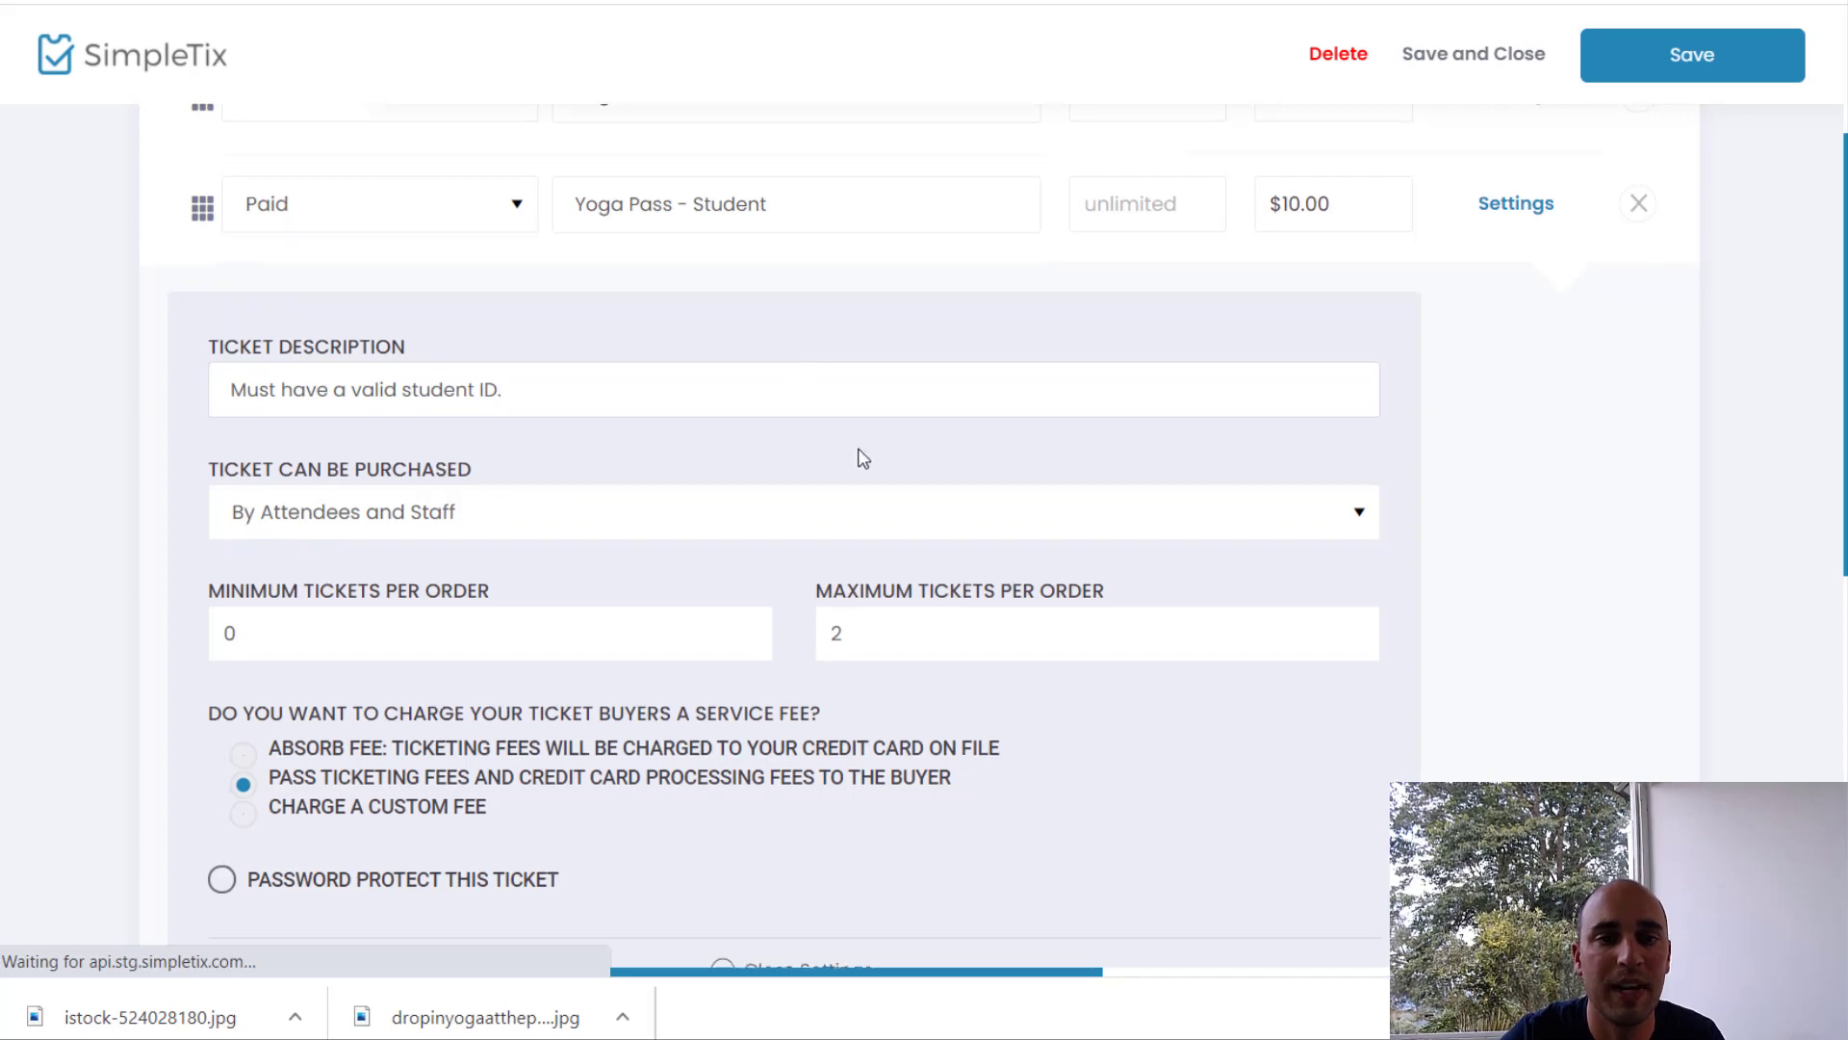
pyautogui.scroll(-5, 859, 455)
pyautogui.scroll(-3, 925, 575)
pyautogui.click(1489, 760)
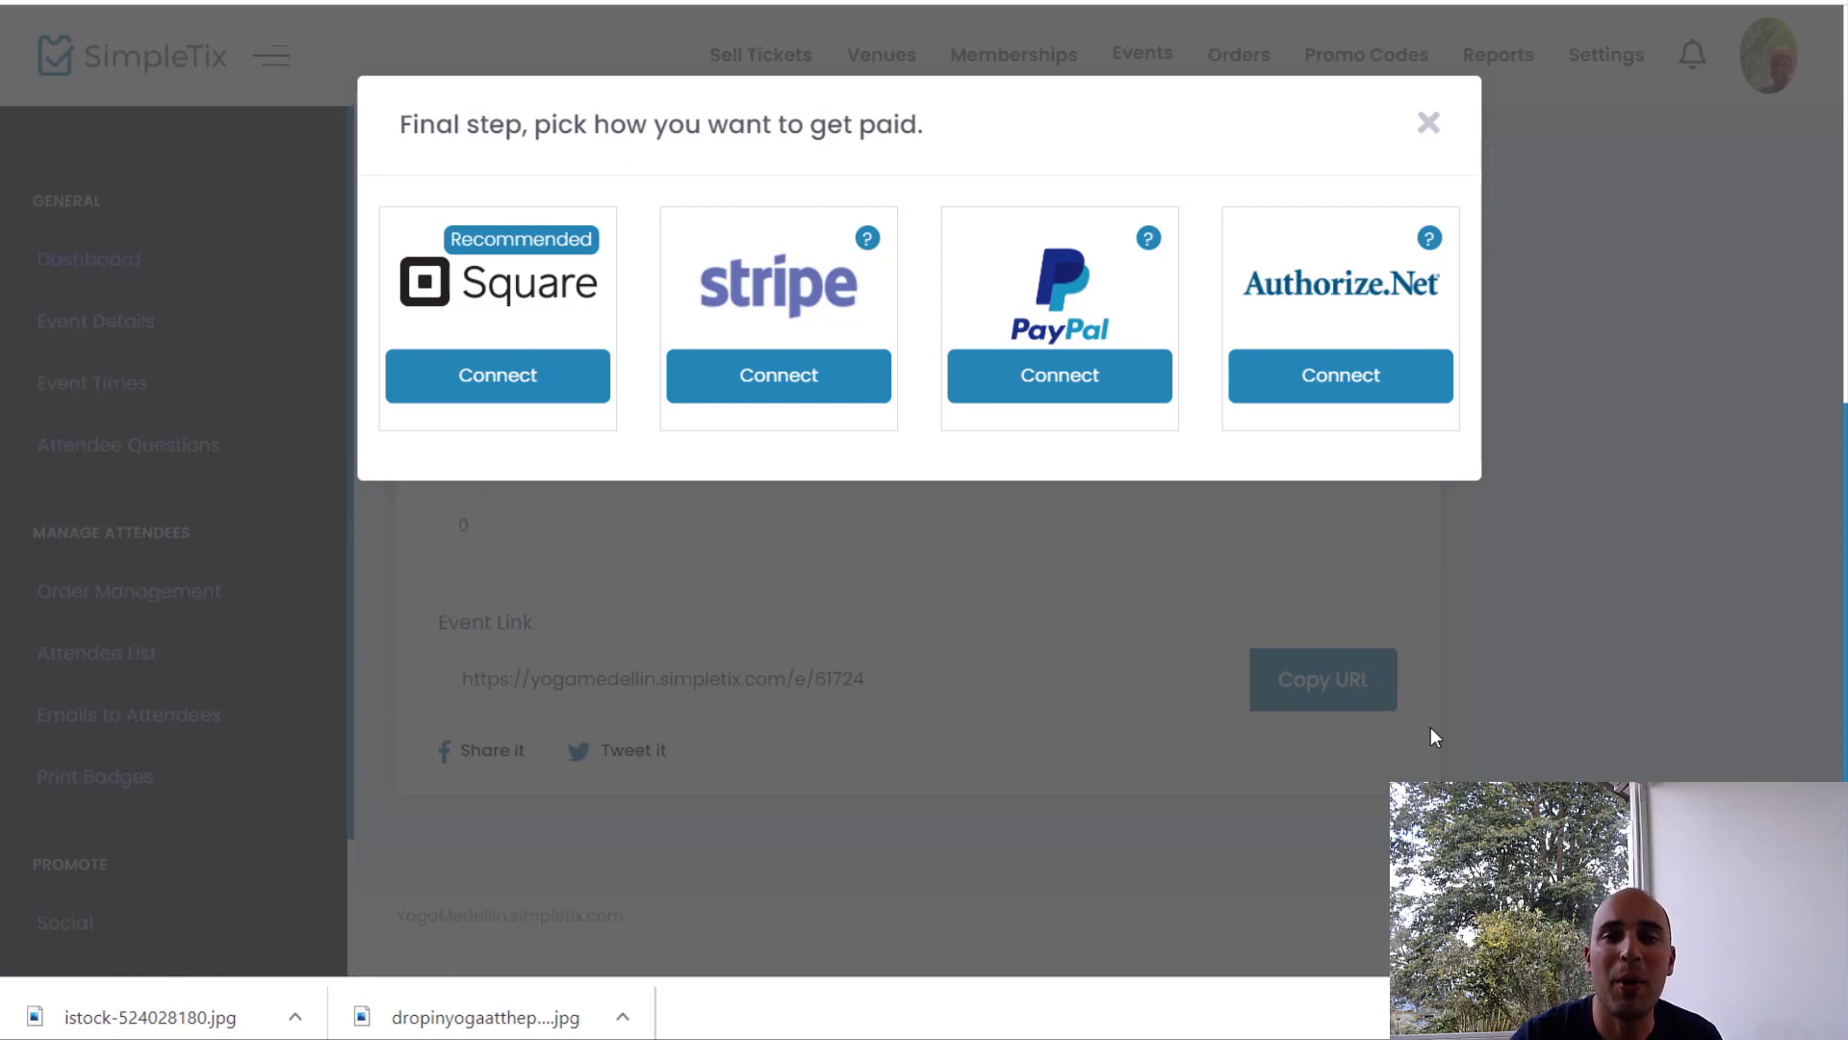
# Step: Dismiss the 'pick how you want to get paid' modal to reveal the event dashboard
pyautogui.click(1428, 123)
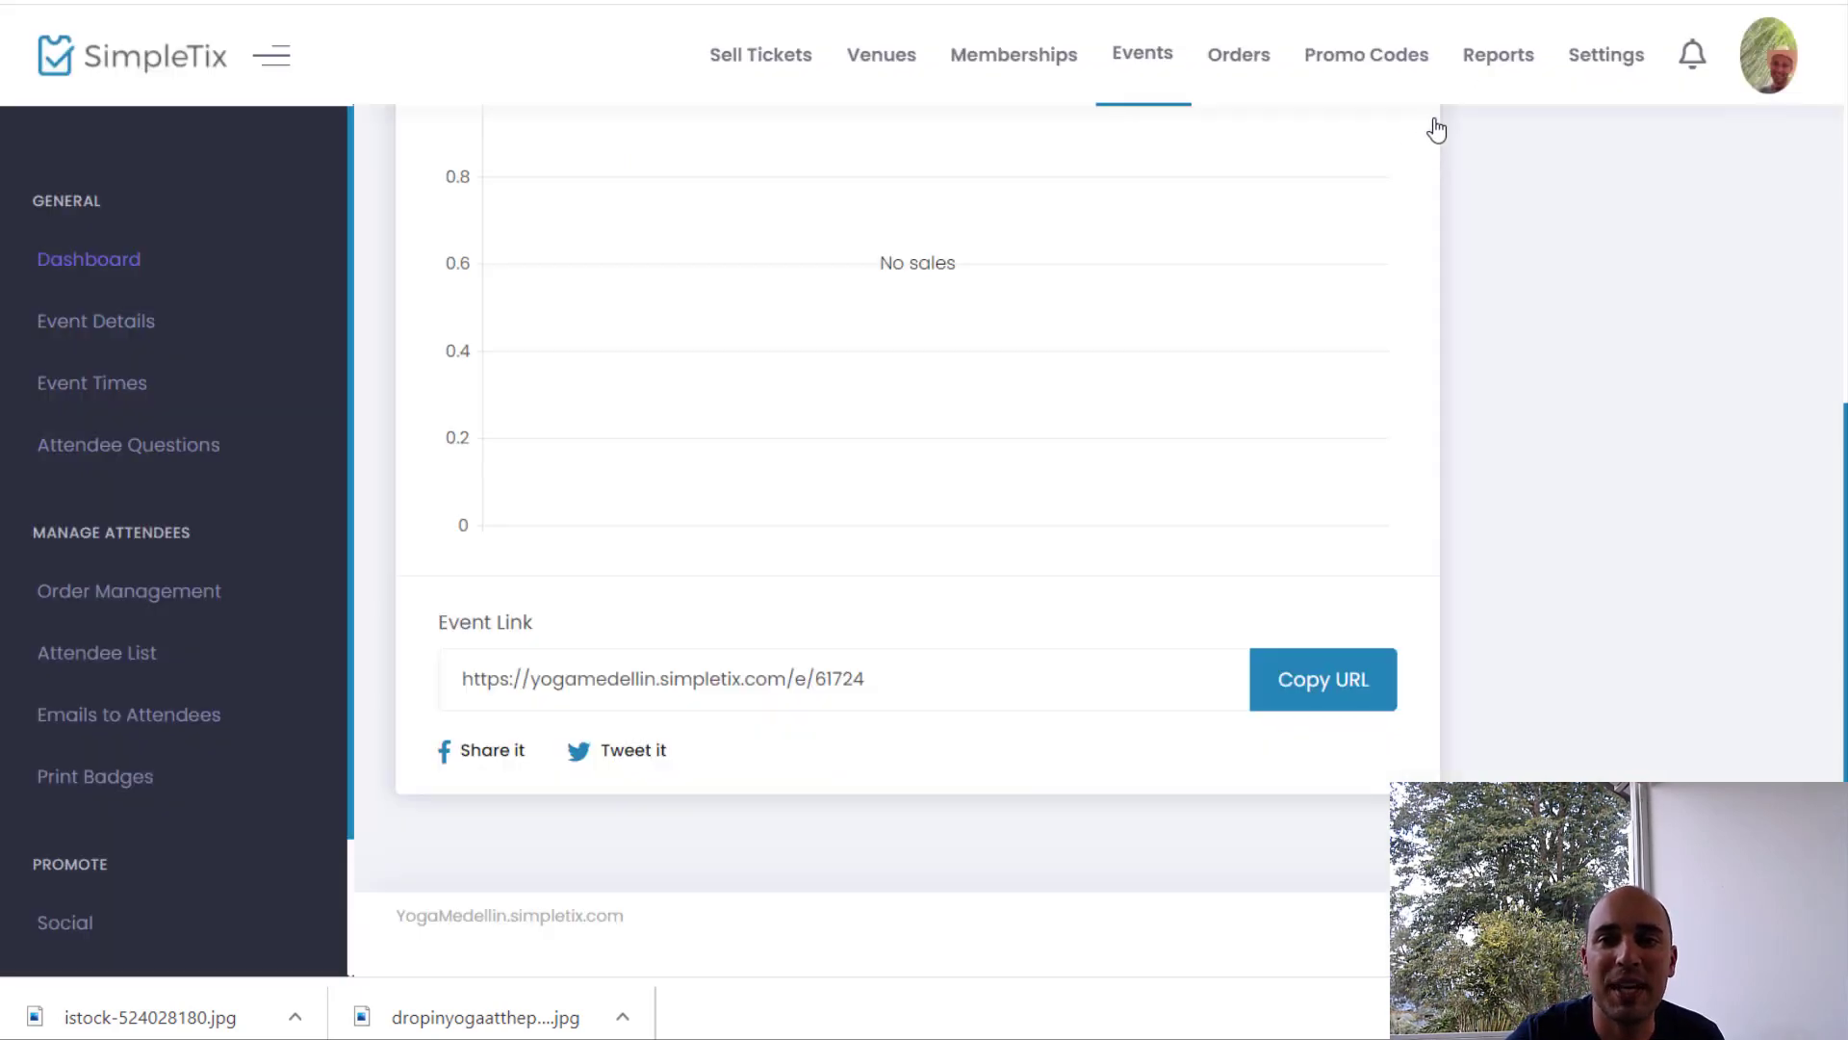
pyautogui.scroll(3, 1047, 693)
pyautogui.scroll(-3, 1047, 693)
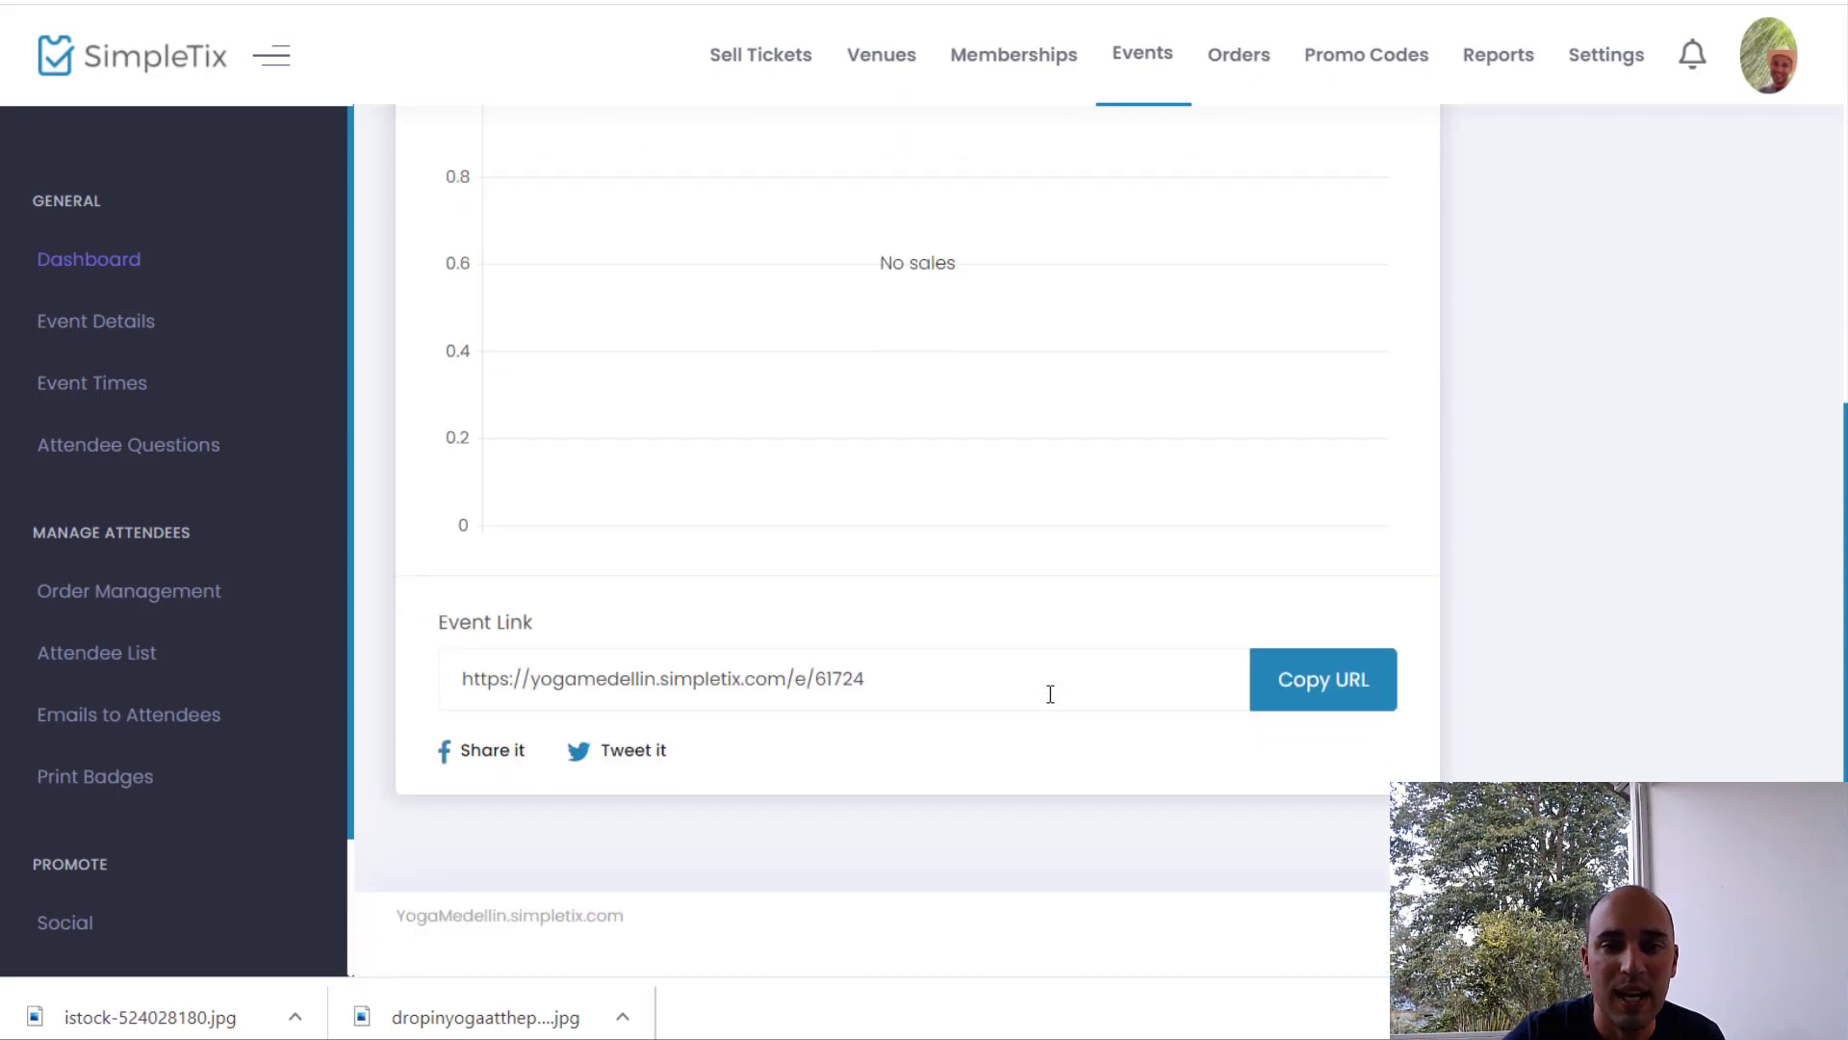
# Step: Copy the public event link and start buying tickets for the yoga event
pyautogui.click(1319, 692)
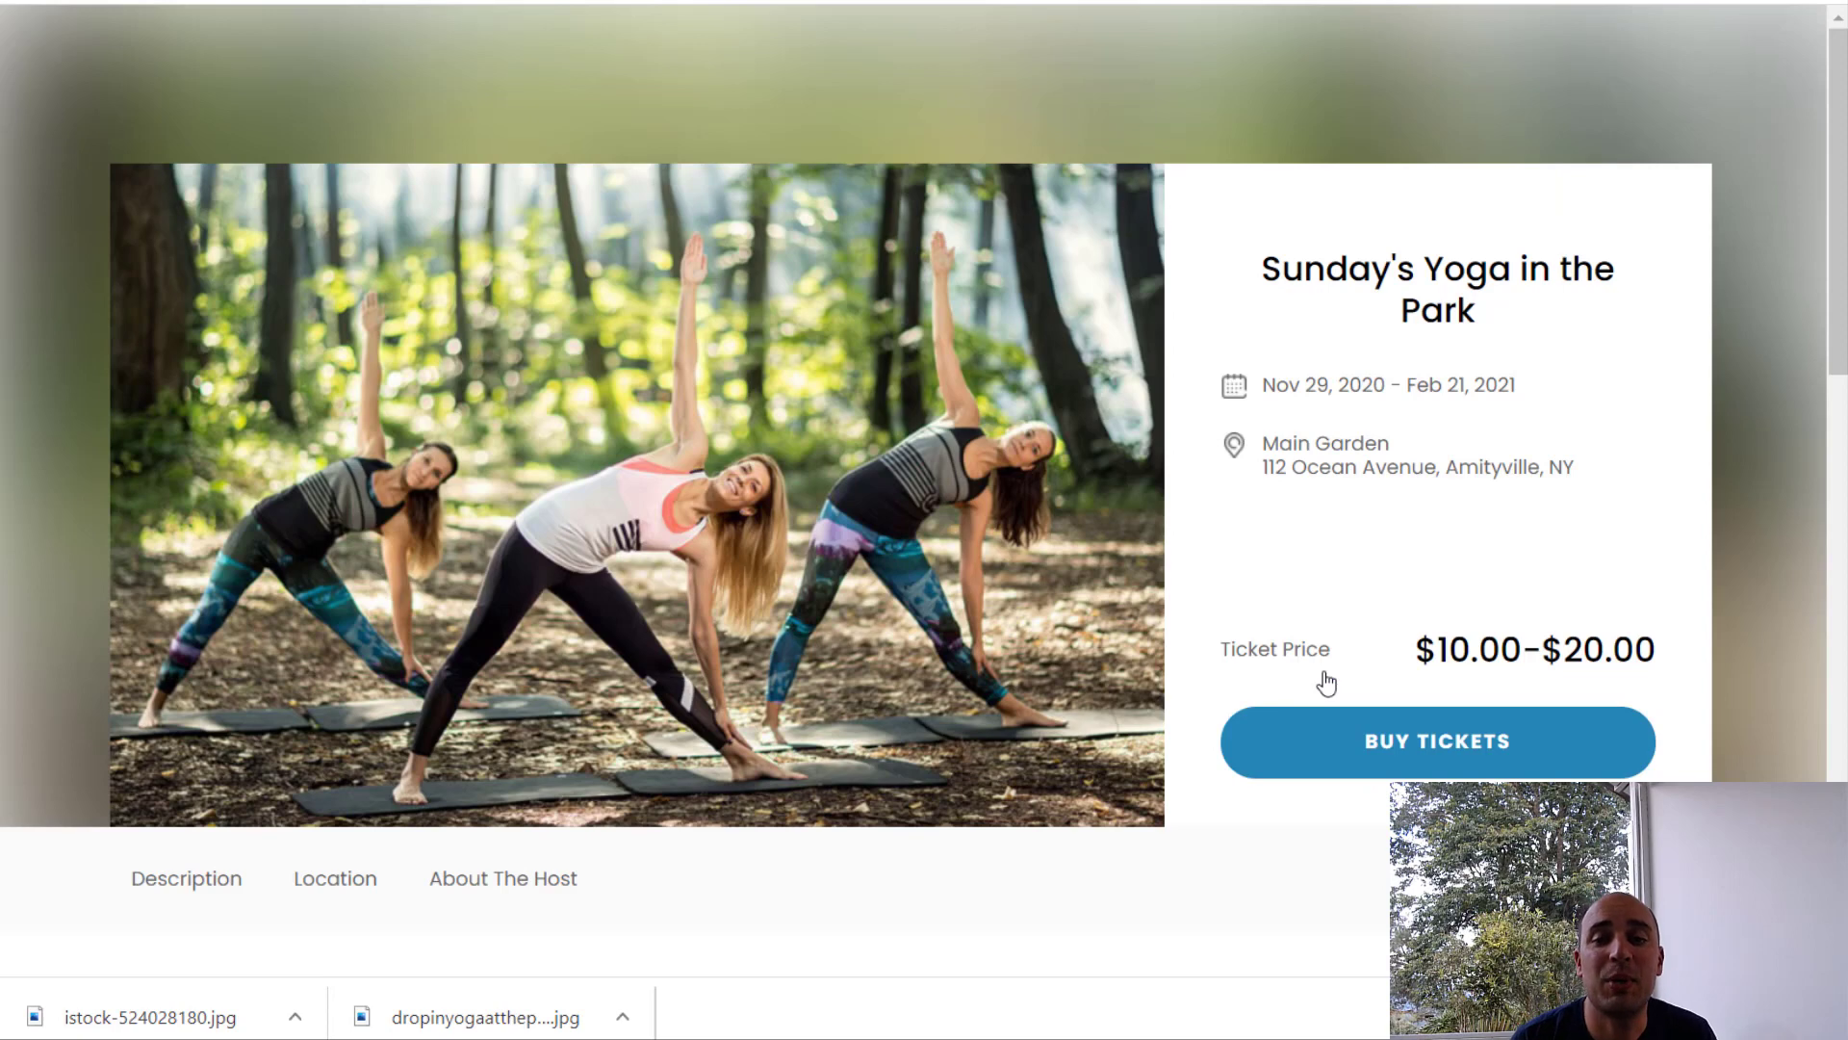
pyautogui.scroll(-2, 1329, 750)
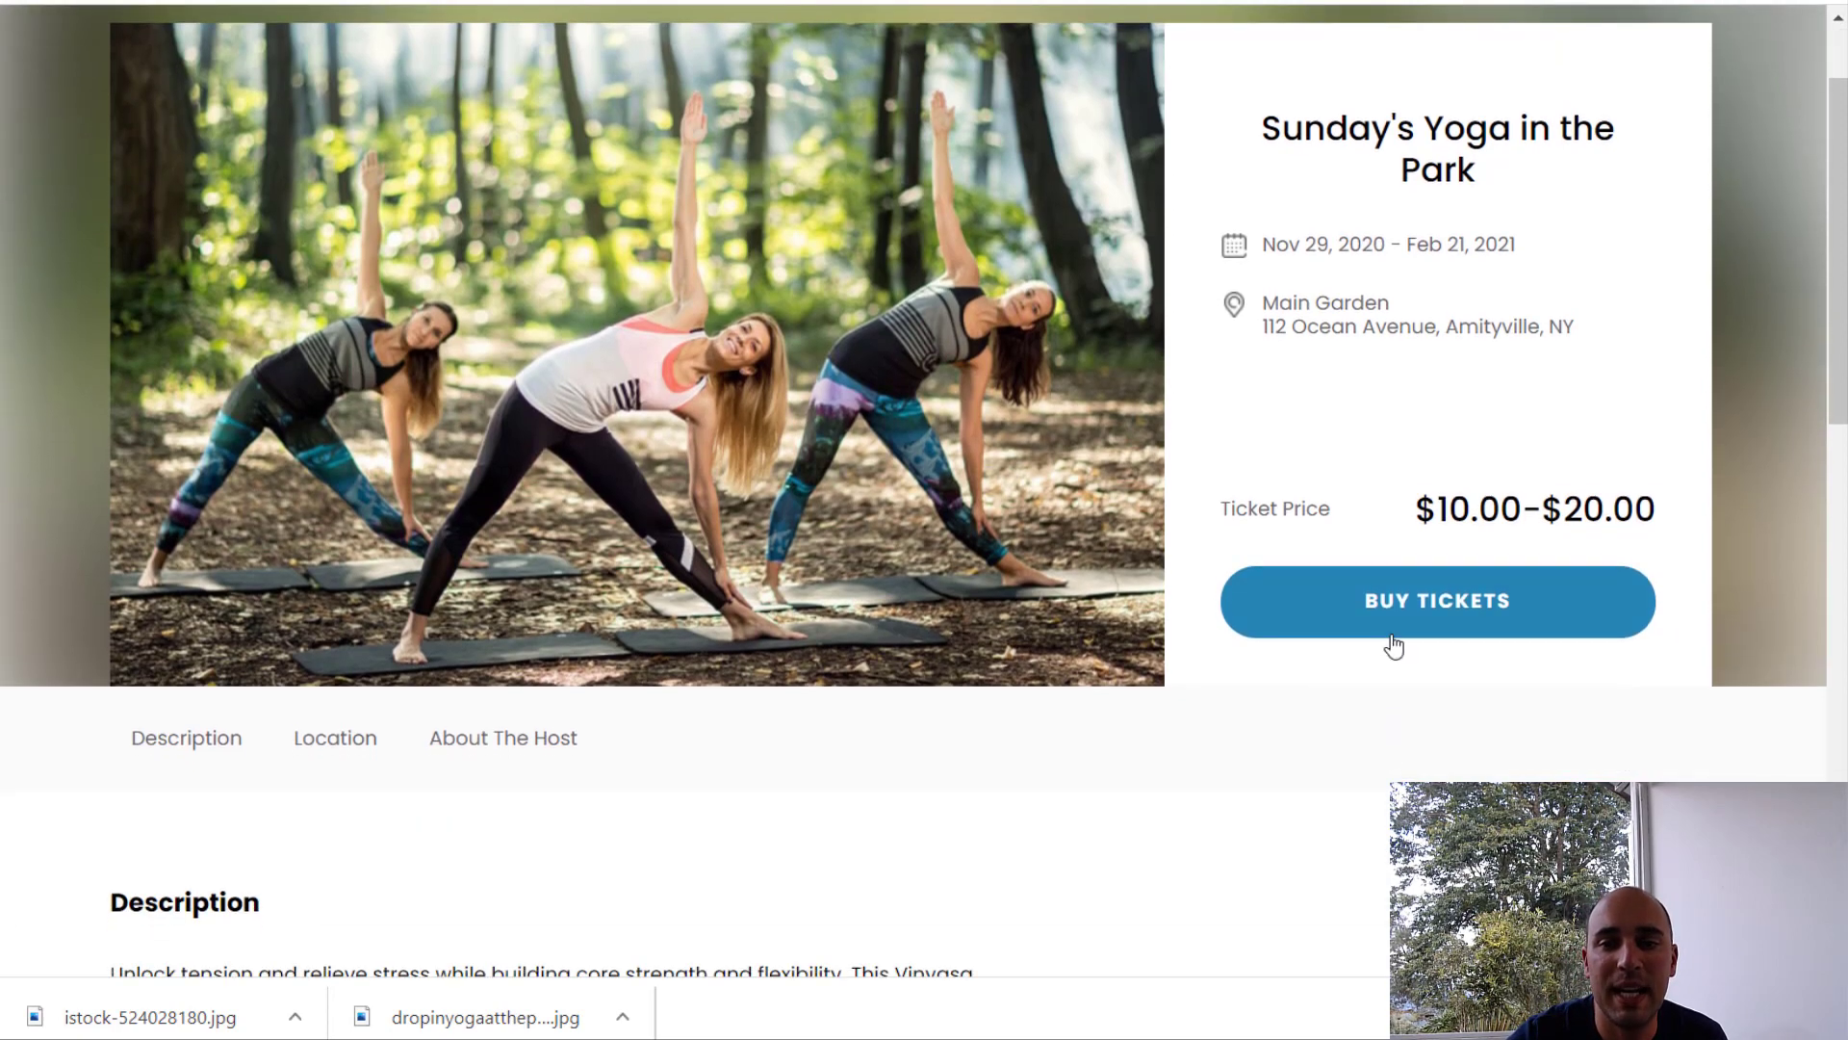
pyautogui.click(1402, 634)
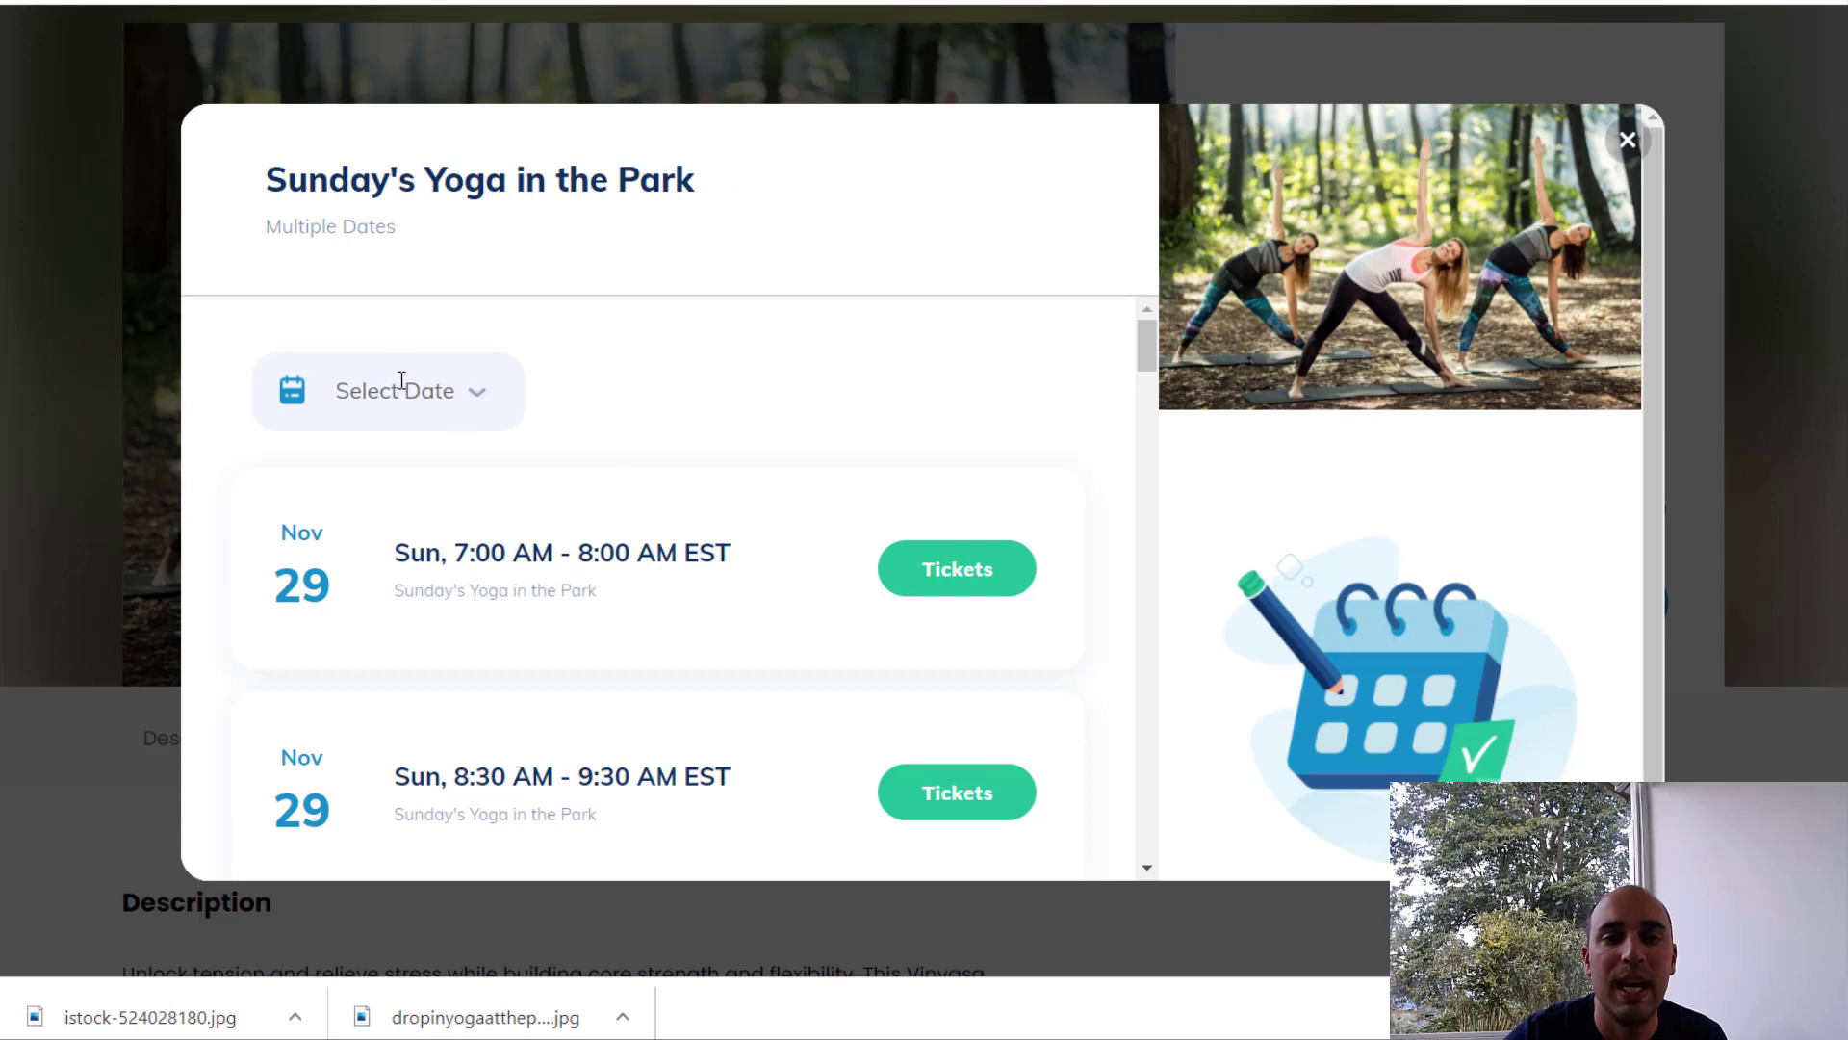
# Step: Pick January 24, 2021 and view the tickets for the 8:30 AM session
pyautogui.click(401, 380)
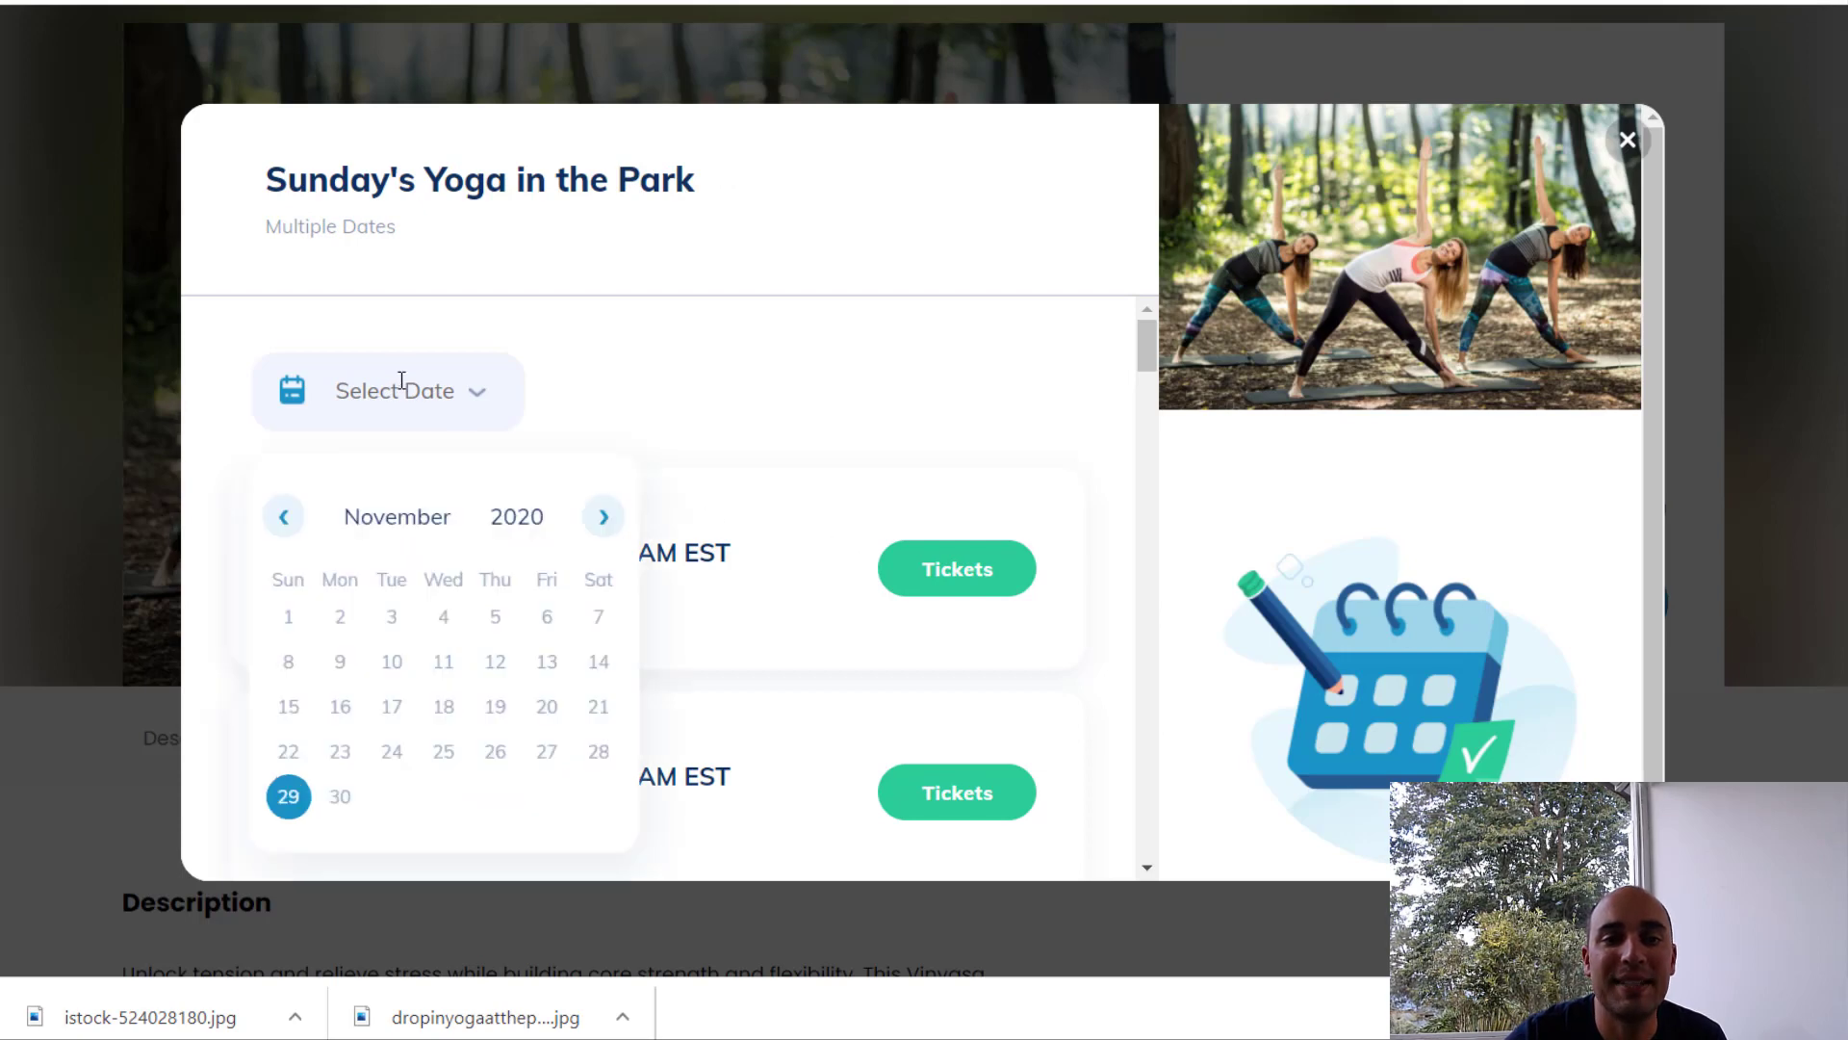
pyautogui.click(603, 517)
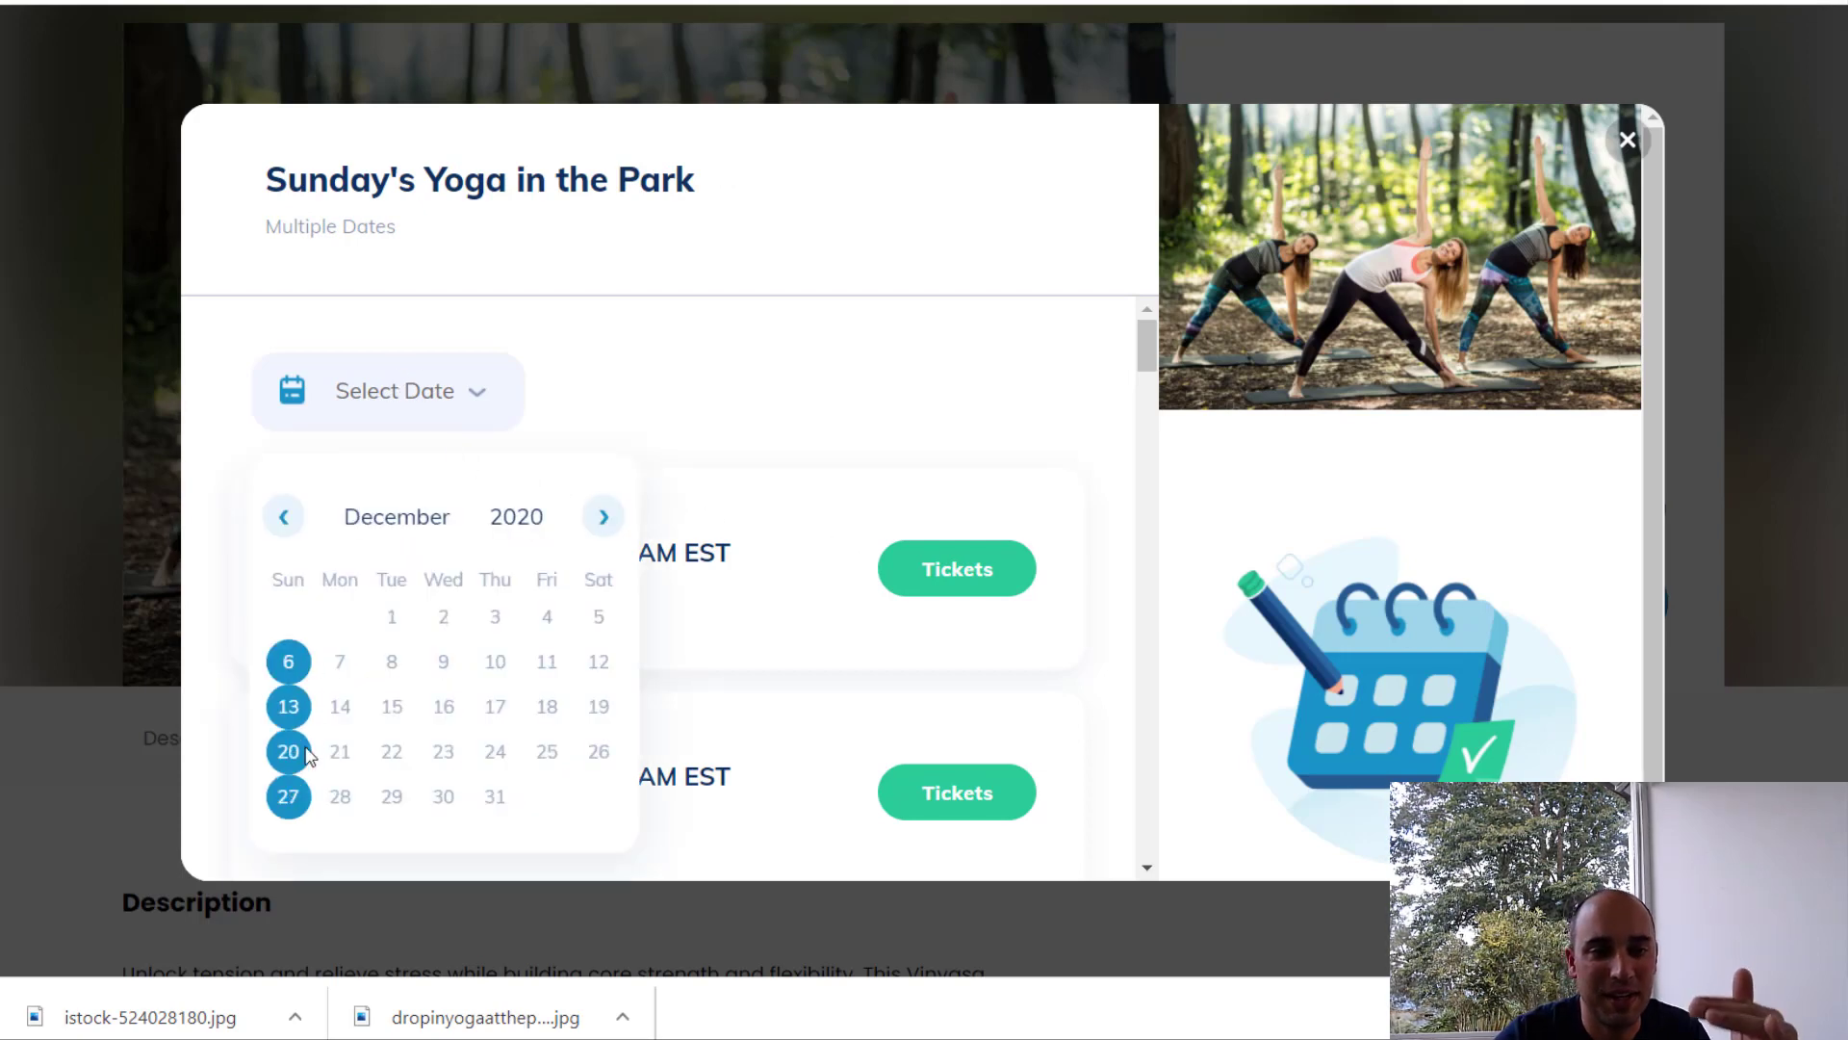
pyautogui.click(604, 517)
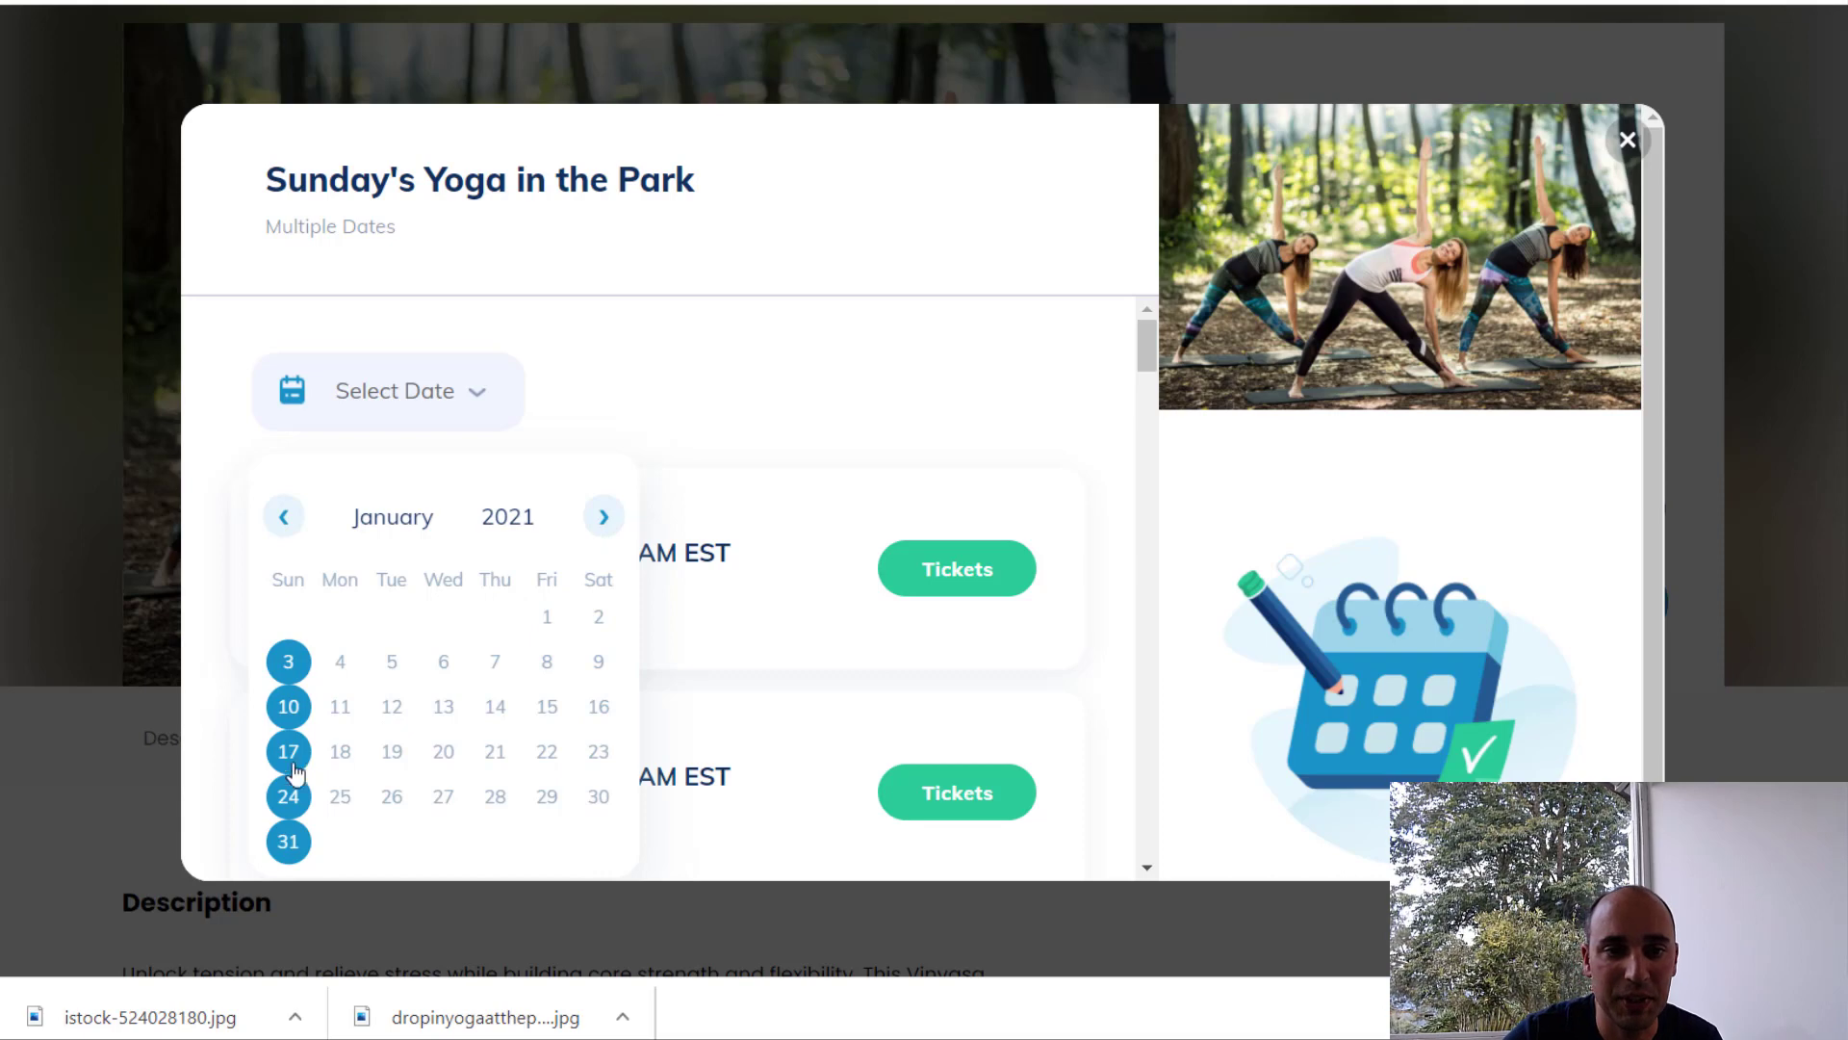
pyautogui.click(292, 801)
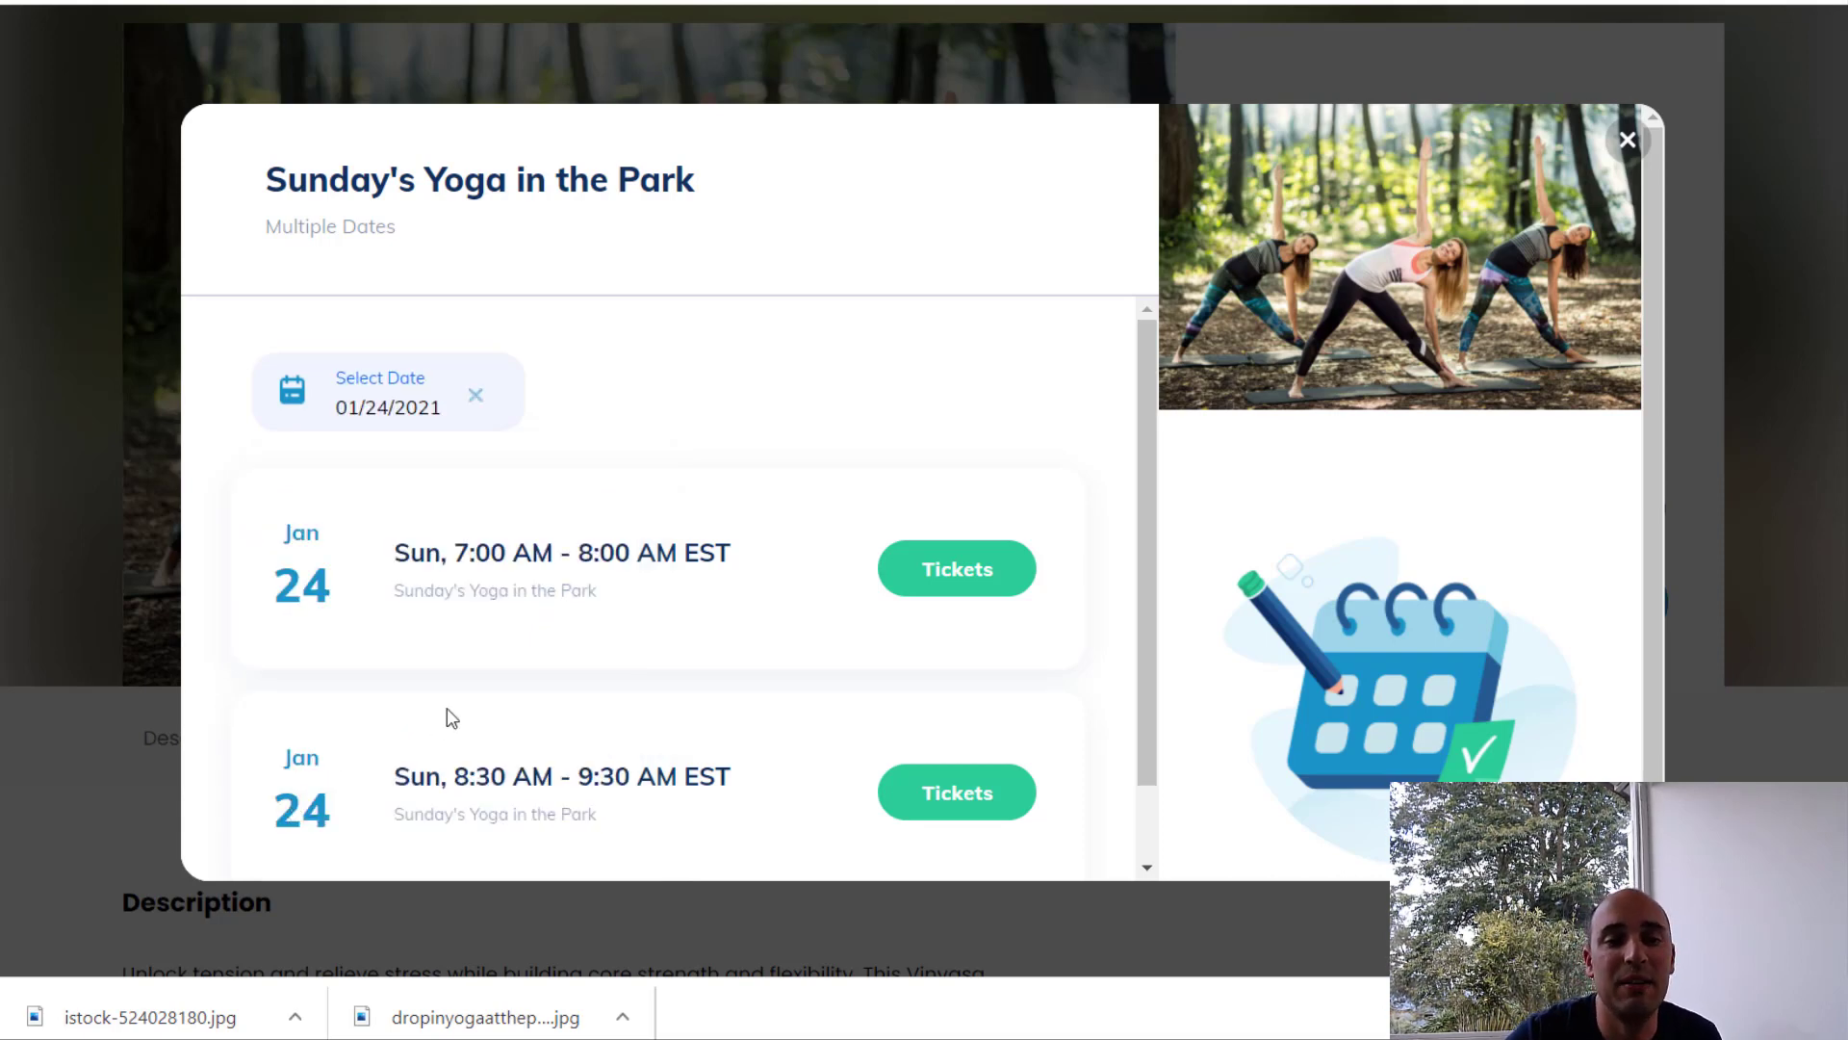
pyautogui.scroll(-1, 451, 717)
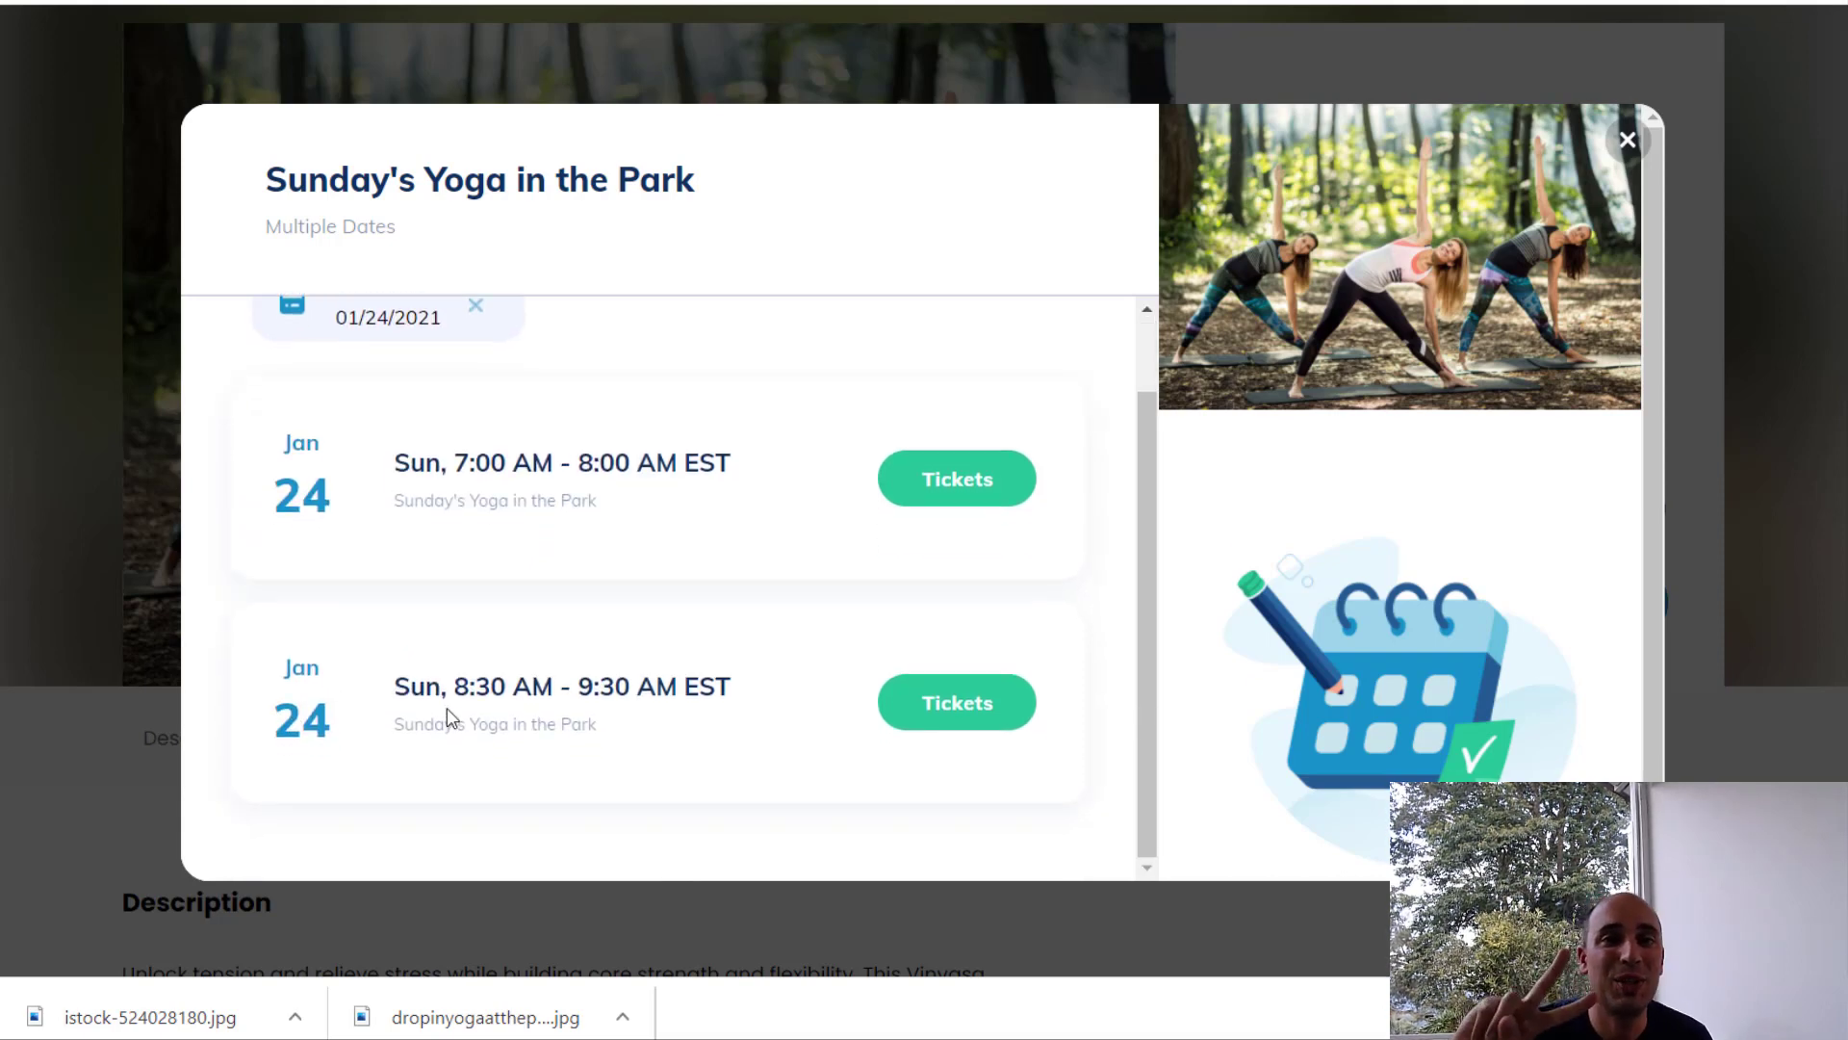
pyautogui.click(927, 717)
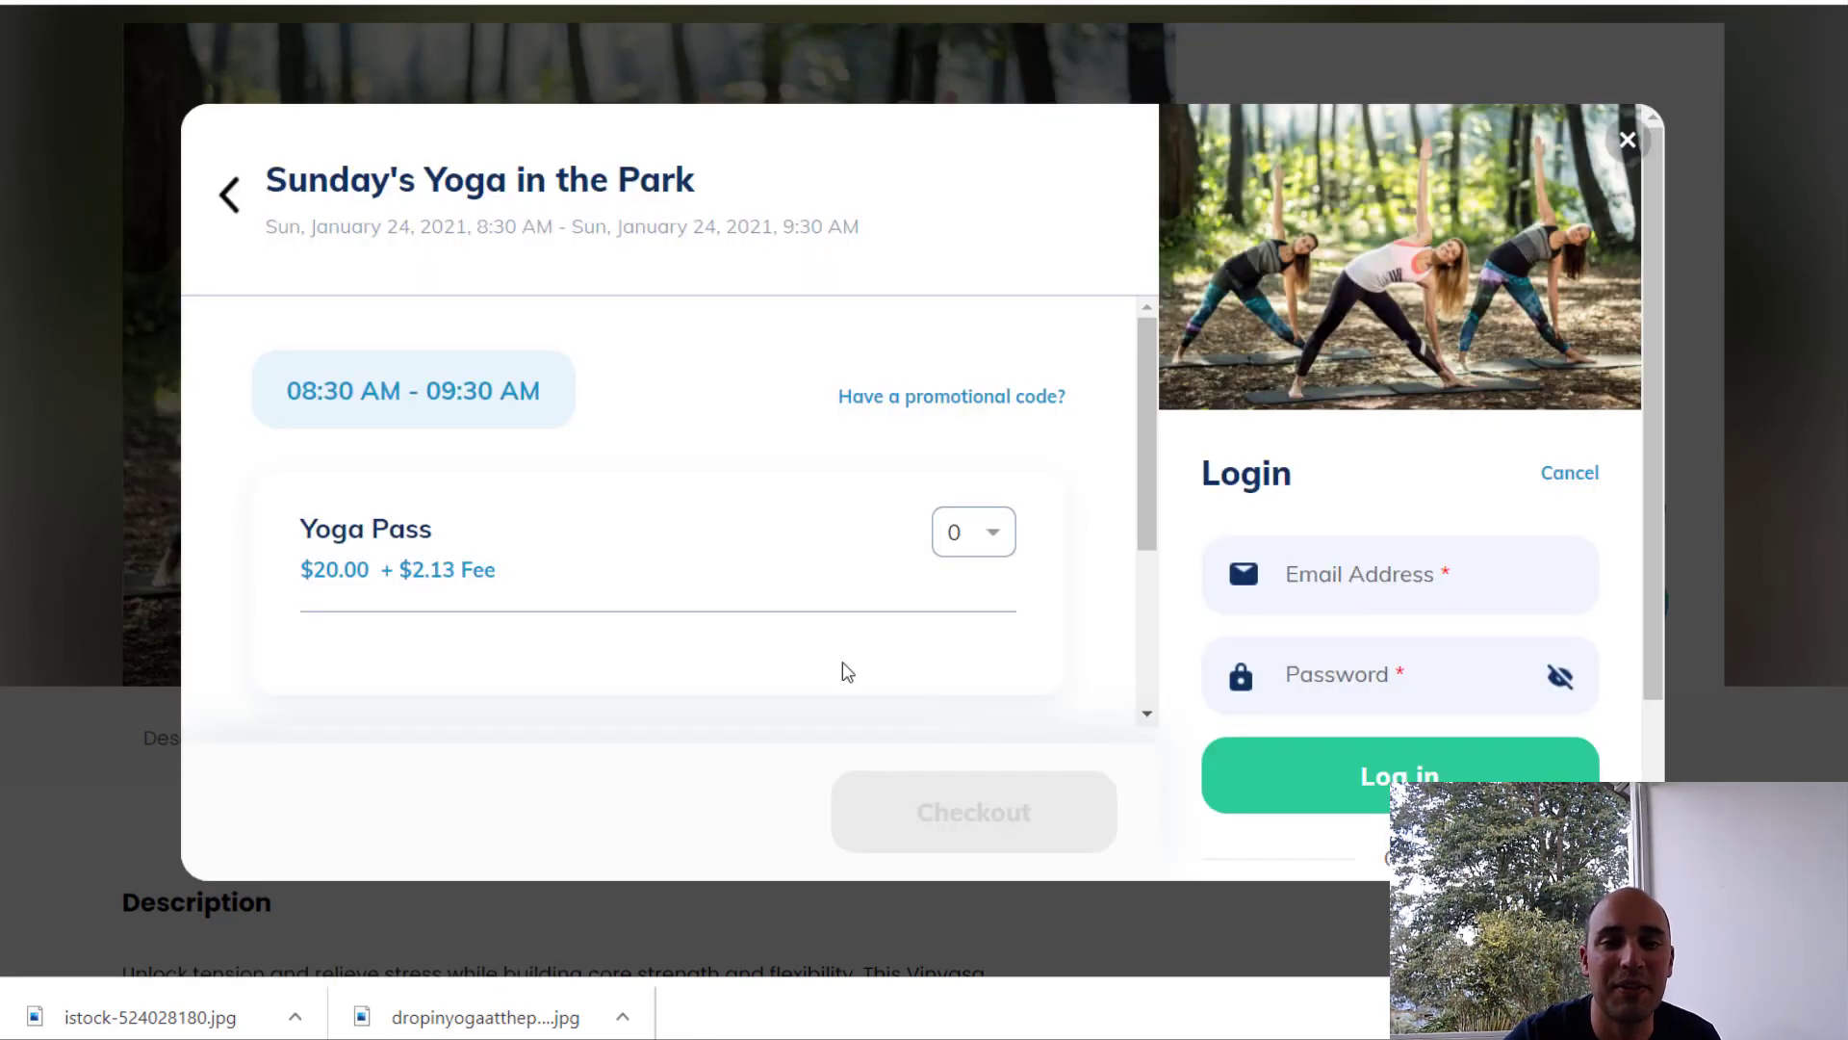
pyautogui.scroll(-1, 847, 671)
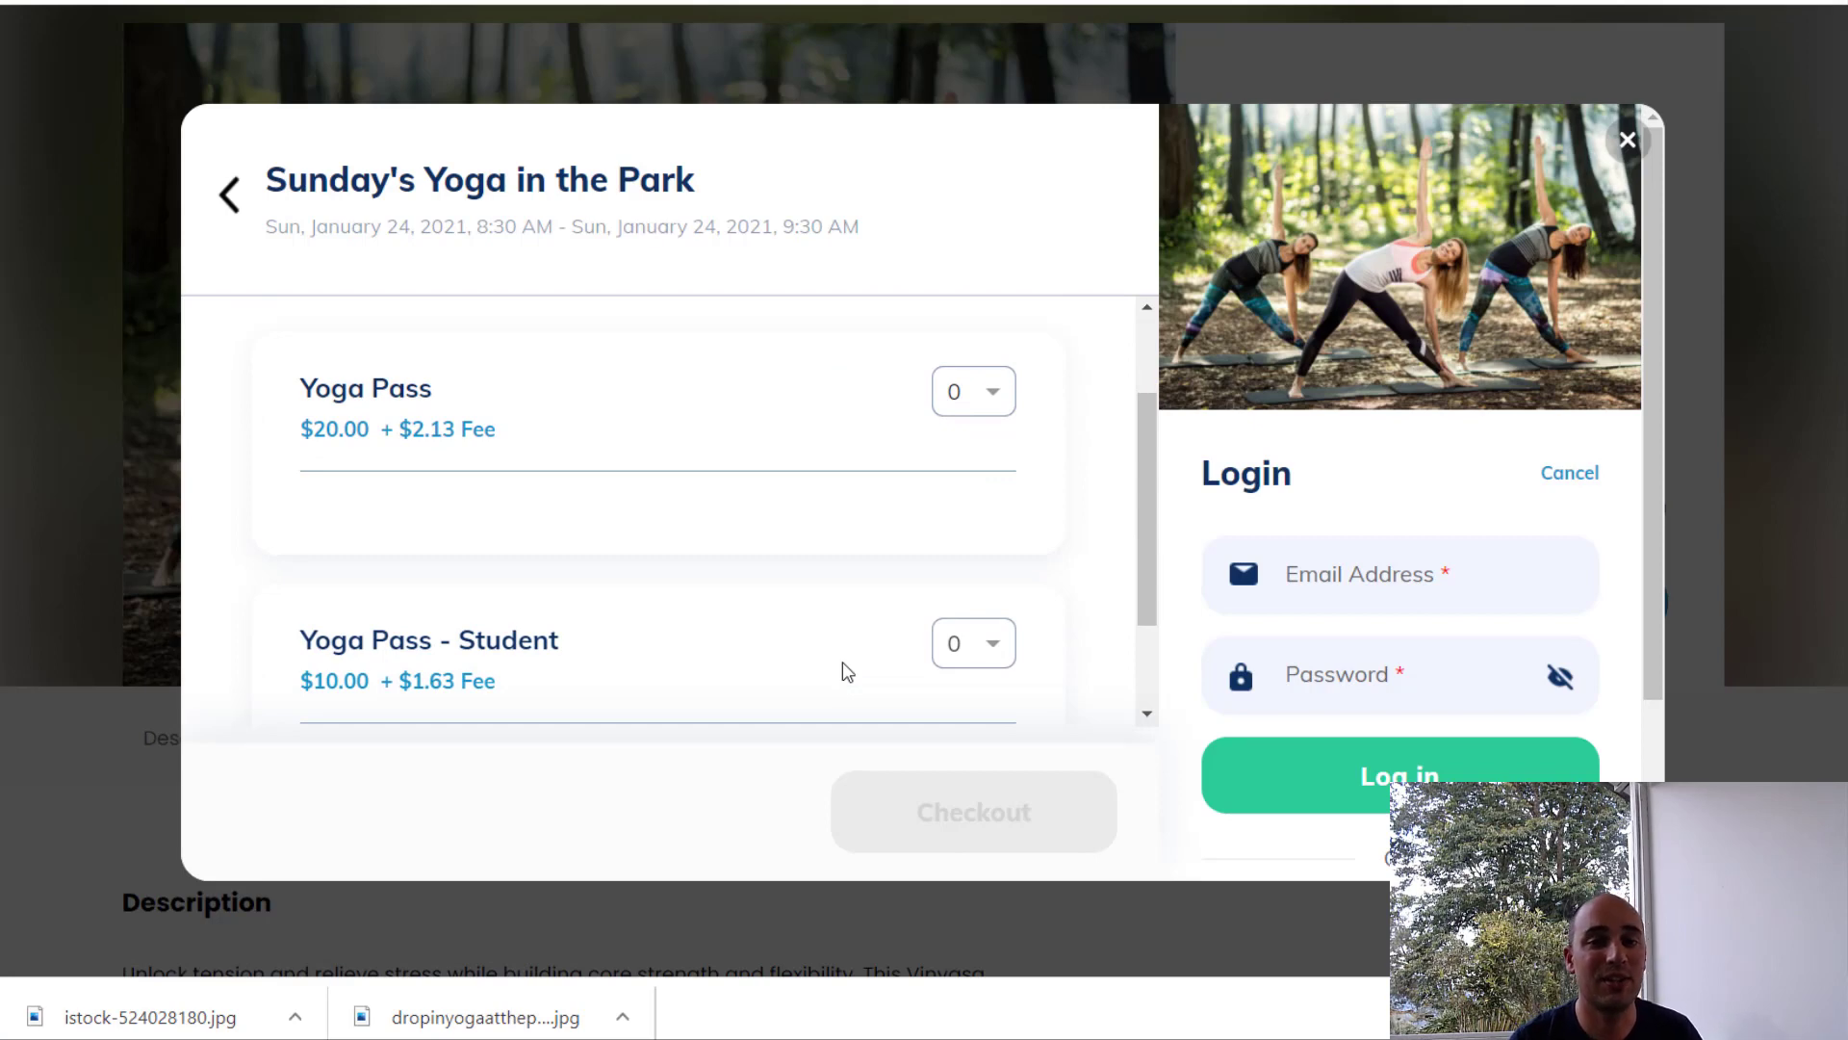
pyautogui.scroll(-2, 841, 661)
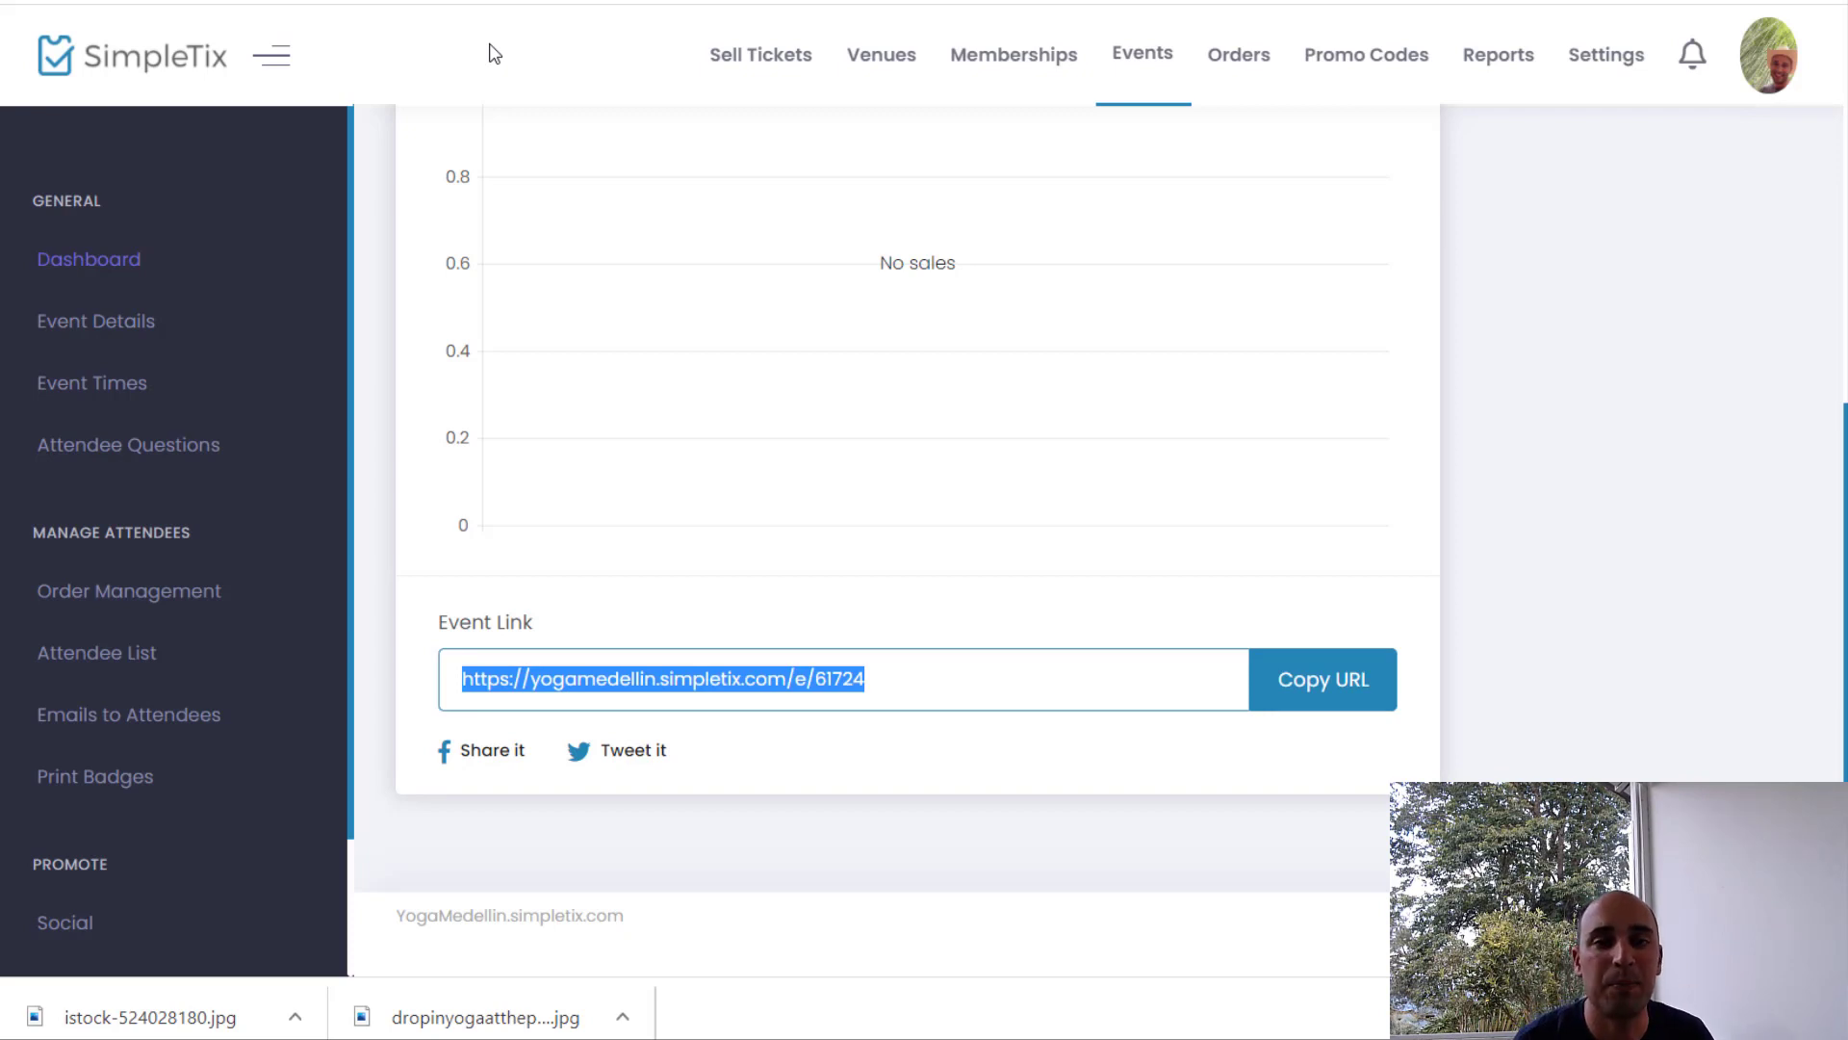
# Step: Open Event Times and edit the 11/29/2020 7:00 AM session to see its Yoga Pass tickets
pyautogui.click(143, 390)
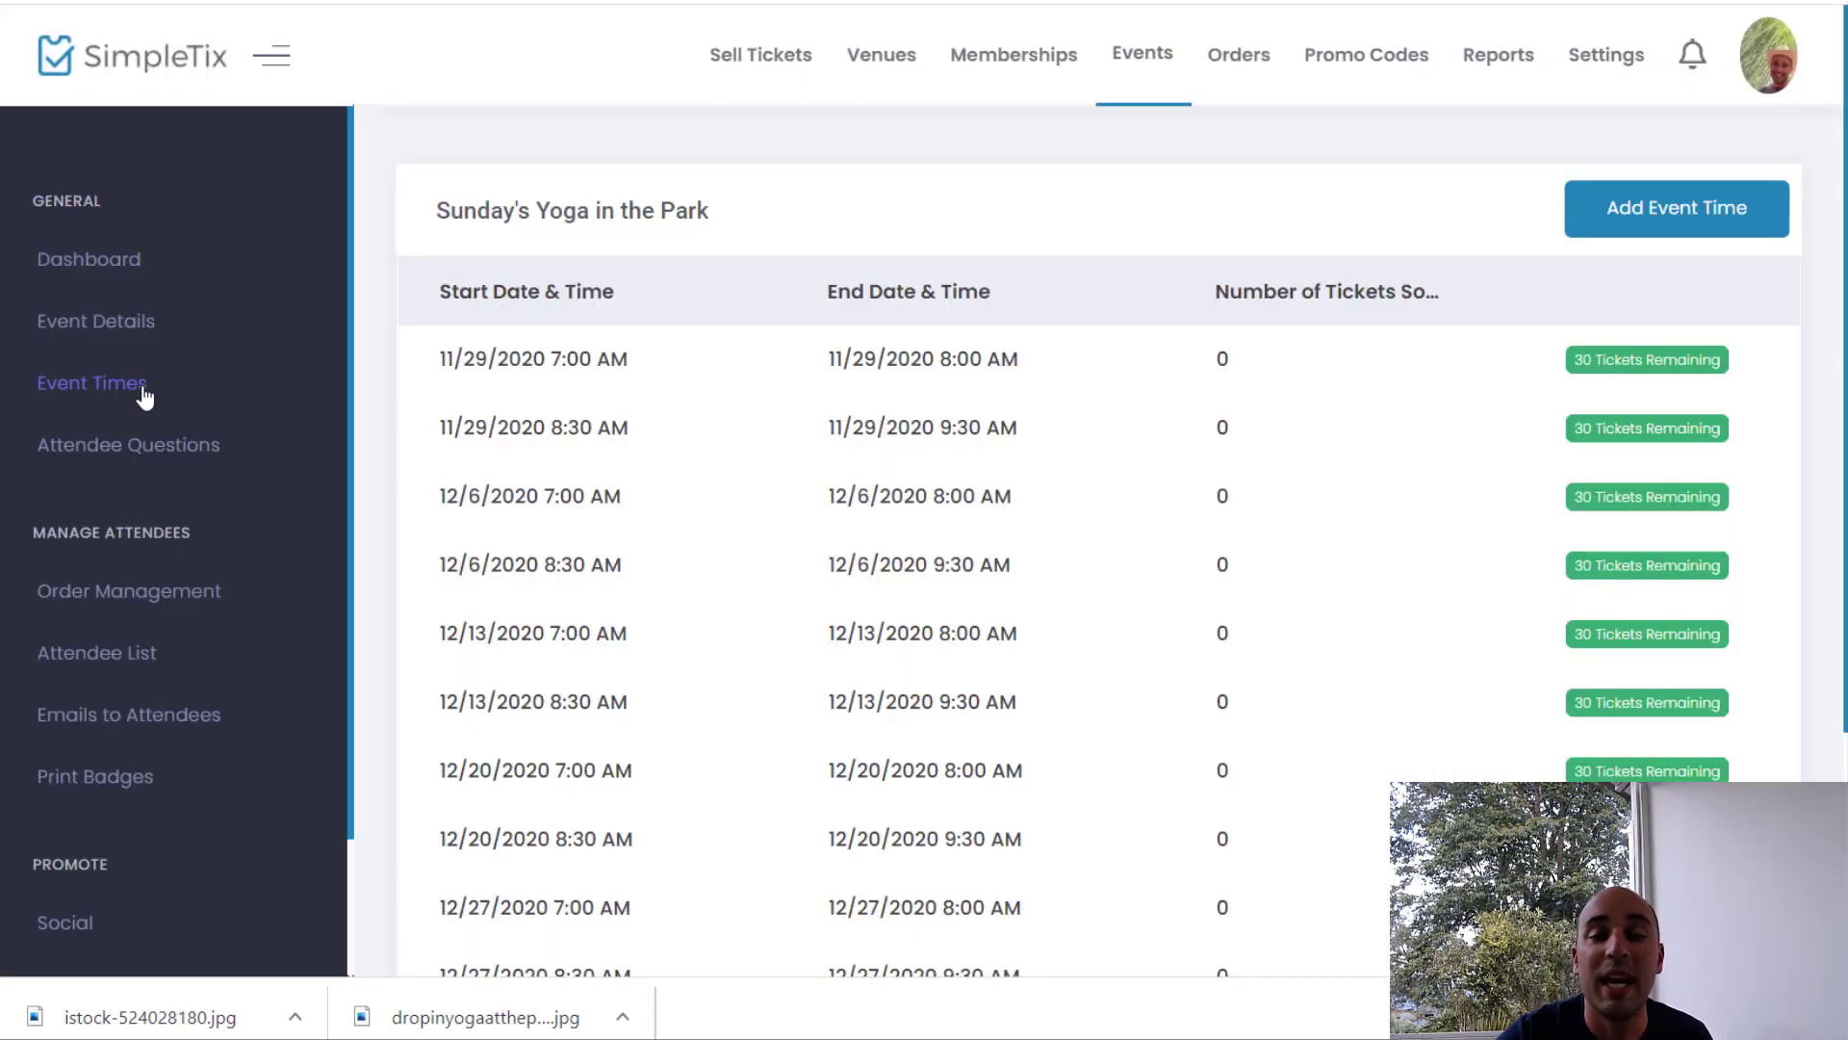
pyautogui.click(476, 369)
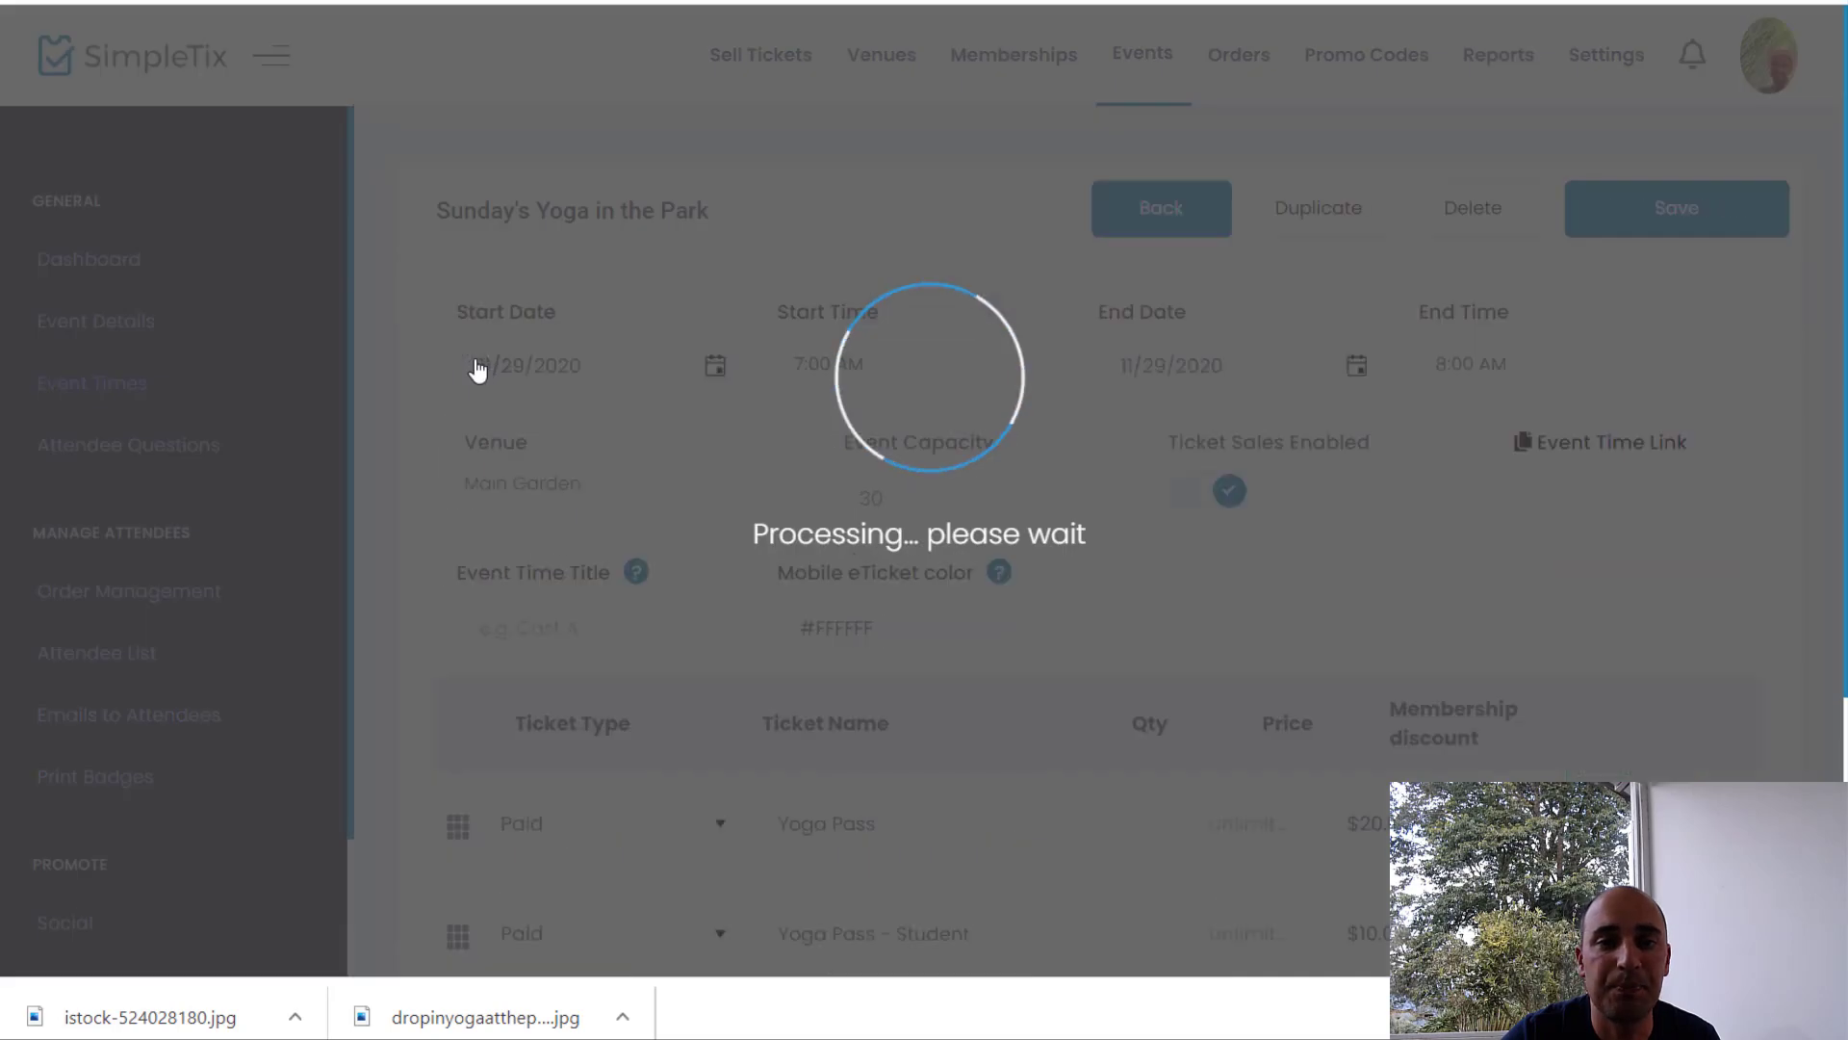
pyautogui.scroll(-1, 476, 359)
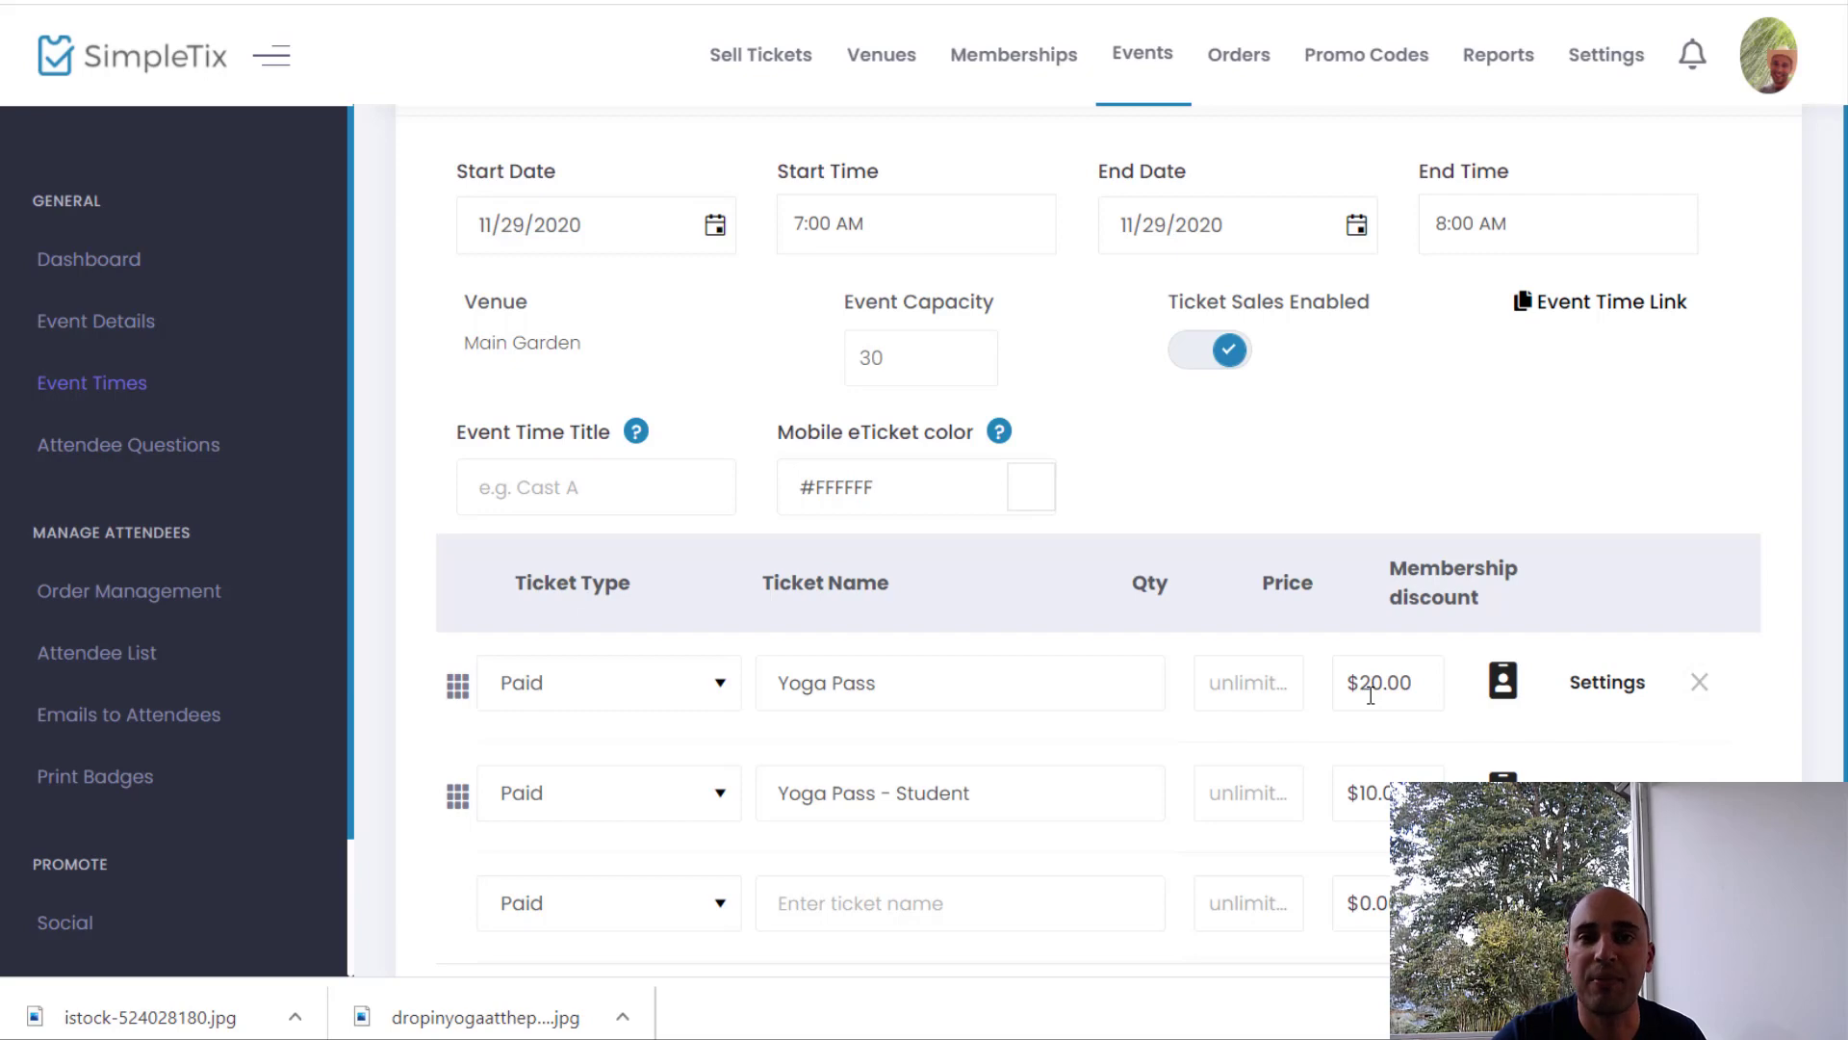
# Step: Add a Yoga Club membership discount on Yoga Pass: $10.00 off one ticket, then full price
pyautogui.click(1504, 682)
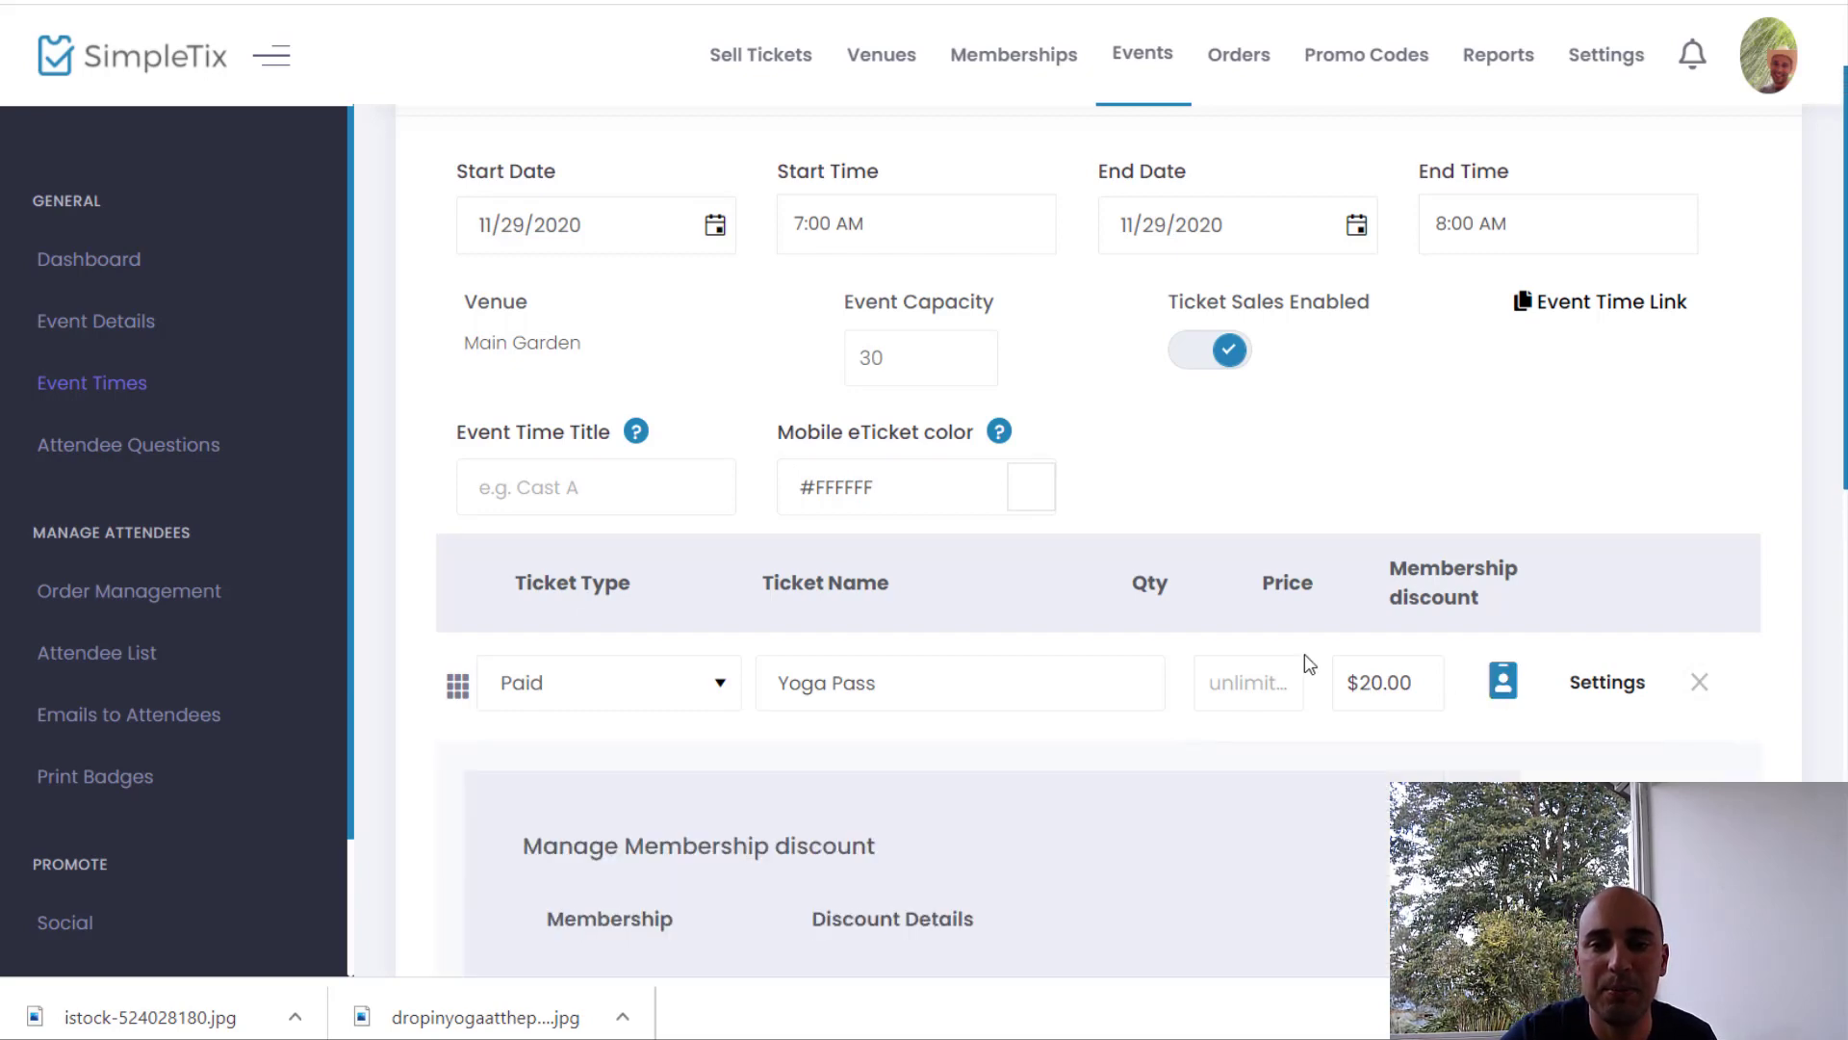
pyautogui.scroll(-4, 1054, 647)
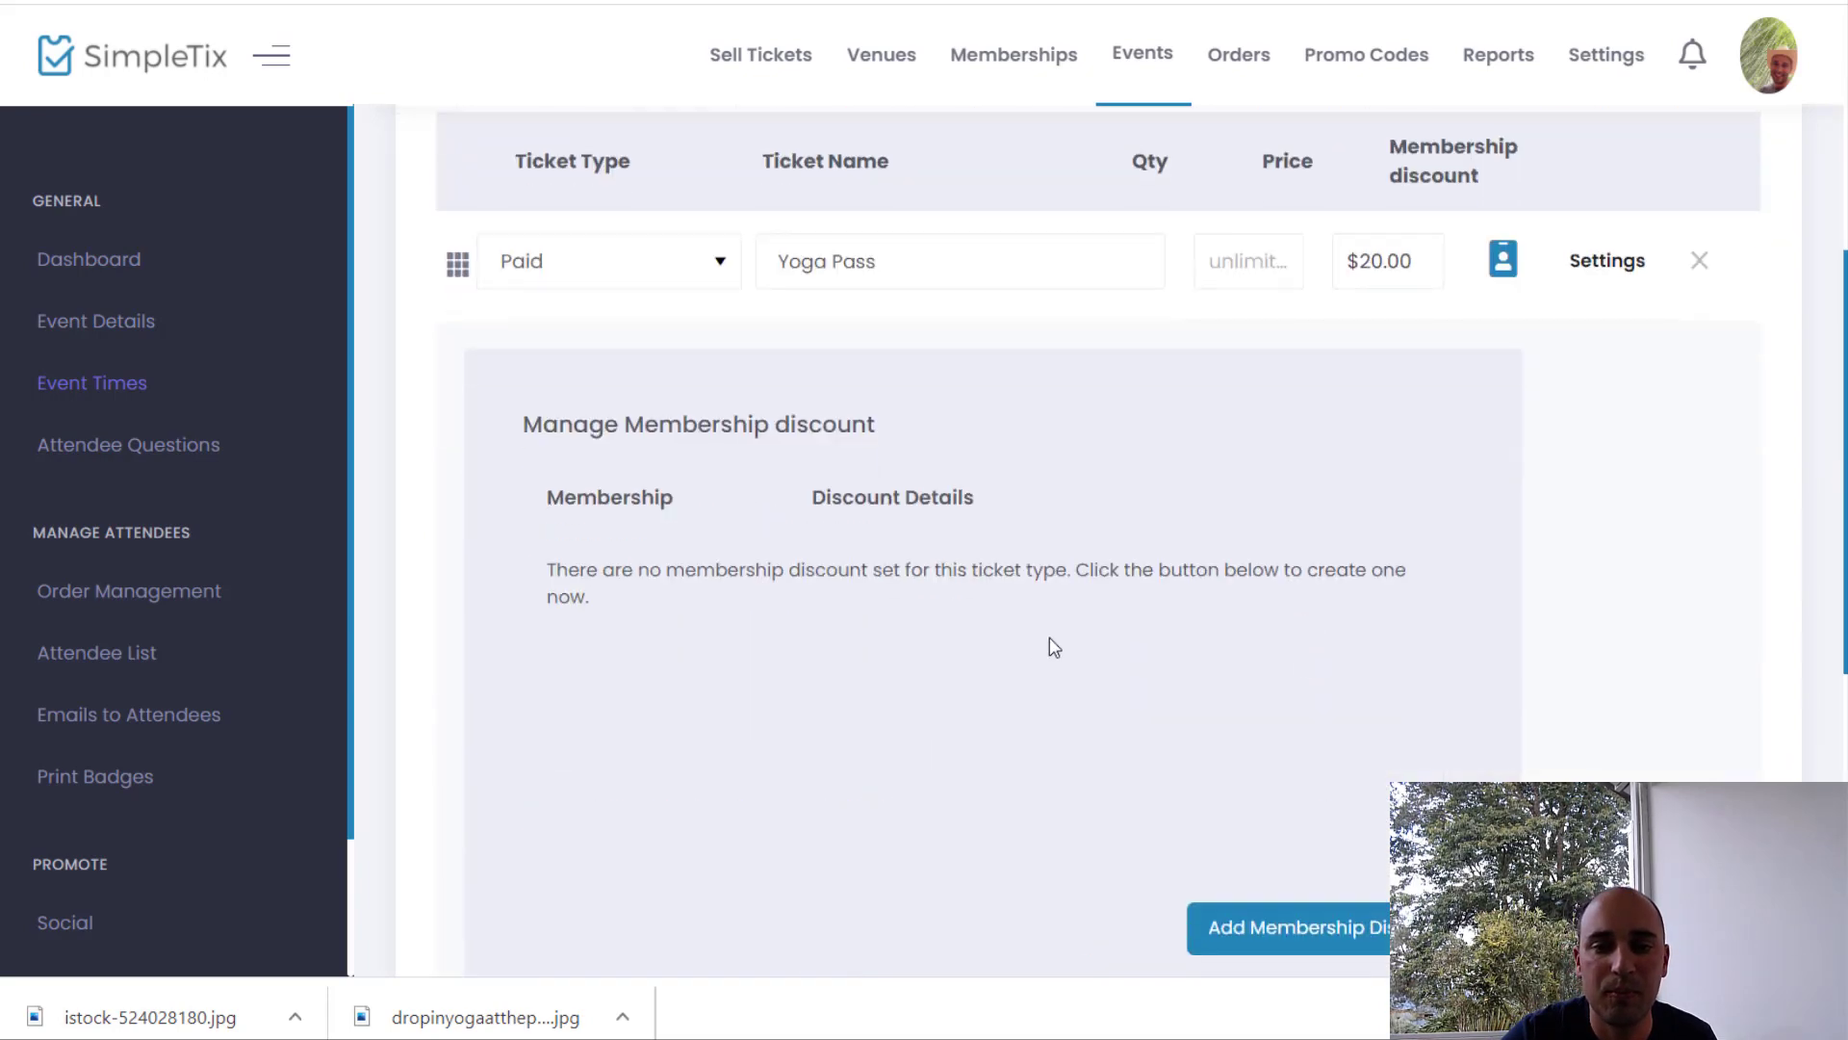
pyautogui.click(1282, 949)
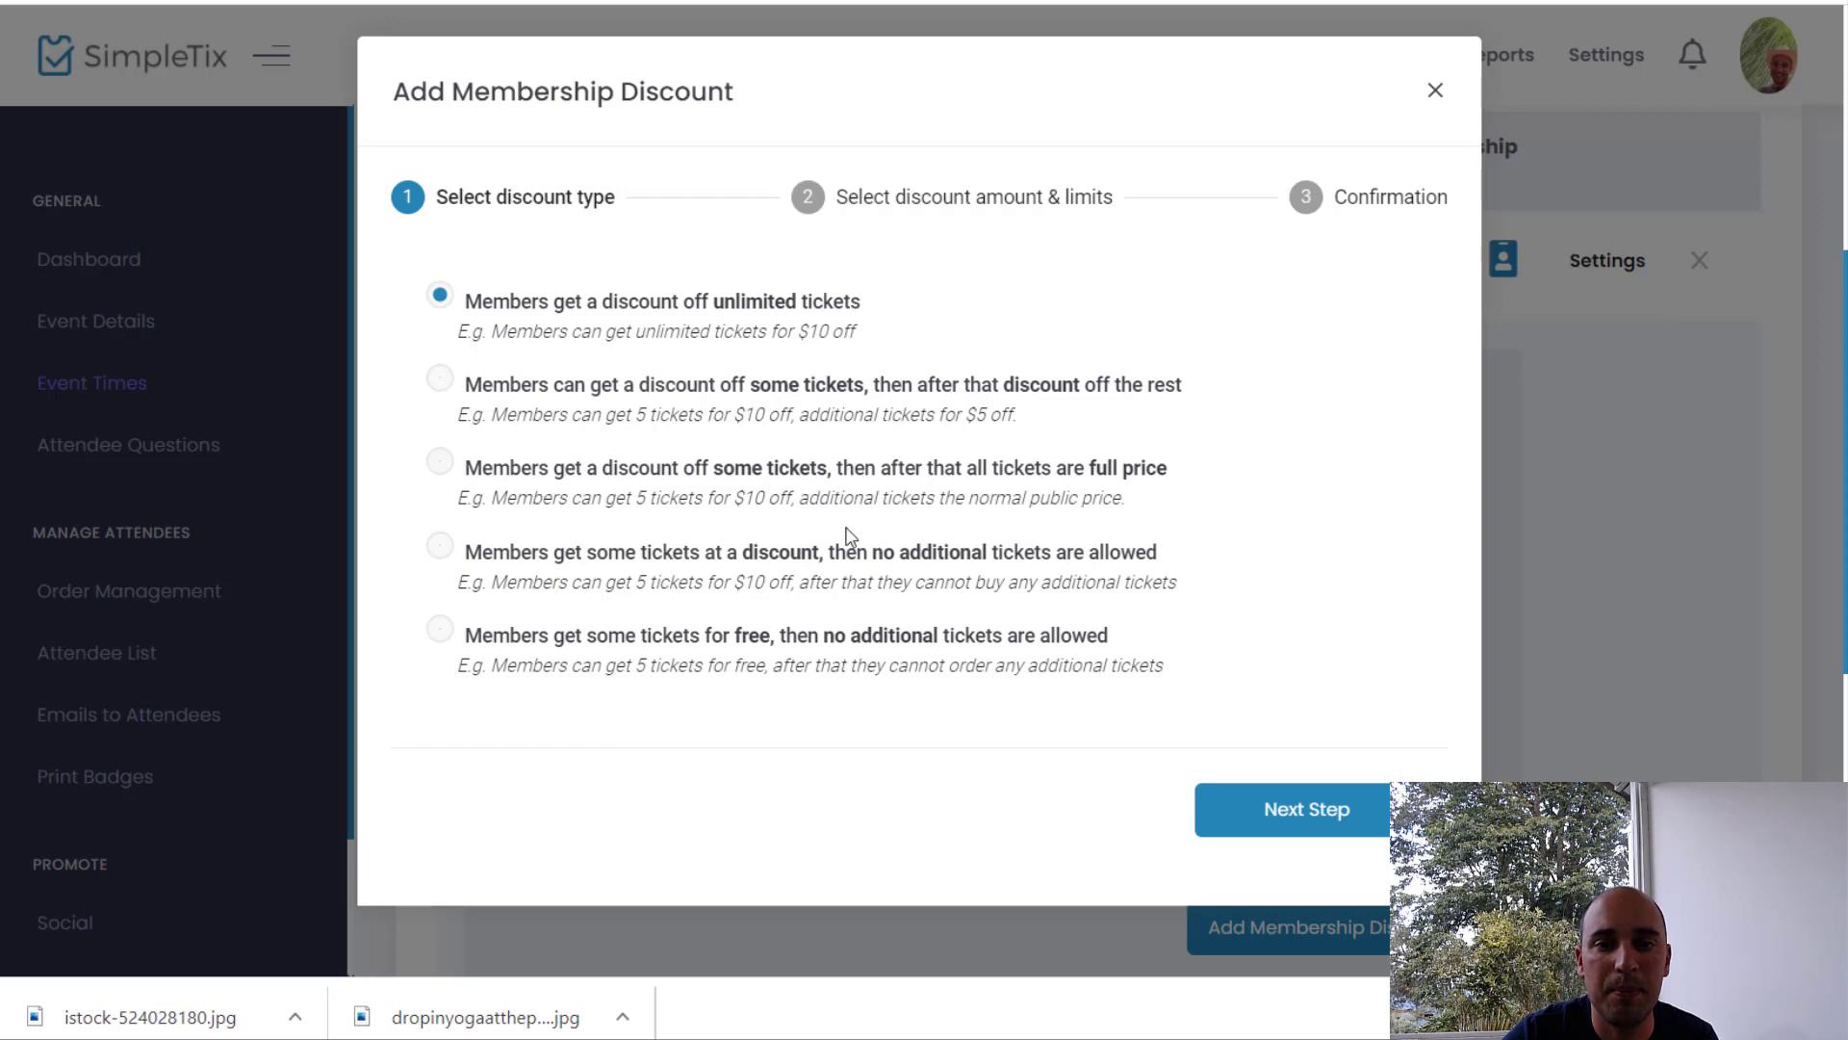
pyautogui.click(837, 479)
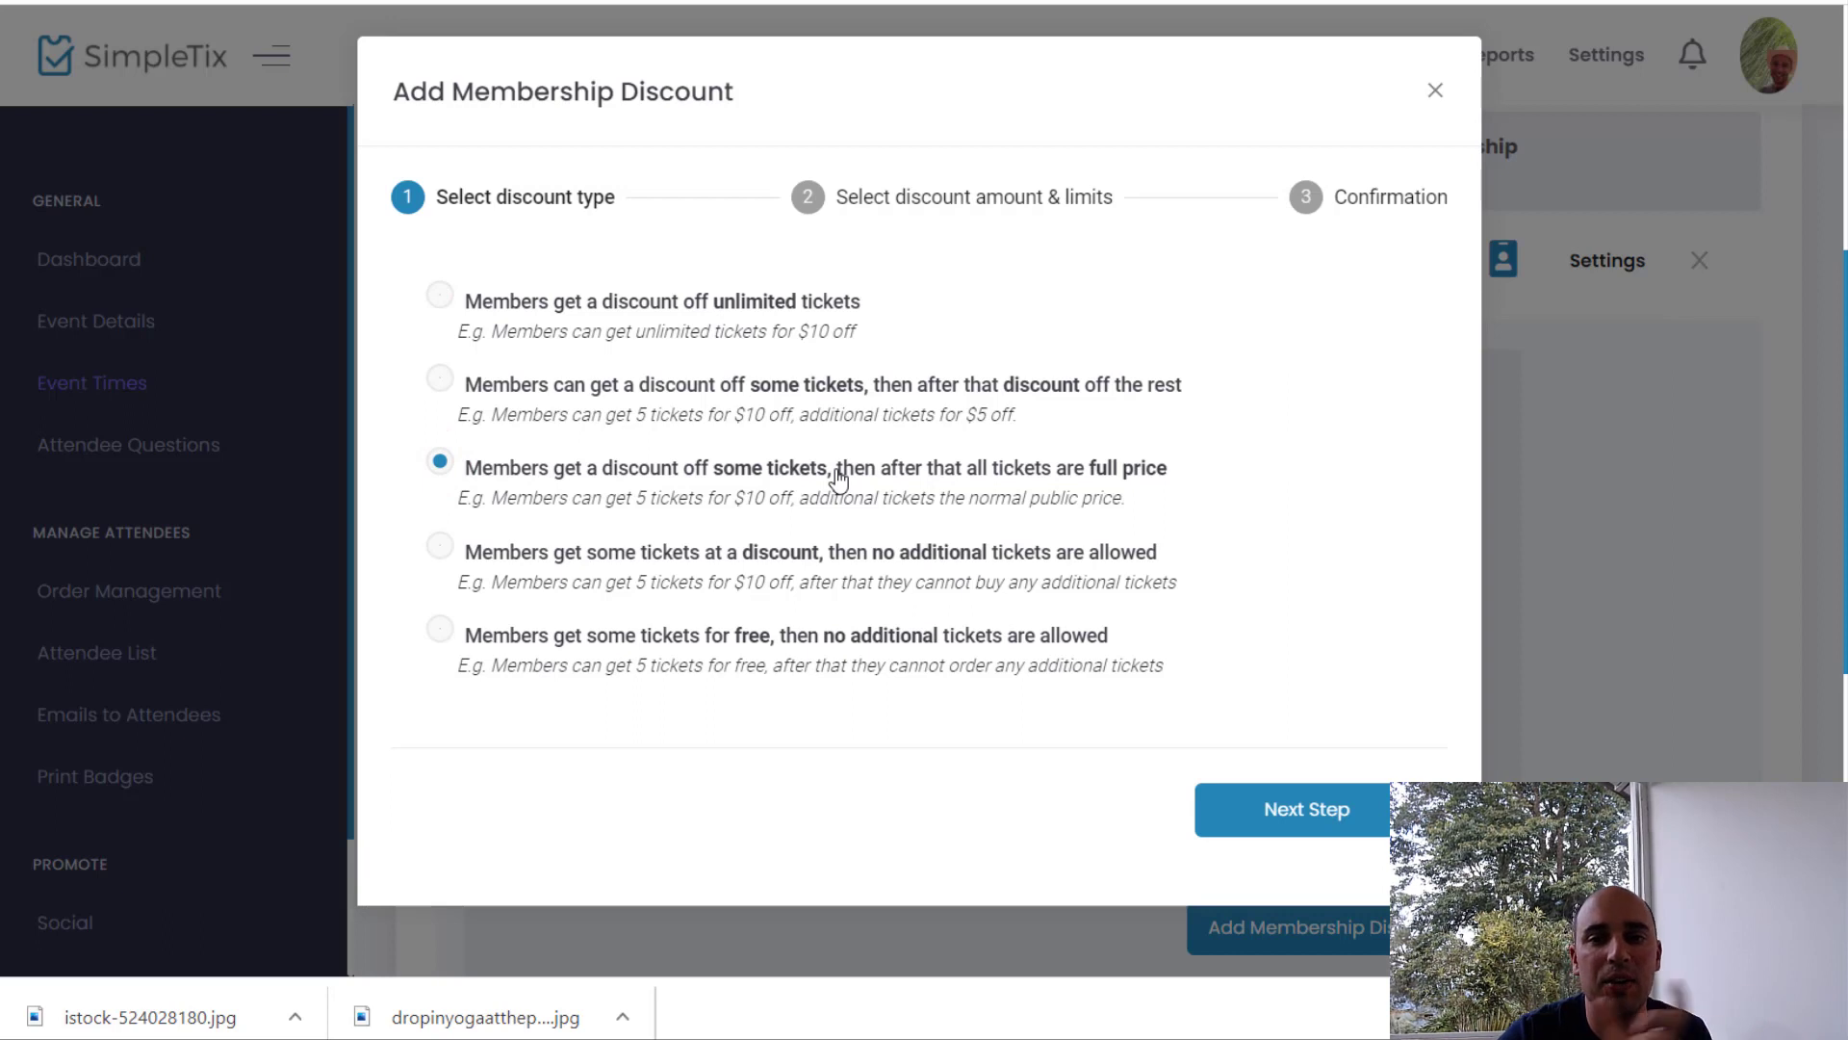
pyautogui.click(1261, 813)
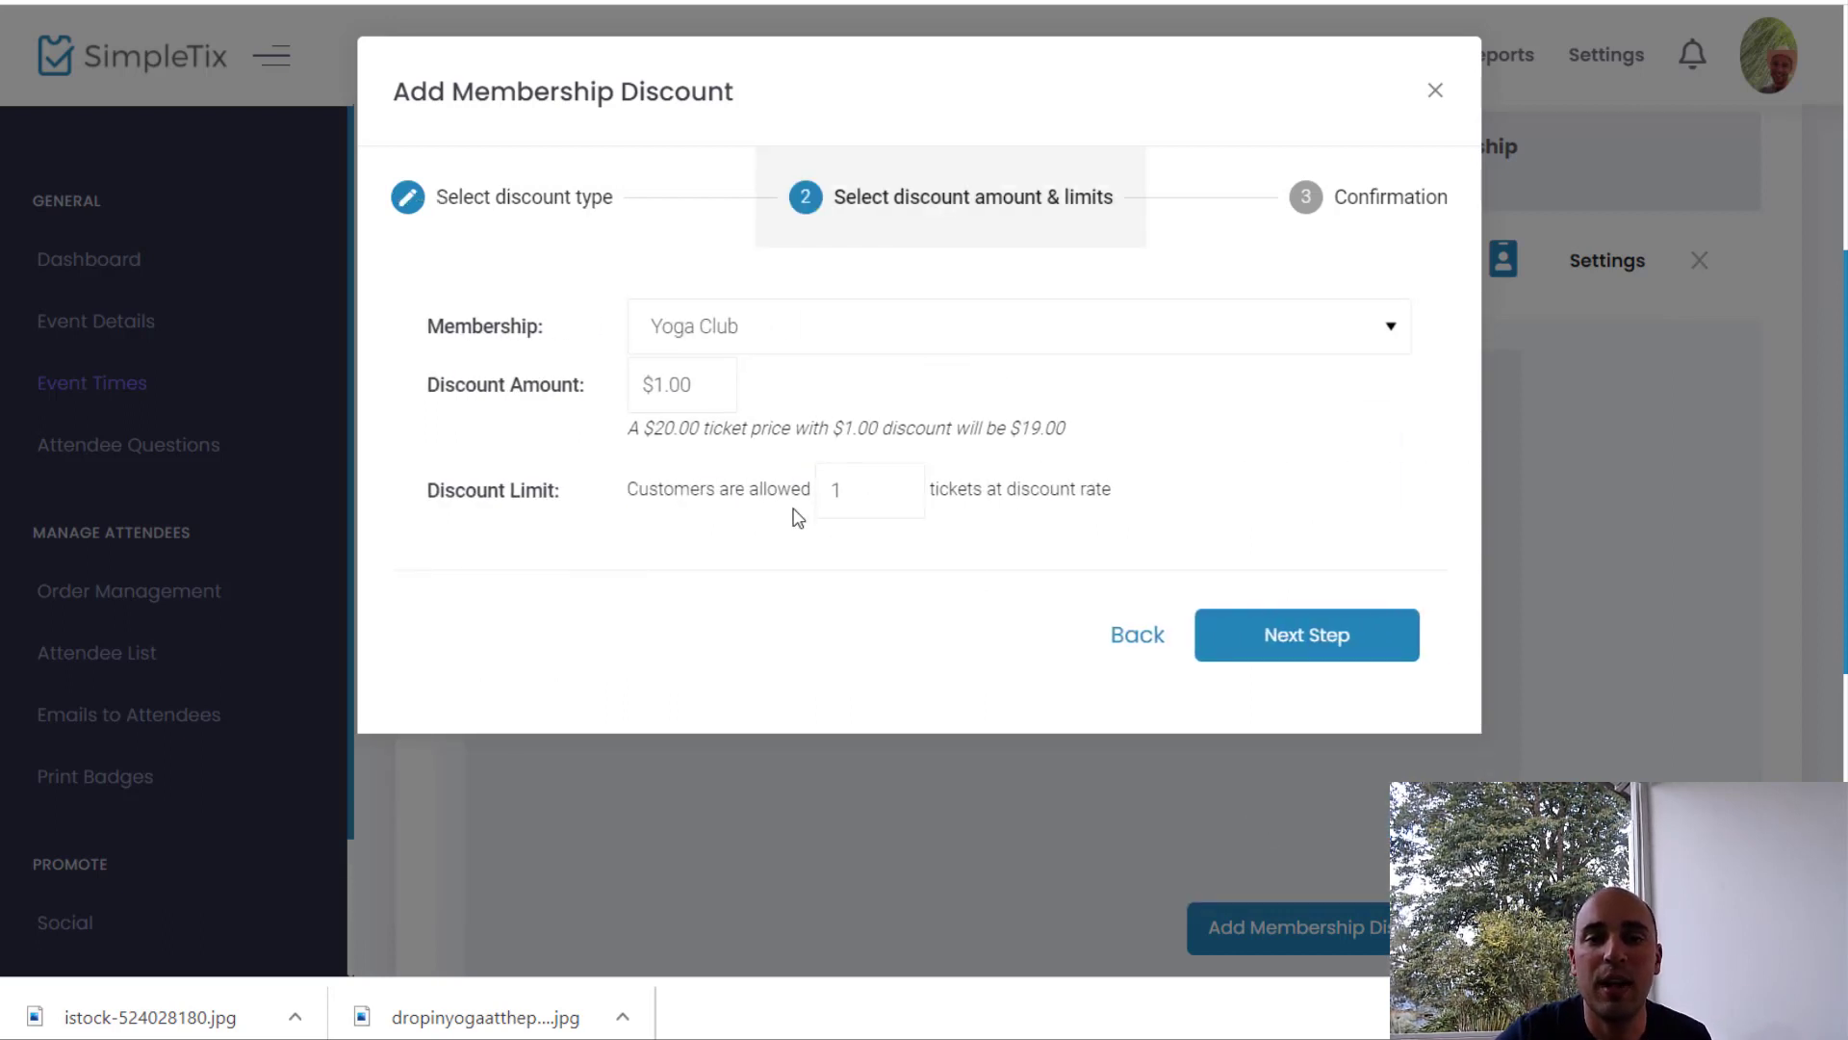
pyautogui.click(694, 386)
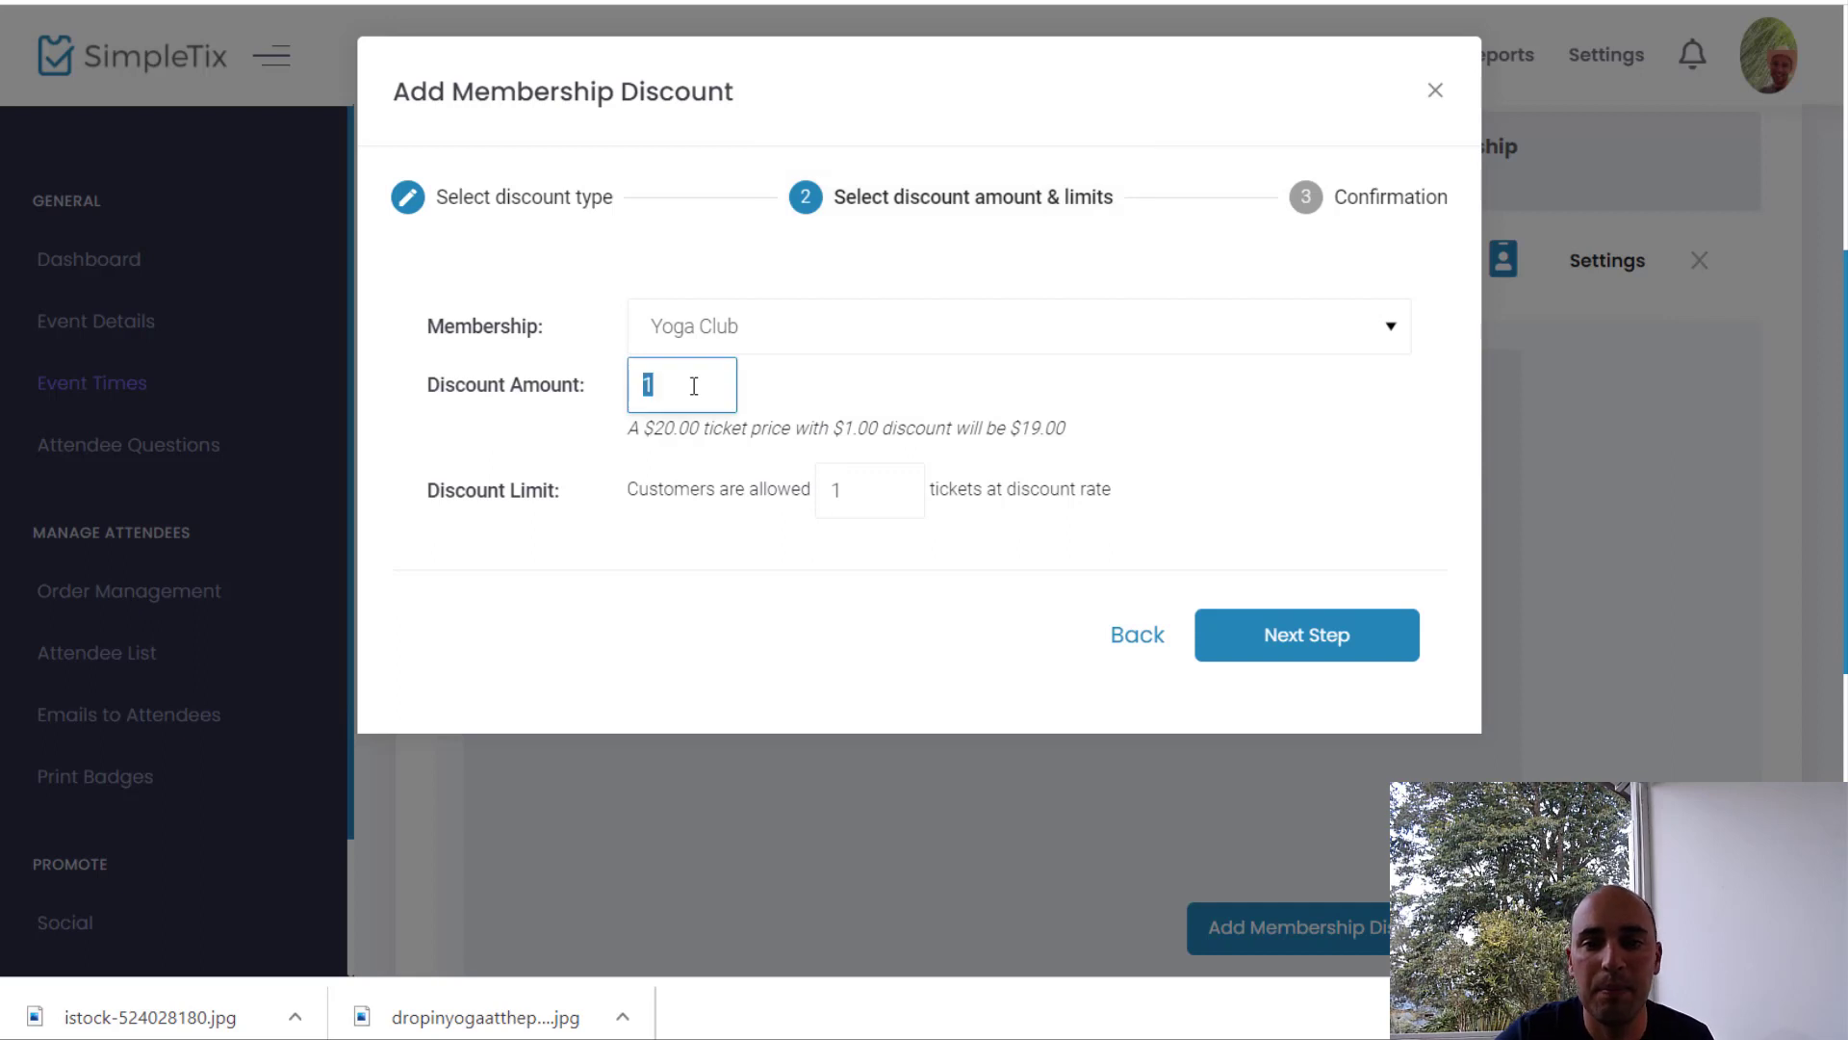
pyautogui.write('10')
pyautogui.click(740, 692)
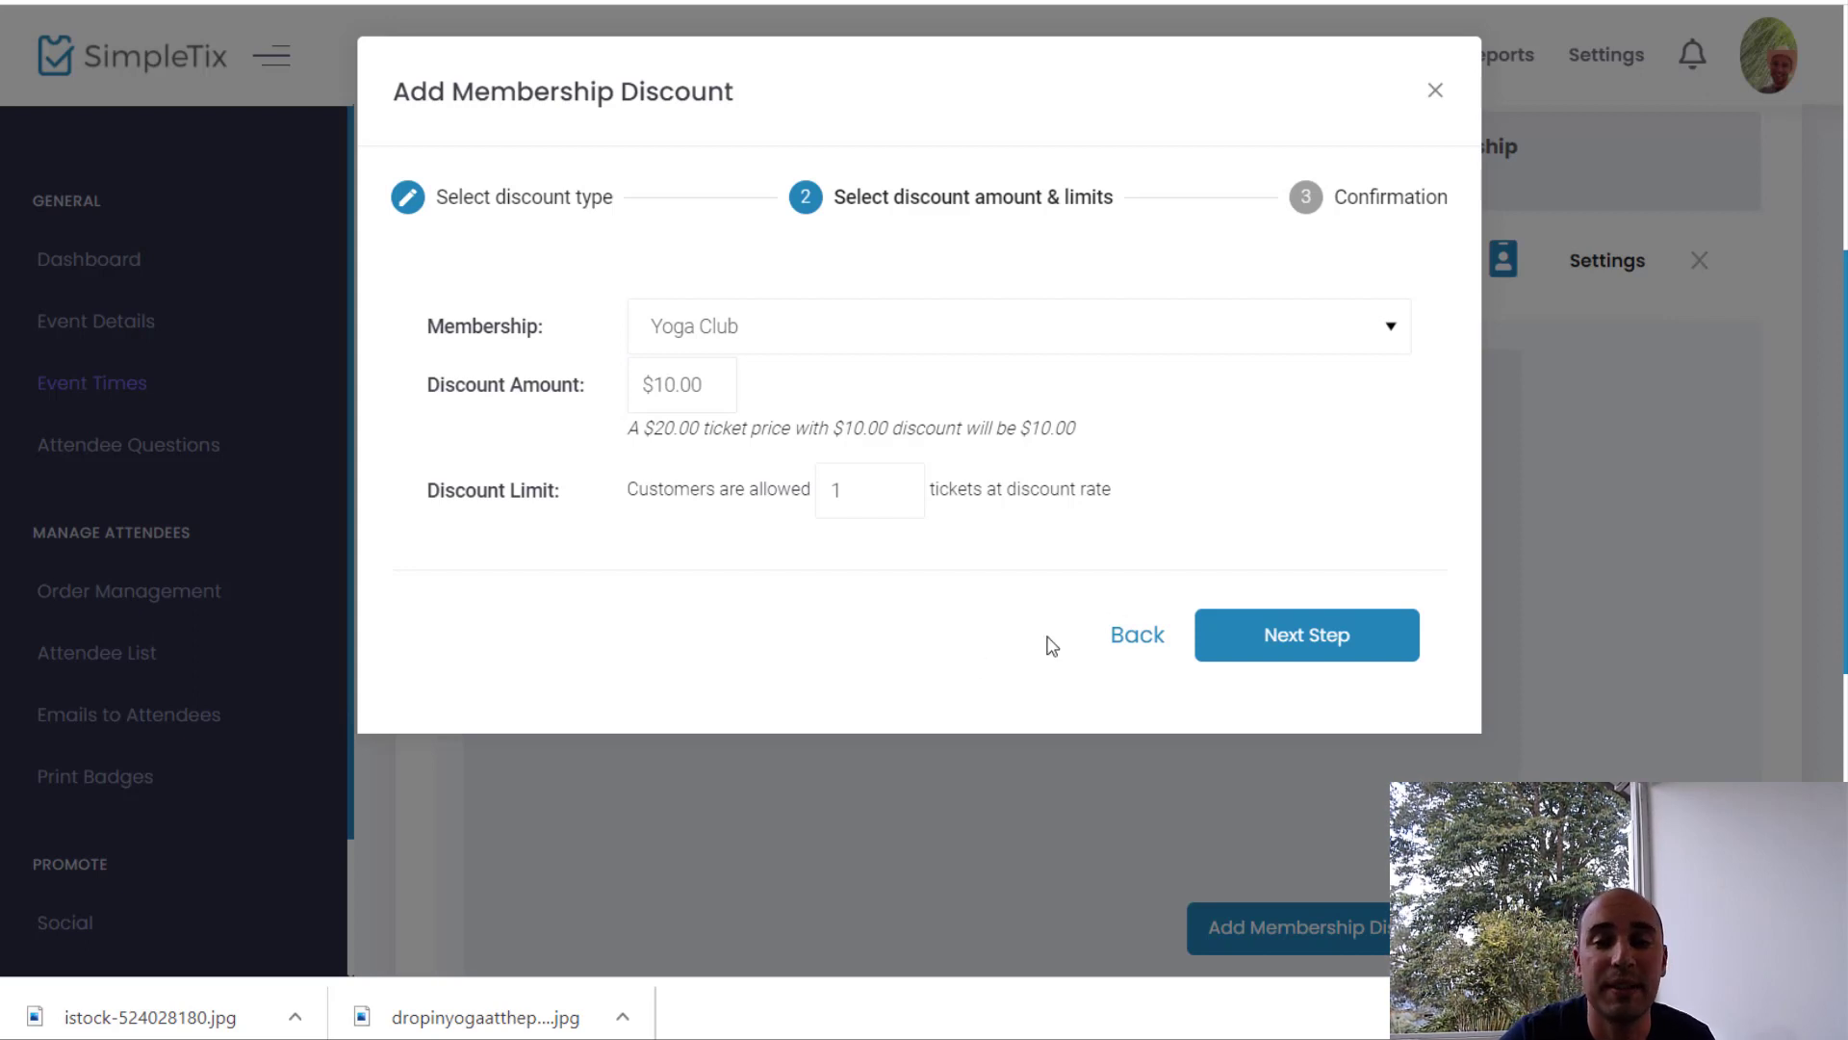
# Step: Apply the $10 Yoga Pass discount to all event times, adding it to 26 sections
pyautogui.click(1321, 639)
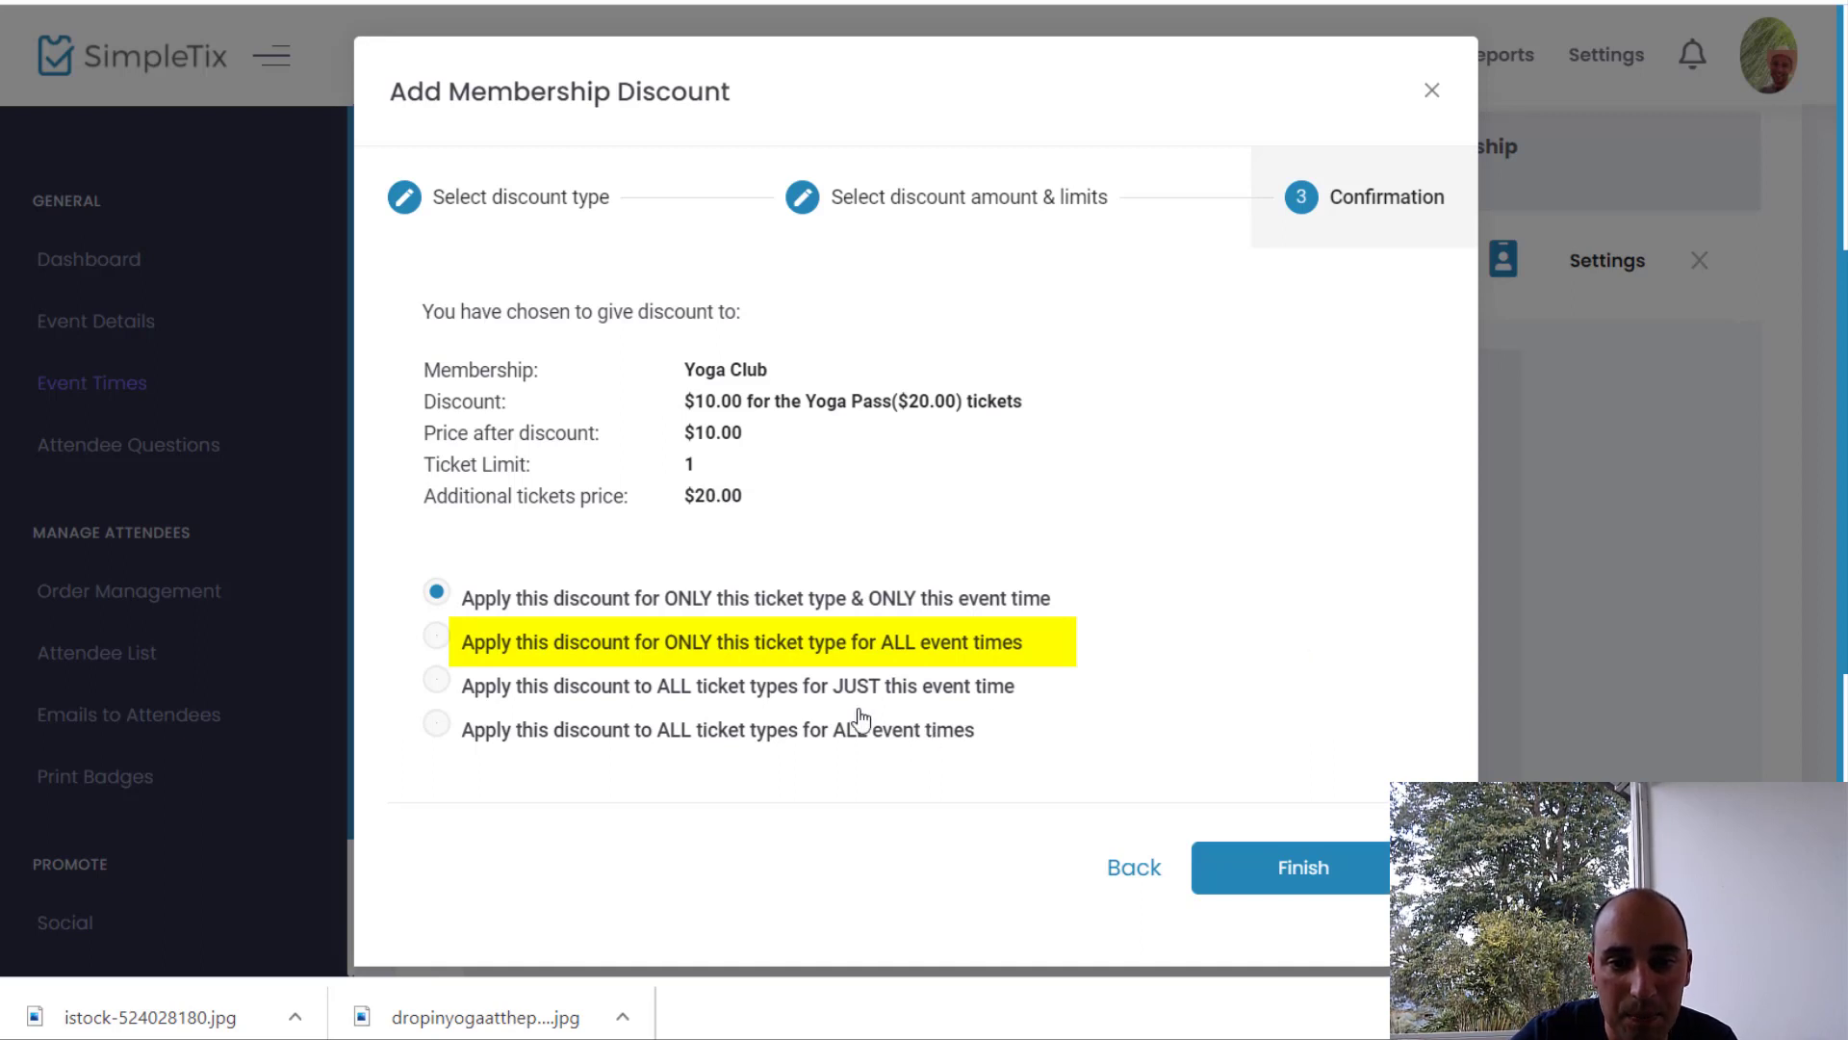
pyautogui.click(858, 654)
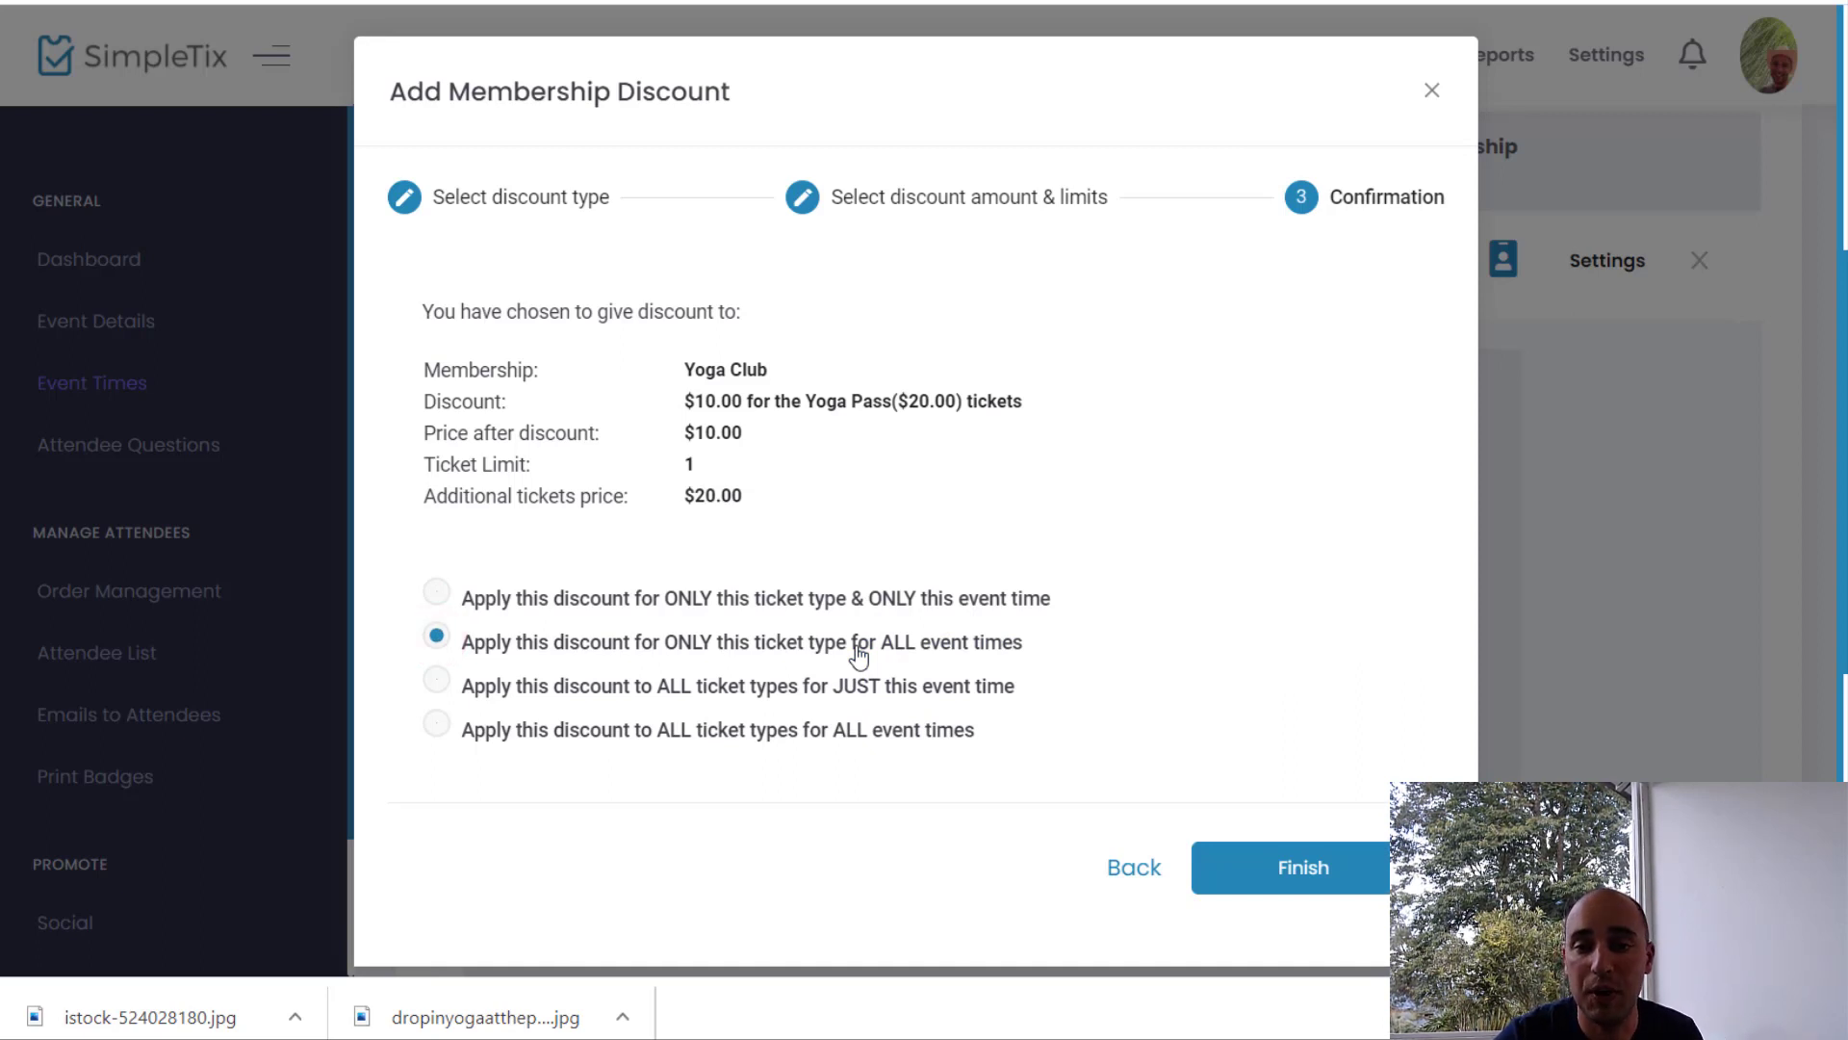
pyautogui.click(1269, 877)
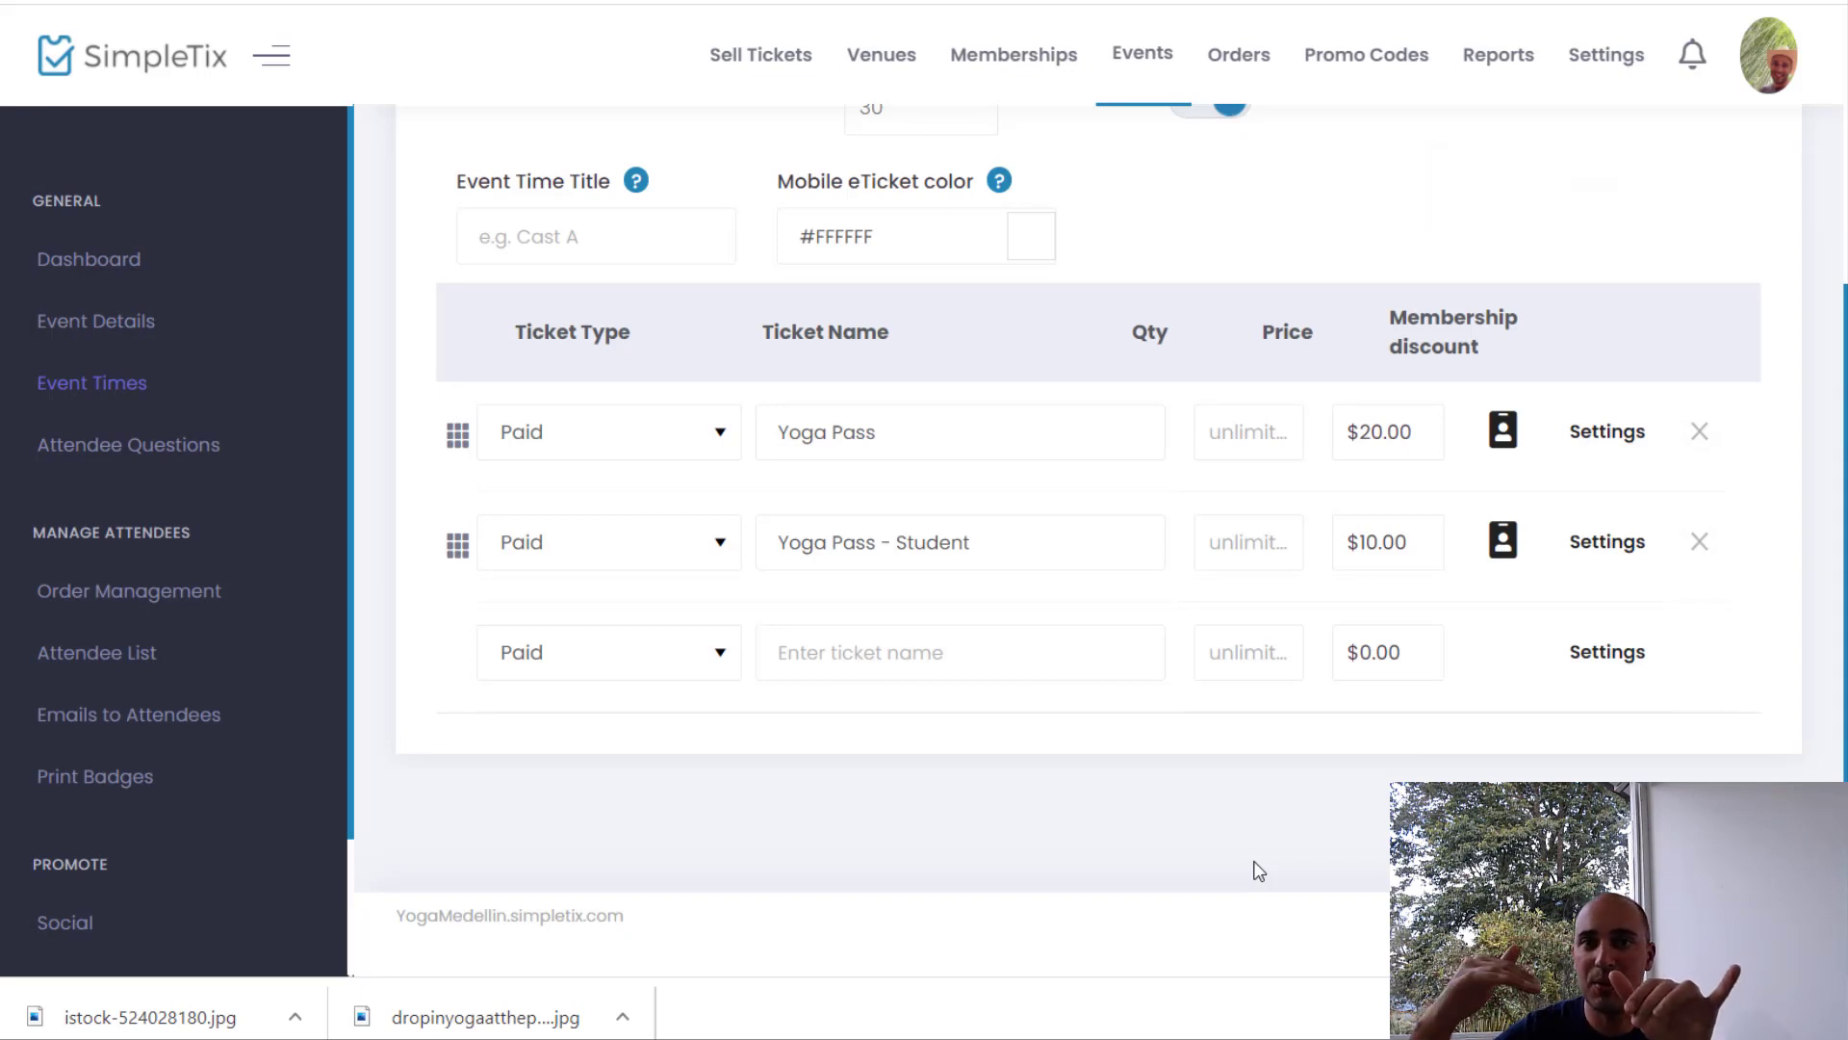
# Step: Save the changes to the 11/29/2020 event time
pyautogui.scroll(4, 1267, 672)
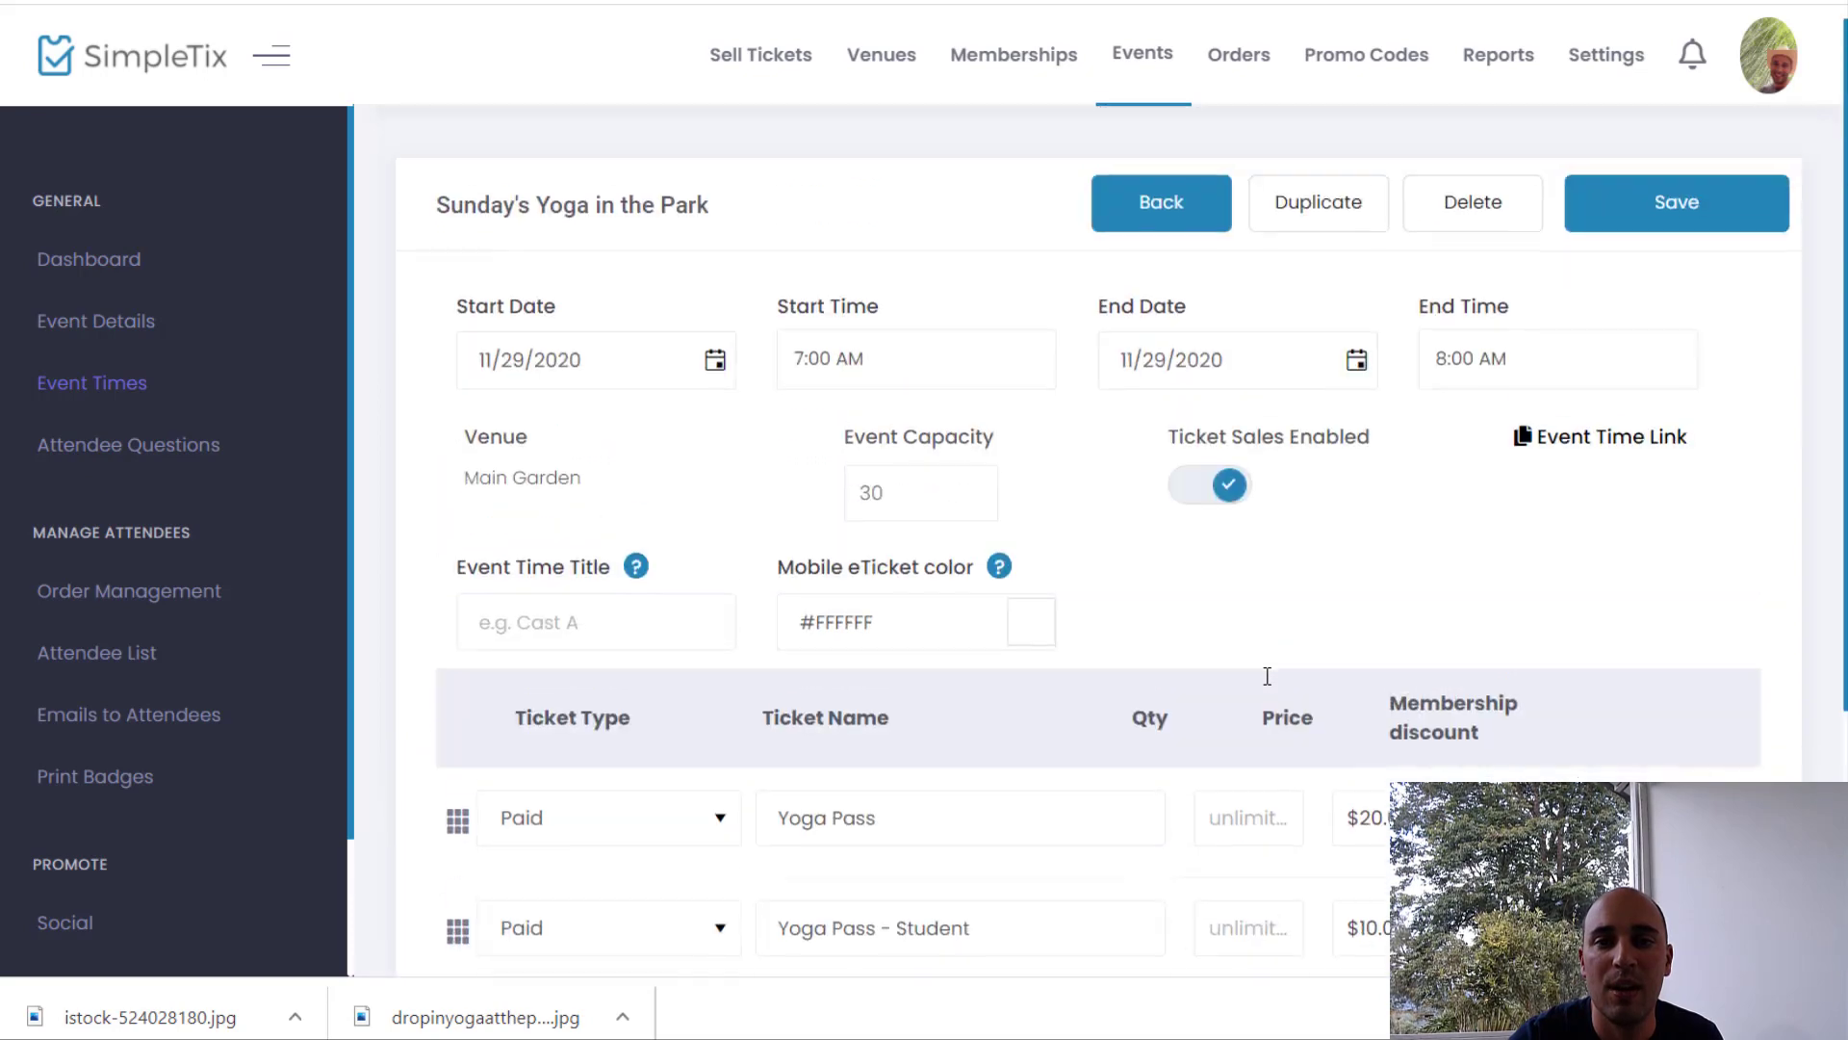
pyautogui.click(1737, 219)
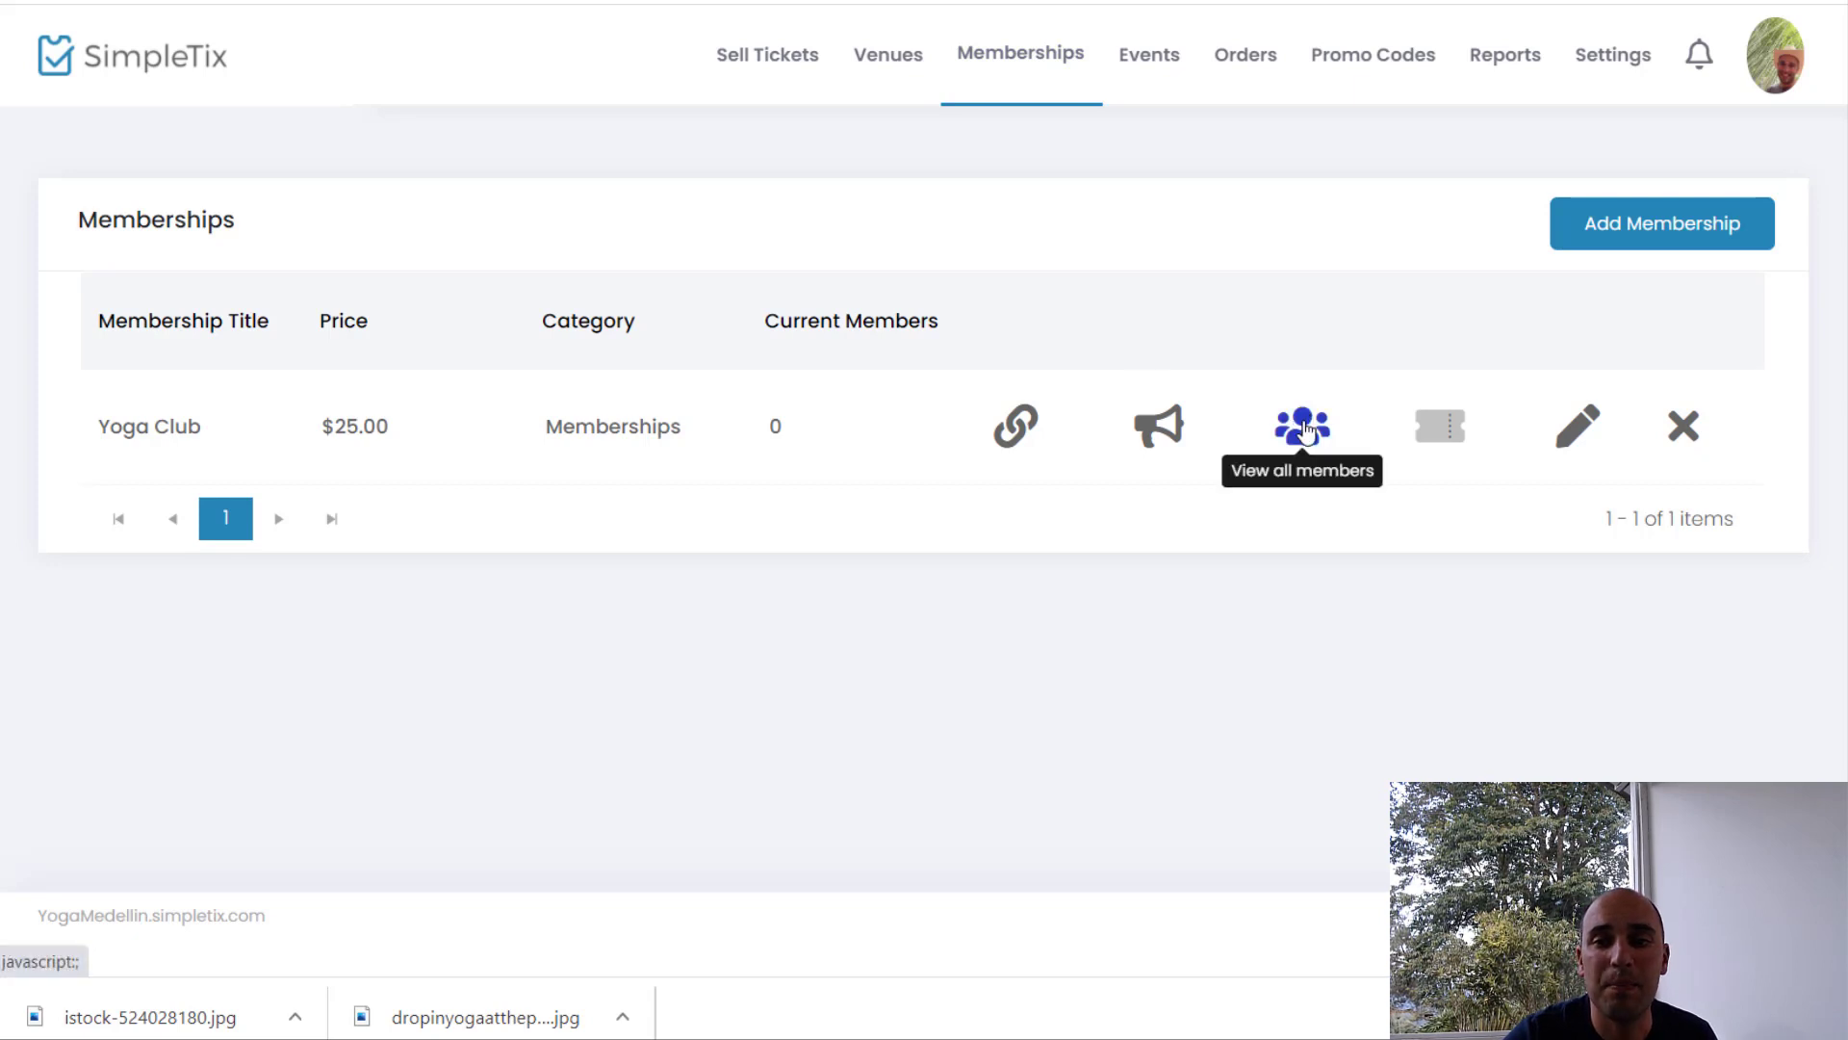
# Step: Open the Yoga Club member list, cancel Add Membership to a User, and open Import User
pyautogui.click(1305, 431)
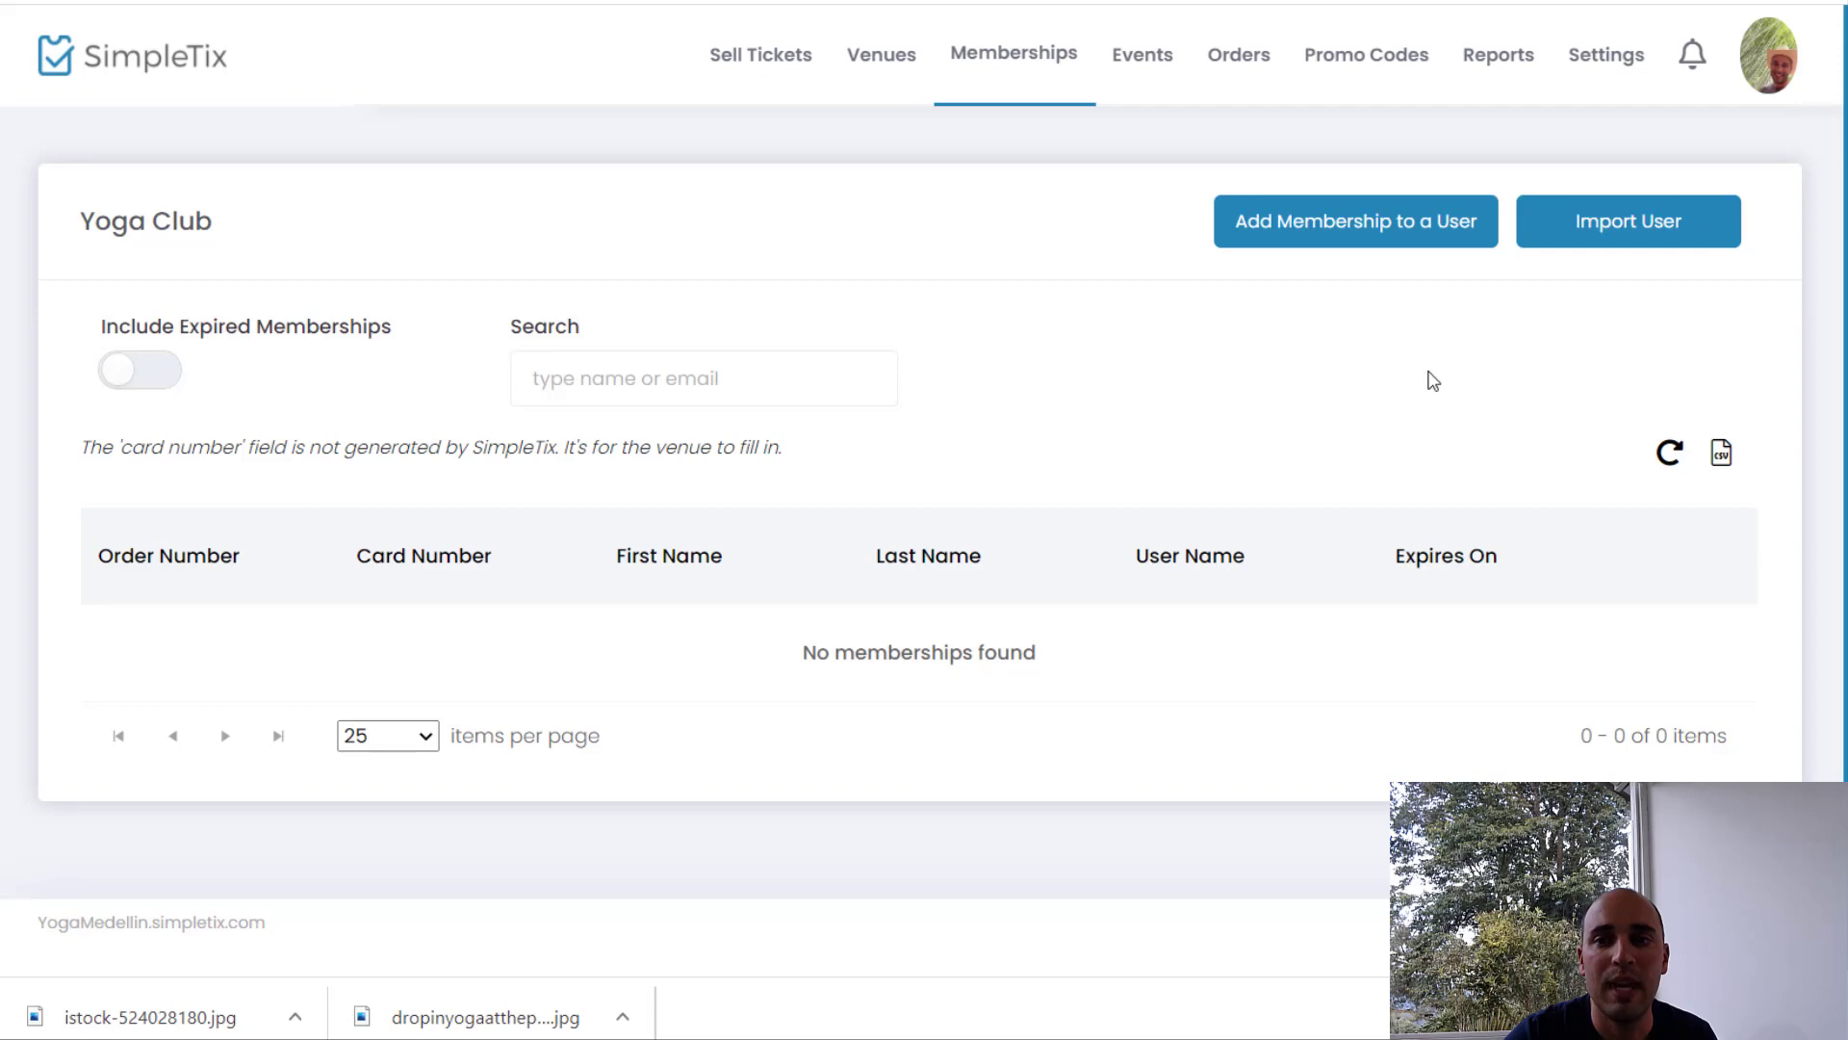
pyautogui.click(1375, 231)
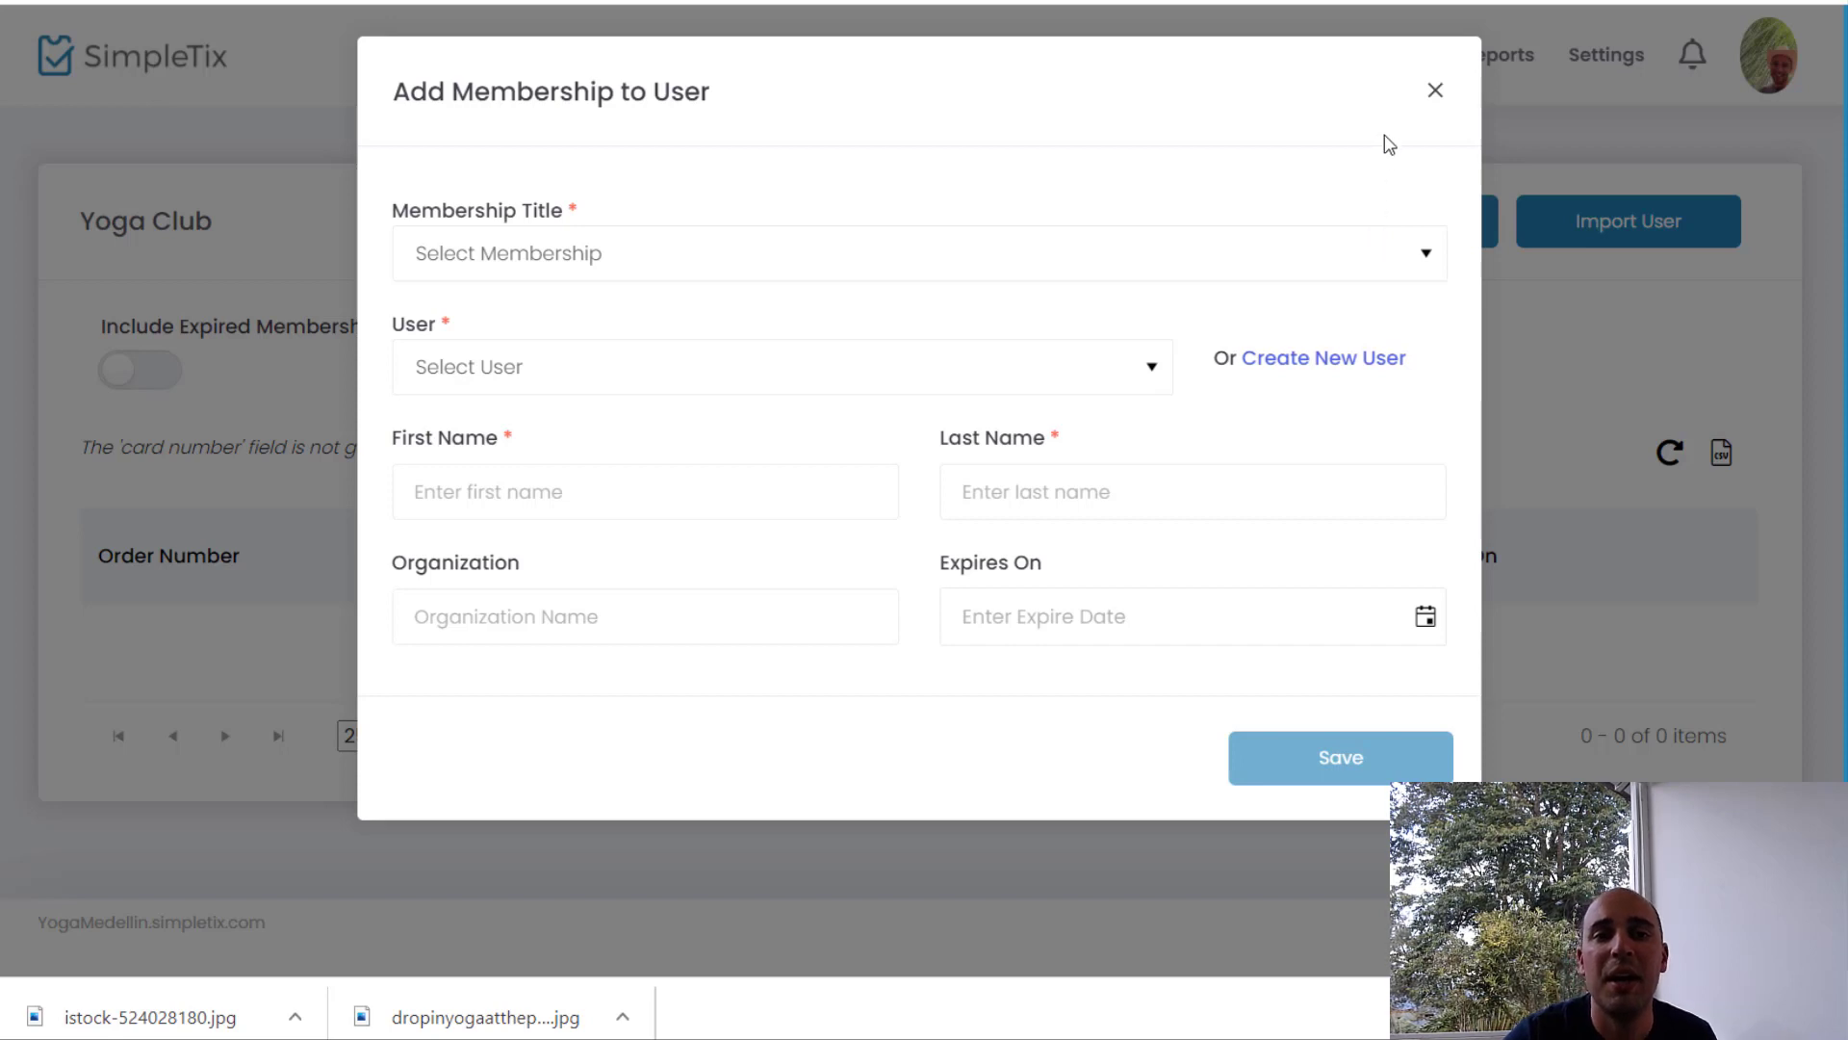
pyautogui.click(1434, 93)
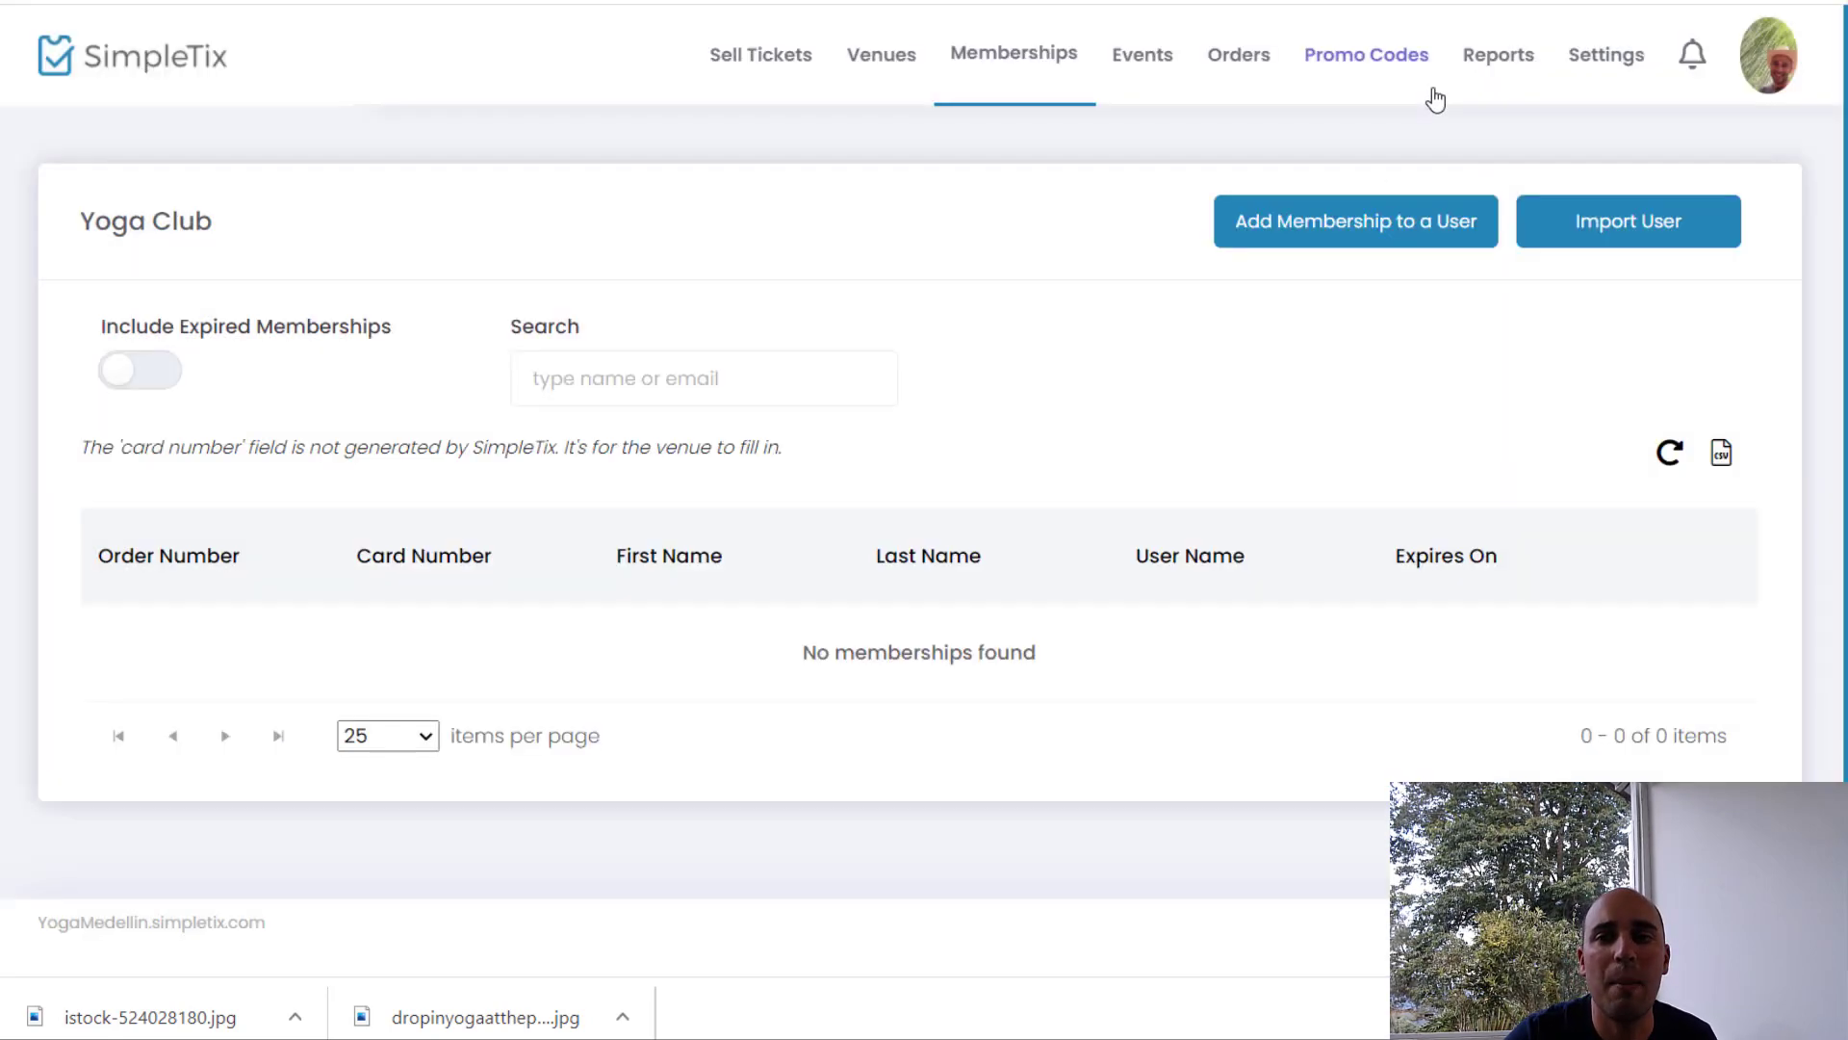
pyautogui.click(1579, 231)
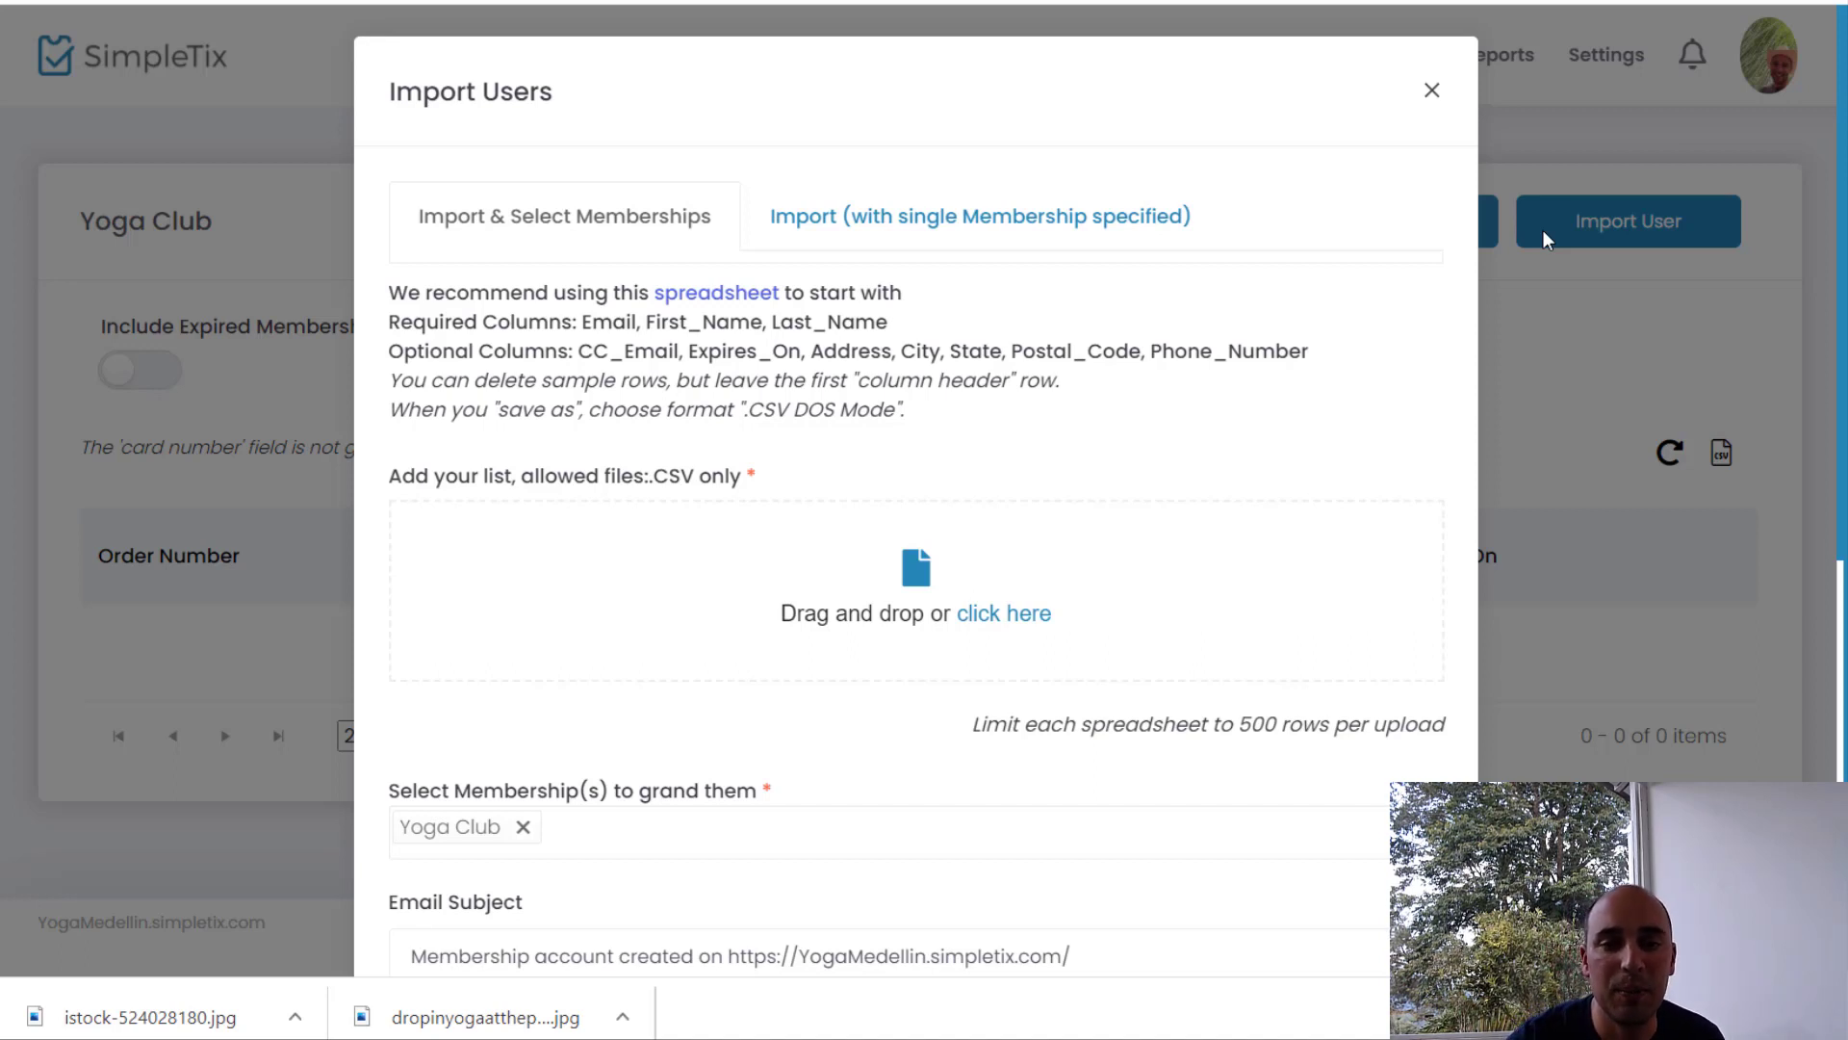
# Step: Download the sample import spreadsheet and auto-fit all its columns
pyautogui.click(723, 306)
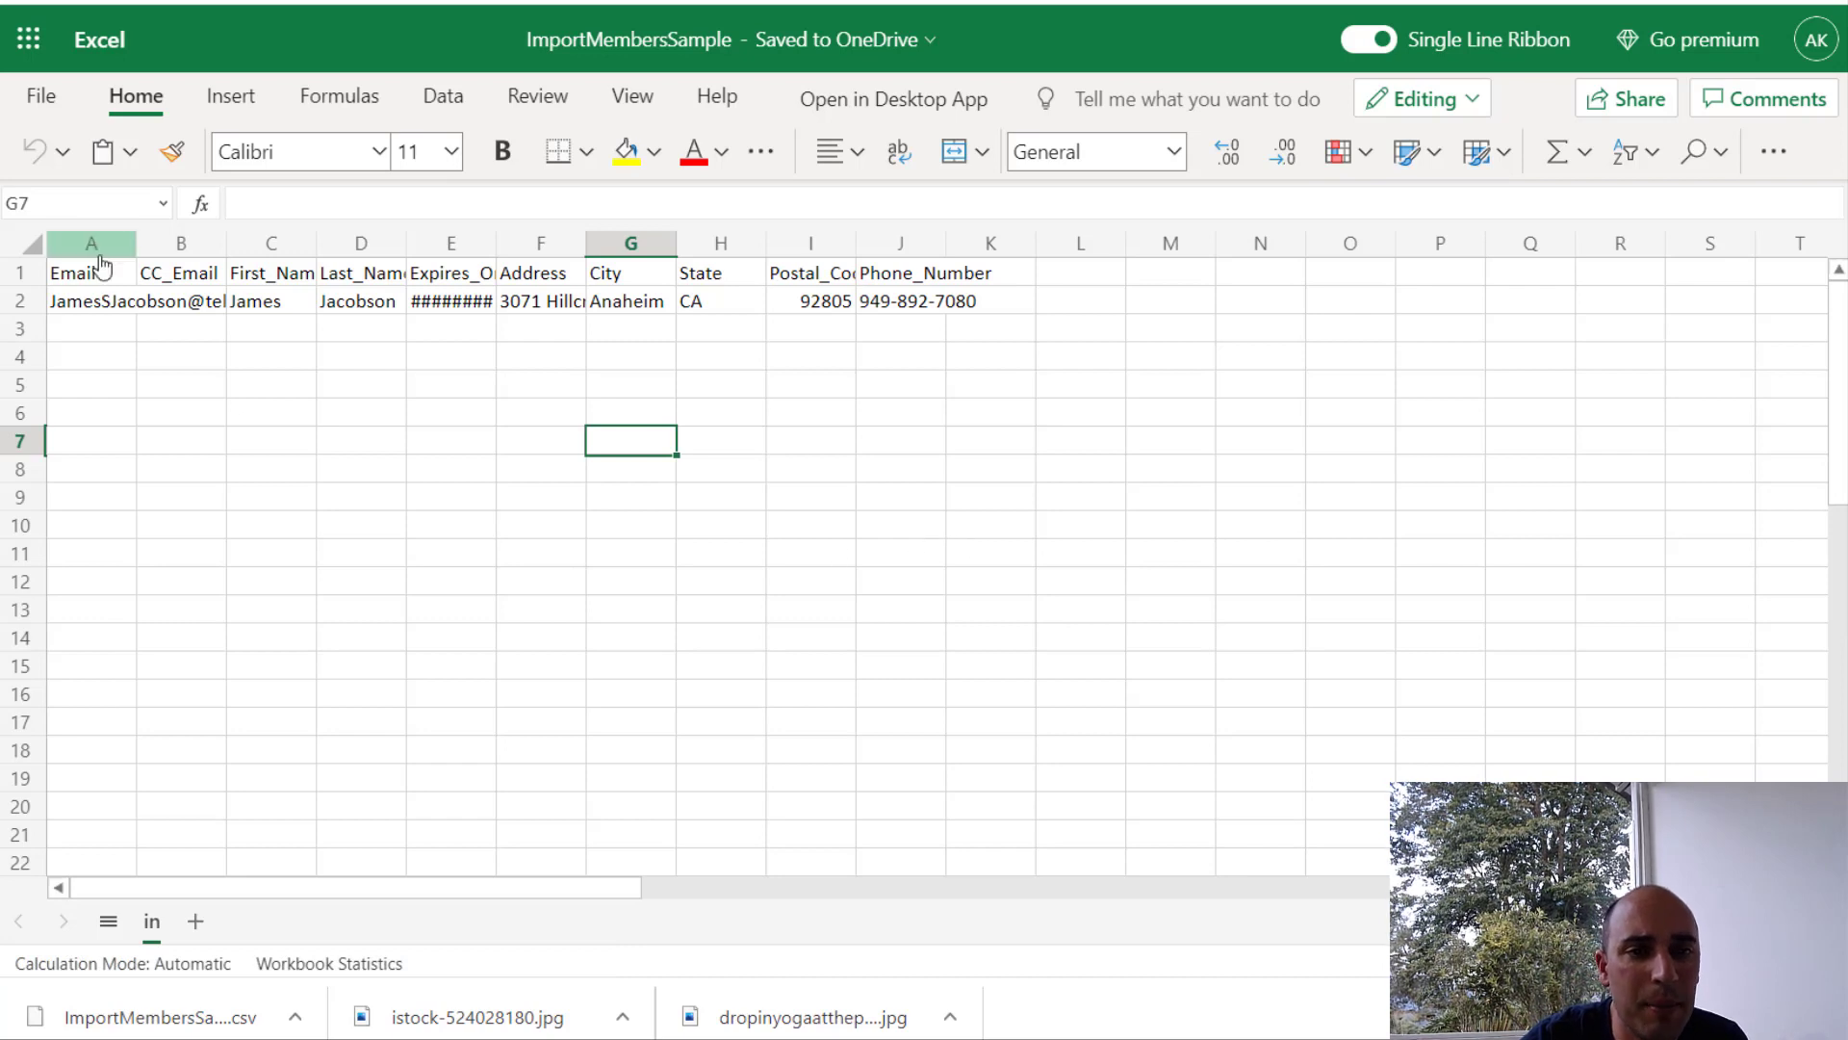
pyautogui.click(32, 244)
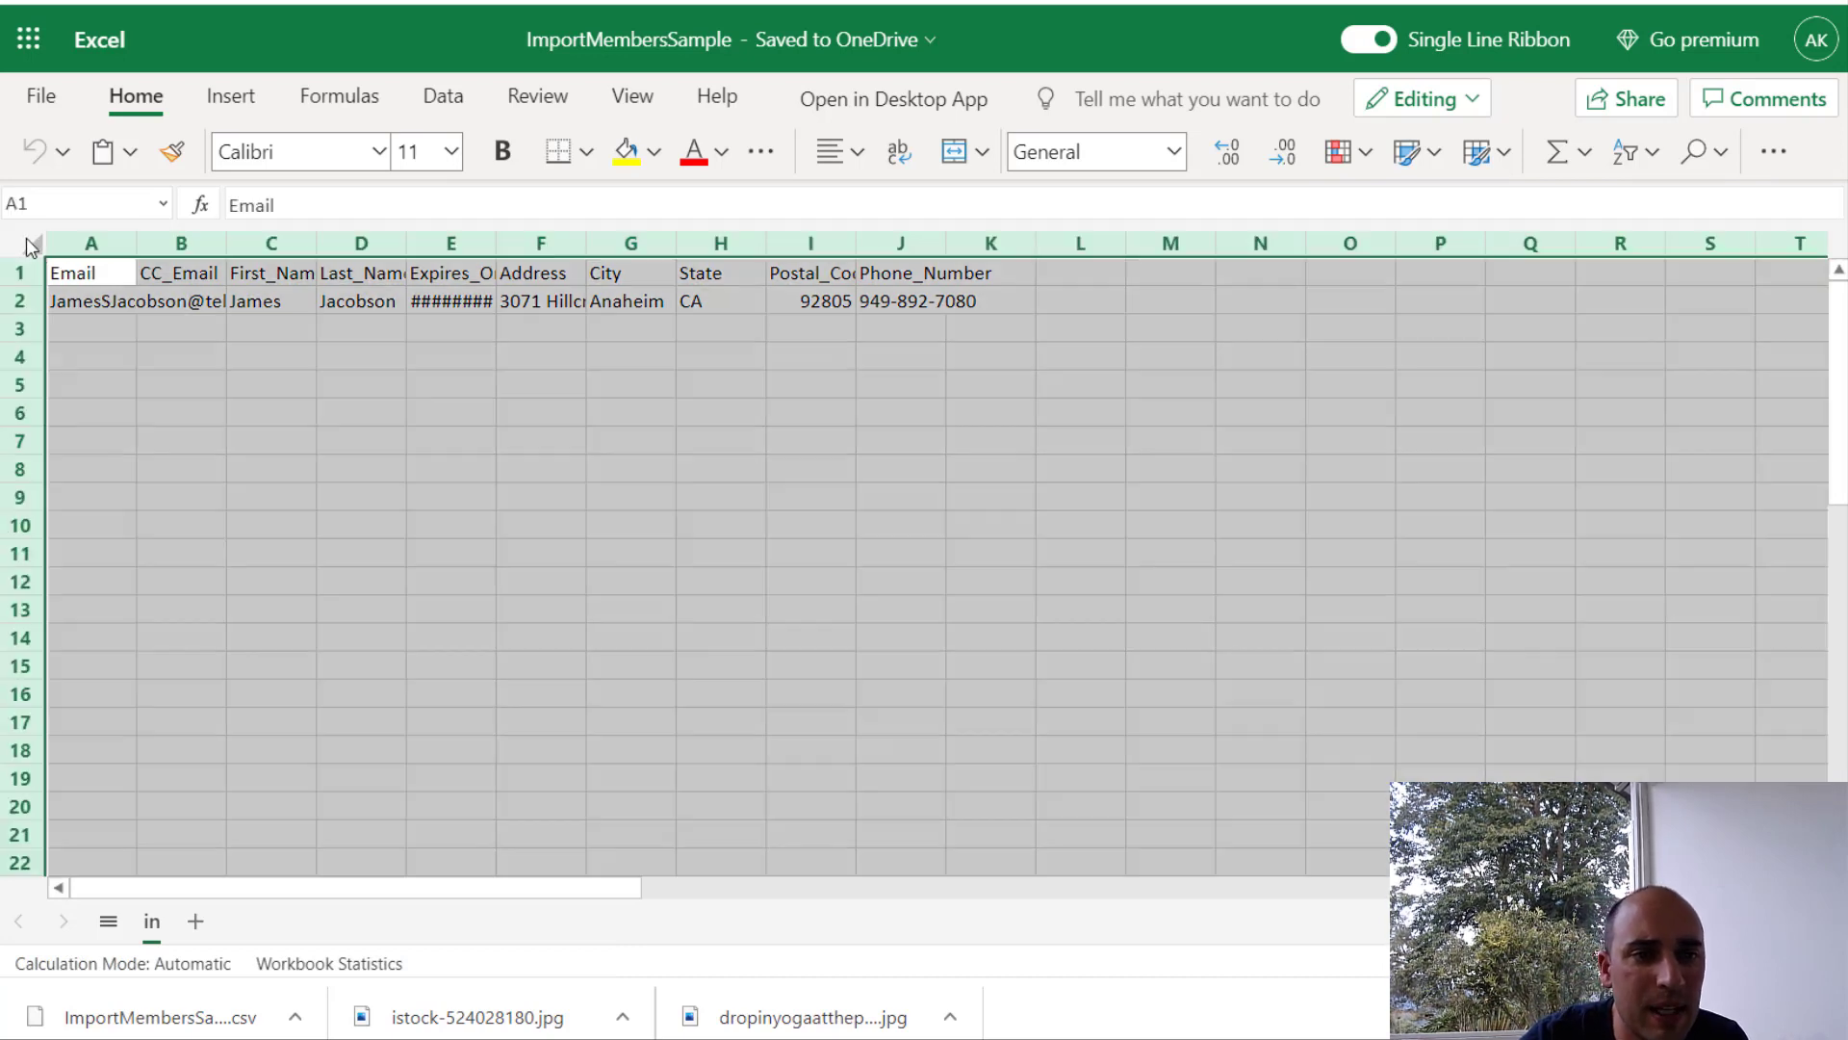
pyautogui.doubleClick(135, 250)
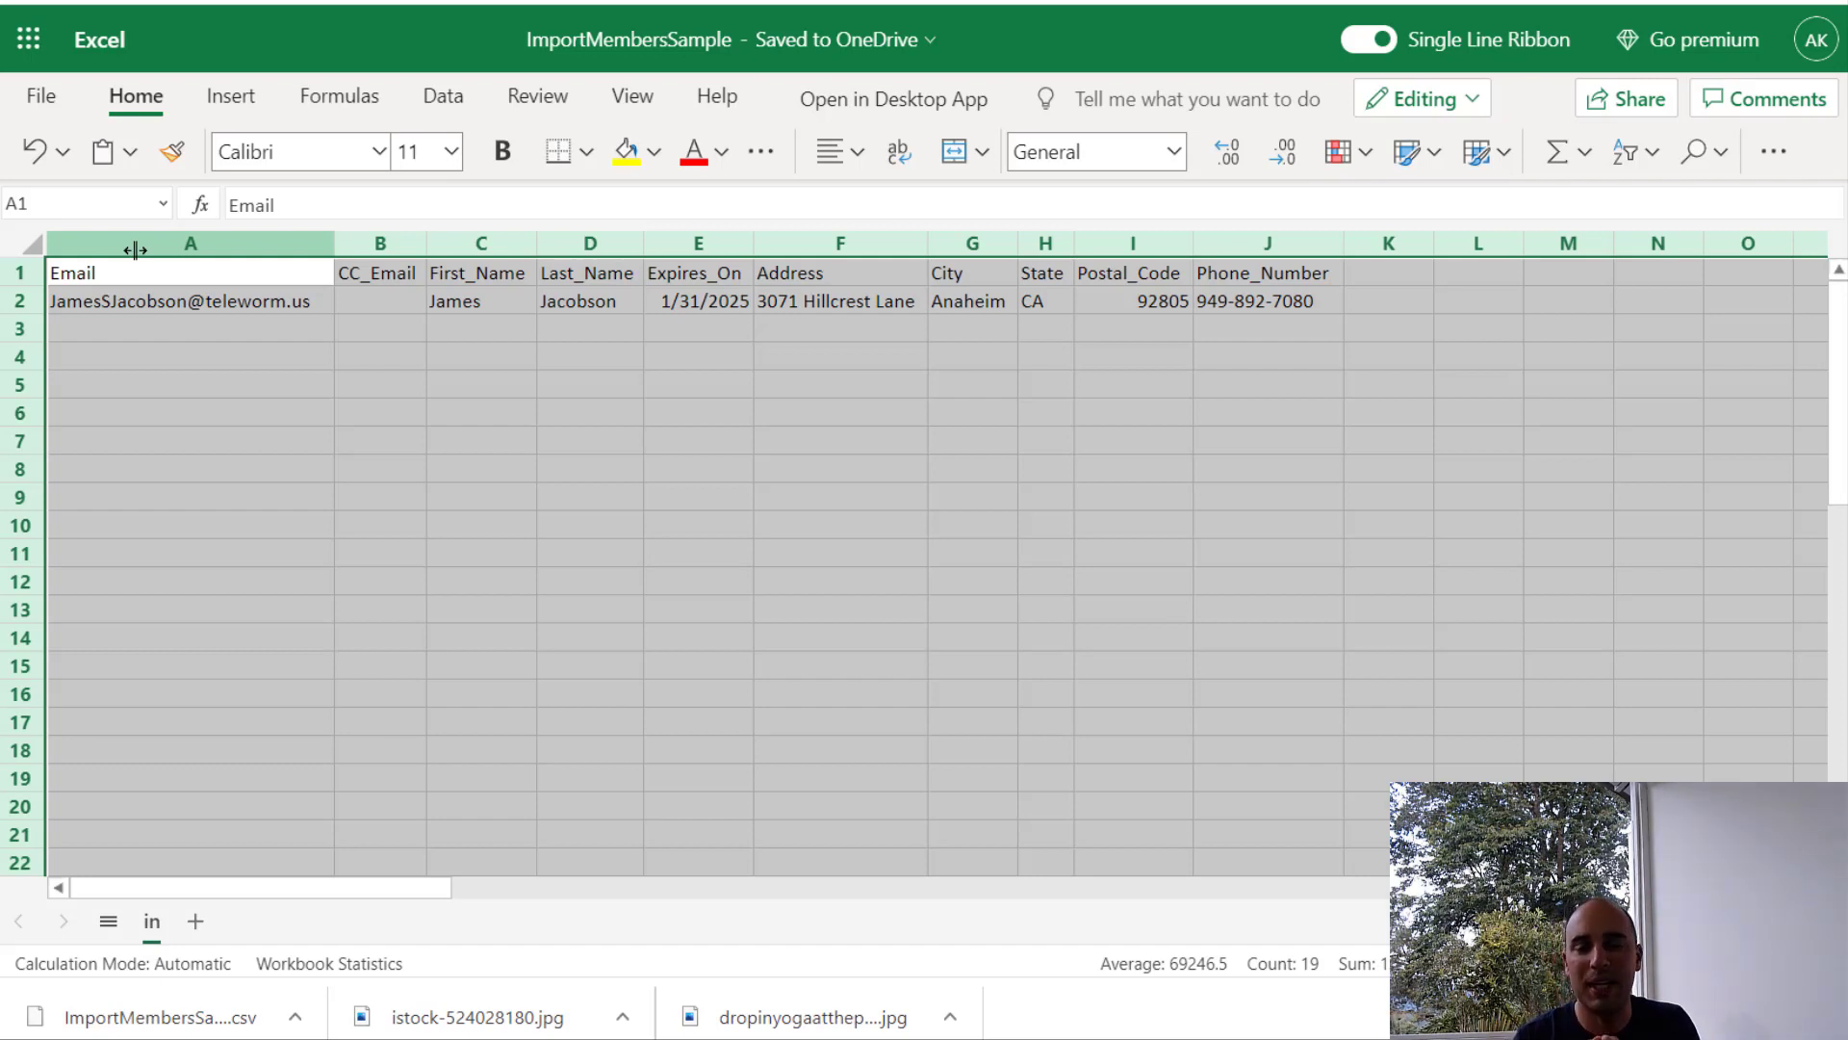
# Step: Replace the sample row's e-mail and first name with the member's own details
pyautogui.click(132, 300)
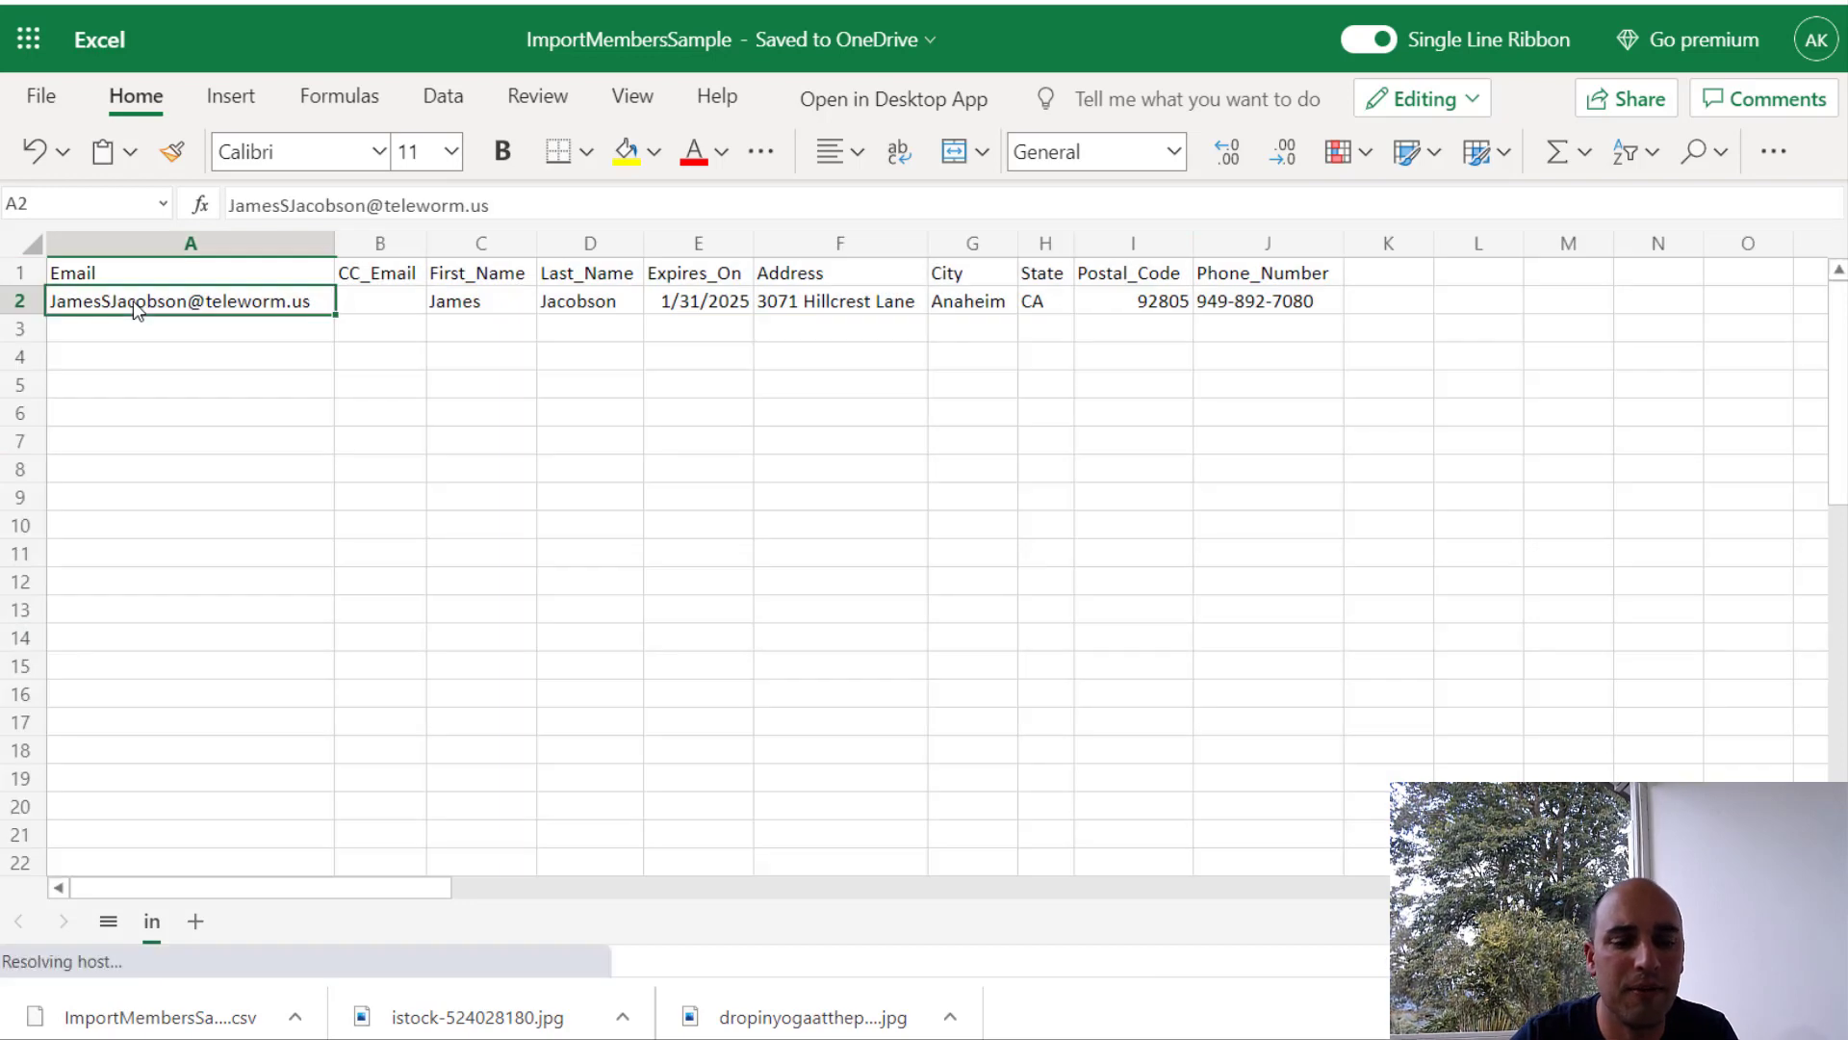
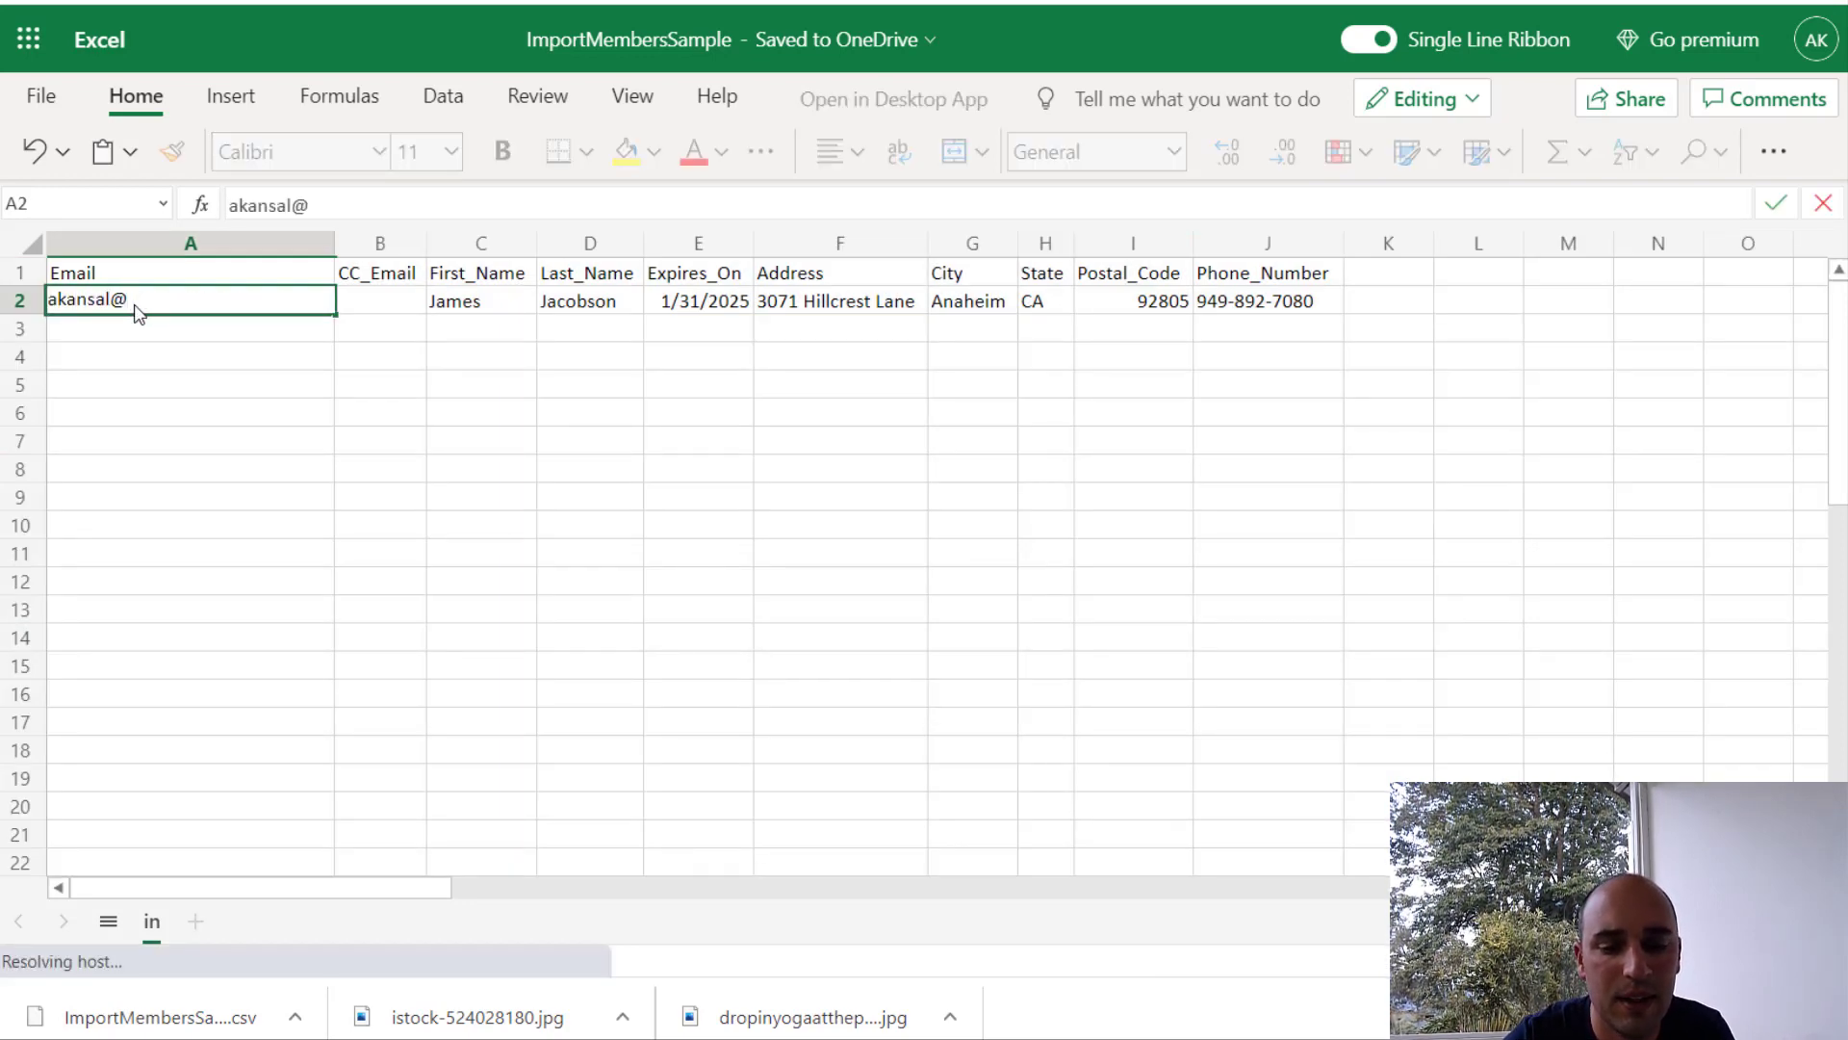
pyautogui.press('Tab')
pyautogui.press('Tab')
pyautogui.write('Aron')
pyautogui.click(206, 421)
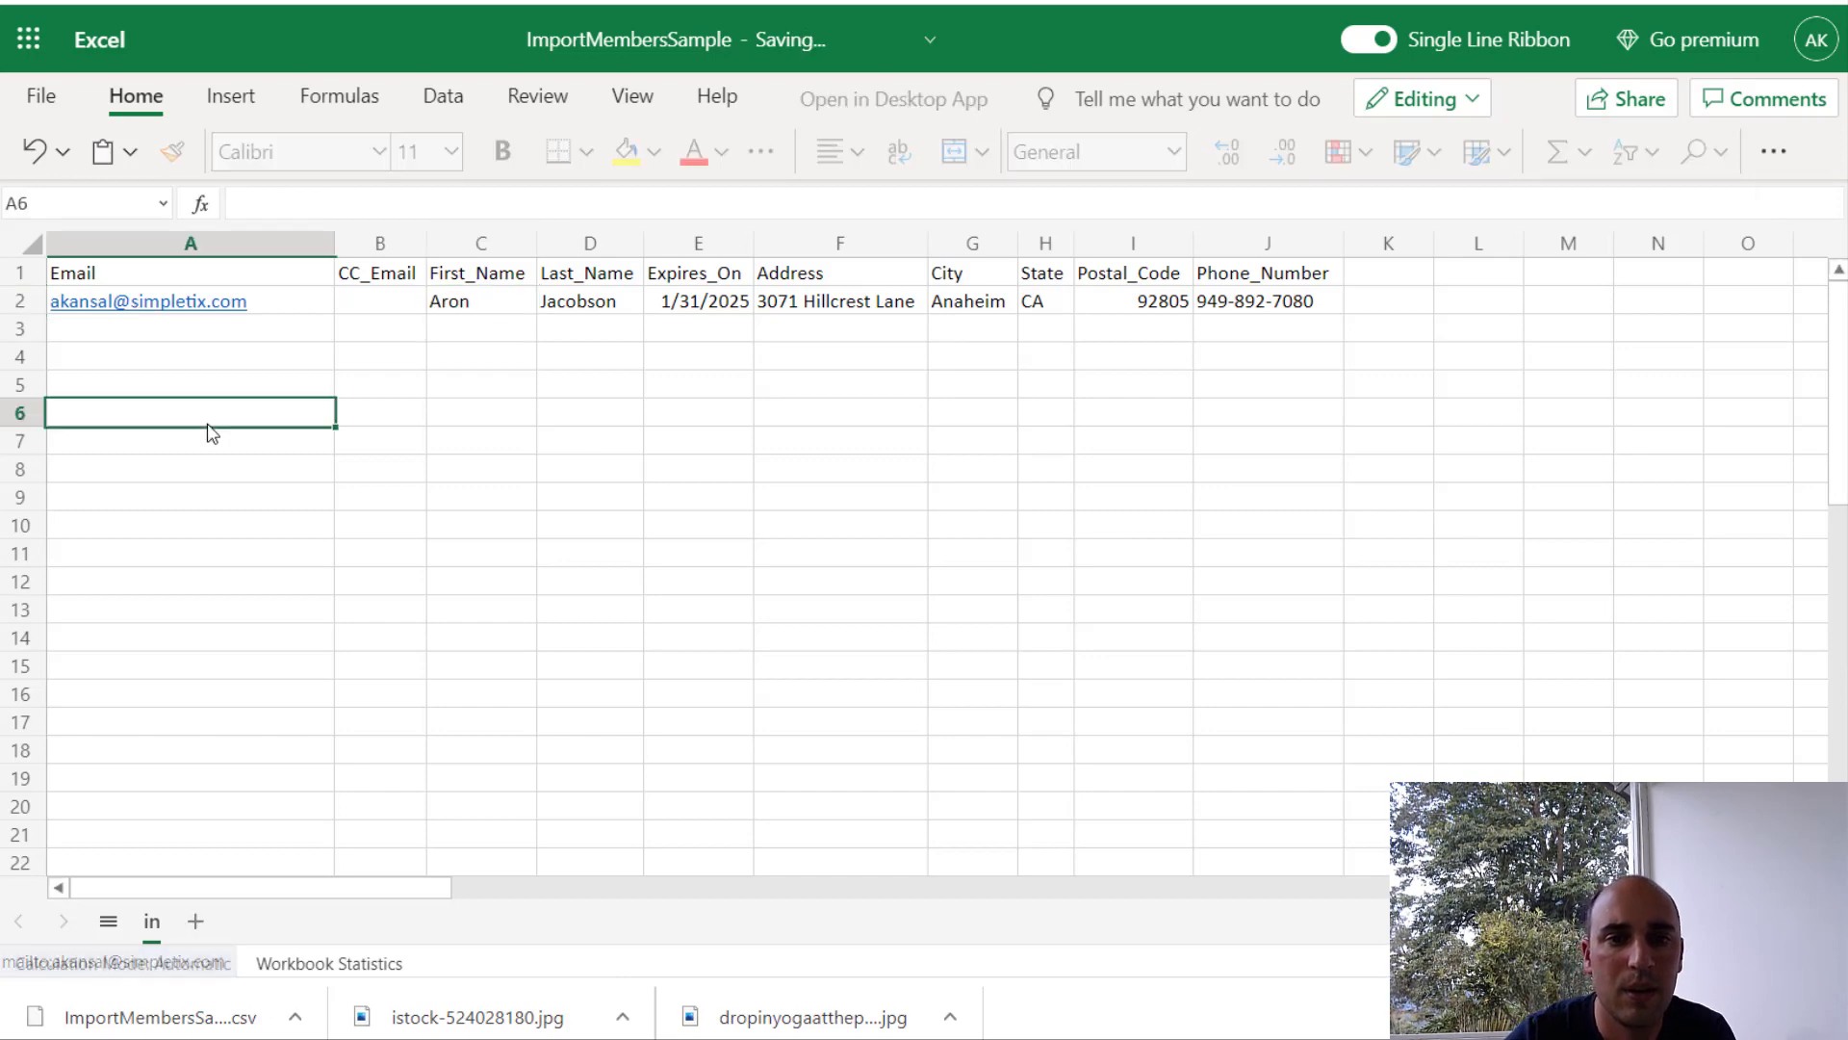
# Step: Save a copy of the workbook as CSV via File > Save As
pyautogui.click(32, 108)
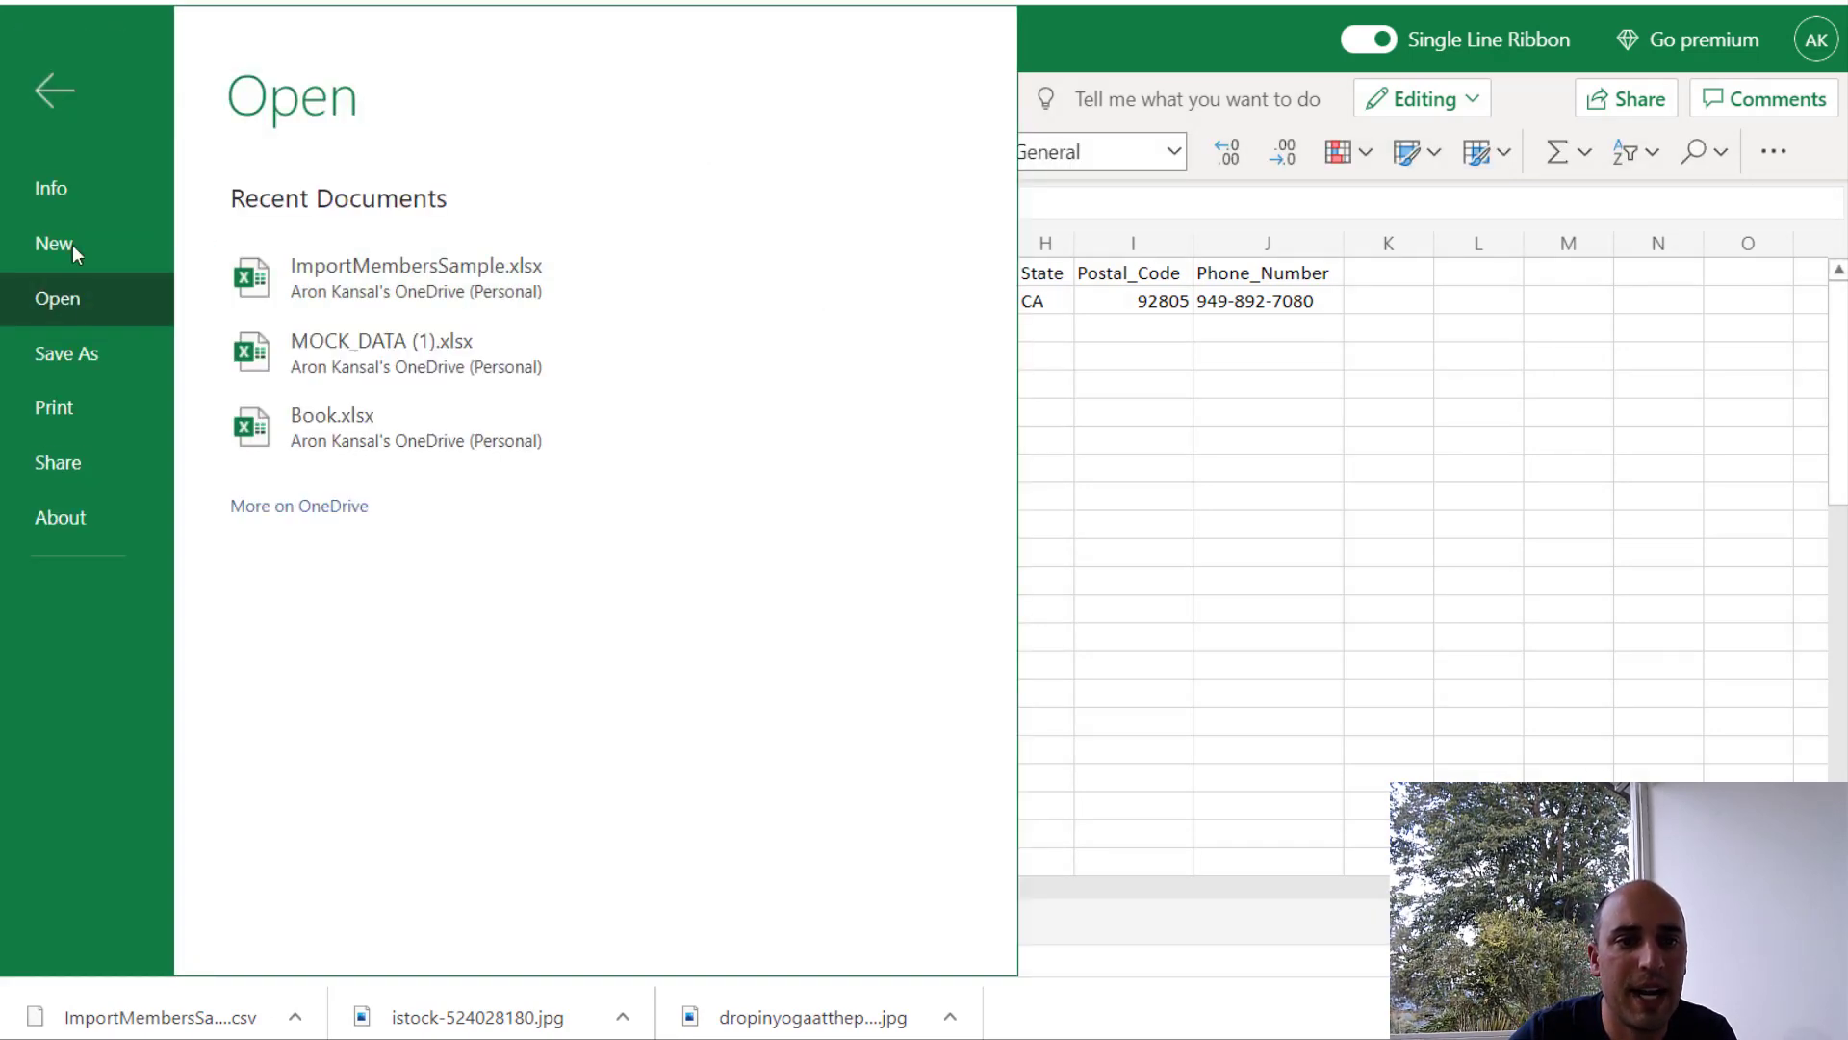
pyautogui.click(95, 367)
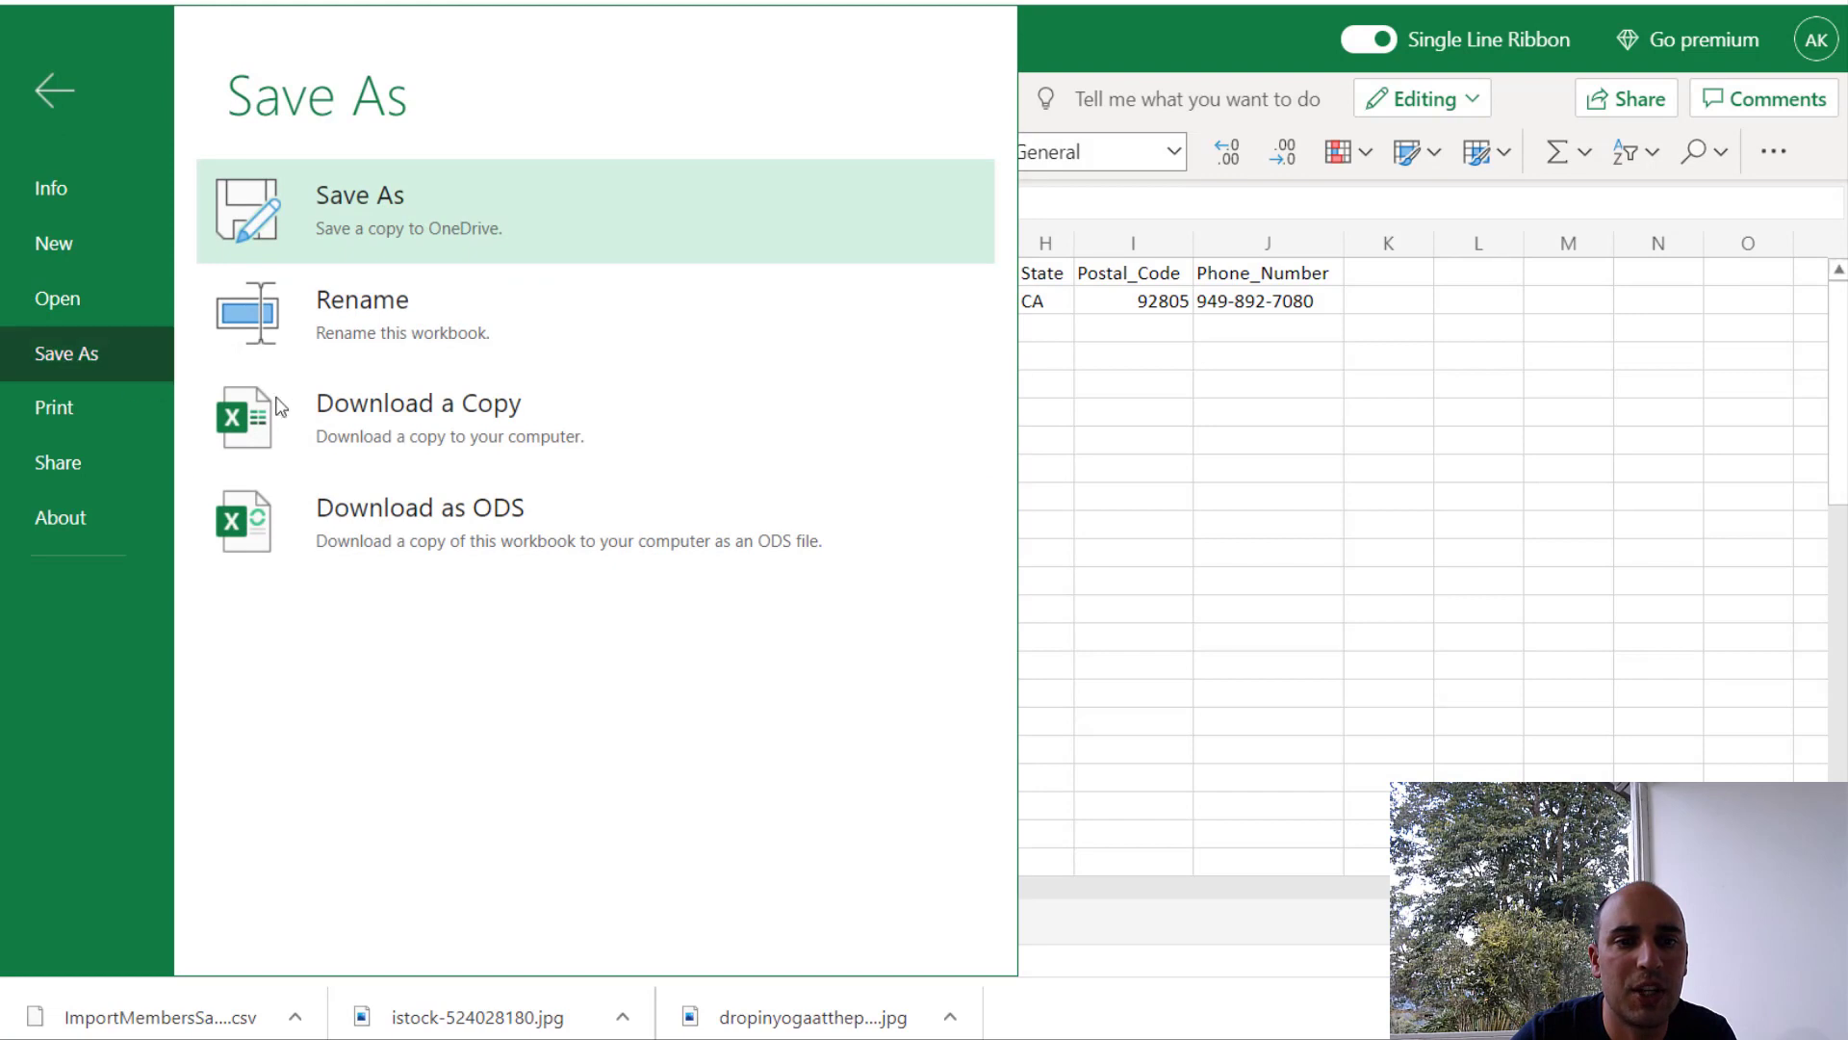
pyautogui.click(355, 204)
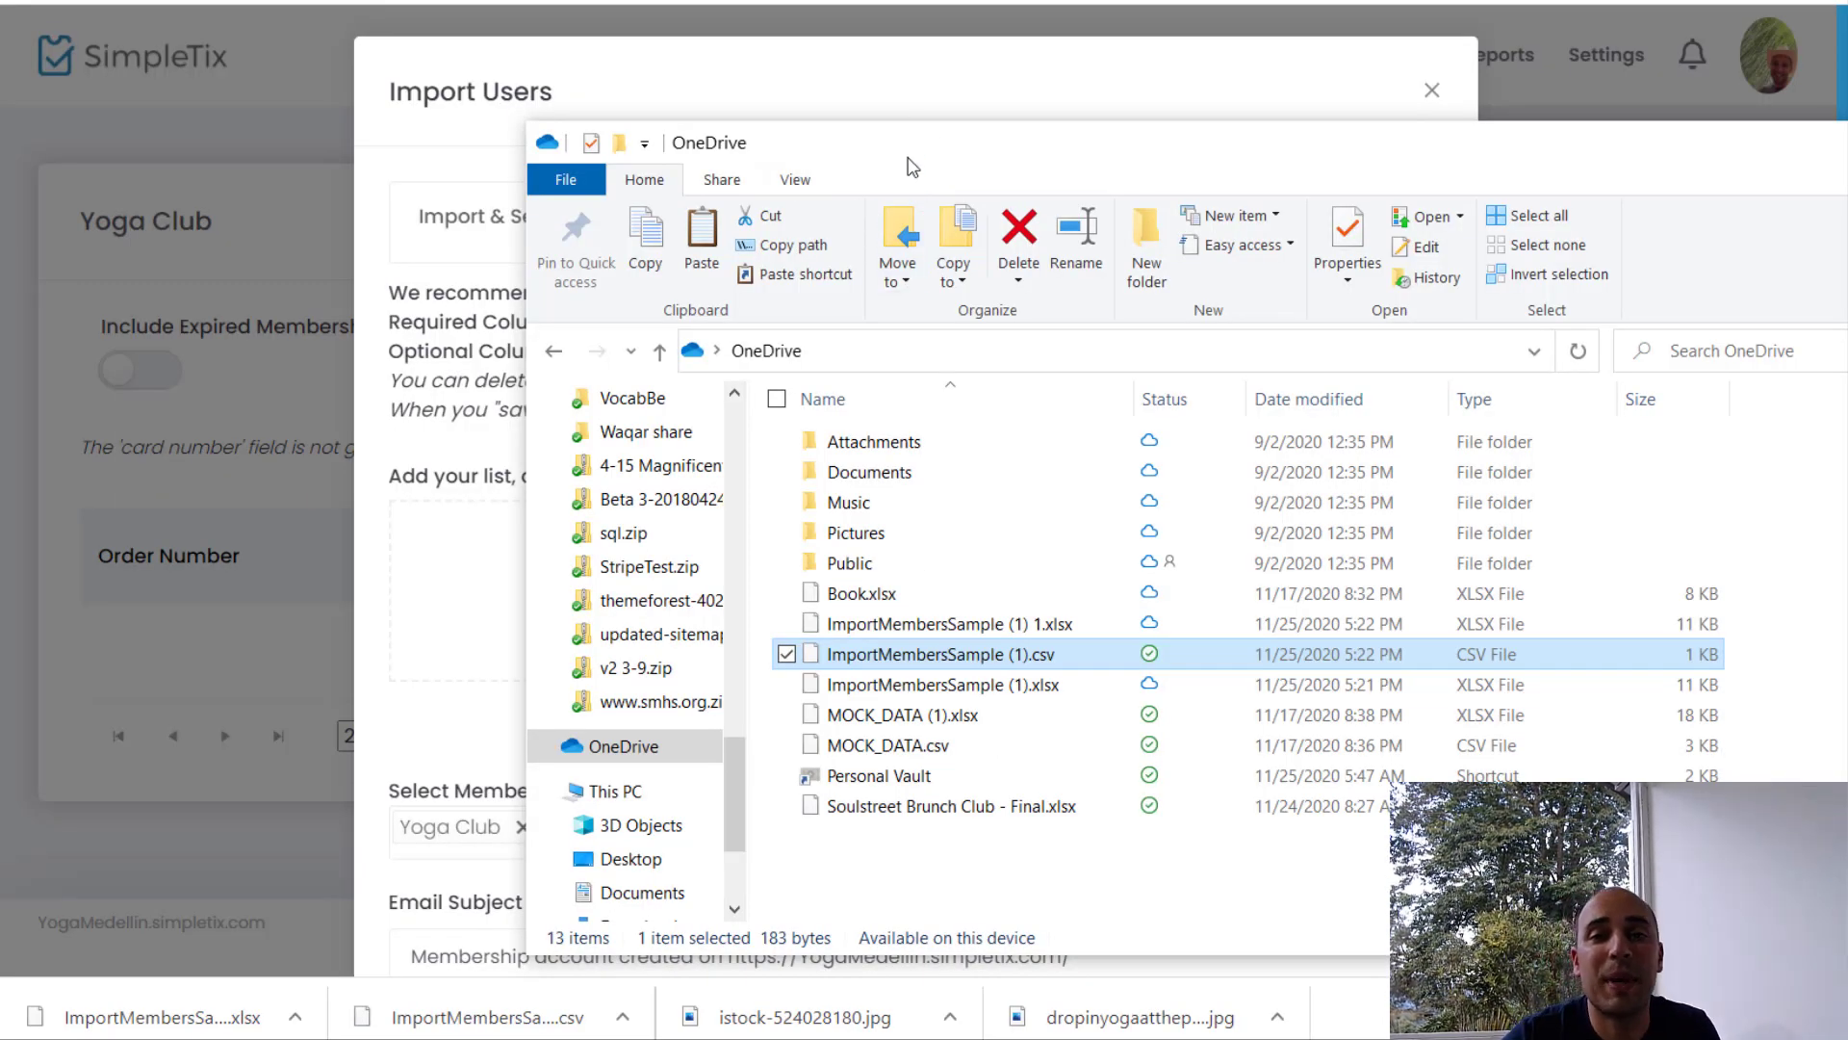
# Step: Drag ImportMembersSample (1).csv into the Import Users drop zone
pyautogui.moveTo(914, 169); pyautogui.dragTo(1321, 144)
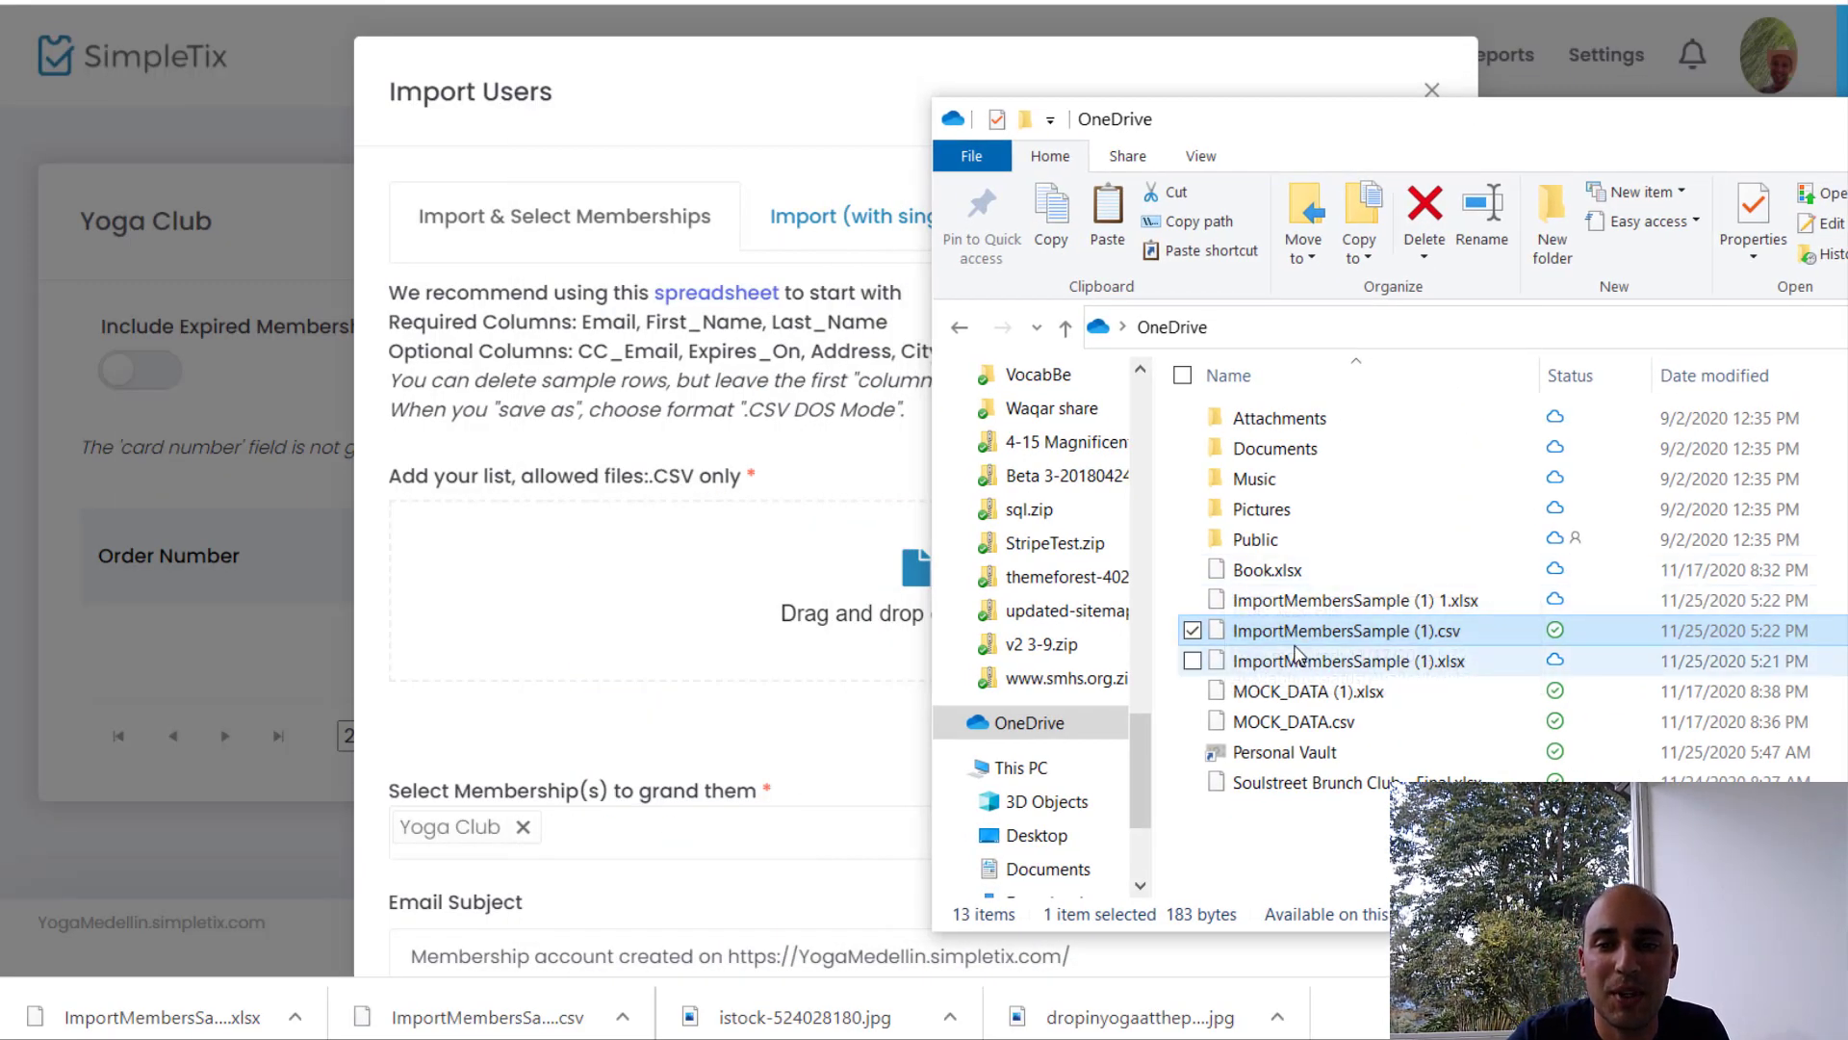
pyautogui.moveTo(1289, 640); pyautogui.dragTo(702, 578)
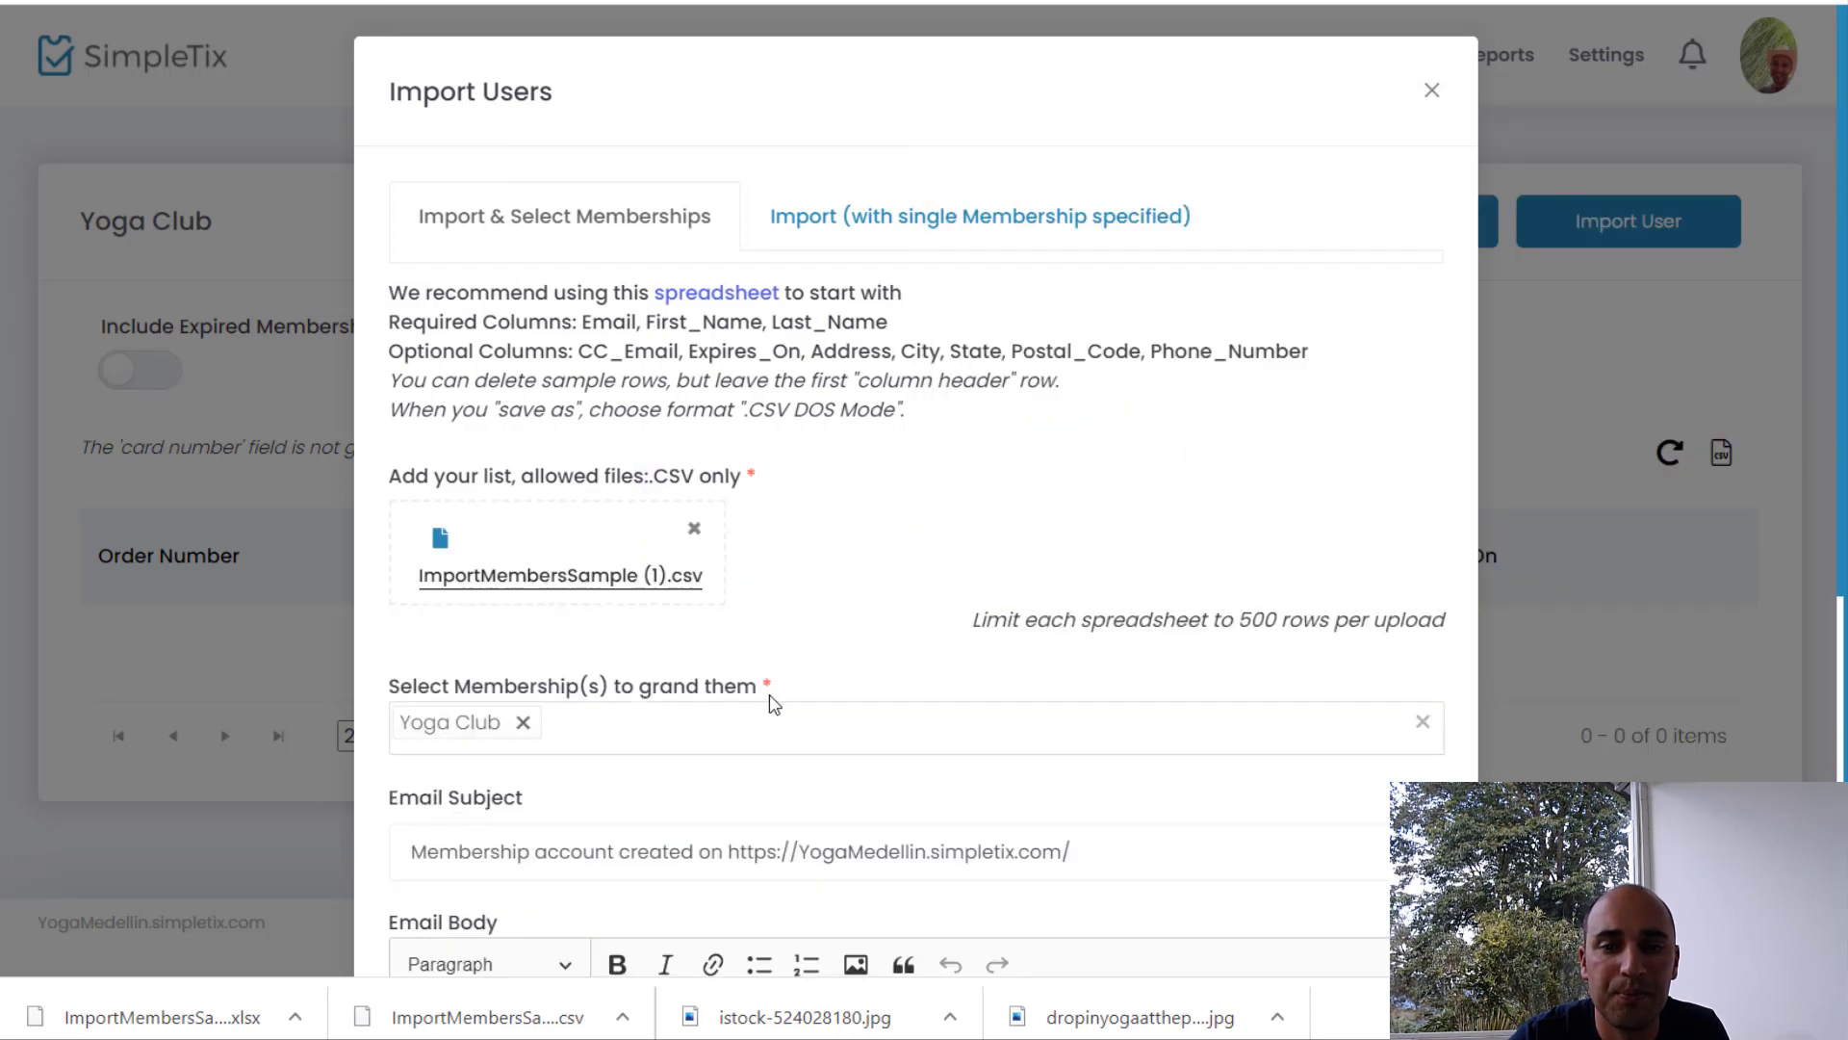
pyautogui.scroll(-1, 775, 700)
pyautogui.scroll(-1, 784, 699)
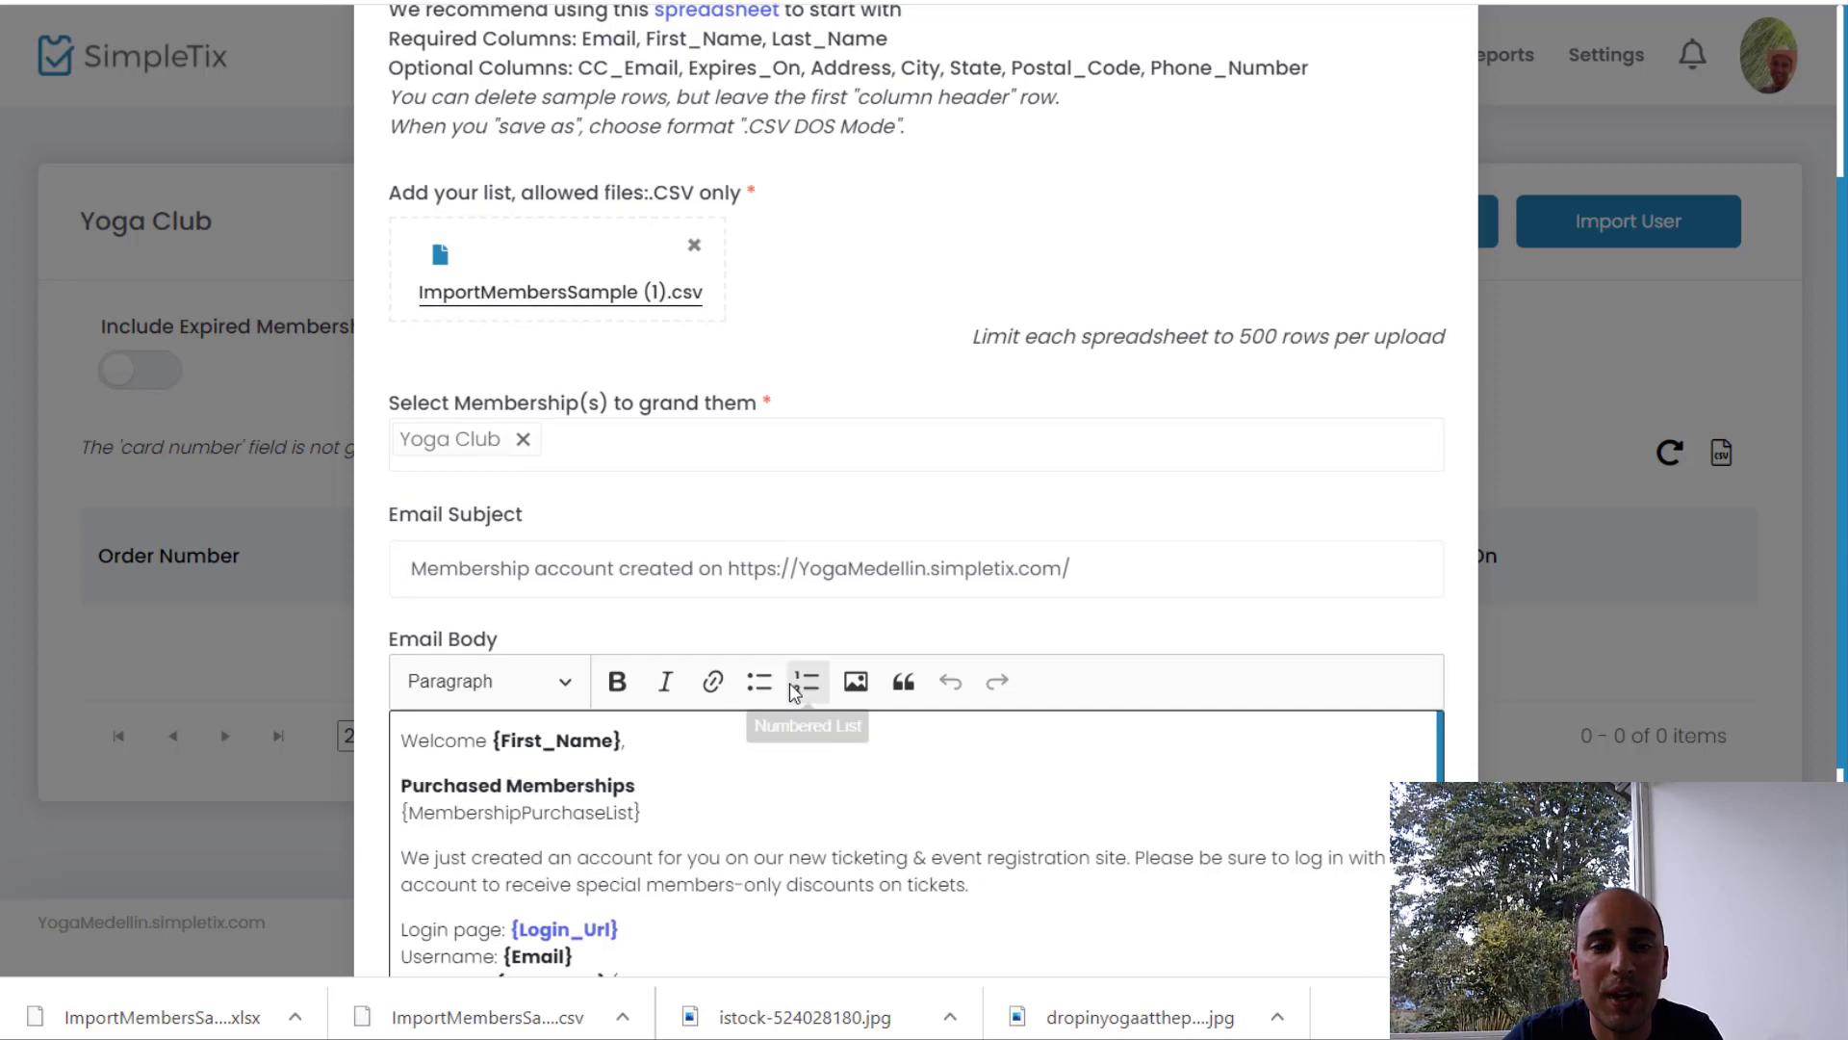
pyautogui.scroll(-2, 791, 695)
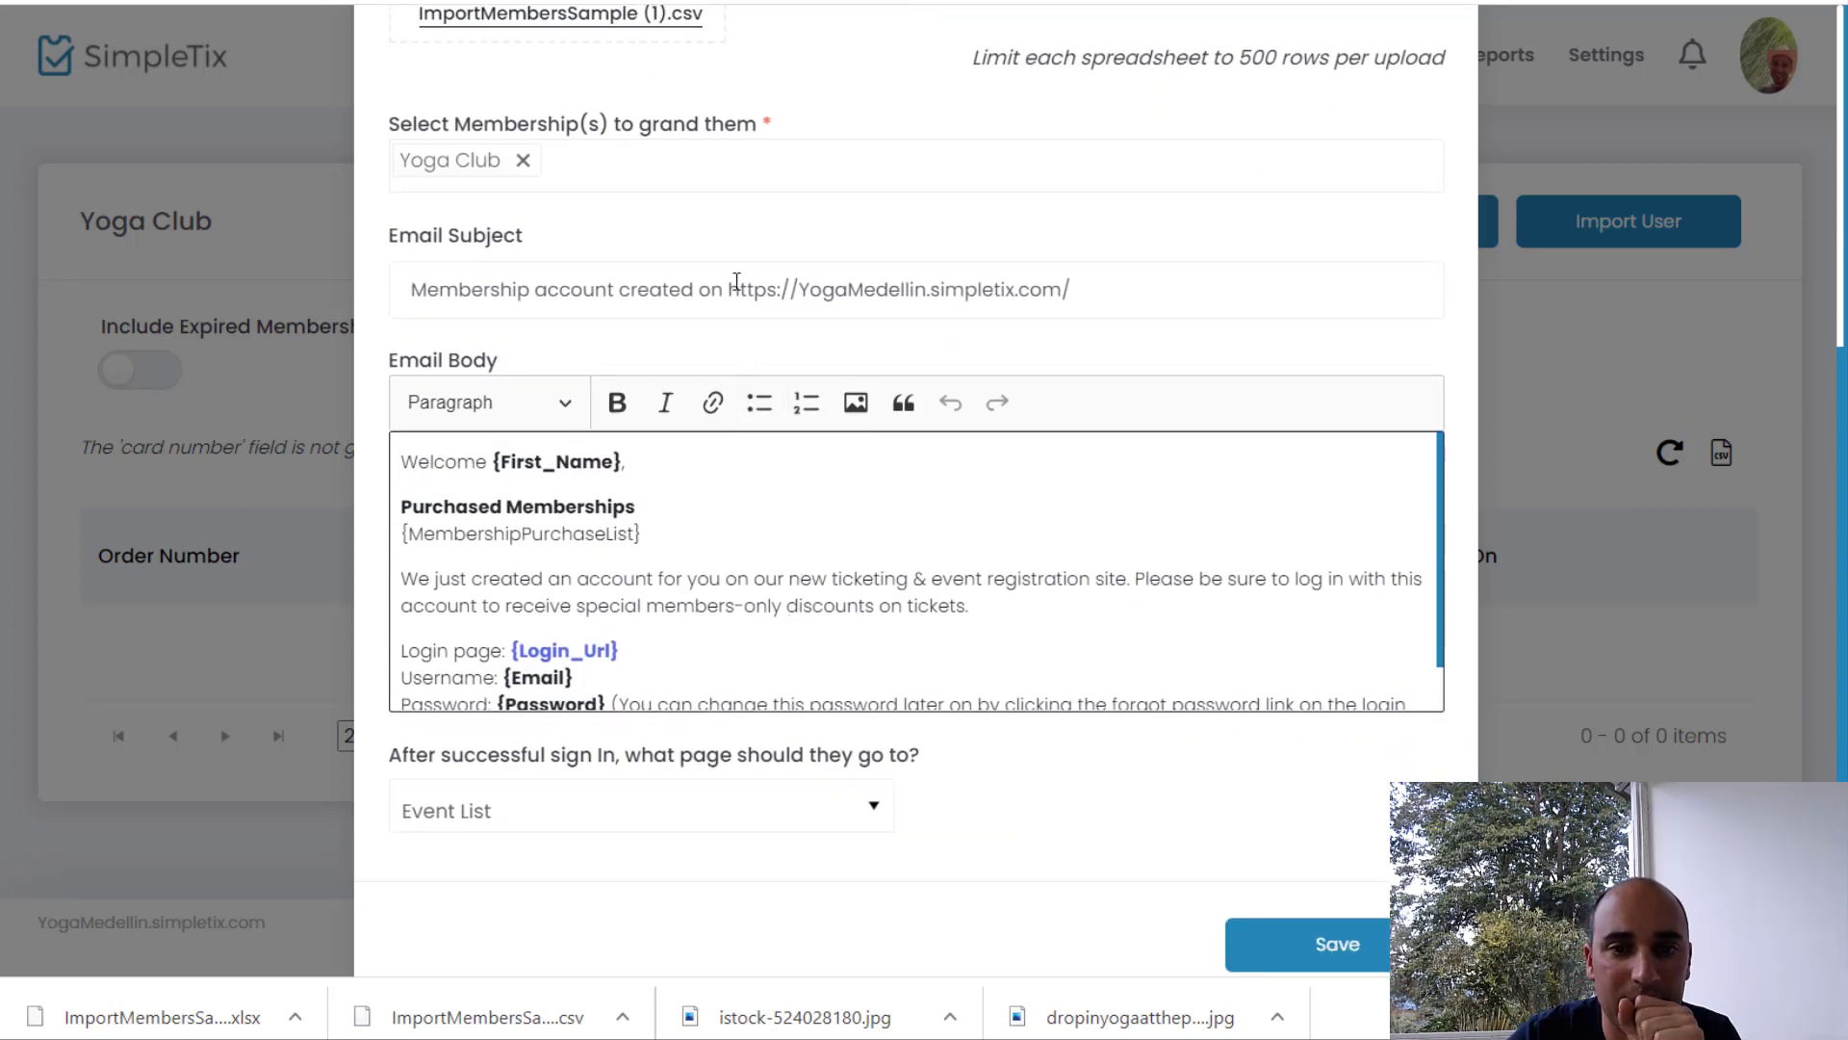
pyautogui.moveTo(728, 288); pyautogui.dragTo(807, 289)
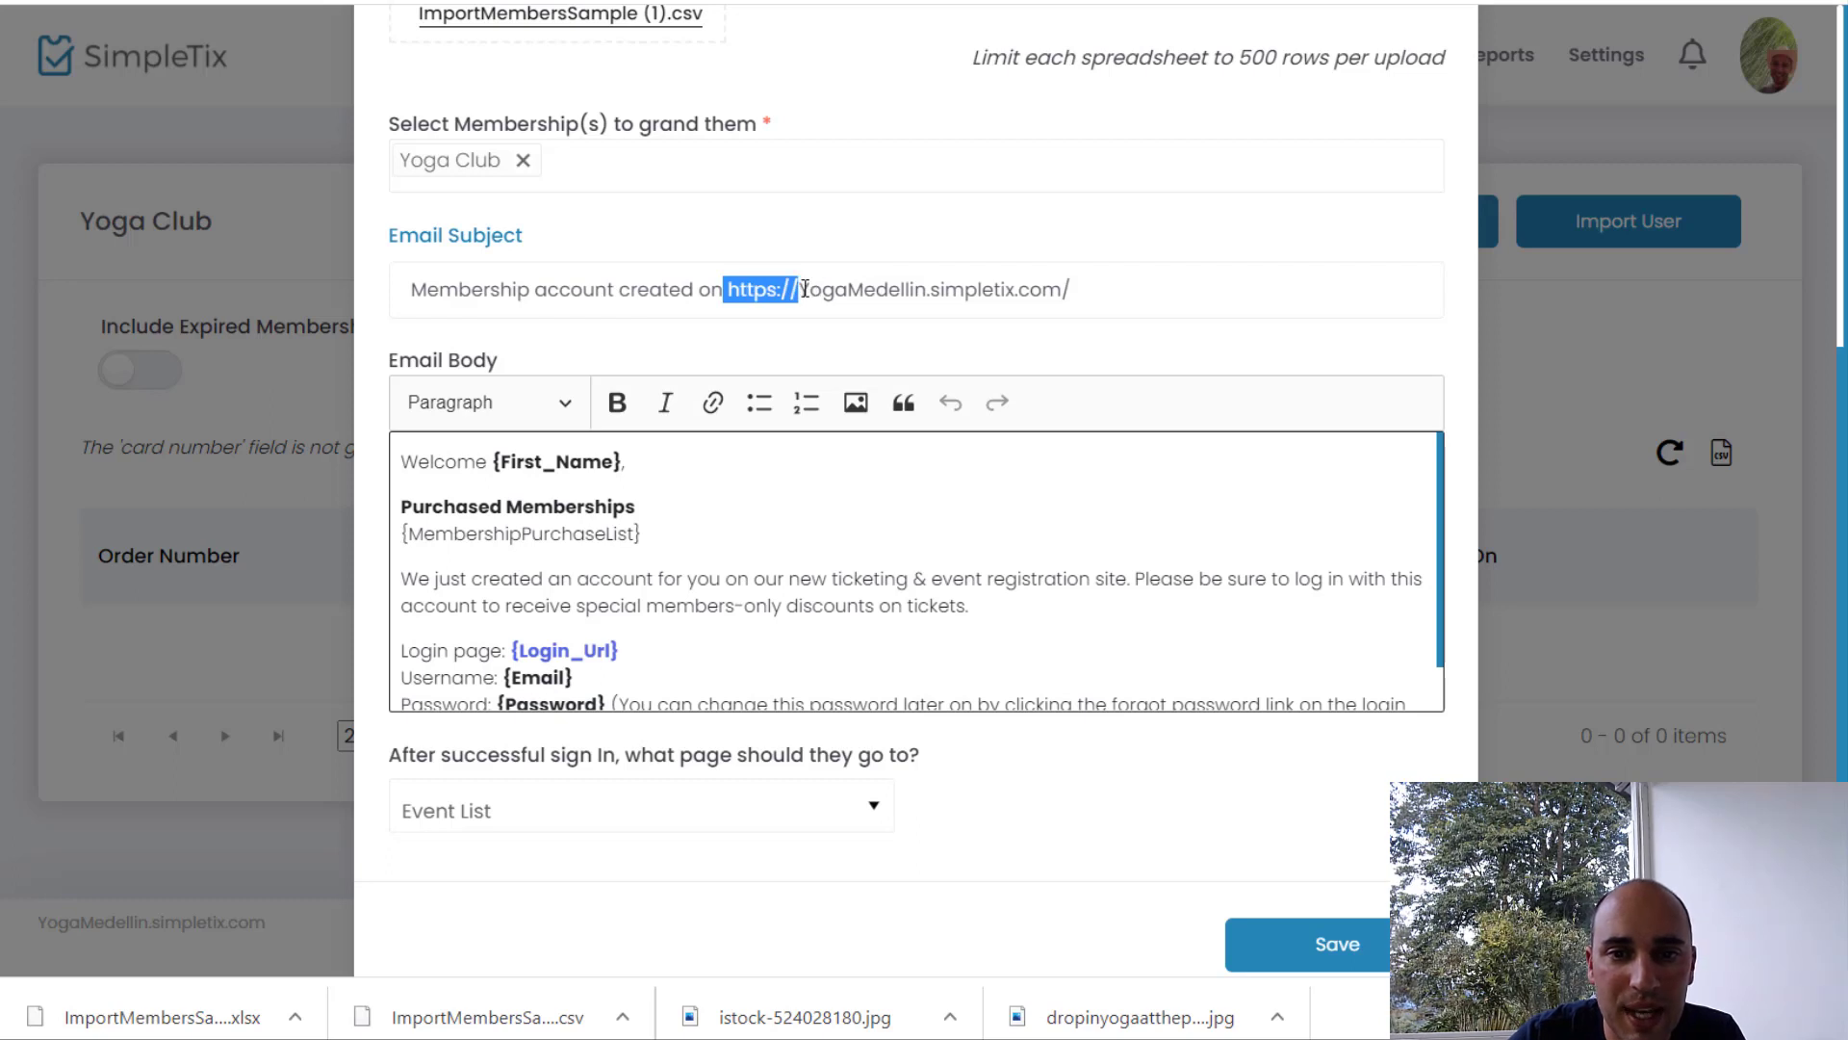
pyautogui.press('BackSpace')
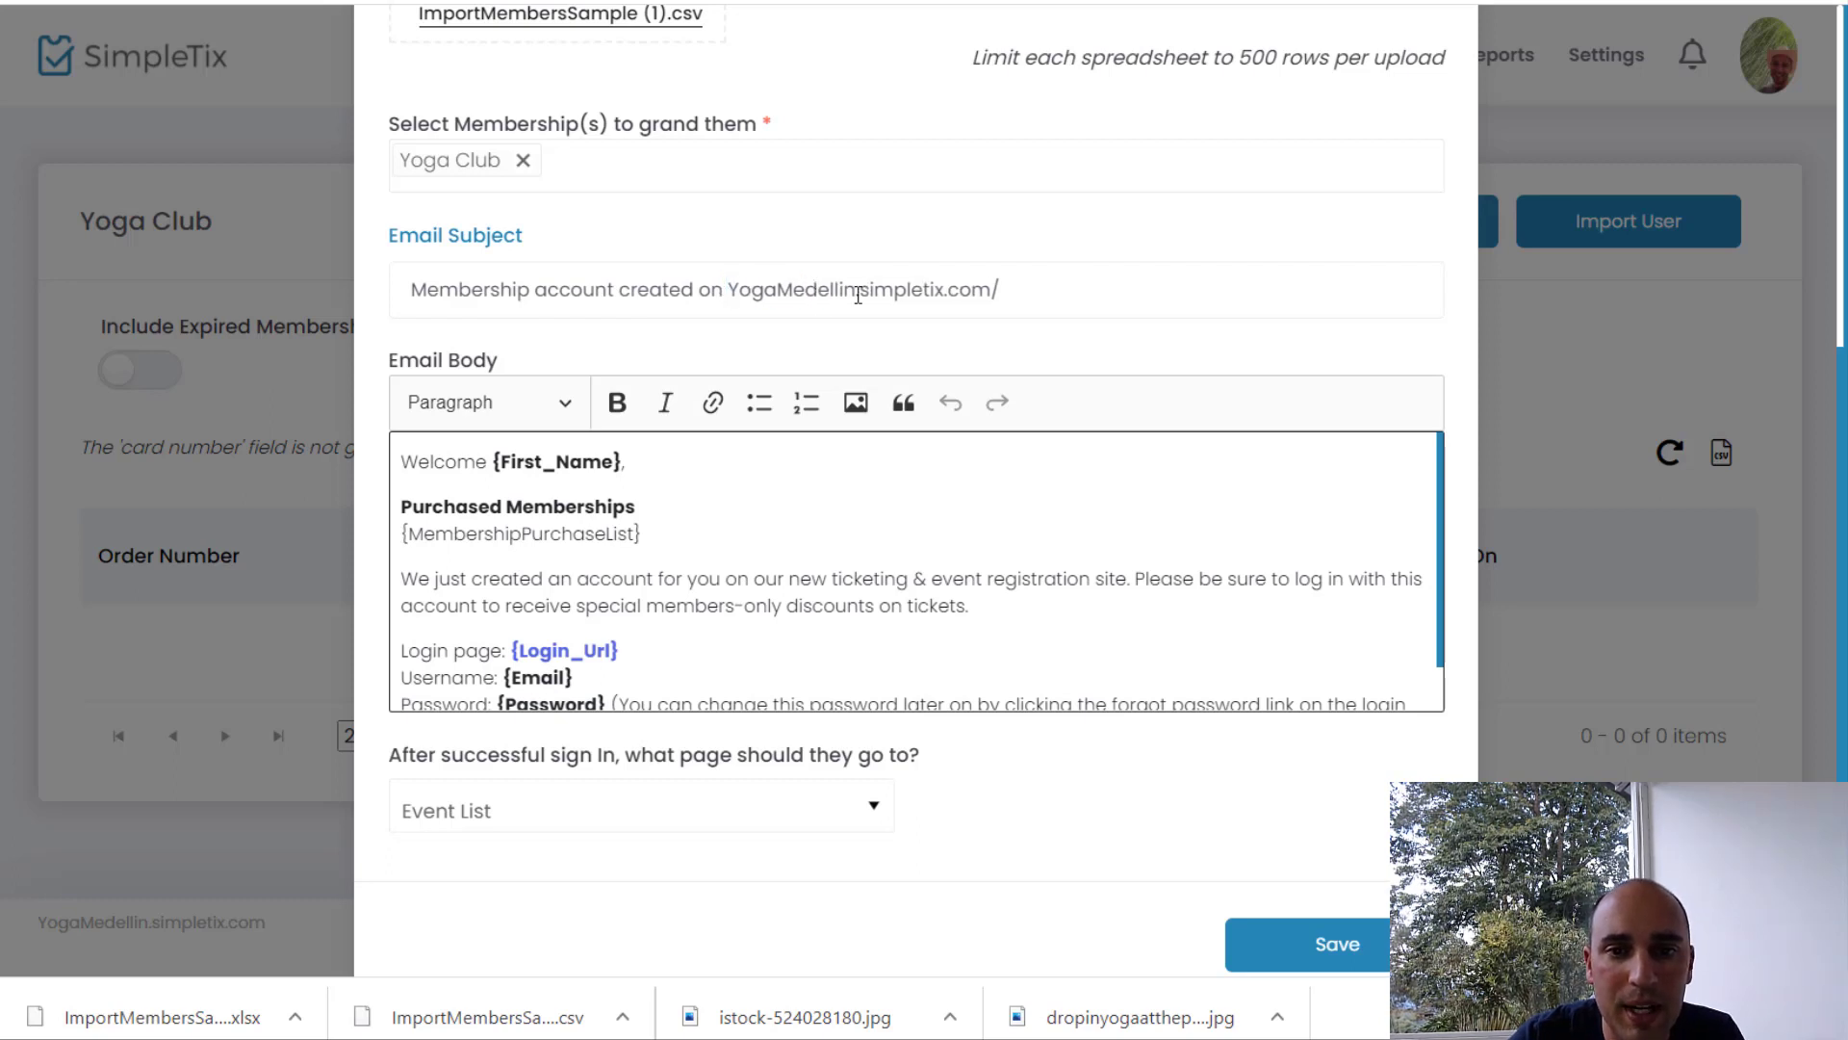
pyautogui.moveTo(858, 293); pyautogui.dragTo(1076, 292)
pyautogui.press('BackSpace')
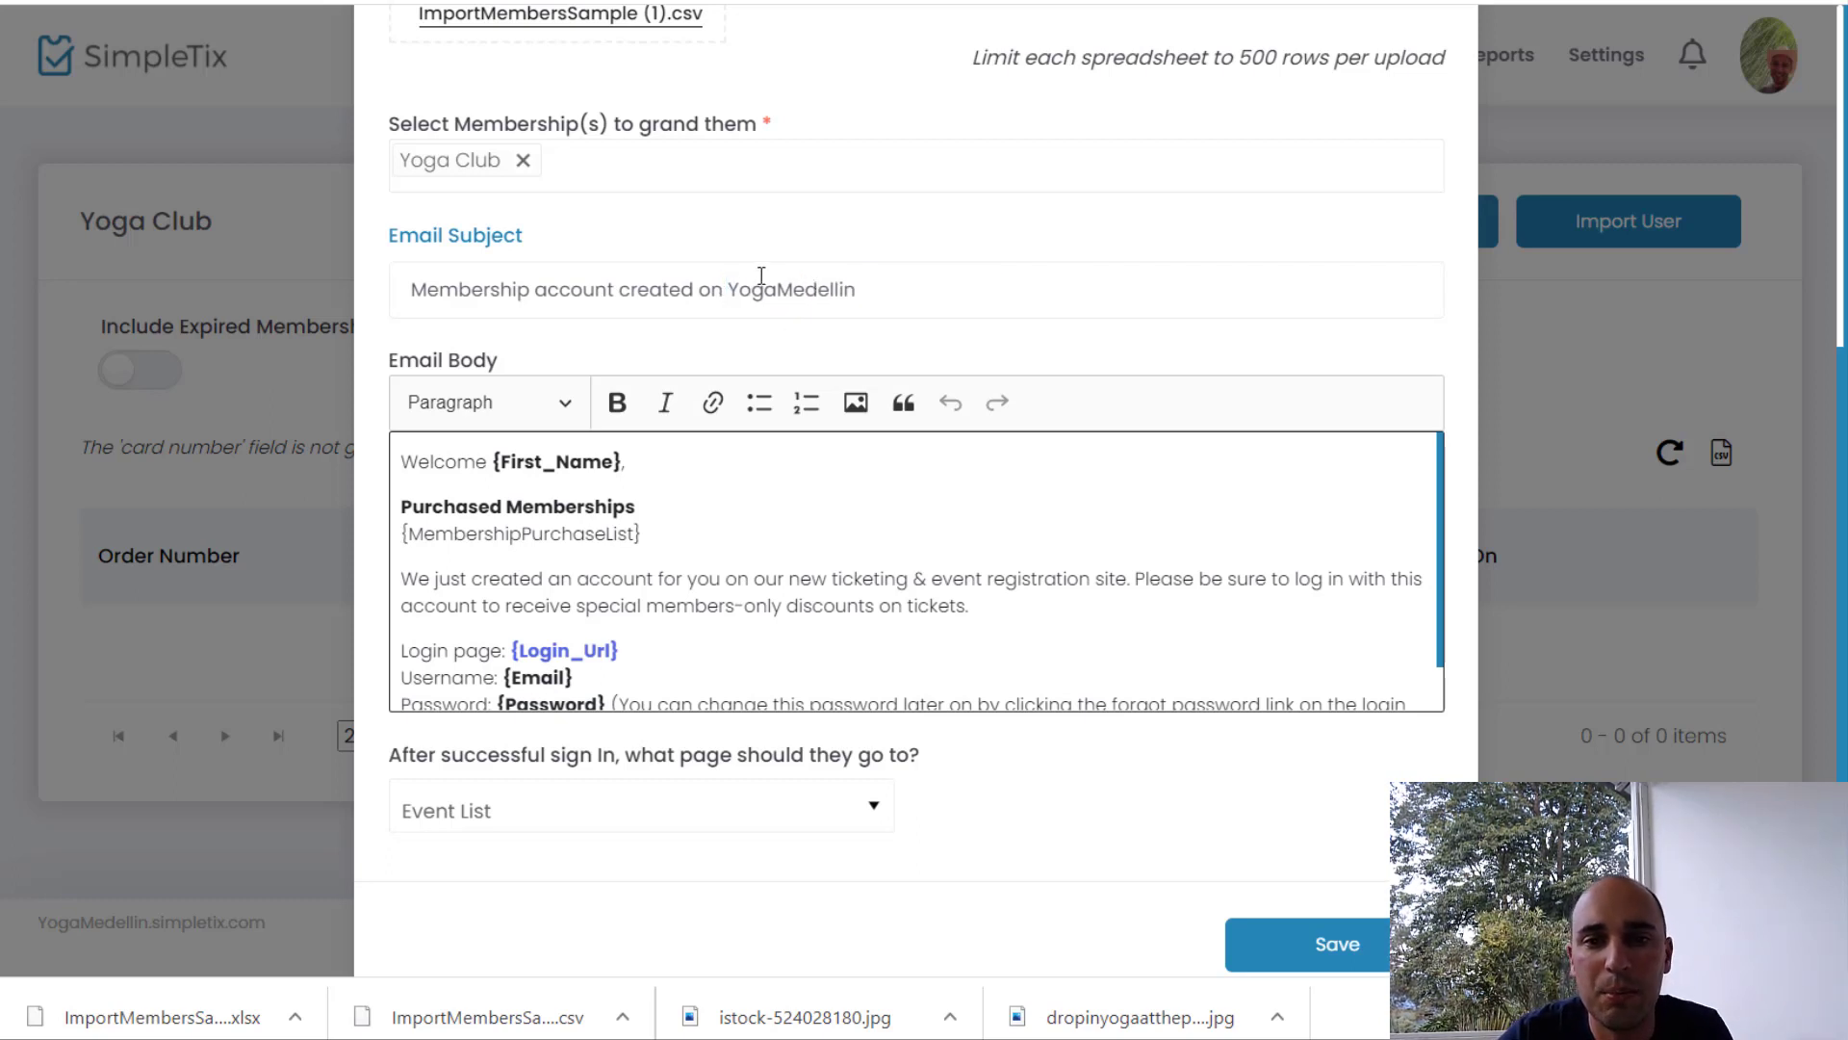
pyautogui.click(786, 305)
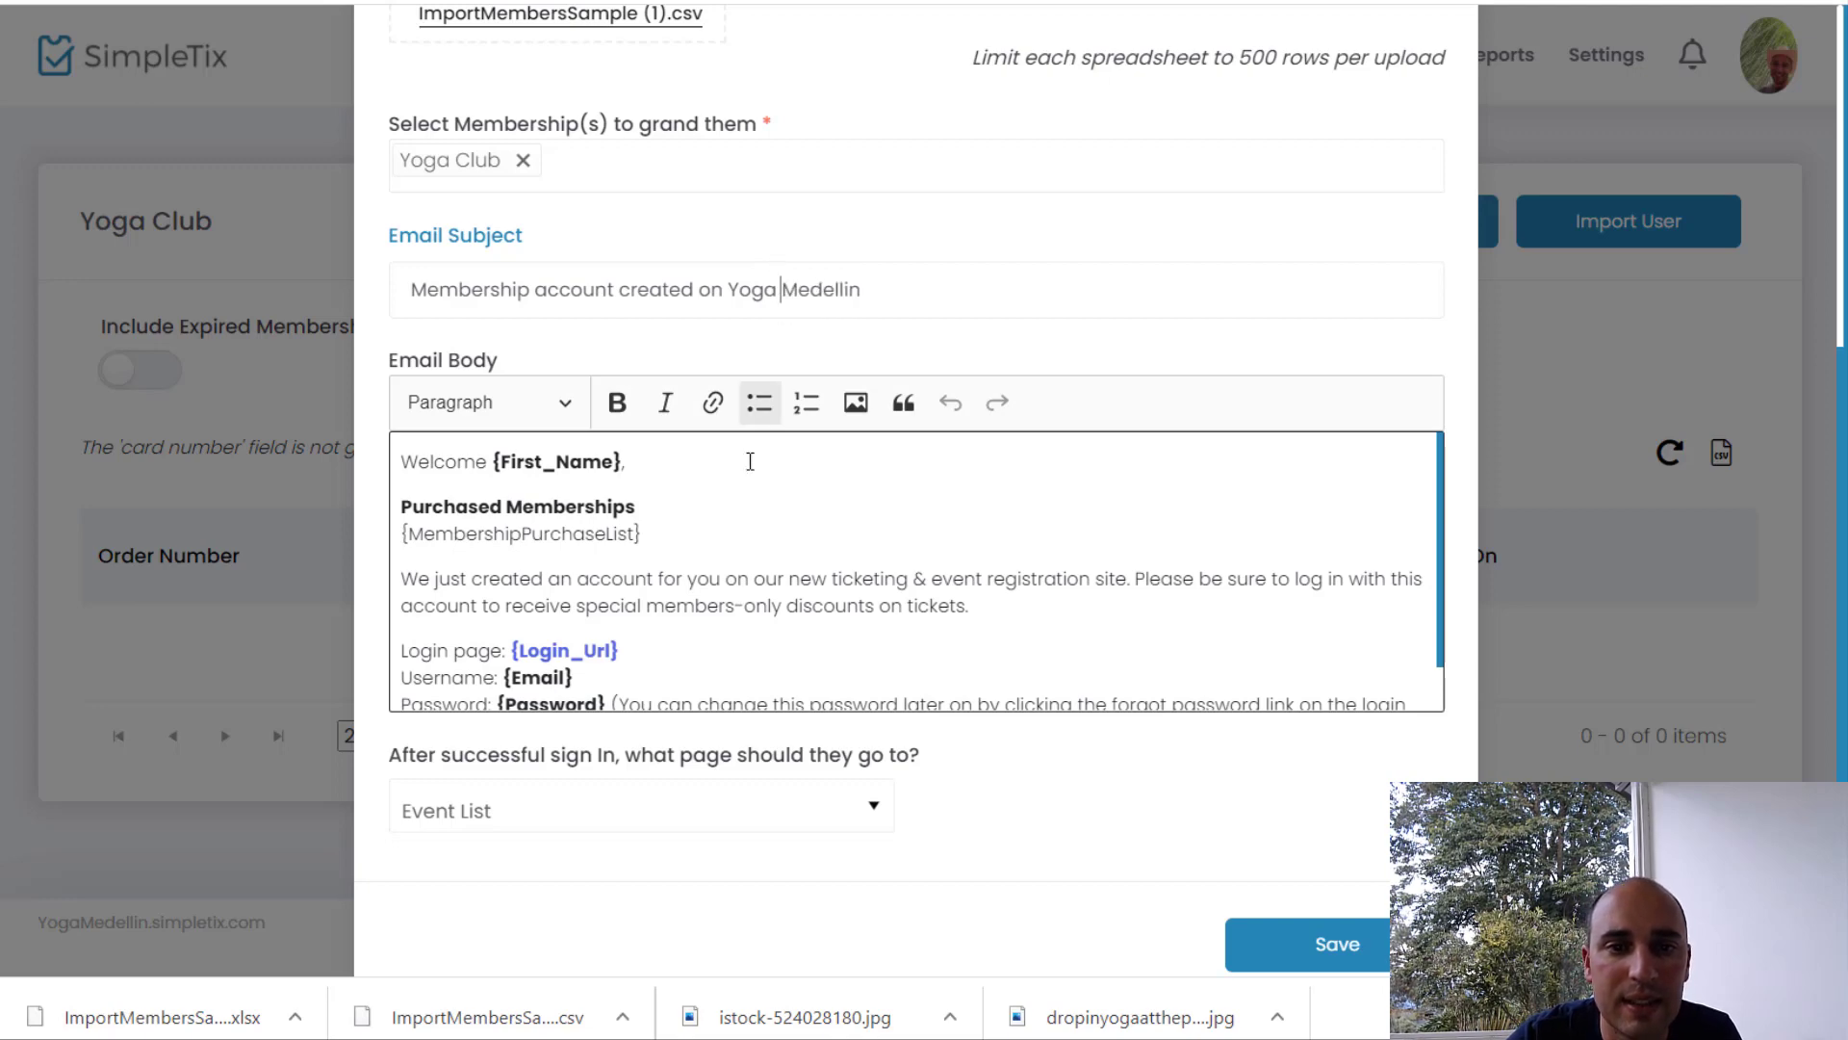
pyautogui.scroll(3, 741, 539)
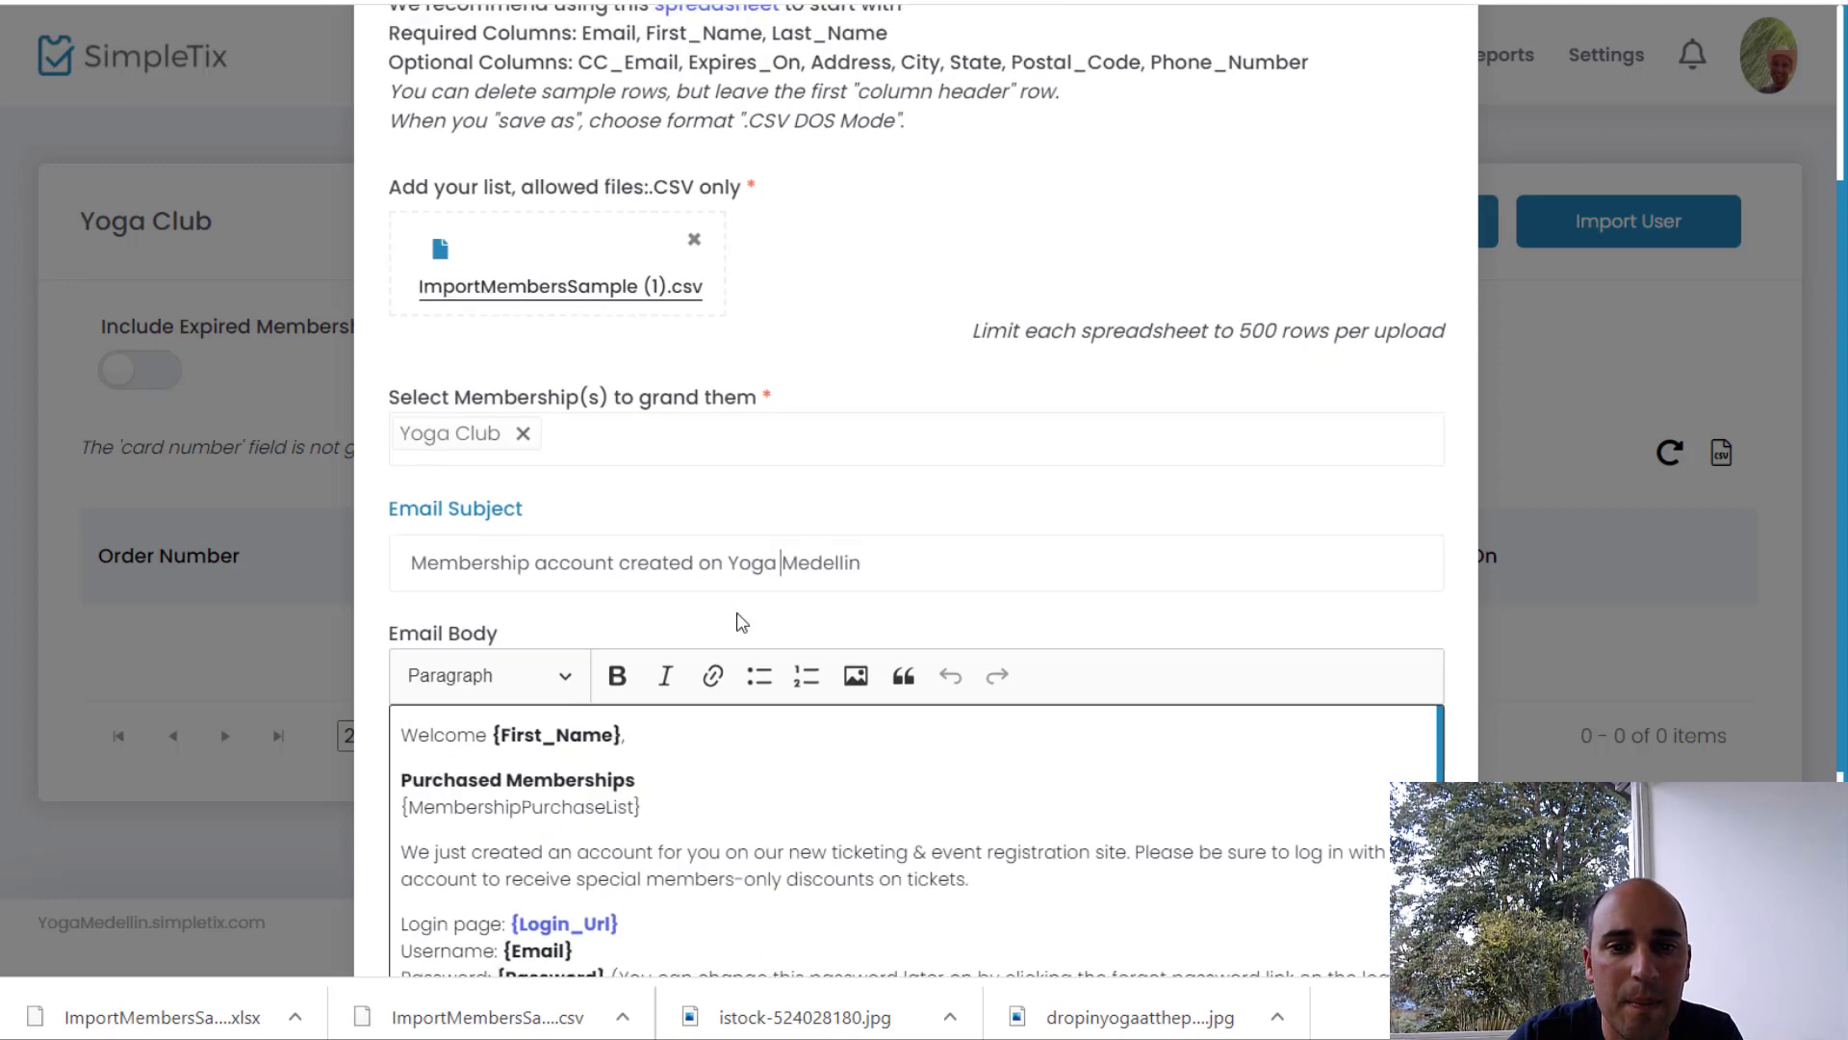
pyautogui.scroll(-3, 736, 616)
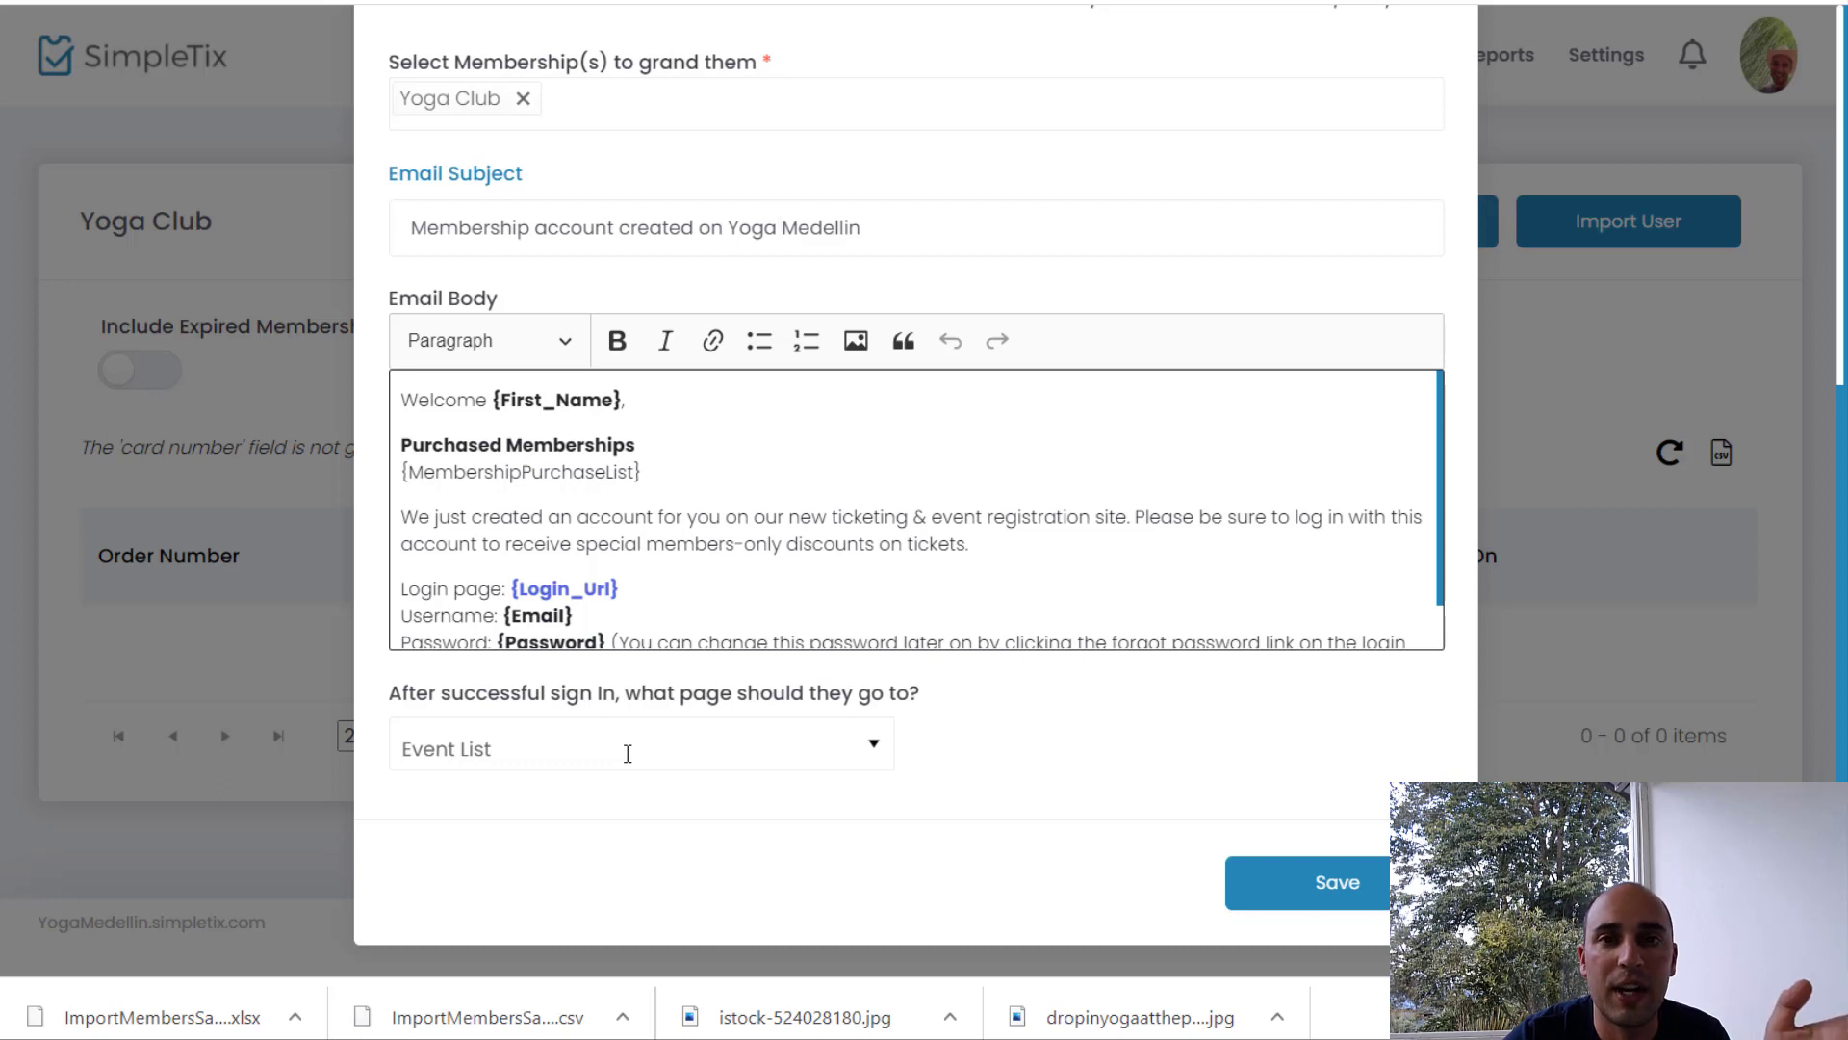
# Step: Send members to Sunday's Yoga in the Park after sign-in and submit the import
pyautogui.click(627, 754)
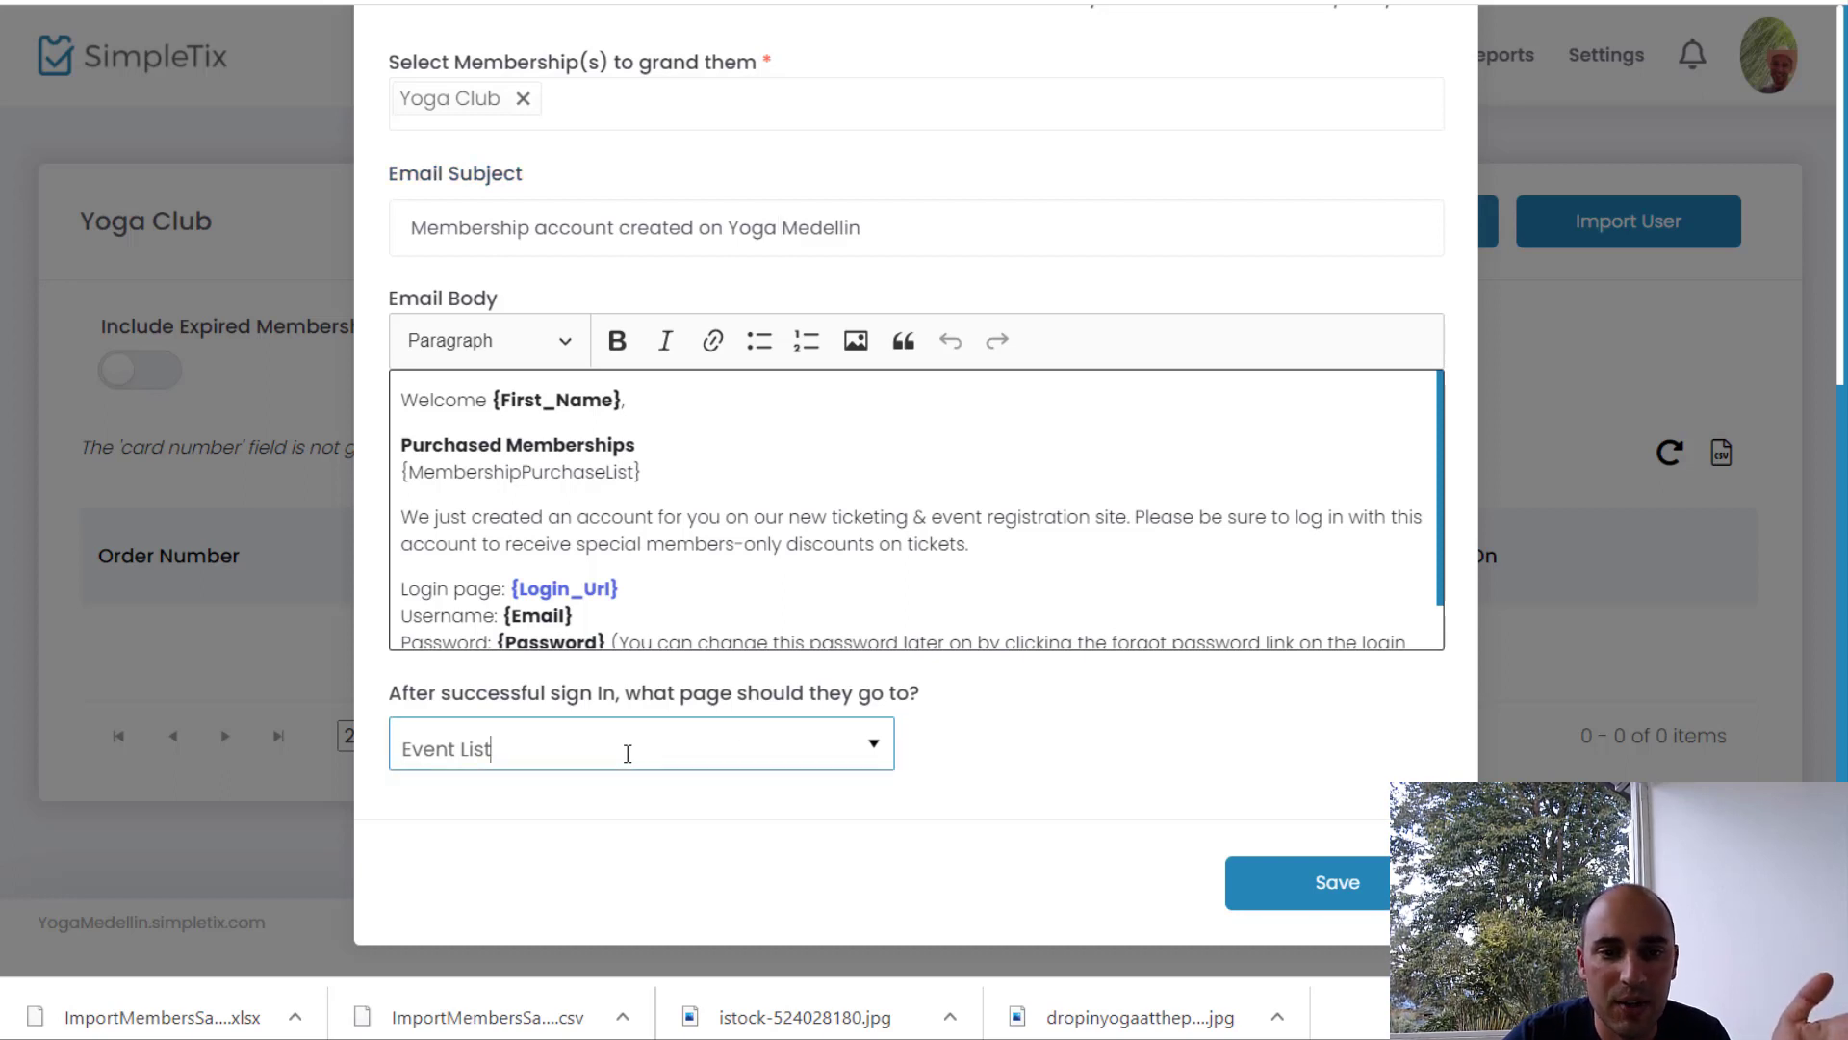
pyautogui.click(816, 750)
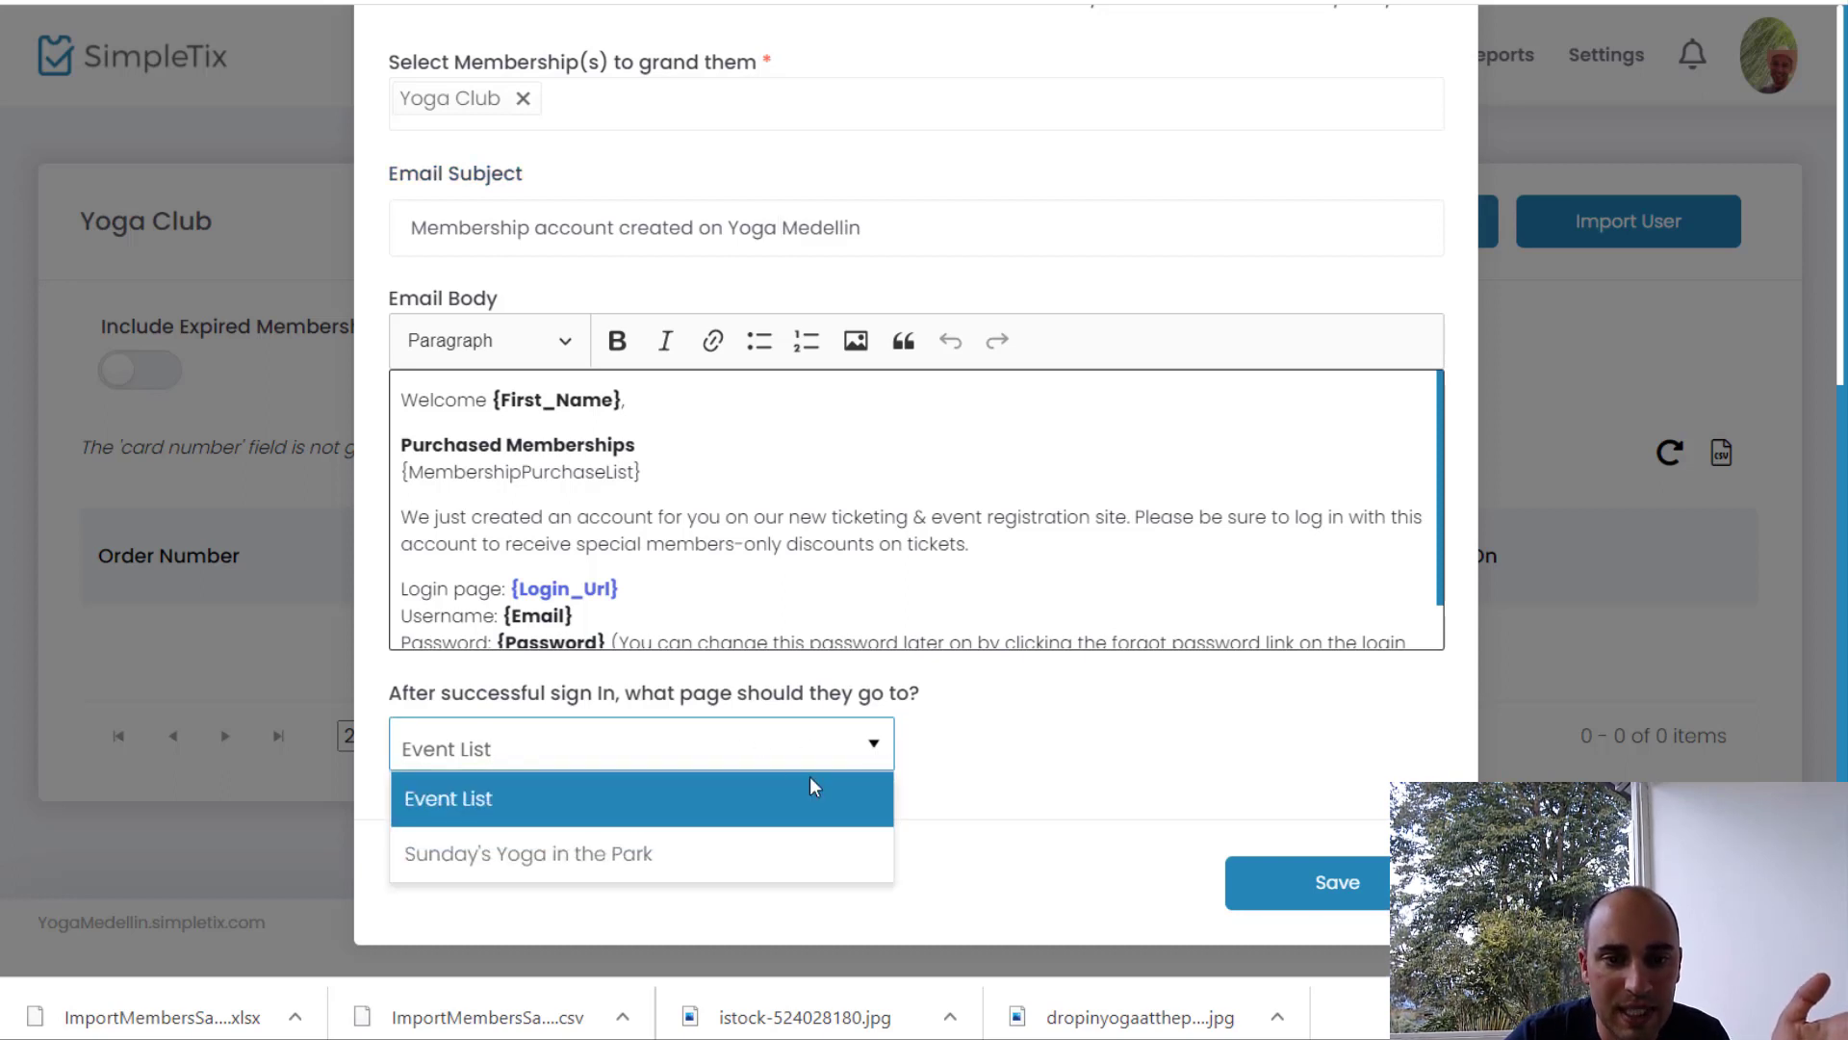
pyautogui.click(607, 859)
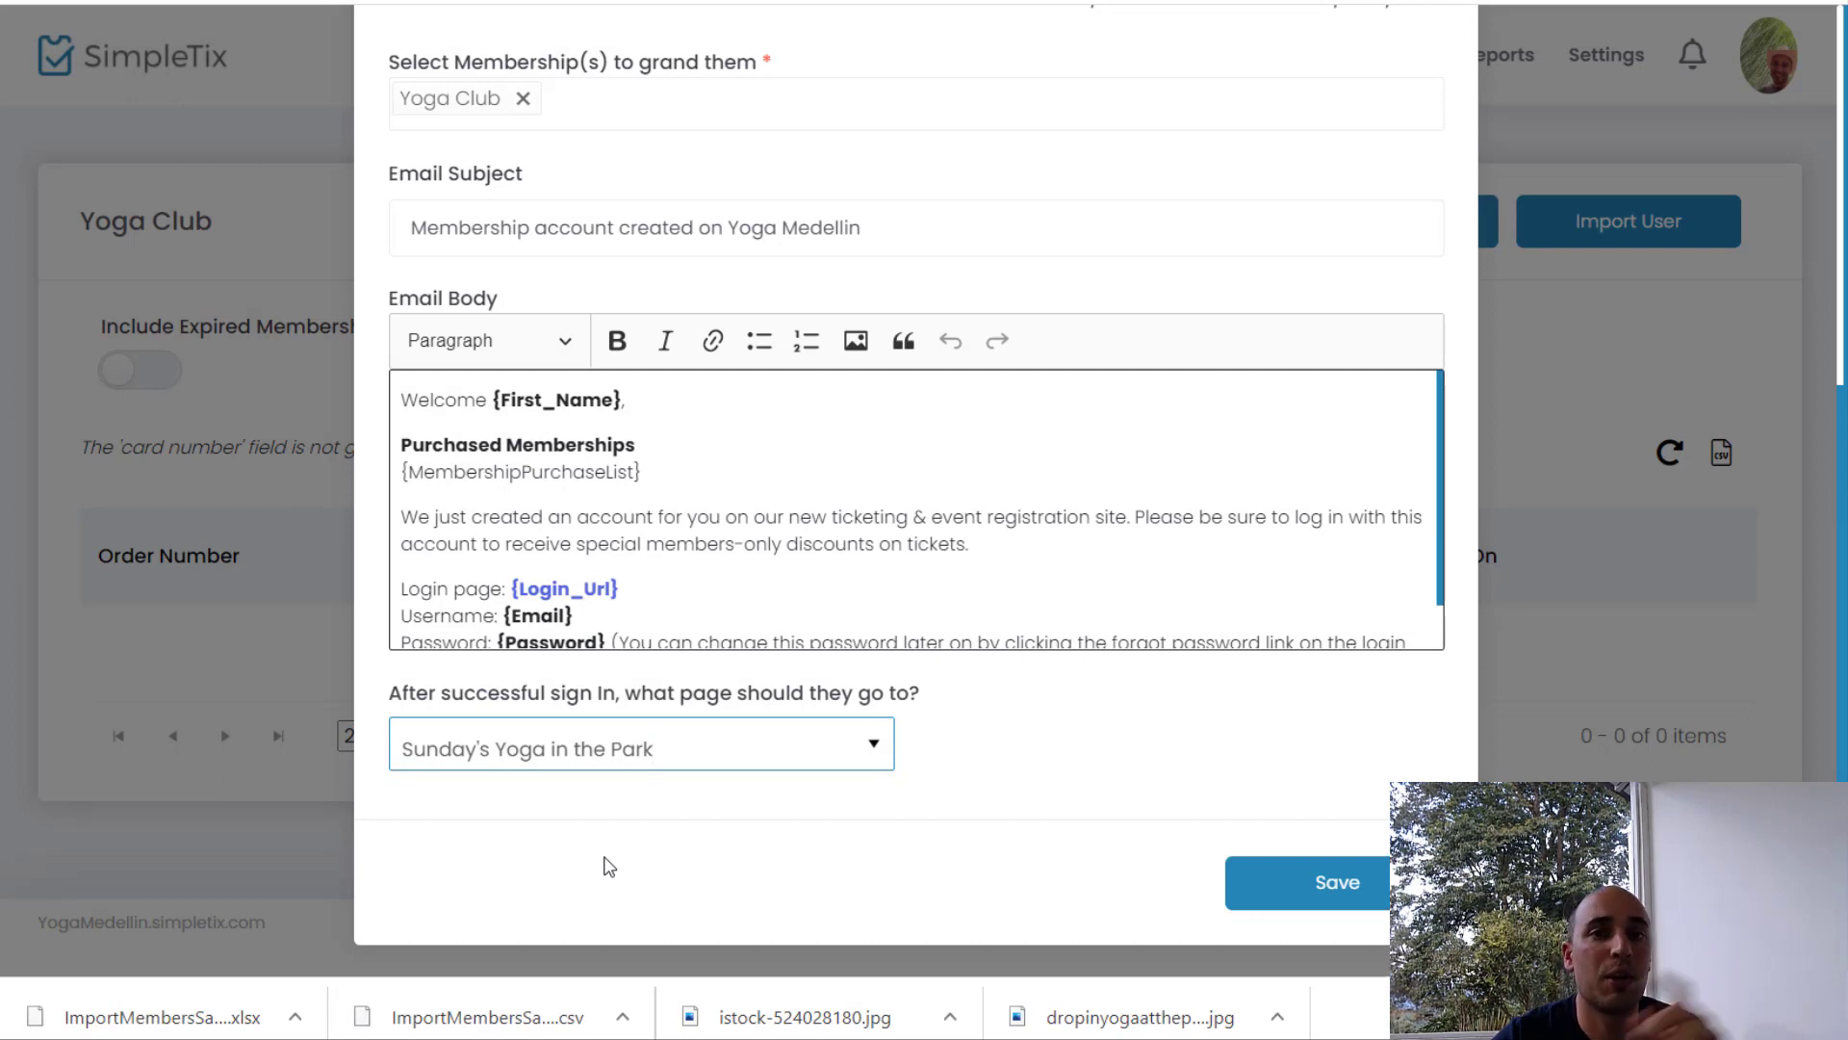
pyautogui.click(1317, 895)
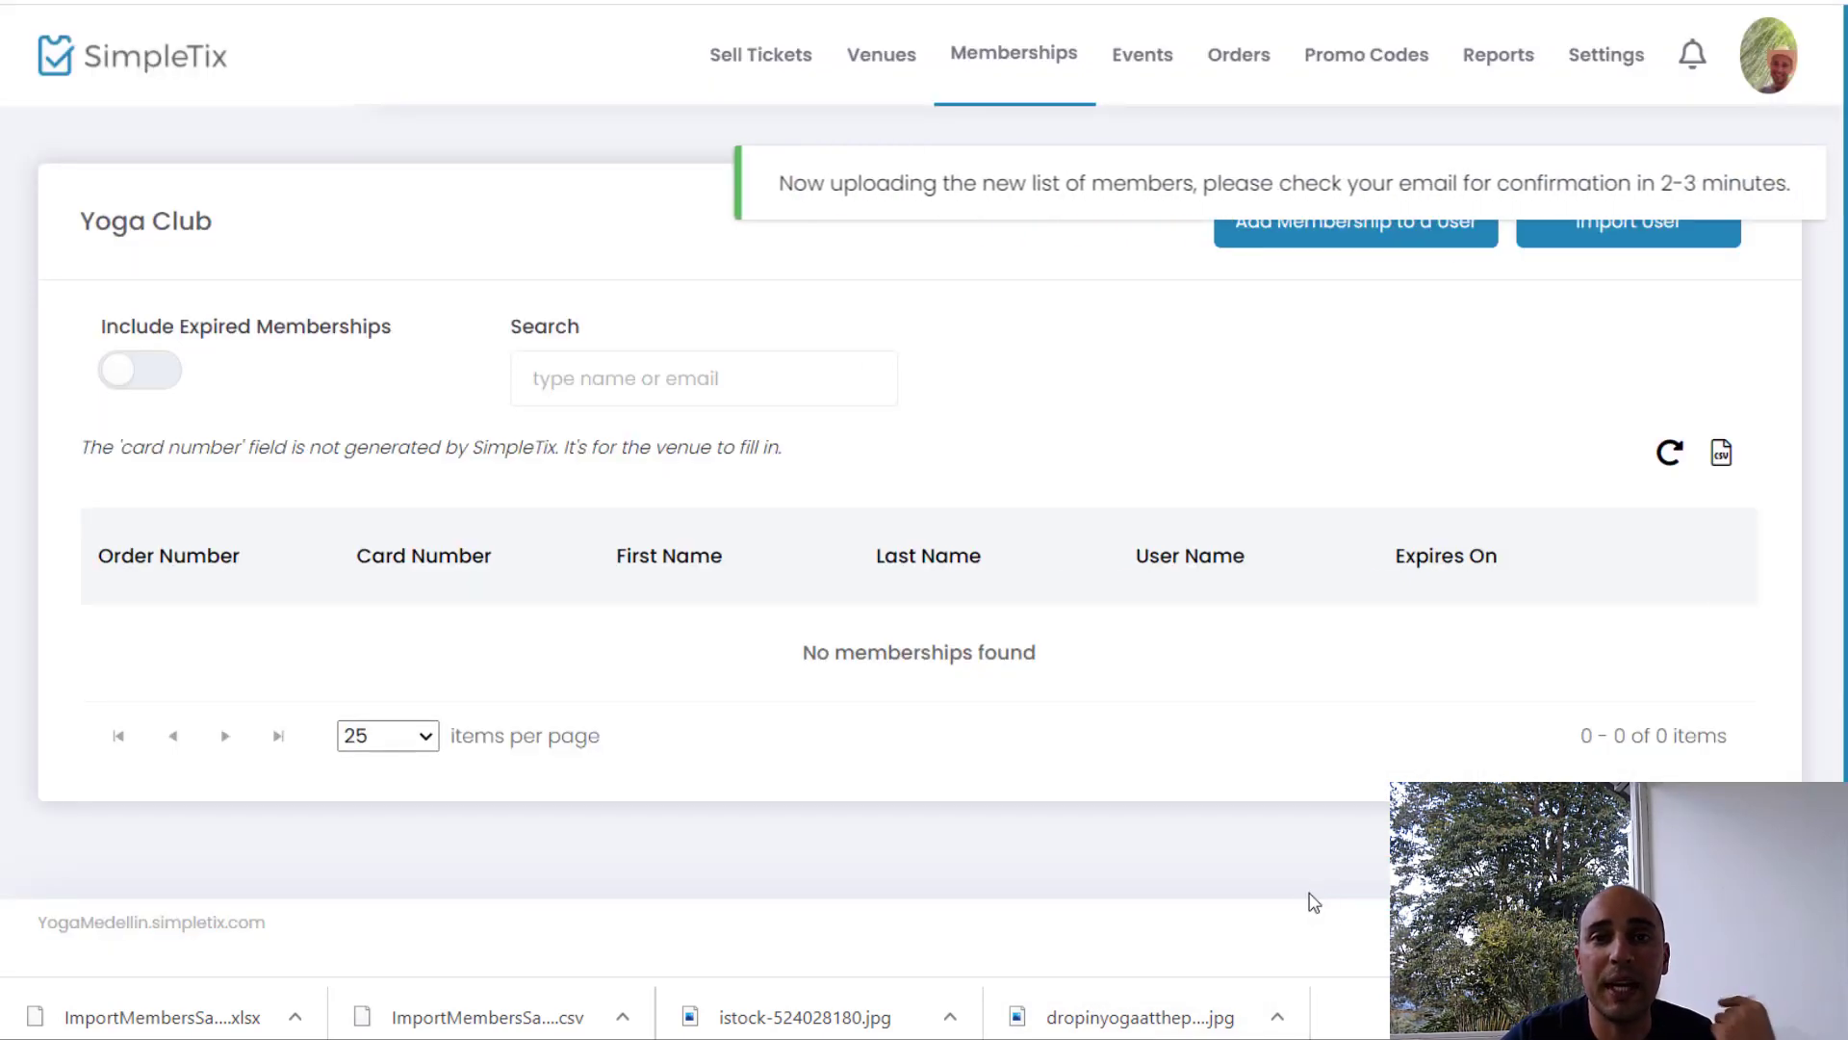
# Step: Refresh the Yoga Club member list to show the imported member expiring 1/31/2025
pyautogui.click(1670, 454)
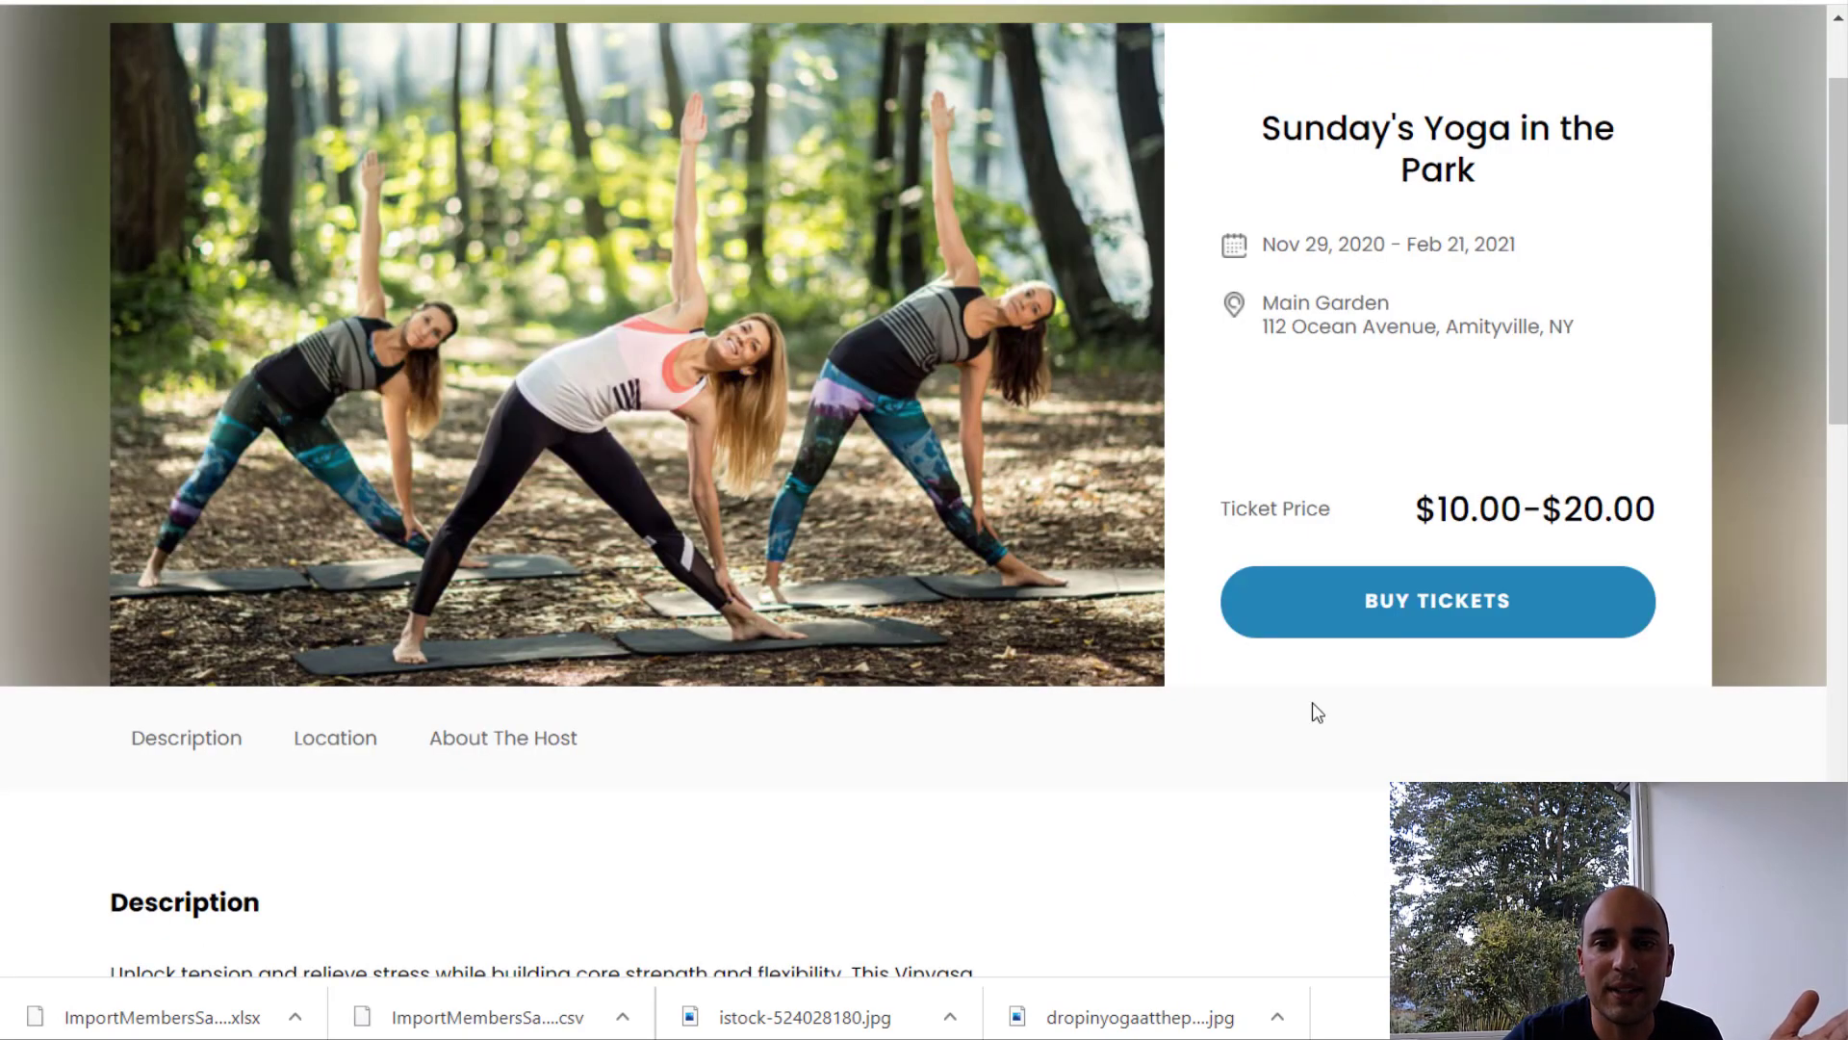
# Step: Start buying tickets for Yoga in the Park and pick the Dec 13 7:00 AM session
pyautogui.scroll(2, 1312, 707)
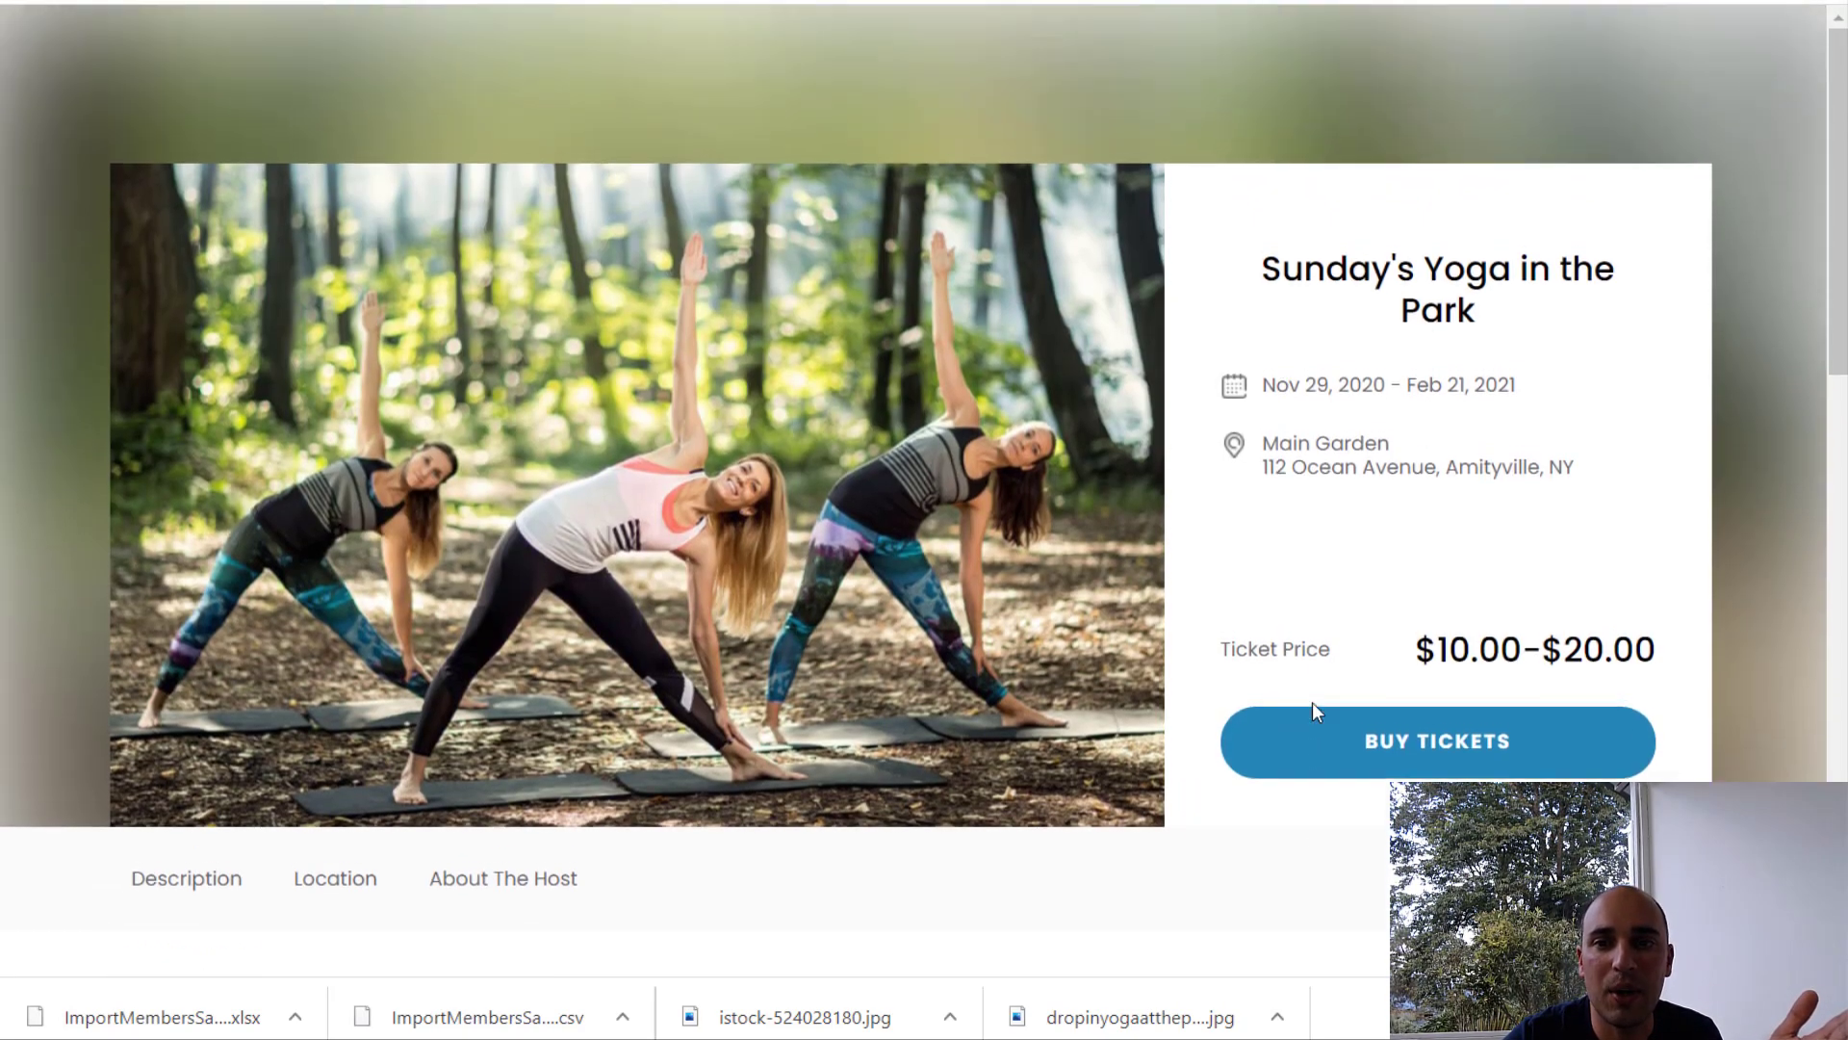
pyautogui.scroll(-4, 1313, 707)
pyautogui.scroll(2, 1313, 707)
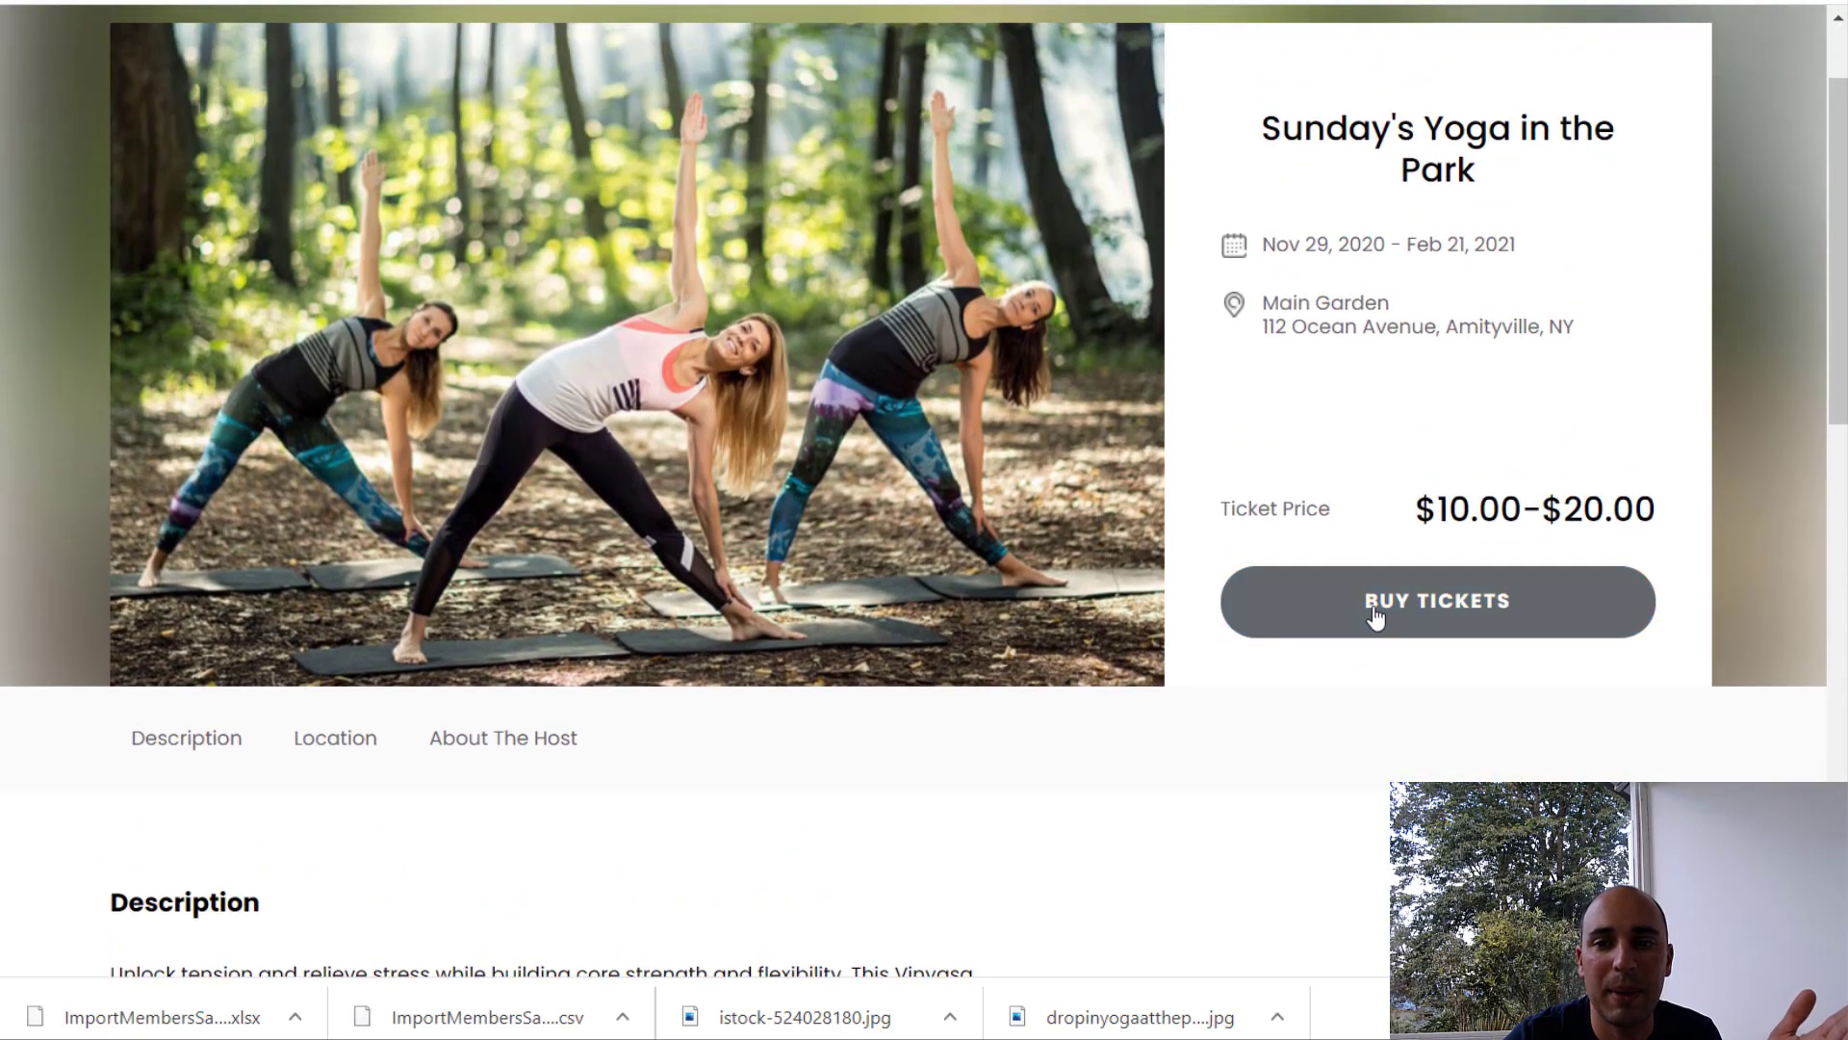
pyautogui.click(1376, 607)
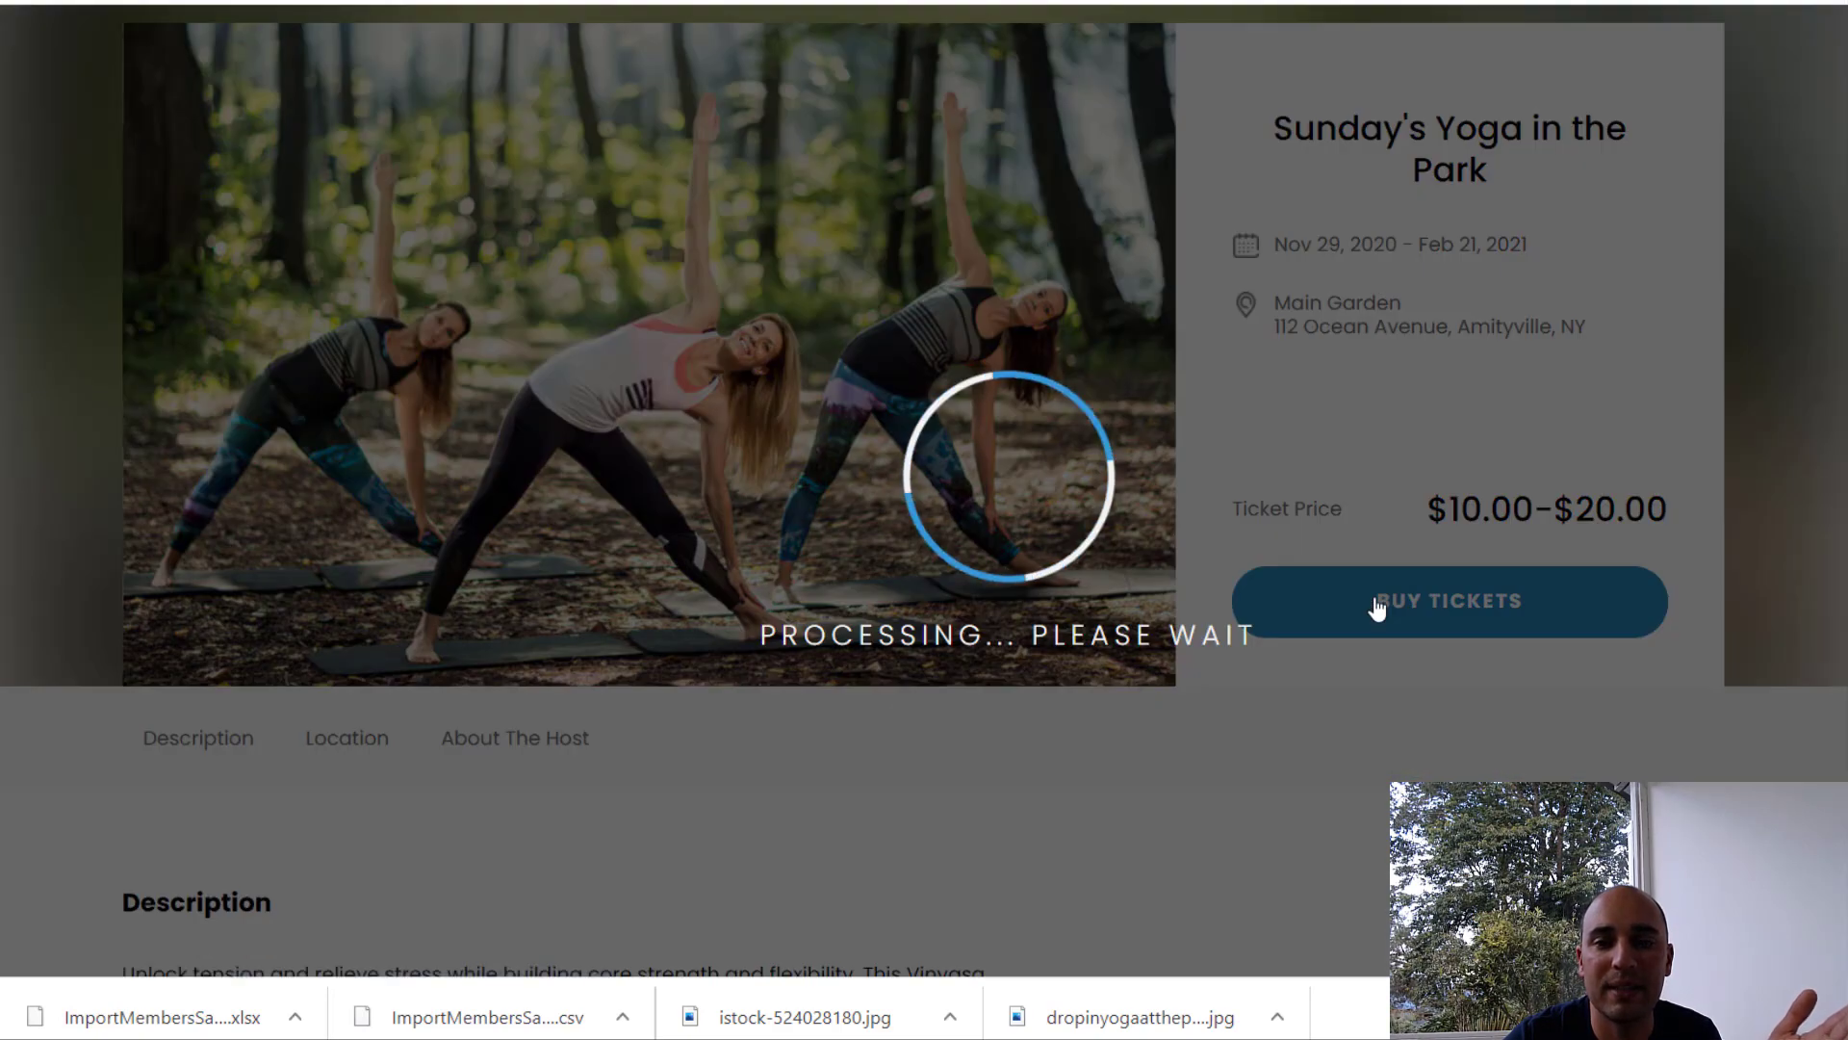
pyautogui.scroll(-7, 795, 637)
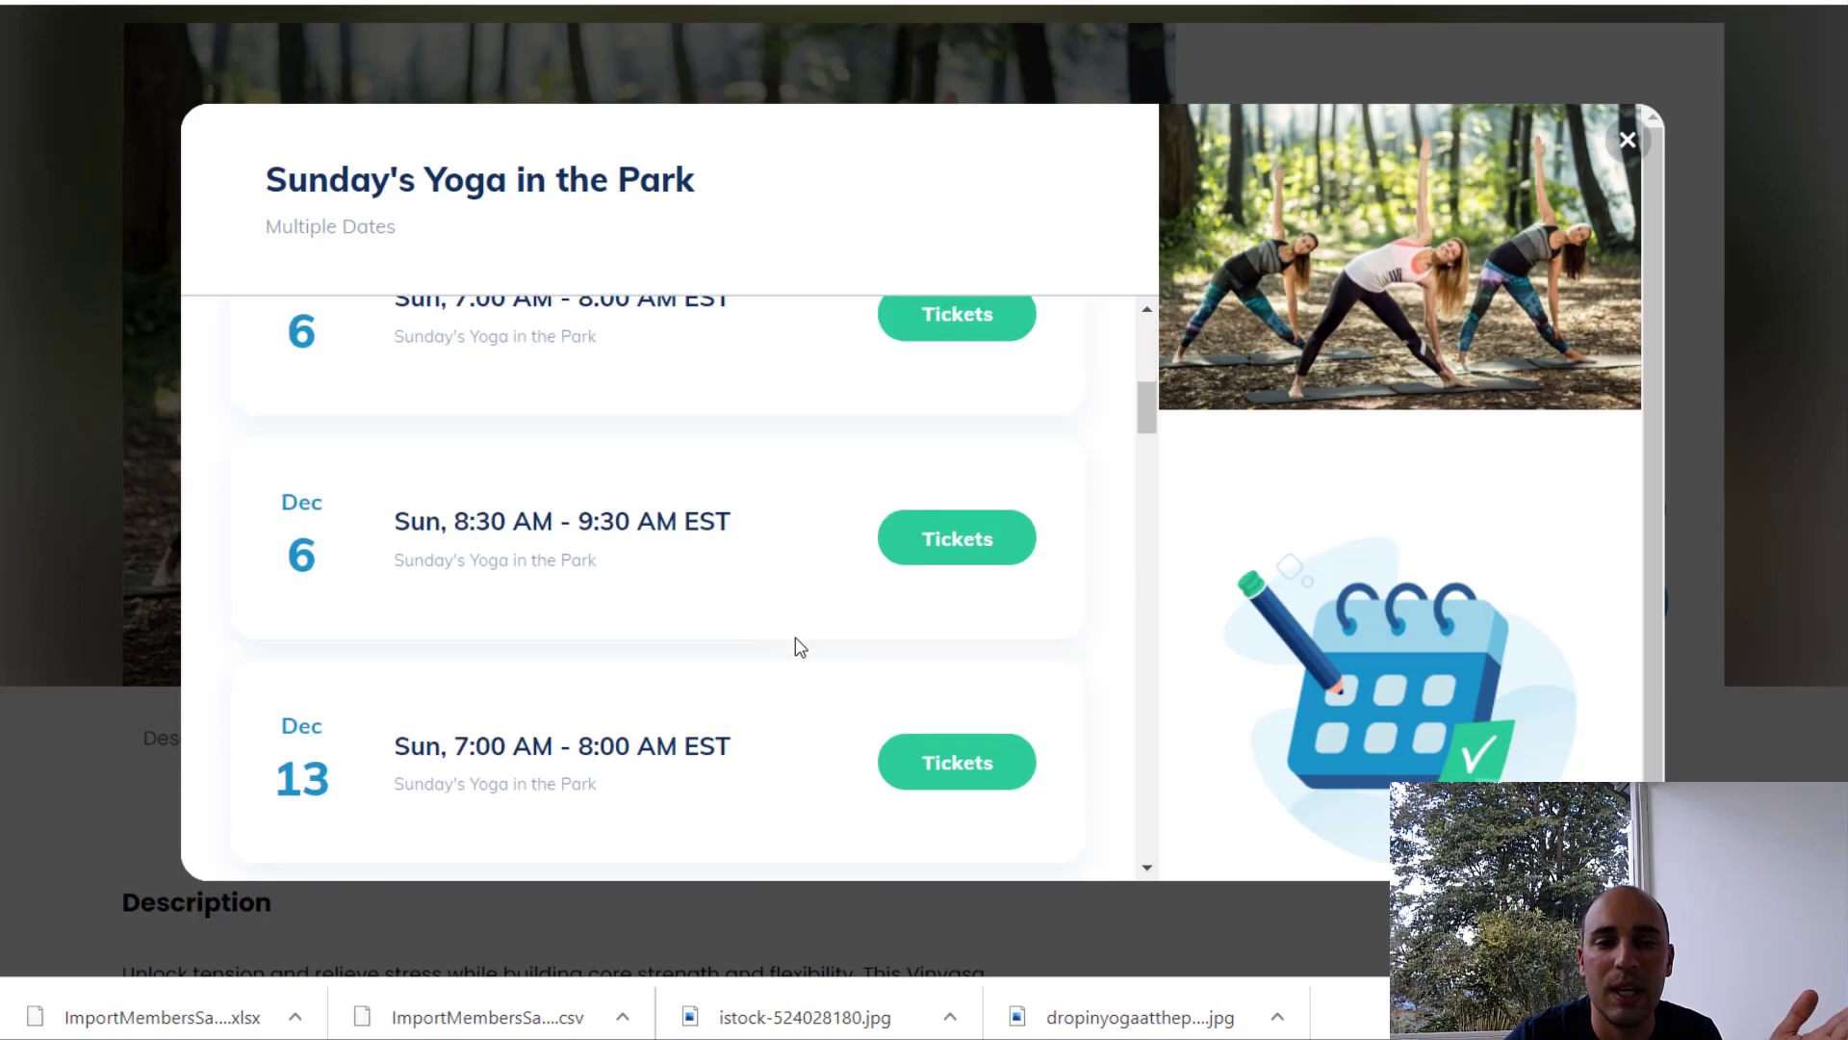
pyautogui.click(1001, 762)
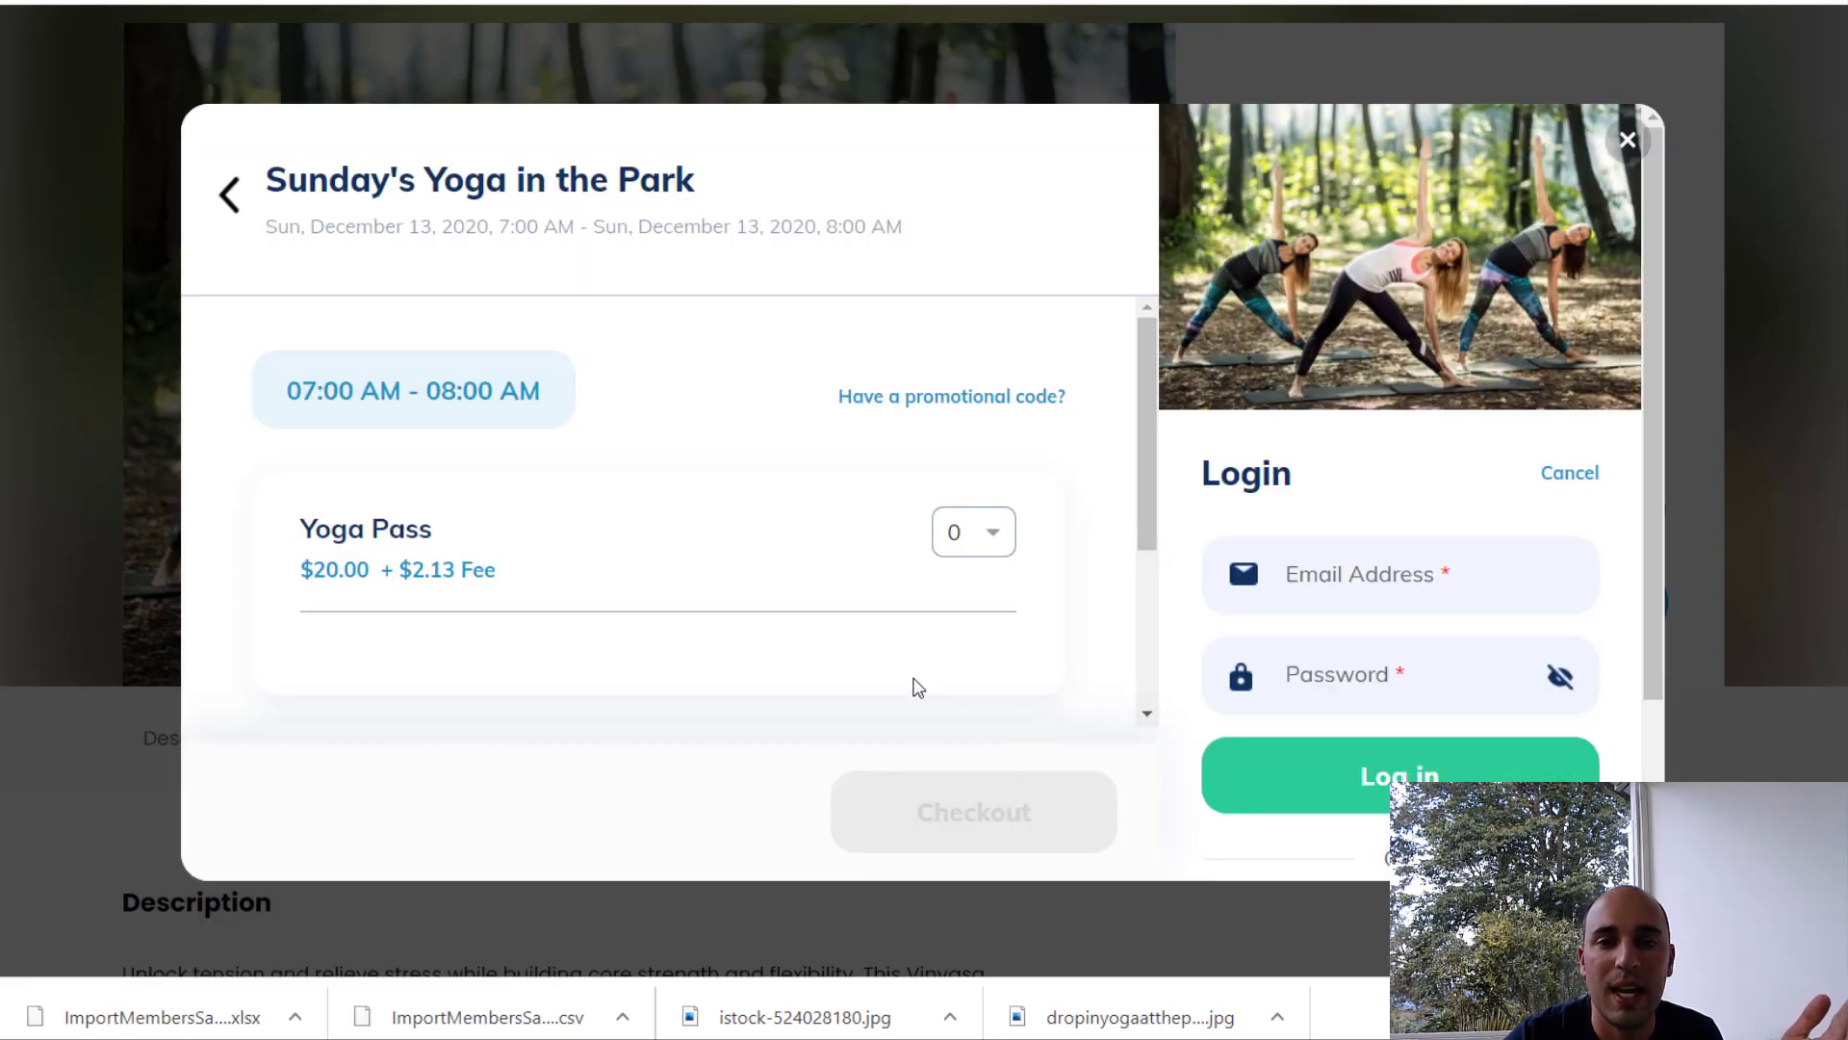
# Step: Log in as the imported member and select 2 Yoga Passes, subtotalling $30.00
pyautogui.click(1348, 574)
pyautogui.click(1348, 666)
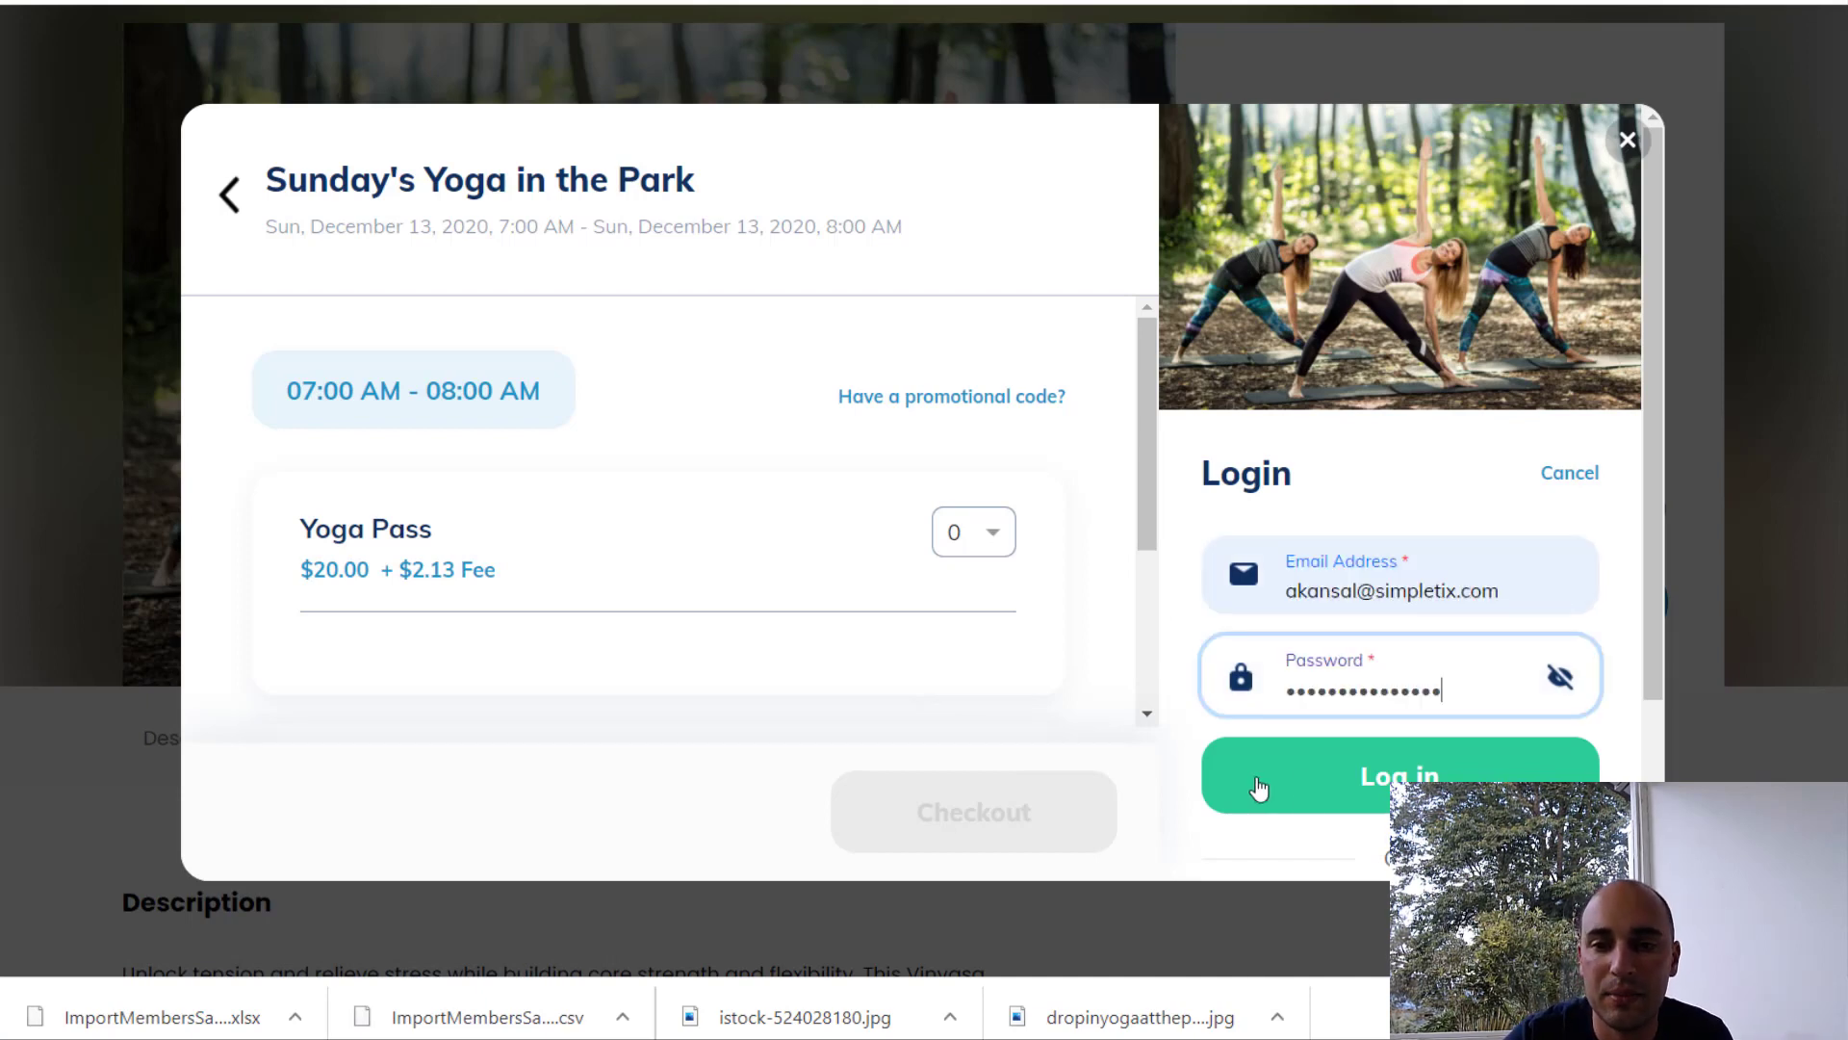
pyautogui.click(1365, 778)
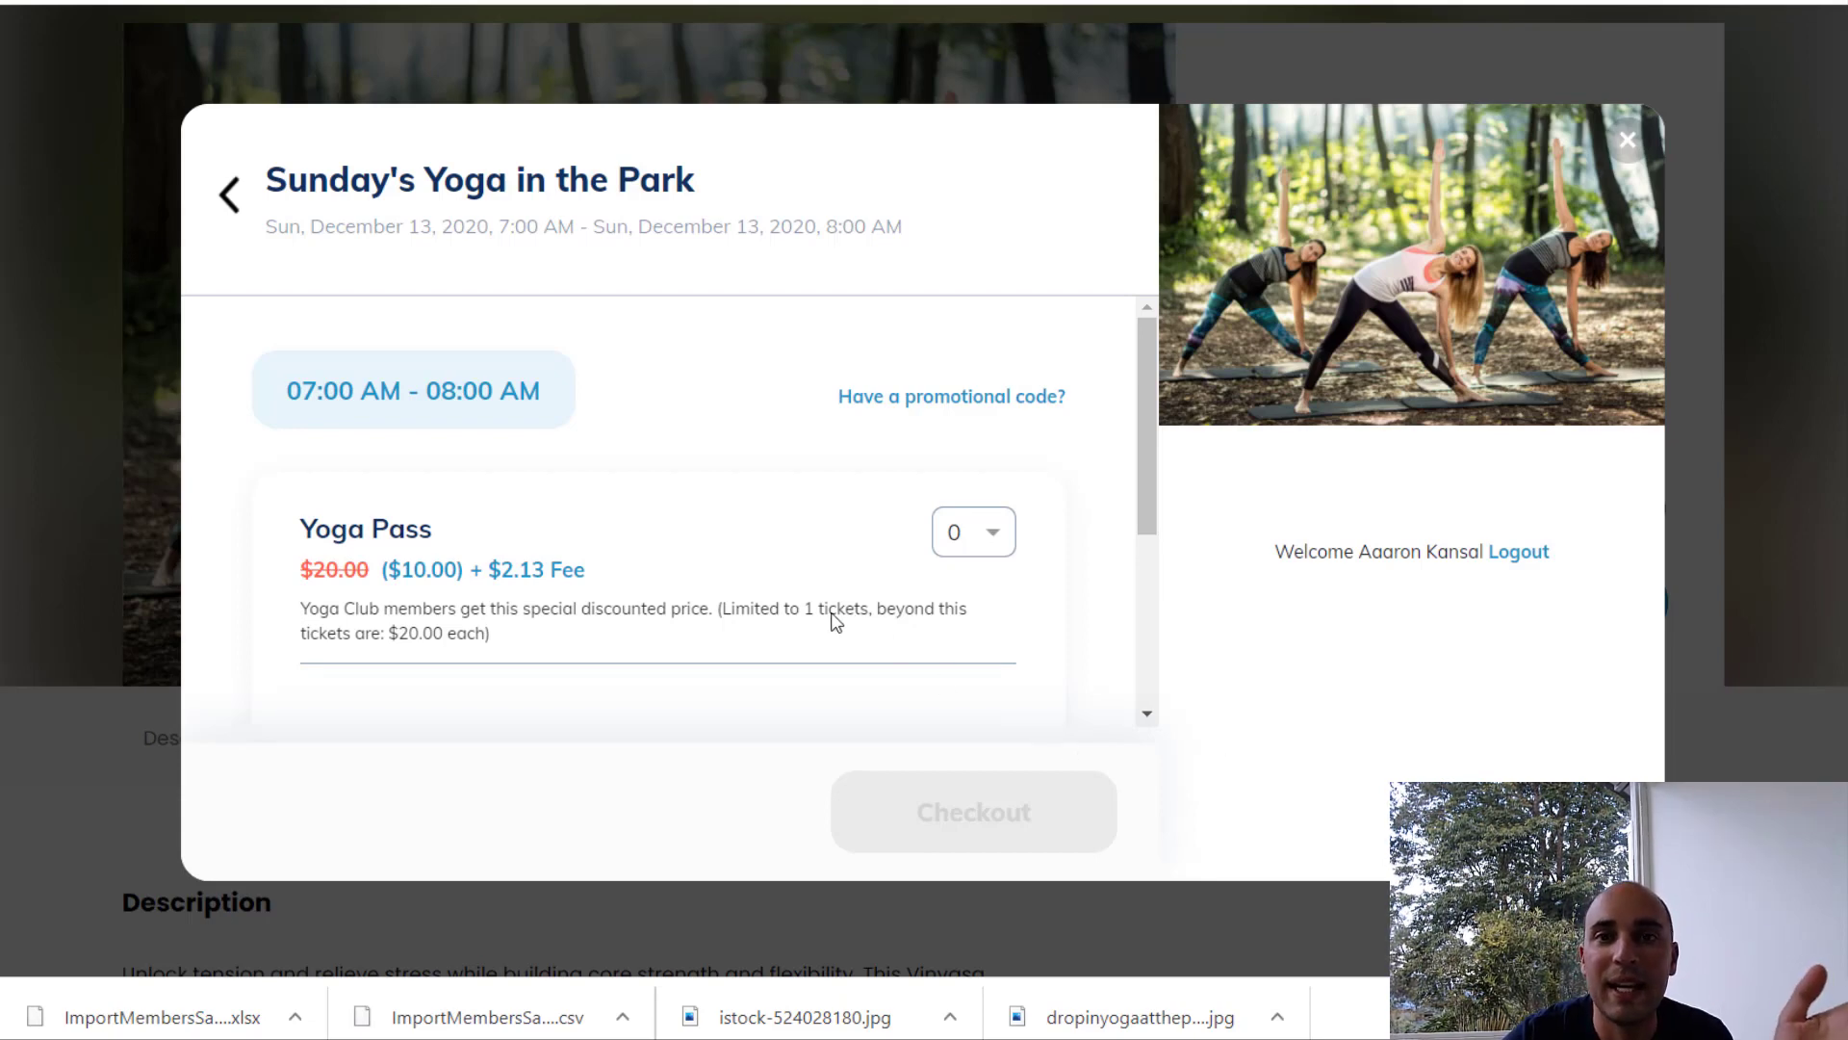
pyautogui.click(965, 532)
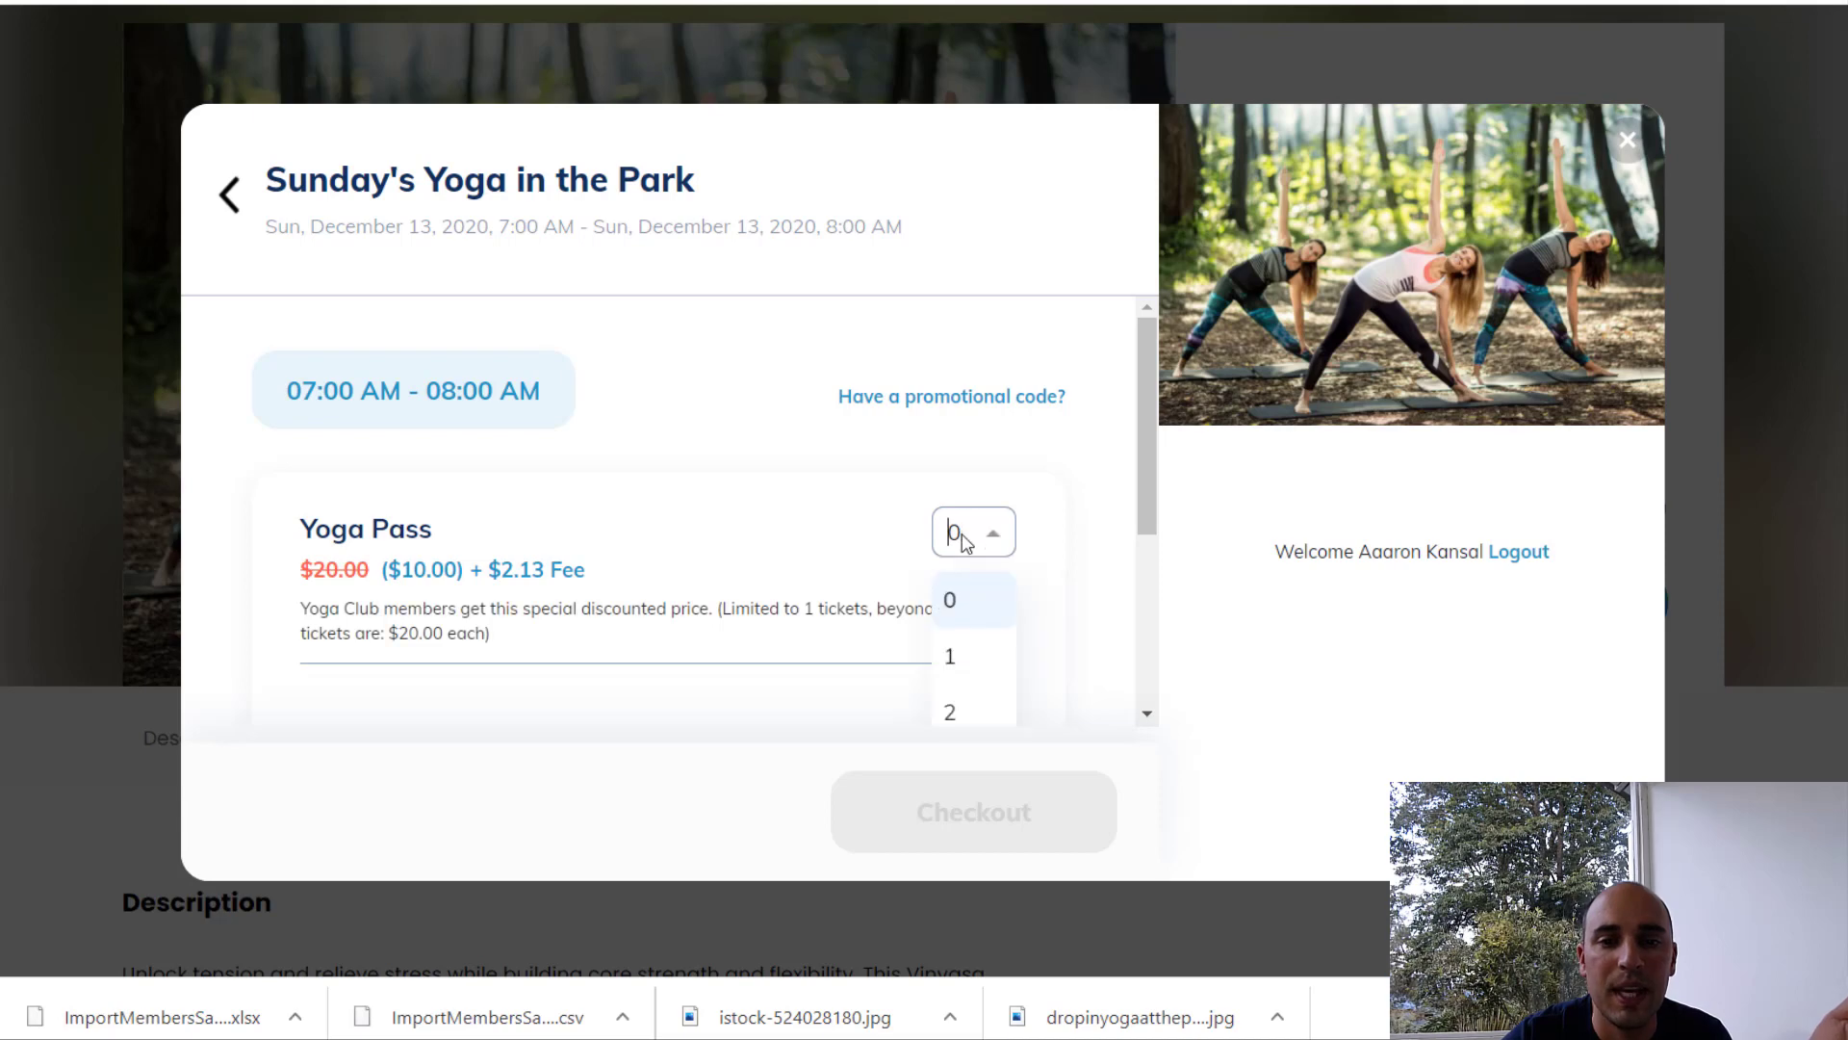
pyautogui.click(959, 713)
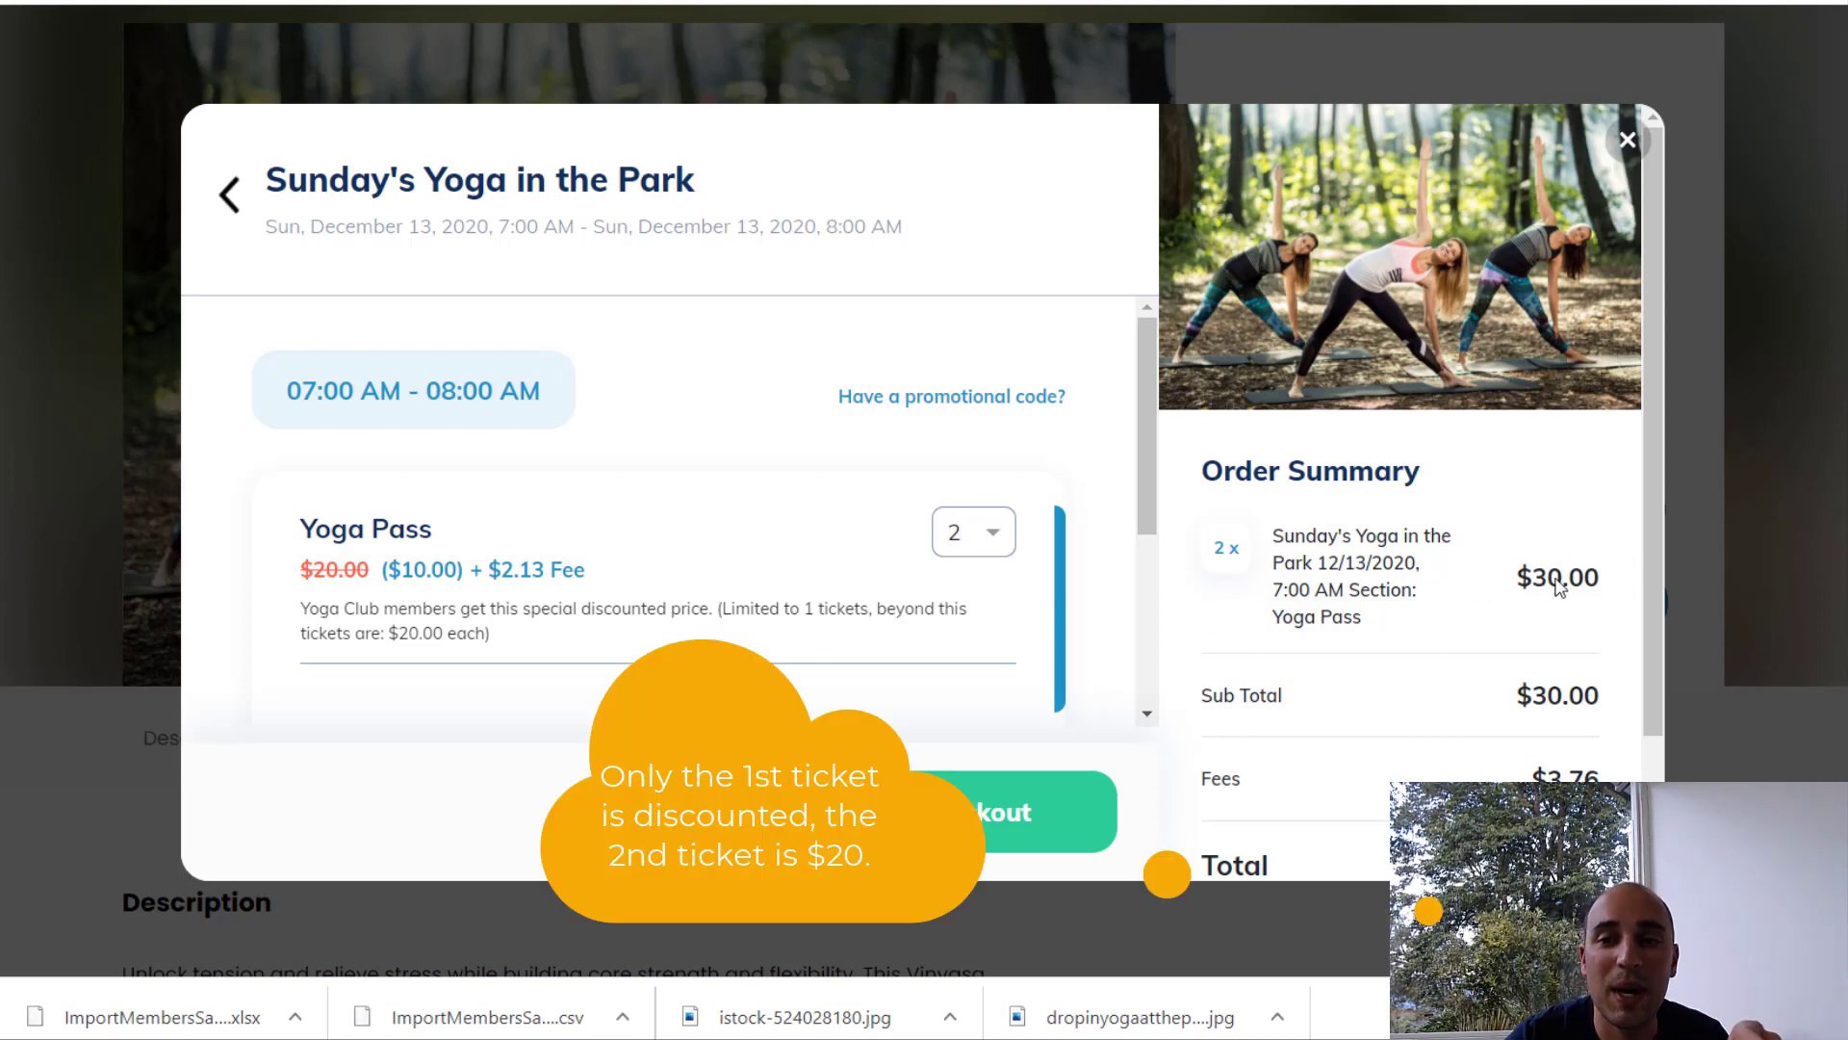
pyautogui.moveTo(1533, 583); pyautogui.dragTo(1596, 591)
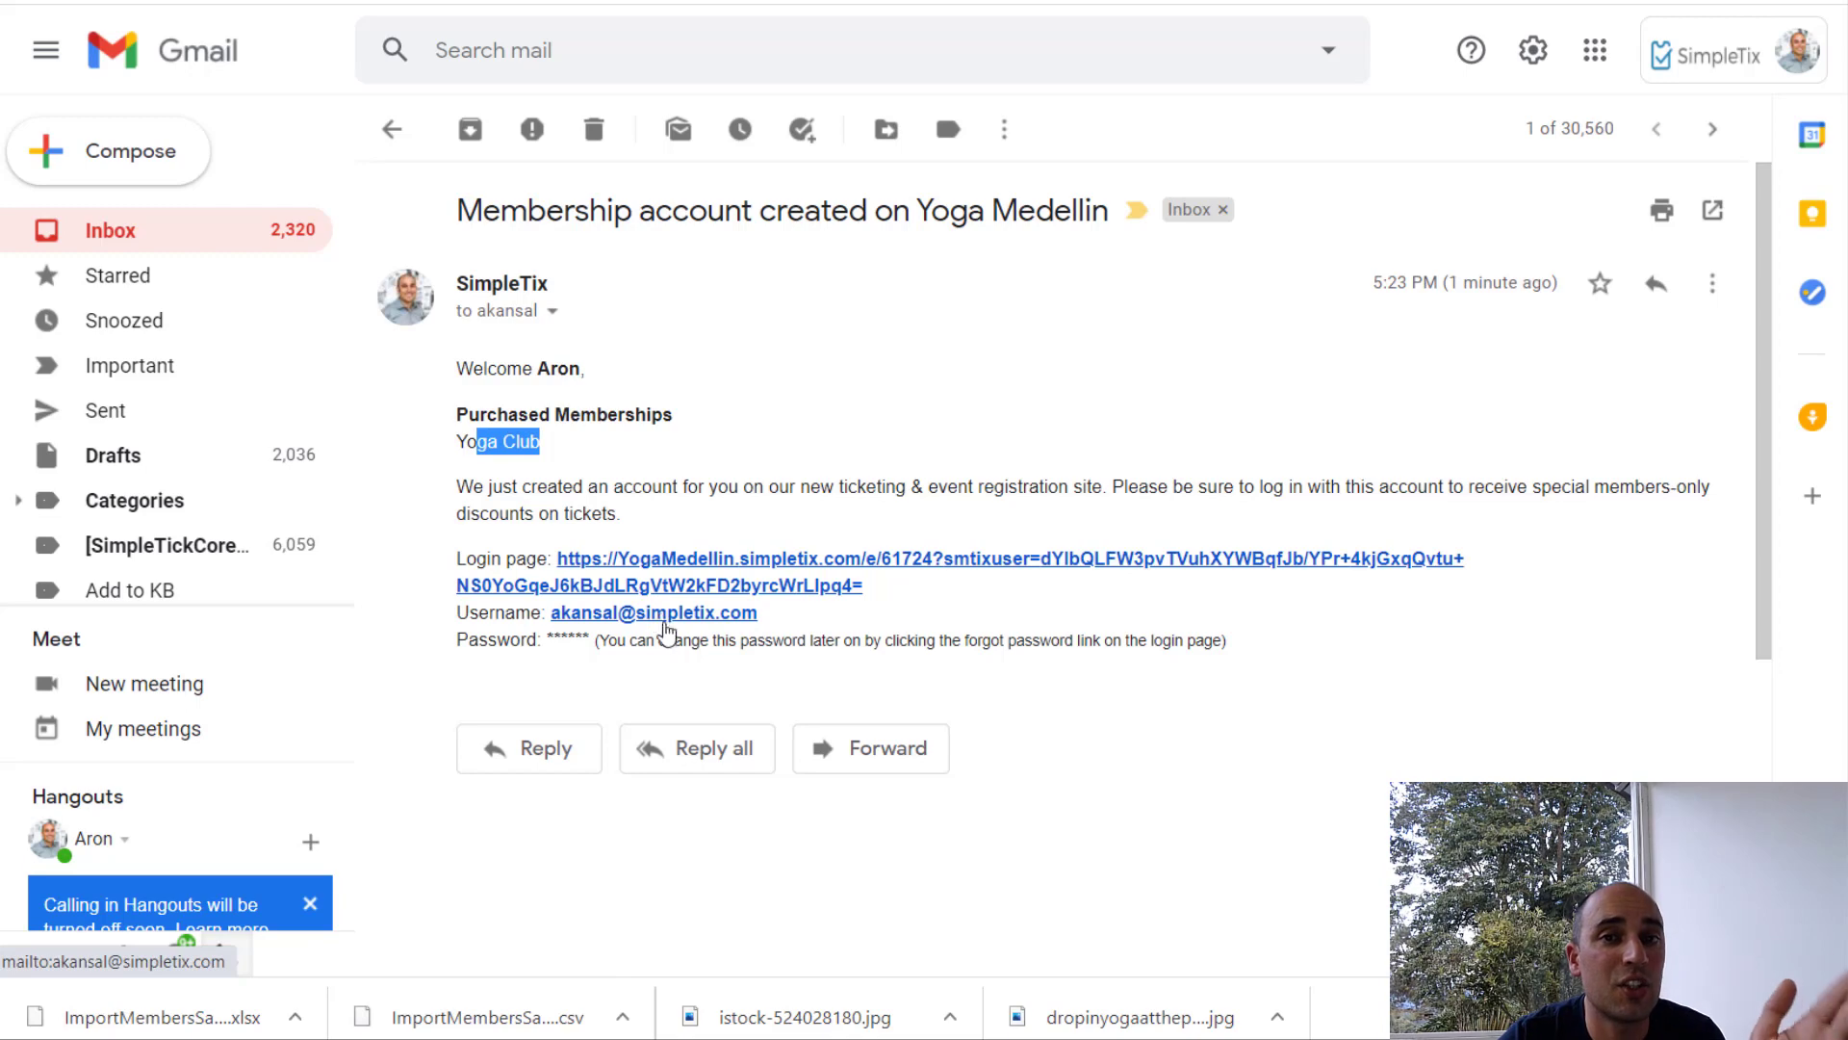
# Step: From the email's login link, open the Nov 29 7:00 AM session showing Yoga Pass at $10.00
pyautogui.click(664, 571)
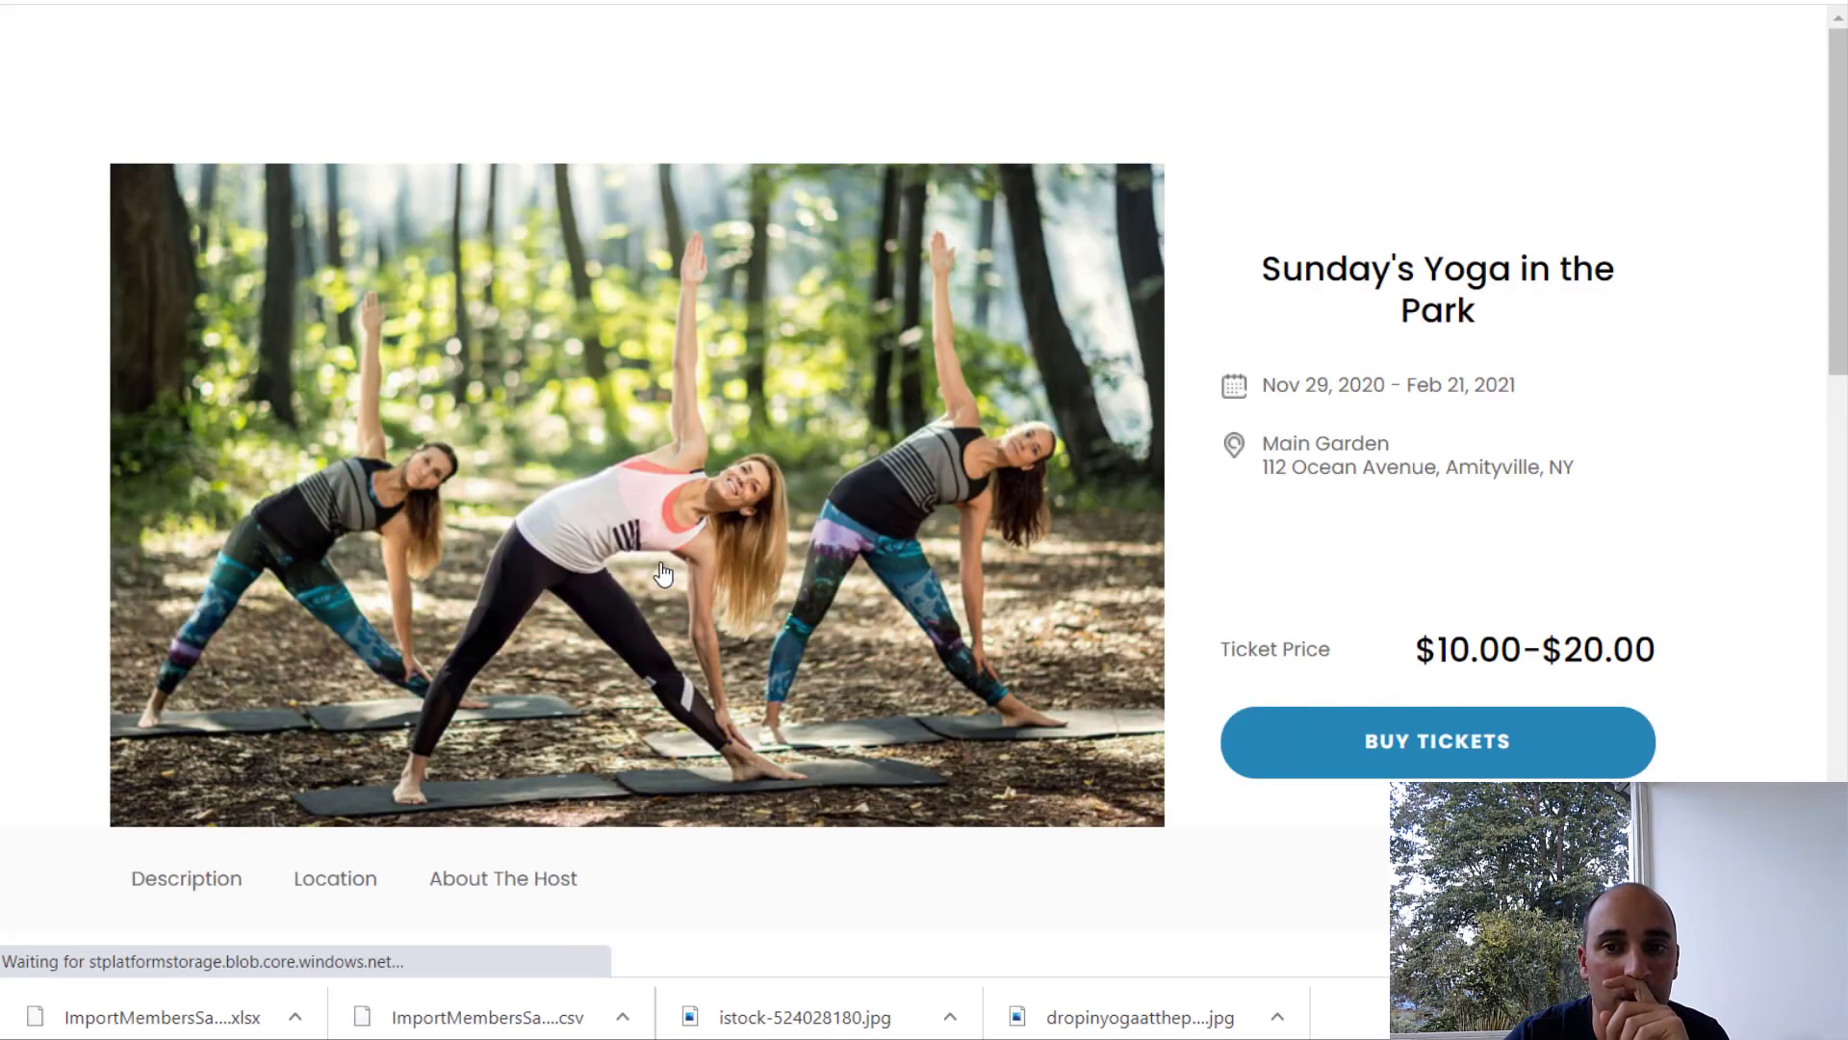
pyautogui.click(1406, 742)
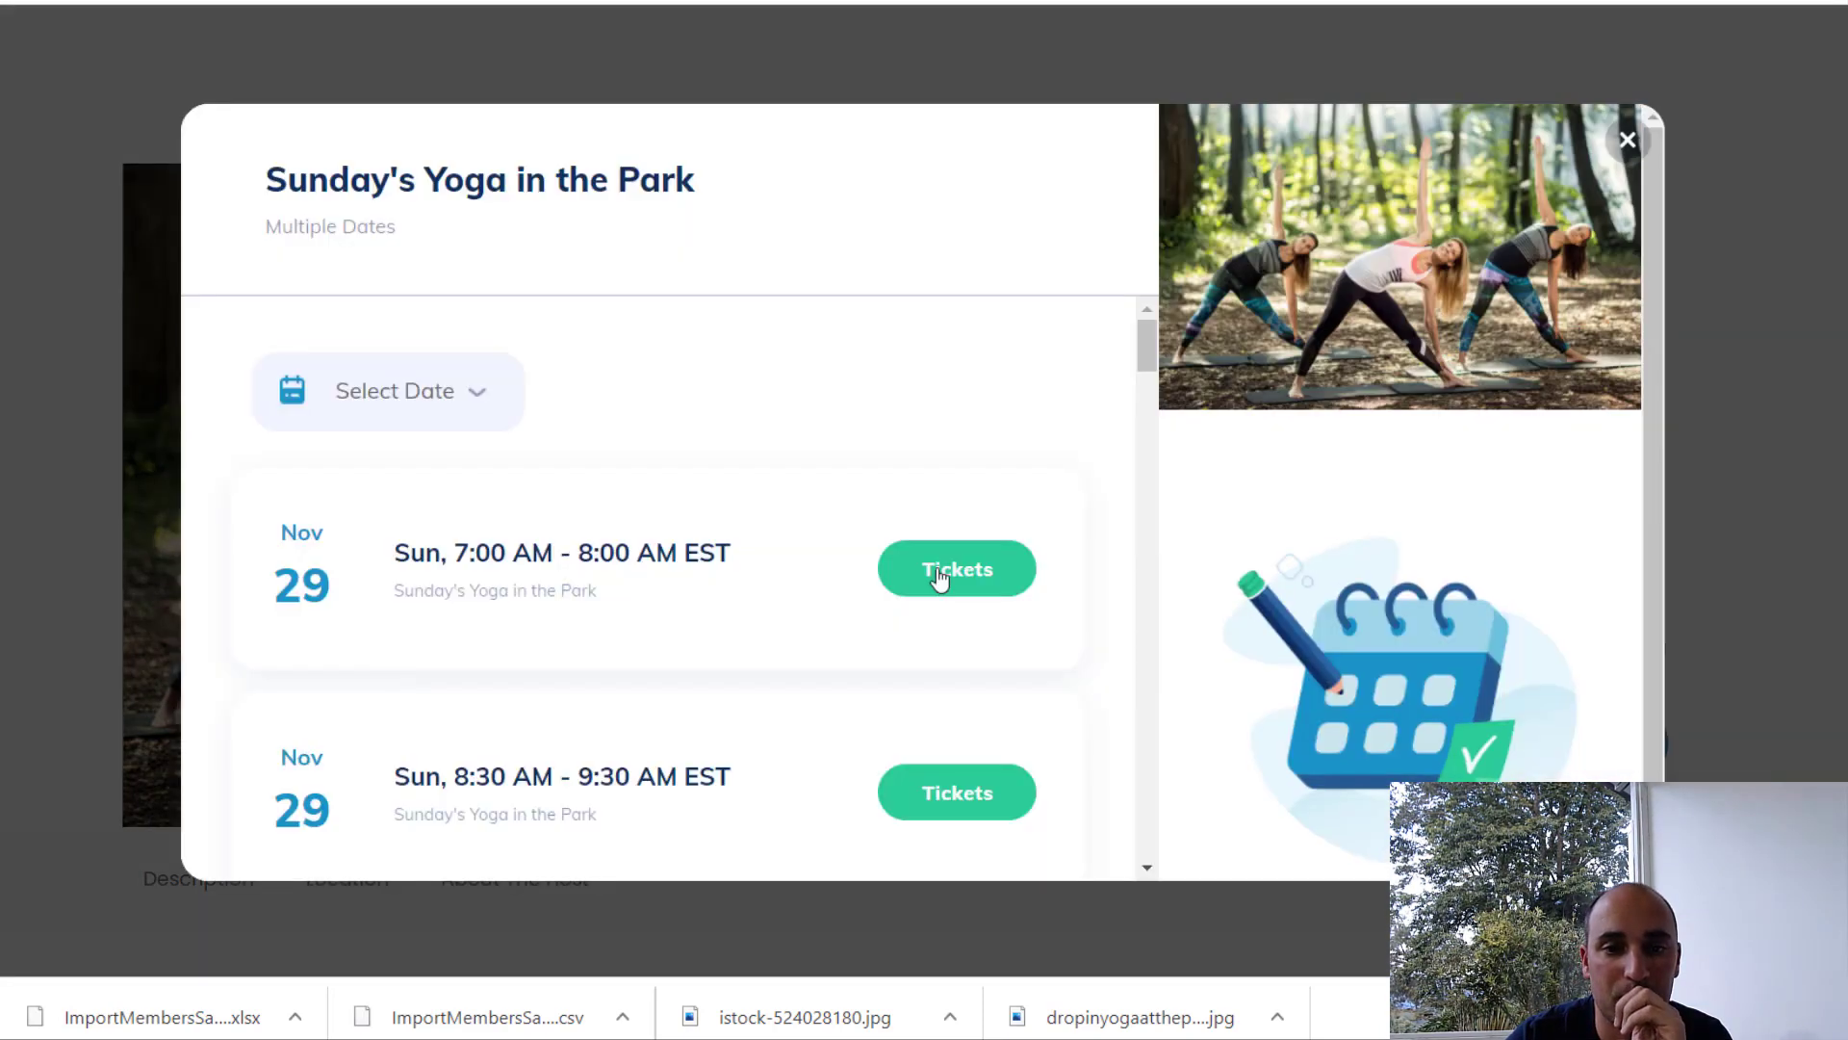
pyautogui.click(942, 575)
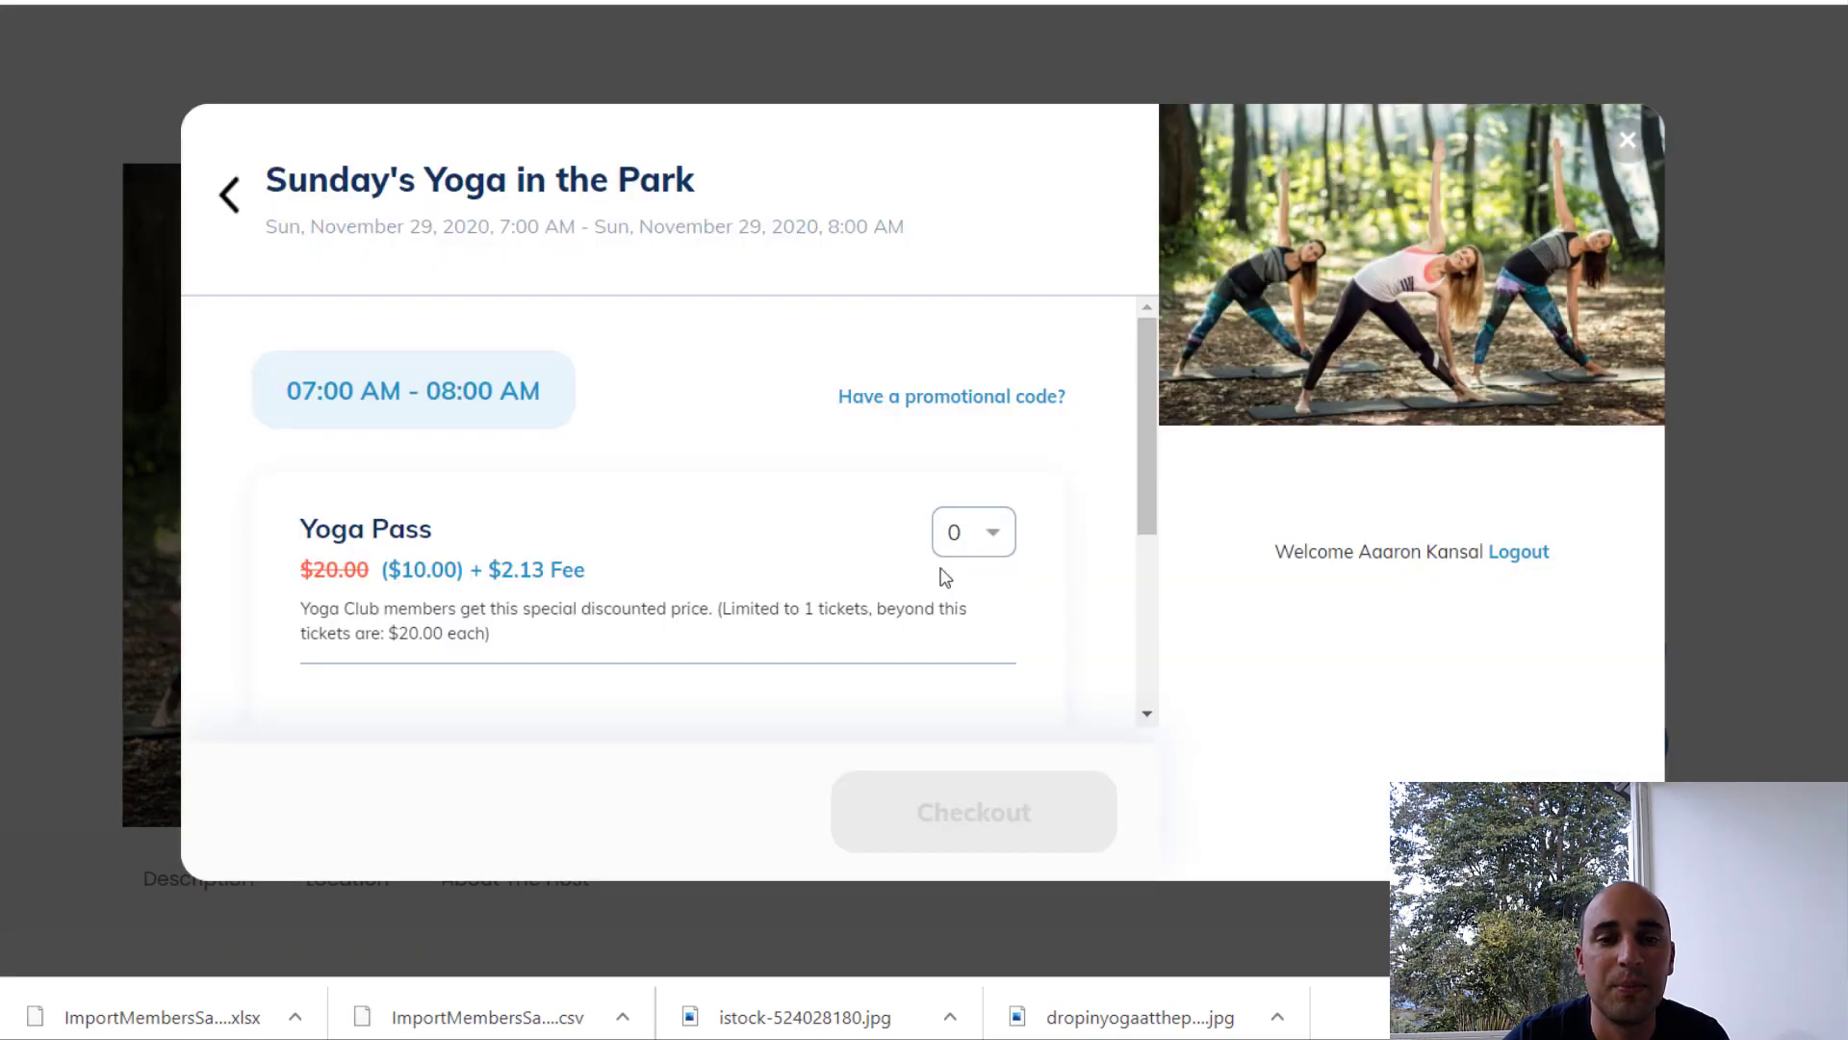